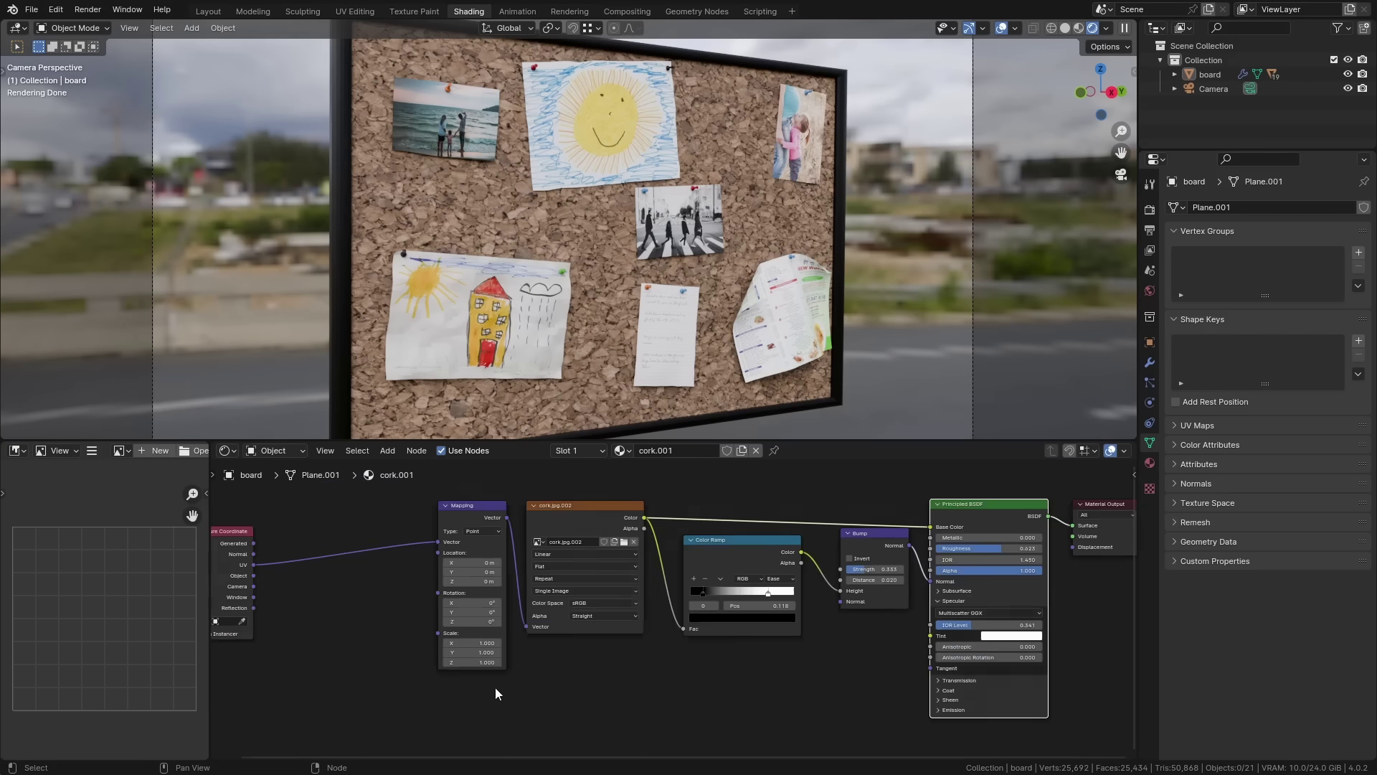
# Set the Mapping node scale to 8 on all axes and isolate the cork board
pyautogui.scroll(4, 495, 687)
pyautogui.click(460, 586)
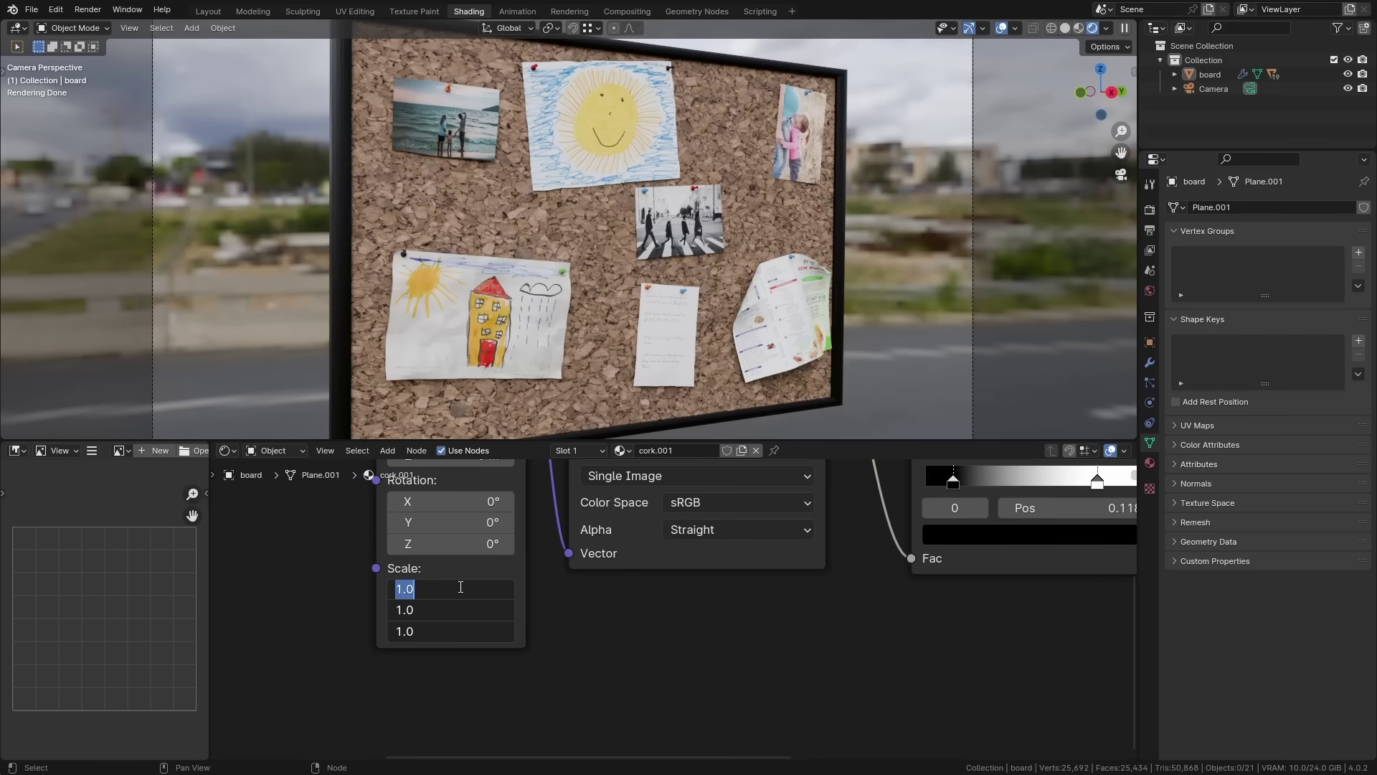
pyautogui.write('8')
pyautogui.press('Return')
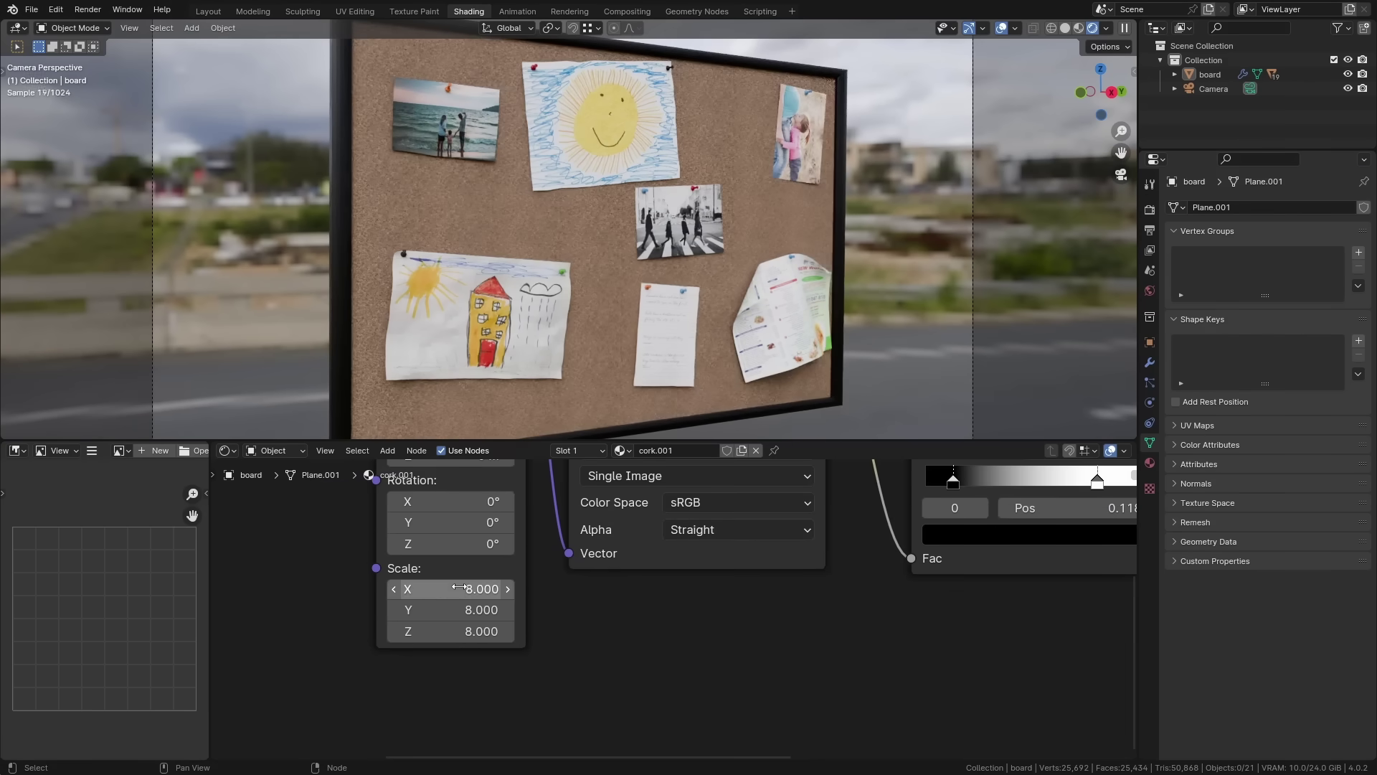
pyautogui.click(612, 276)
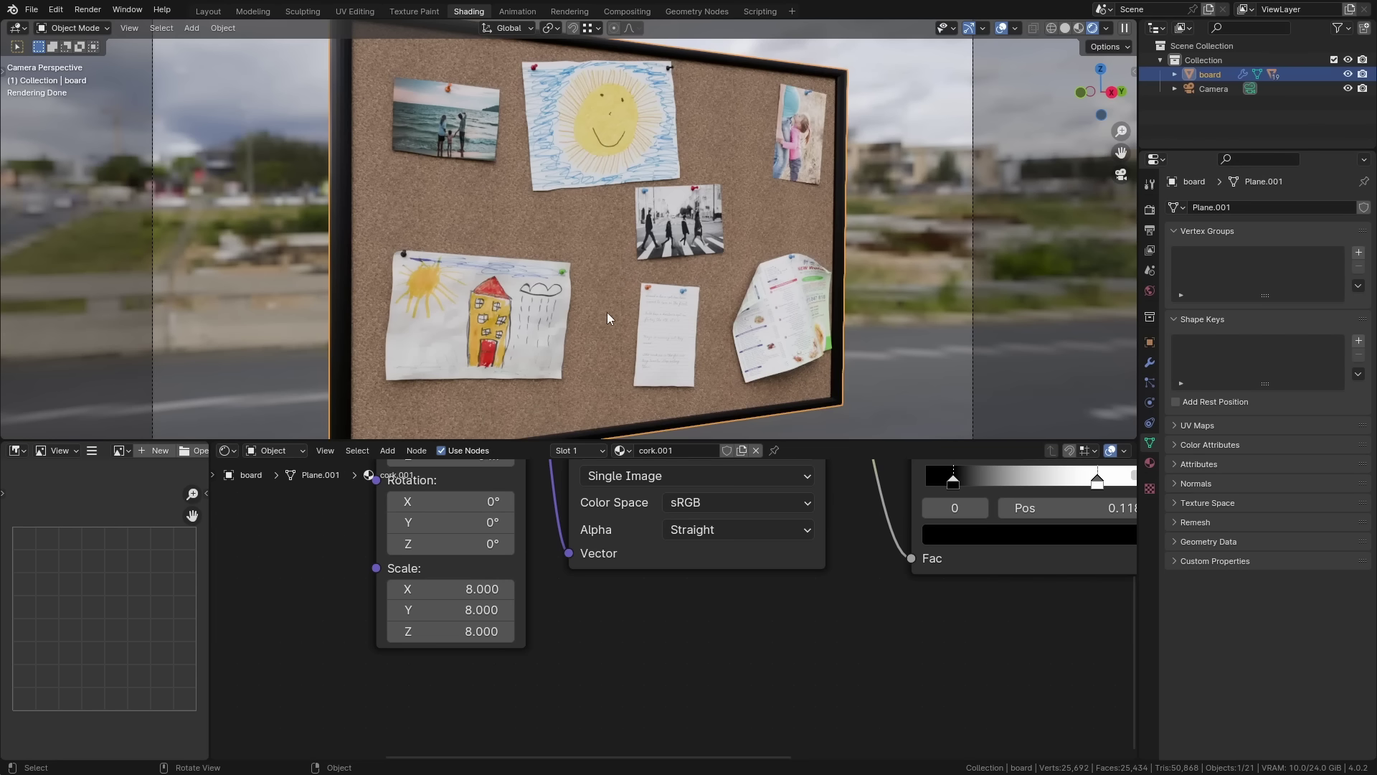
pyautogui.hotkey('shift', 'h')
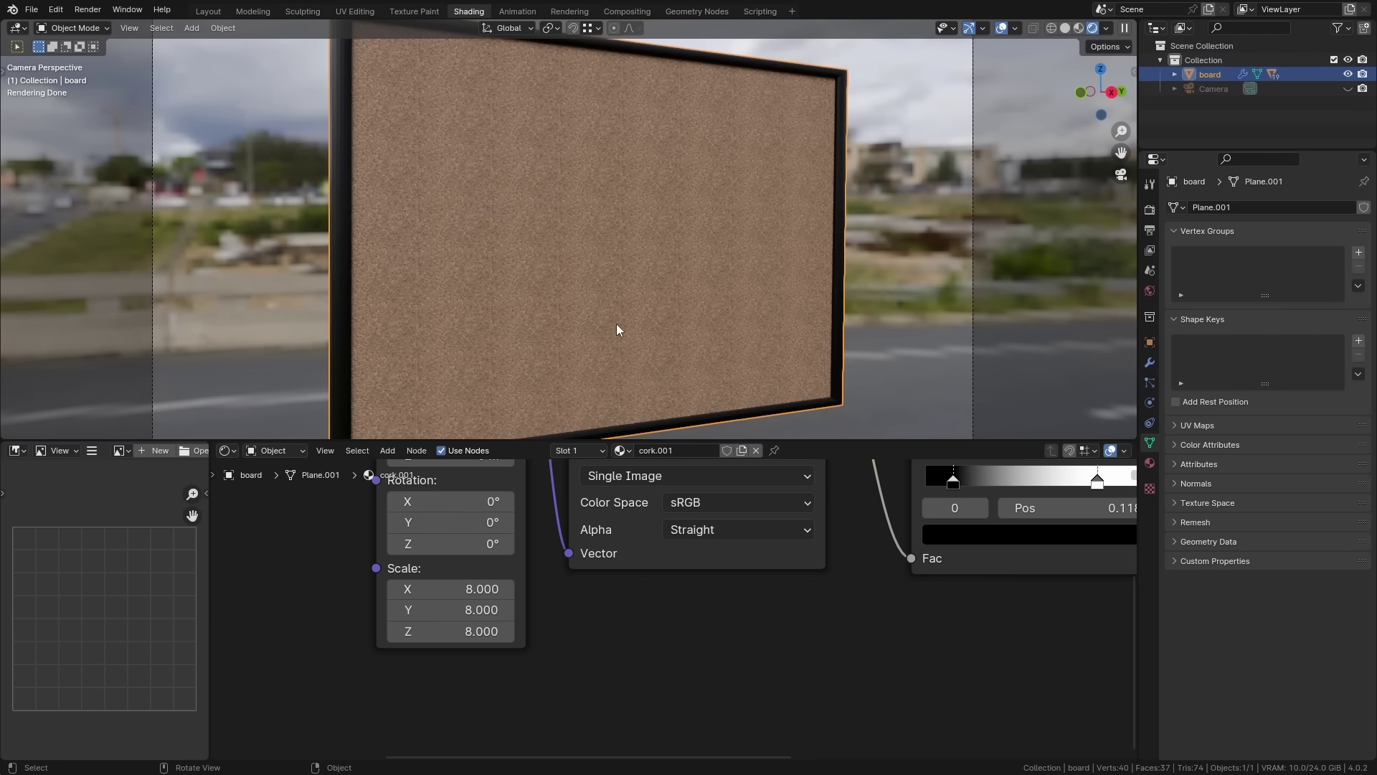
# Add a Voronoi Texture node beside the Texture Coordinate node
pyautogui.moveTo(495, 568); pyautogui.dragTo(848, 617, button='middle')
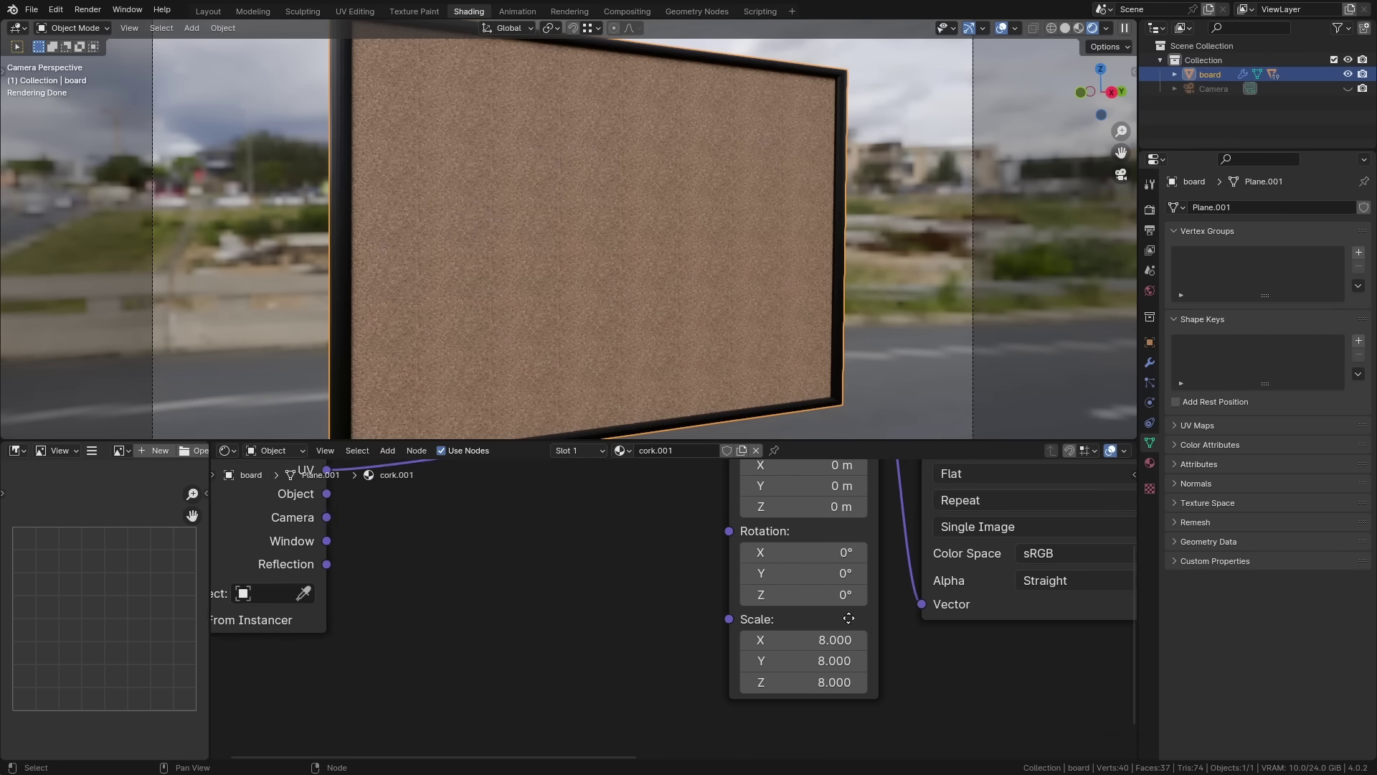
pyautogui.scroll(-4, 854, 618)
pyautogui.hotkey('shift', 'a')
pyautogui.press('s')
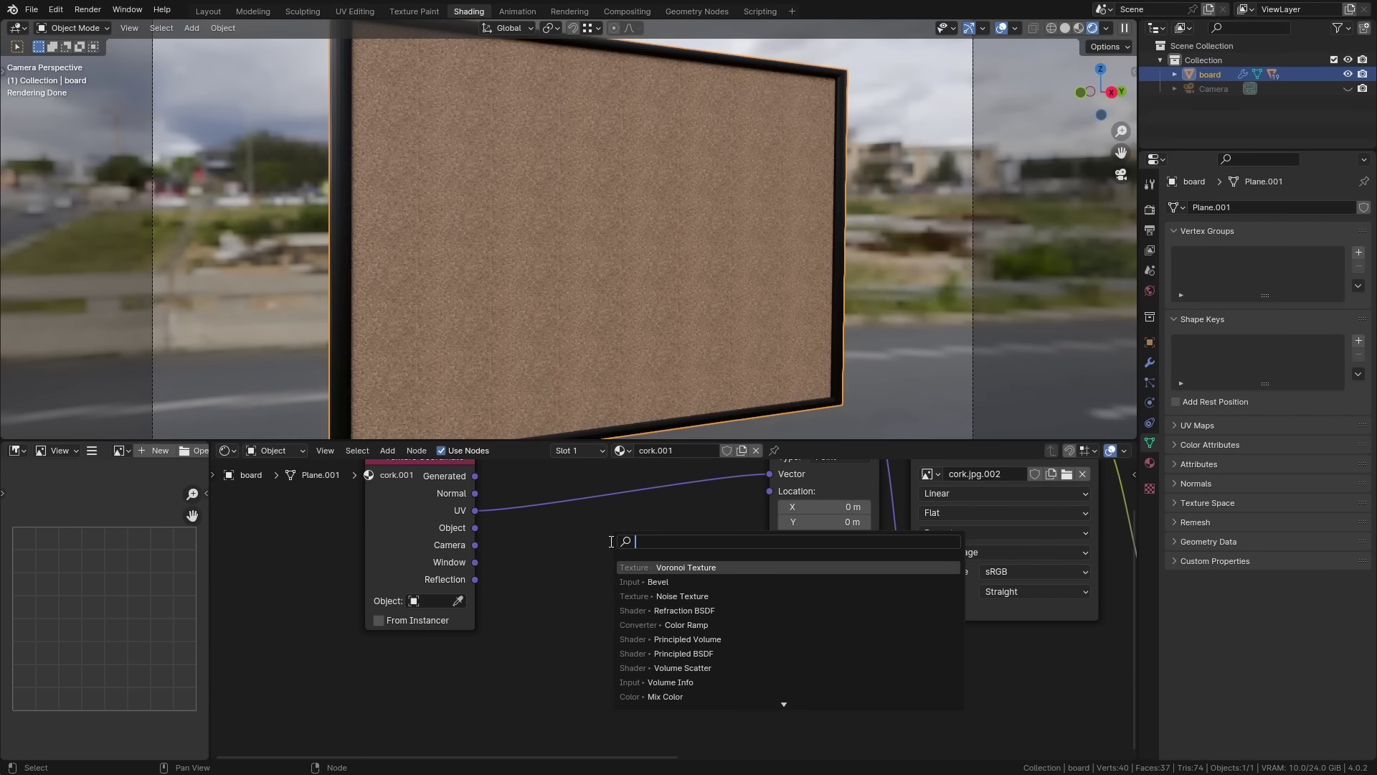
pyautogui.press('Return')
pyautogui.scroll(-1, 609, 541)
pyautogui.click(609, 541)
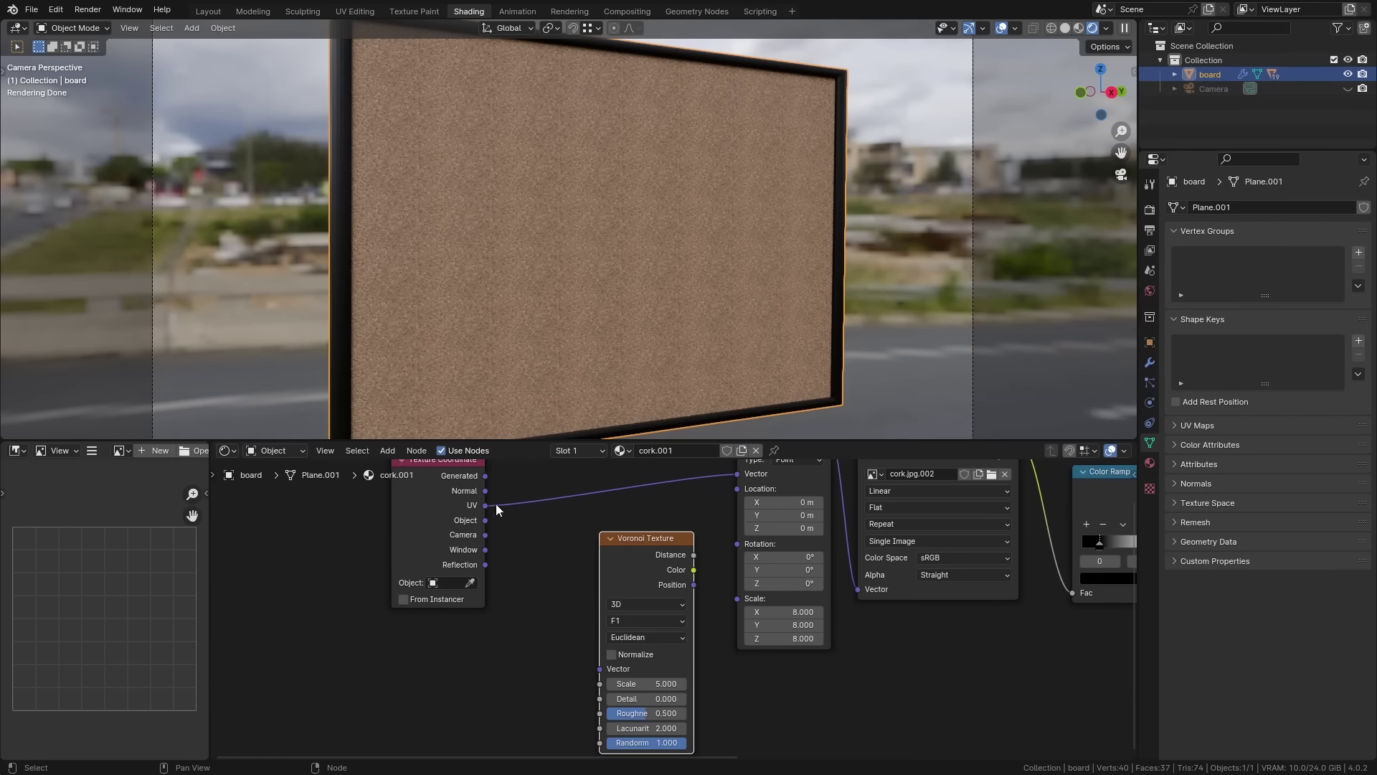
# Link UV coordinates to the Voronoi Vector and its Color to the Mapping Location
pyautogui.moveTo(496, 504); pyautogui.dragTo(599, 660)
pyautogui.moveTo(642, 548); pyautogui.dragTo(578, 557)
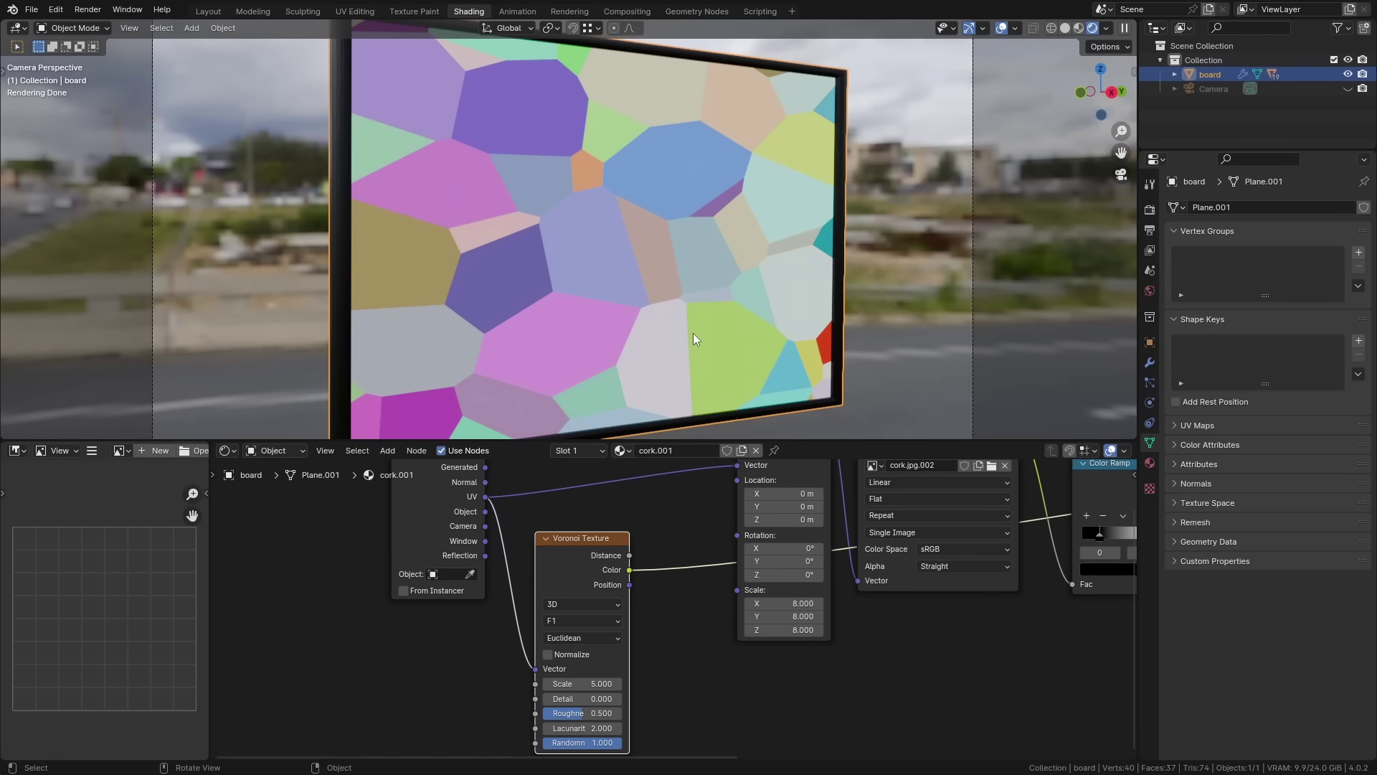
pyautogui.moveTo(753, 506); pyautogui.dragTo(673, 584, button='middle')
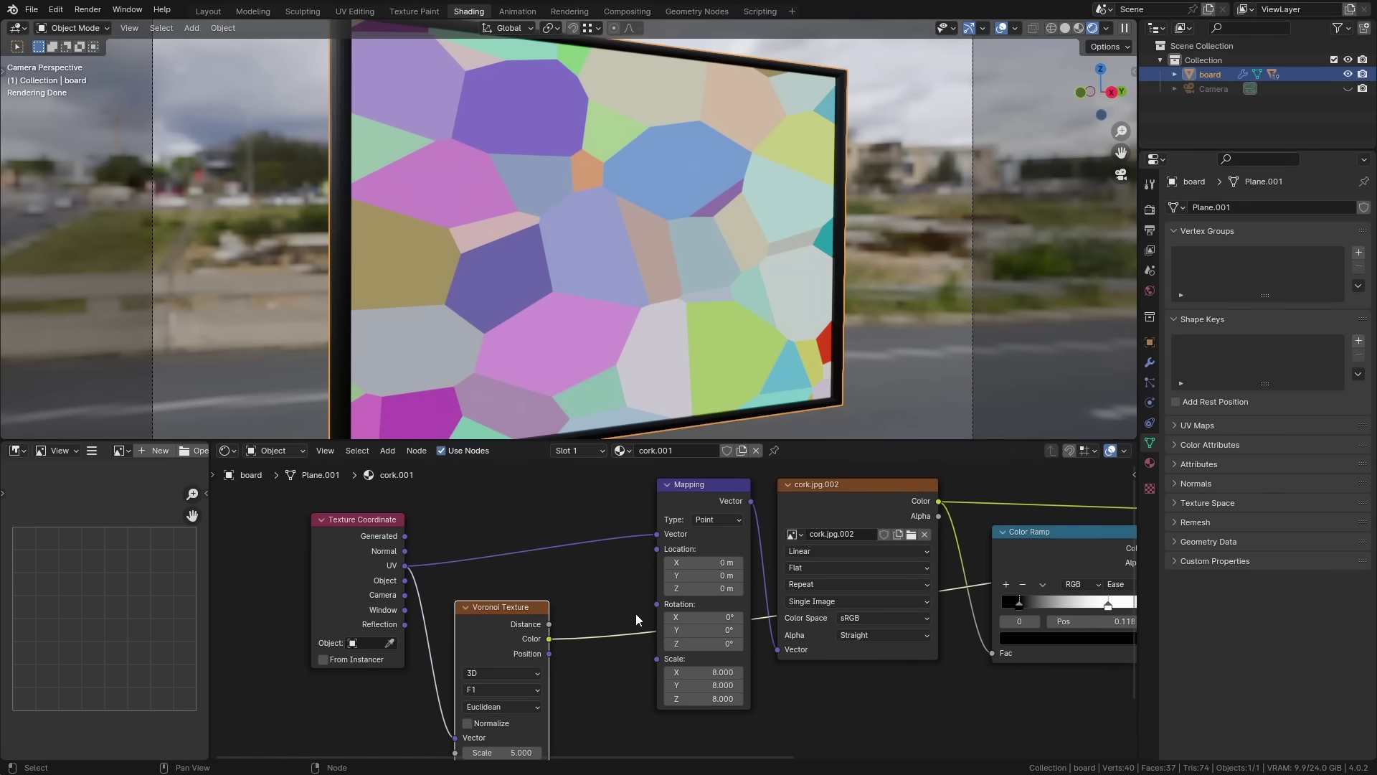
pyautogui.moveTo(693, 493); pyautogui.dragTo(695, 477)
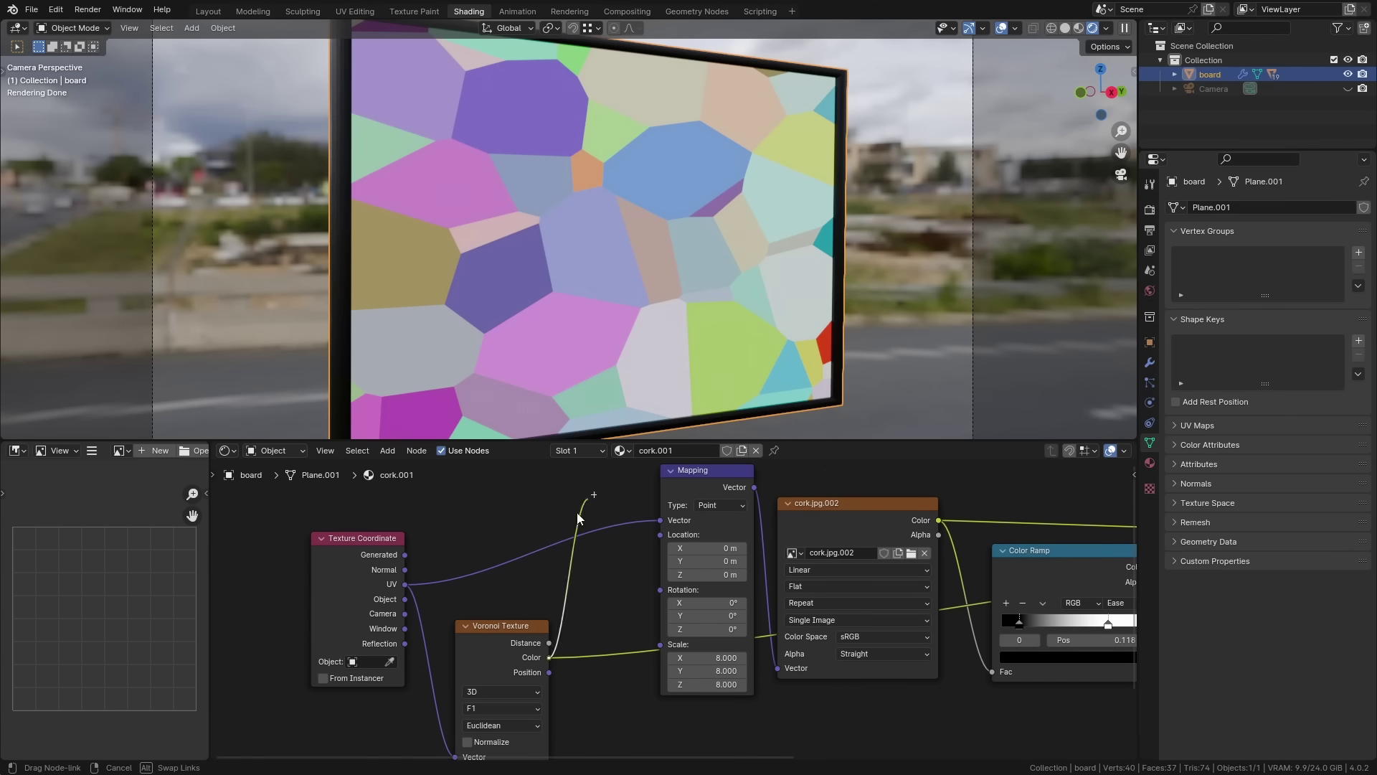
pyautogui.moveTo(549, 657); pyautogui.dragTo(660, 533)
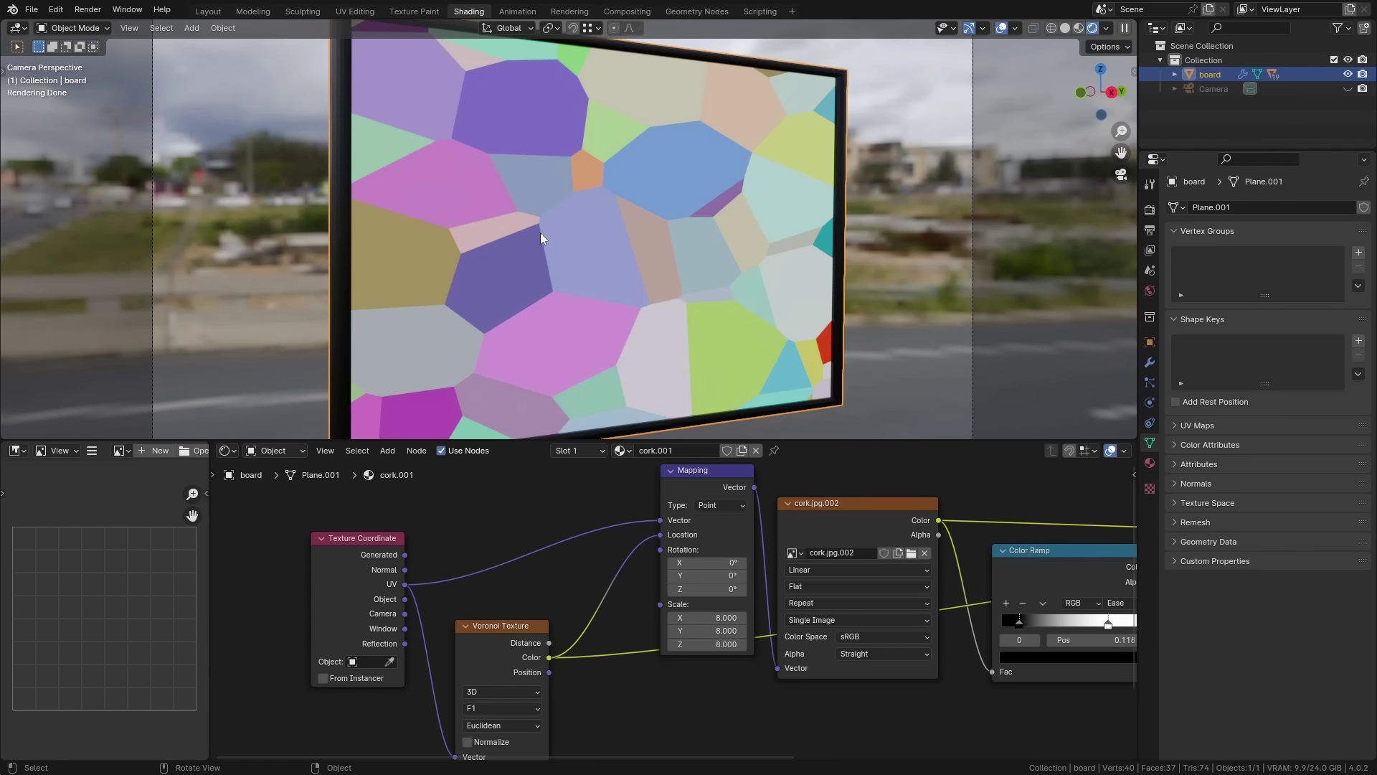
# Restore the Principled BSDF preview and switch the viewport to Material Preview shading
pyautogui.moveTo(900, 706); pyautogui.dragTo(579, 681, button='middle')
pyautogui.scroll(-2, 590, 654)
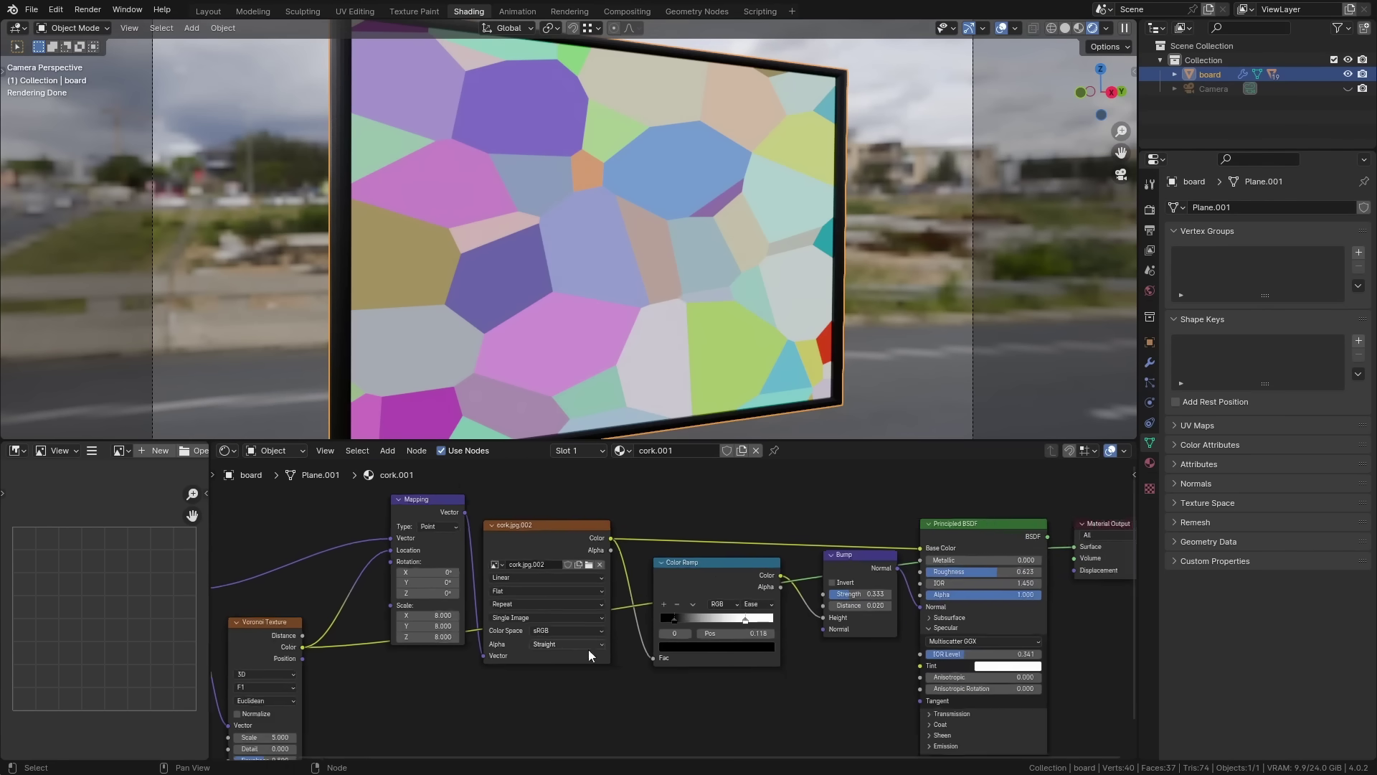
pyautogui.keyDown('ctrl'); pyautogui.keyDown('shift'); pyautogui.click(973, 531); pyautogui.keyUp('shift'); pyautogui.keyUp('ctrl')
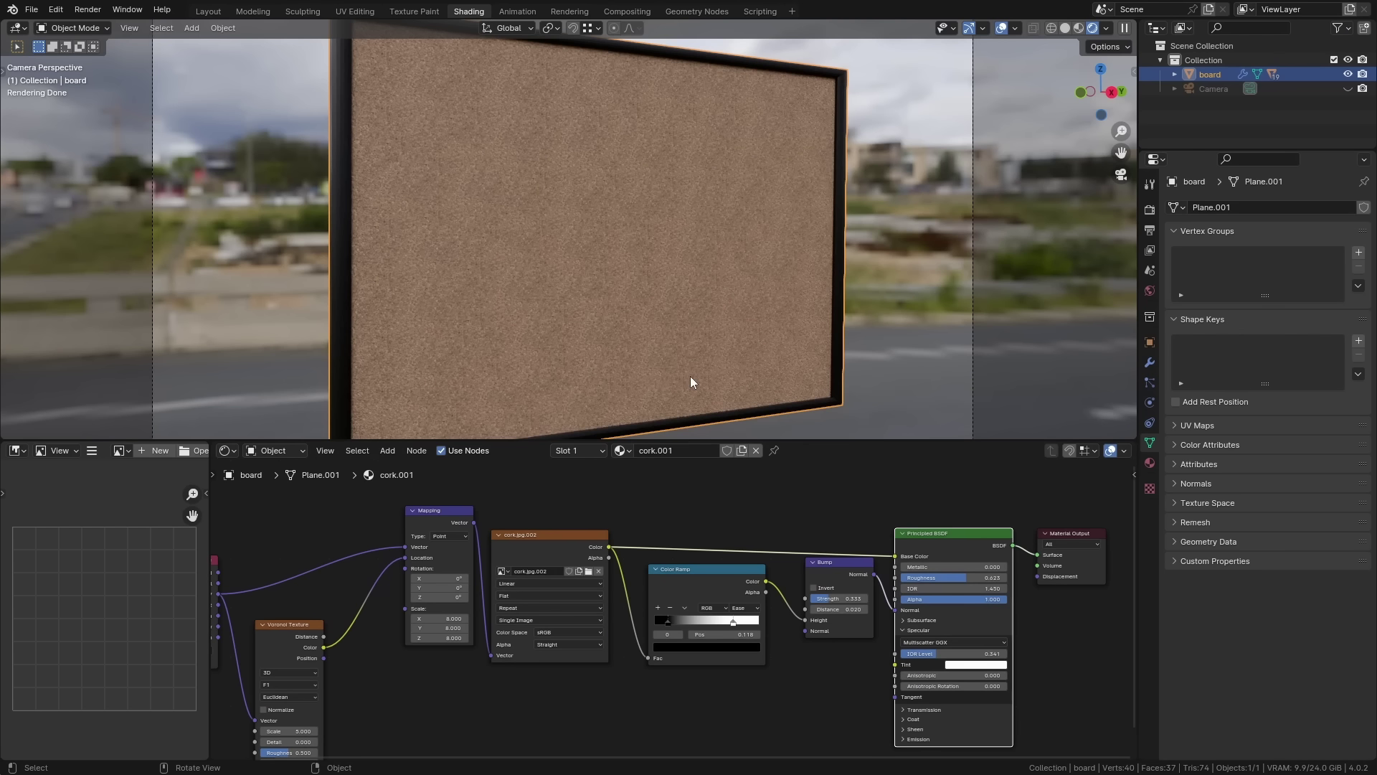
pyautogui.scroll(4, 624, 608)
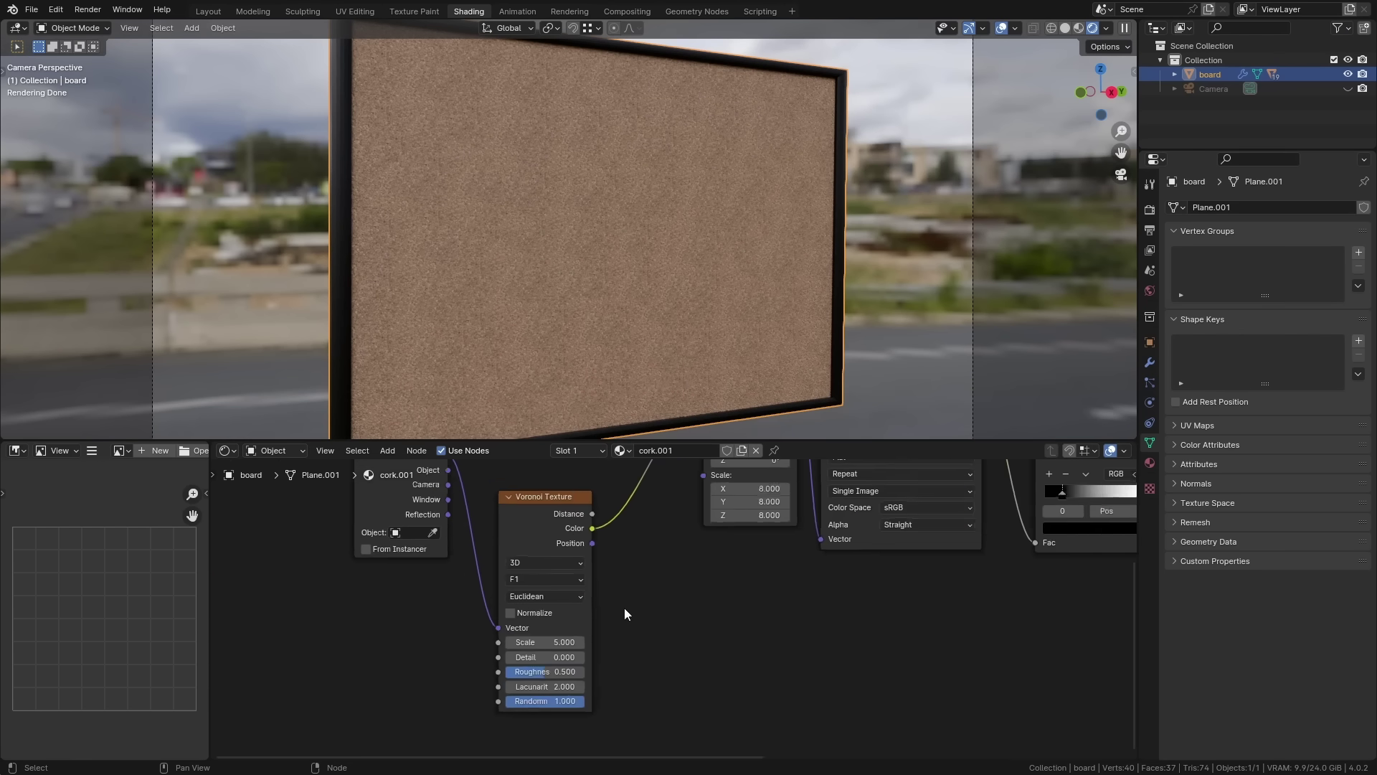
pyautogui.moveTo(514, 652); pyautogui.dragTo(554, 653)
pyautogui.press('z')
pyautogui.click(725, 301)
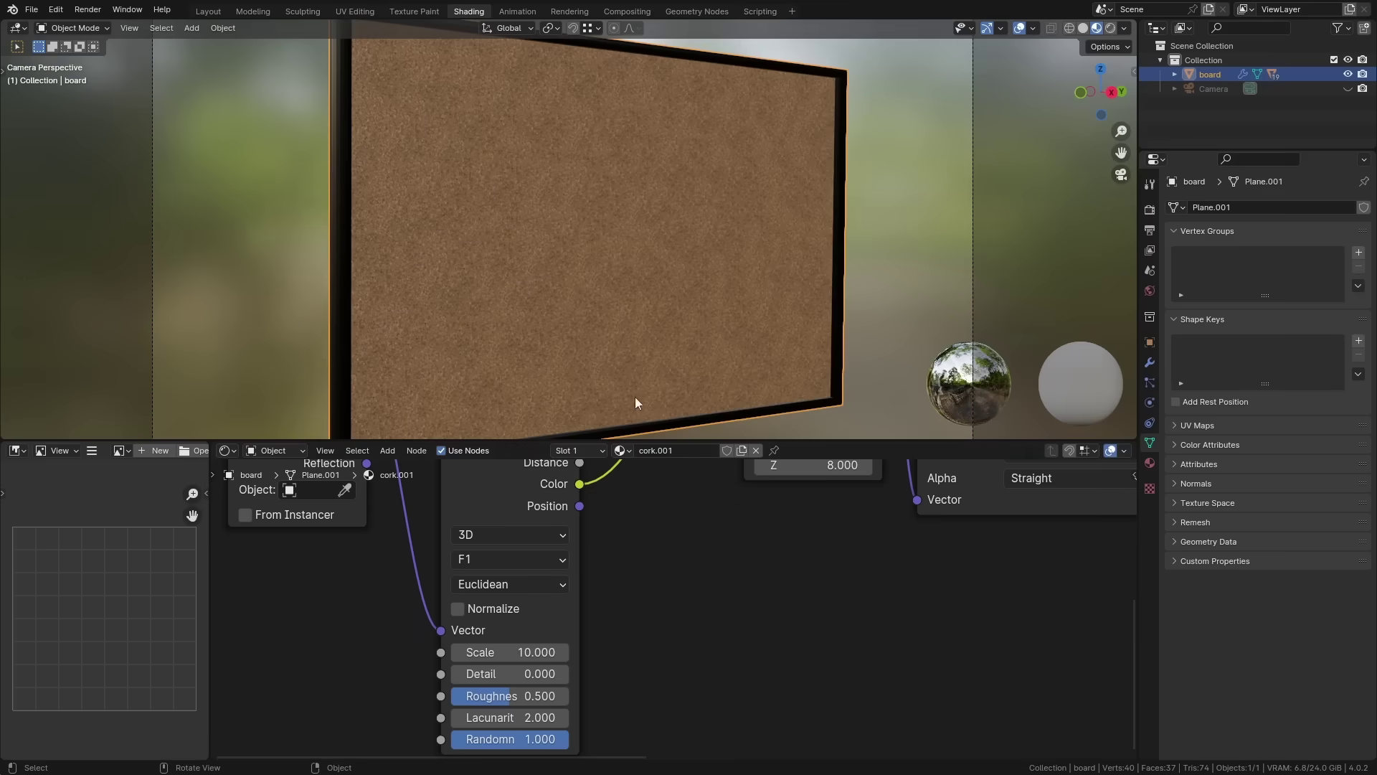
# Set the Voronoi Scale to 13.2 and its distance metric to Minkowski
pyautogui.moveTo(511, 652); pyautogui.dragTo(543, 652)
pyautogui.scroll(5, 567, 309)
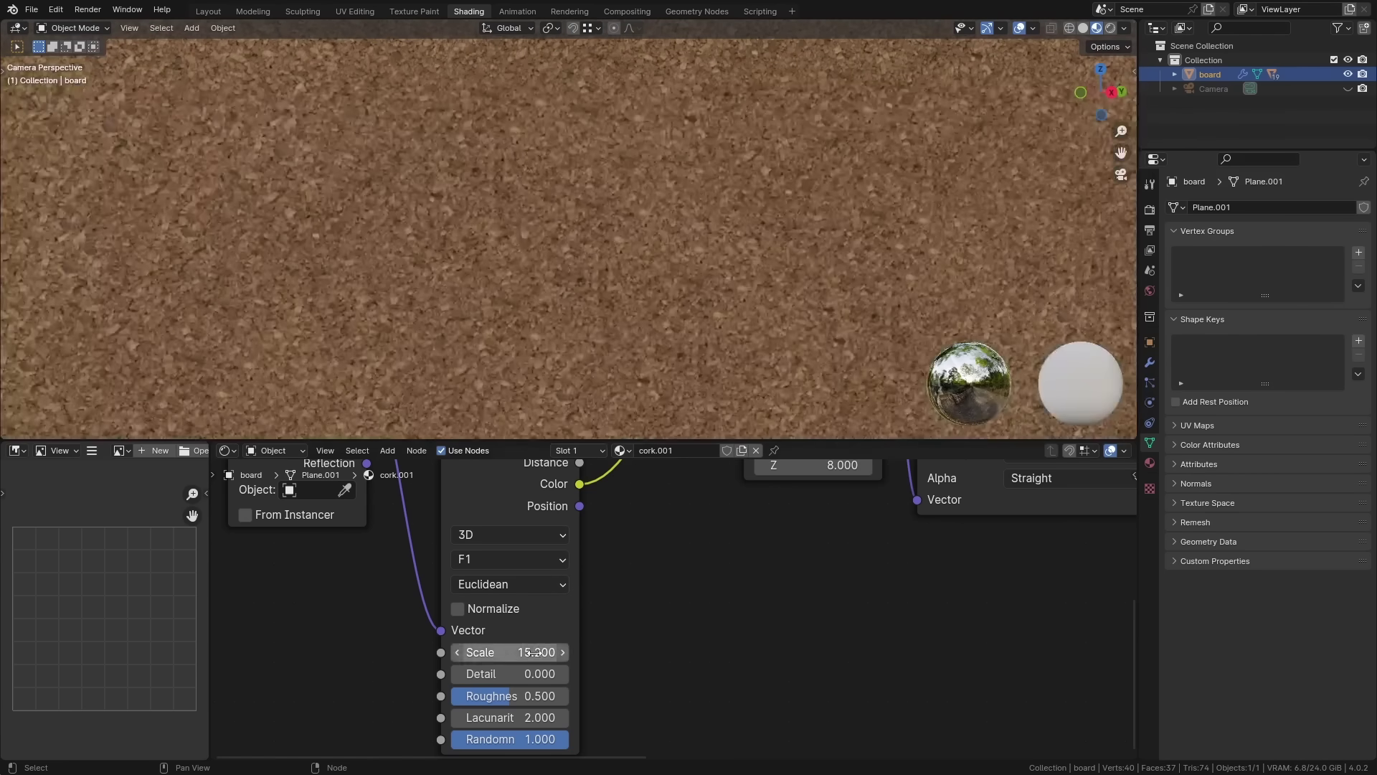
pyautogui.moveTo(537, 652)
pyautogui.mouseDown()
pyautogui.moveTo(519, 652)
pyautogui.moveTo(553, 653)
pyautogui.moveTo(529, 655)
pyautogui.mouseUp()
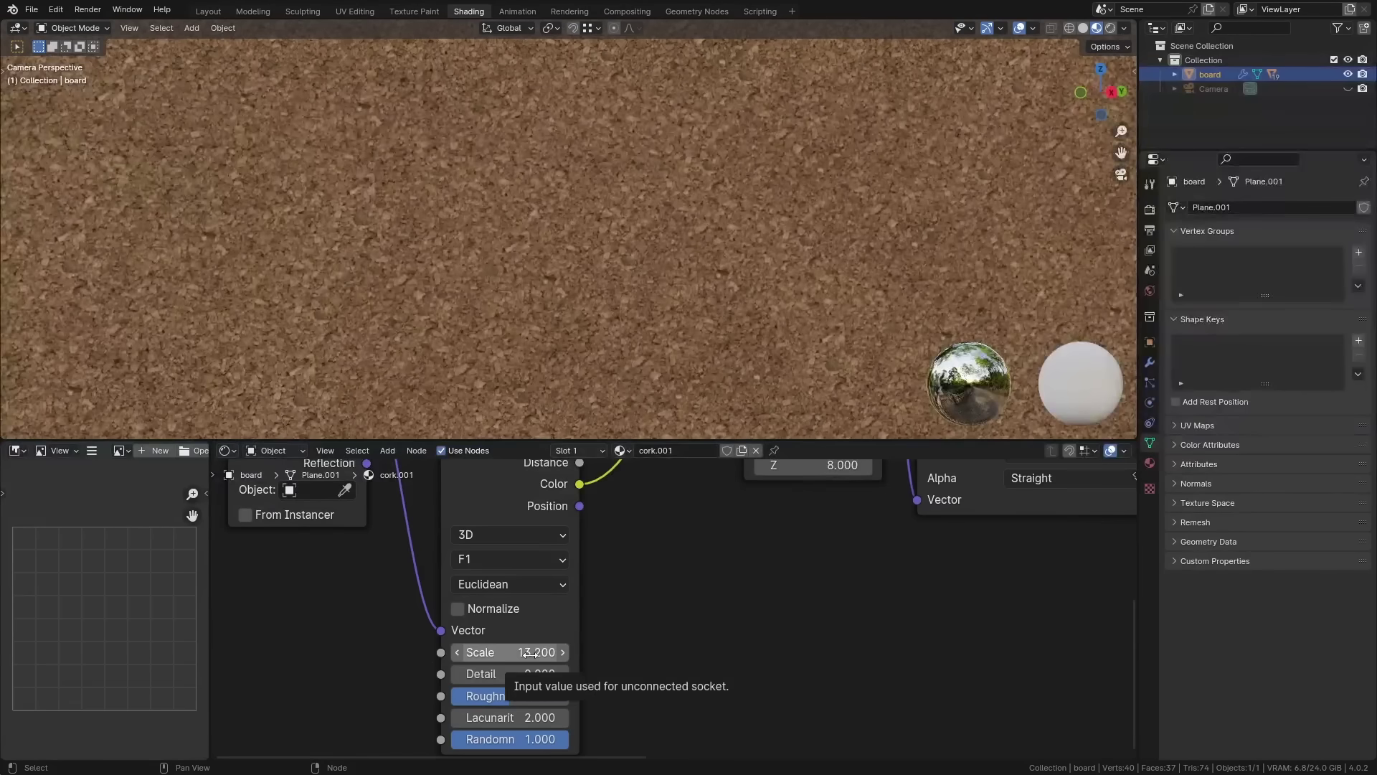
pyautogui.scroll(3, 524, 274)
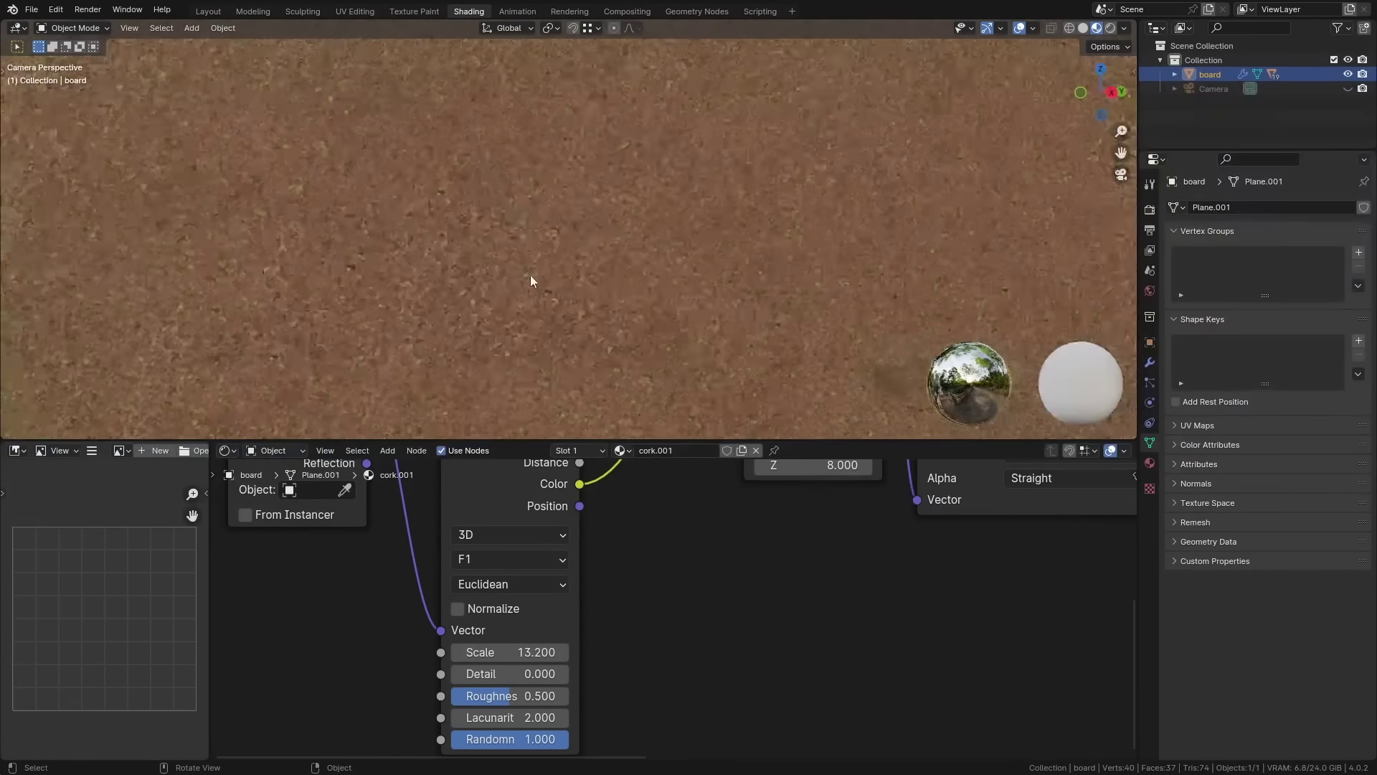
pyautogui.scroll(-3, 532, 277)
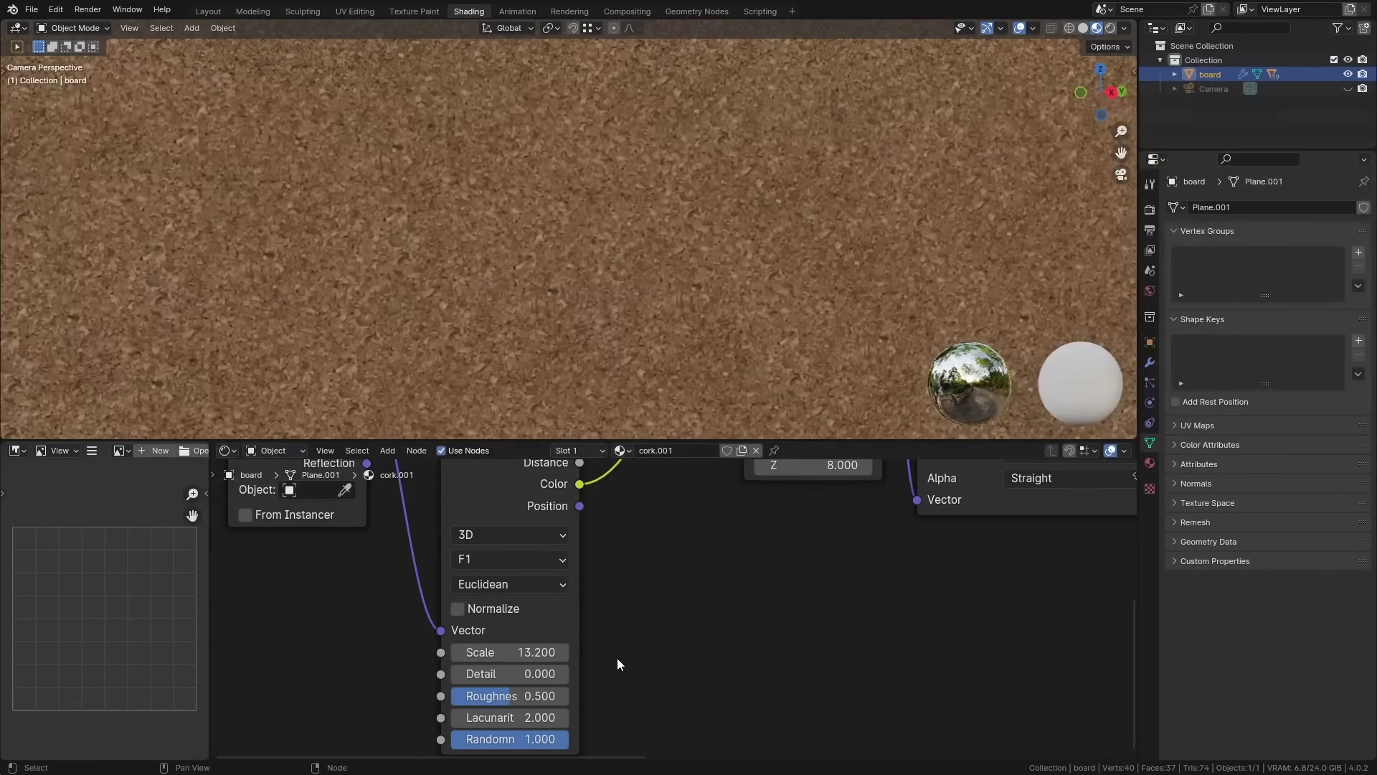
pyautogui.moveTo(561, 670)
pyautogui.mouseDown()
pyautogui.moveTo(602, 670)
pyautogui.moveTo(580, 670)
pyautogui.mouseUp()
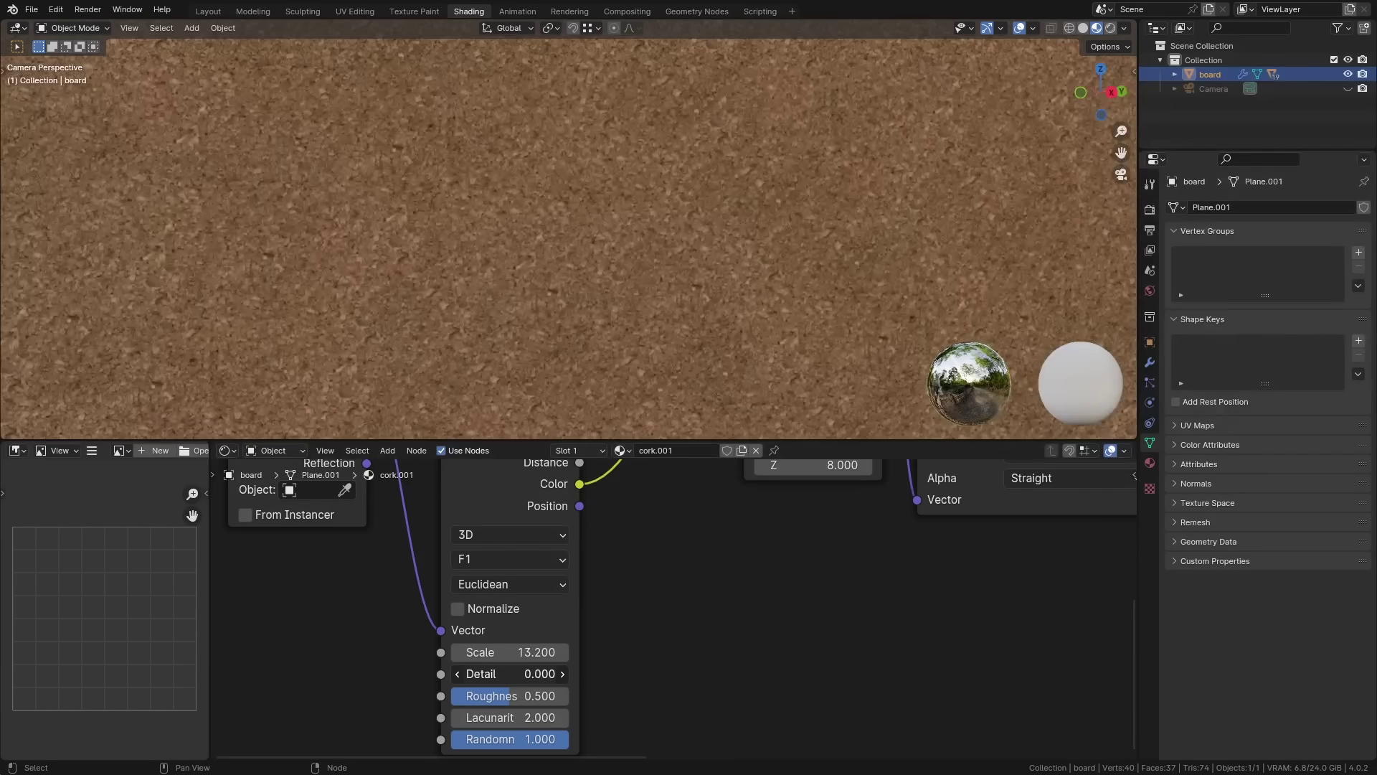
pyautogui.click(529, 585)
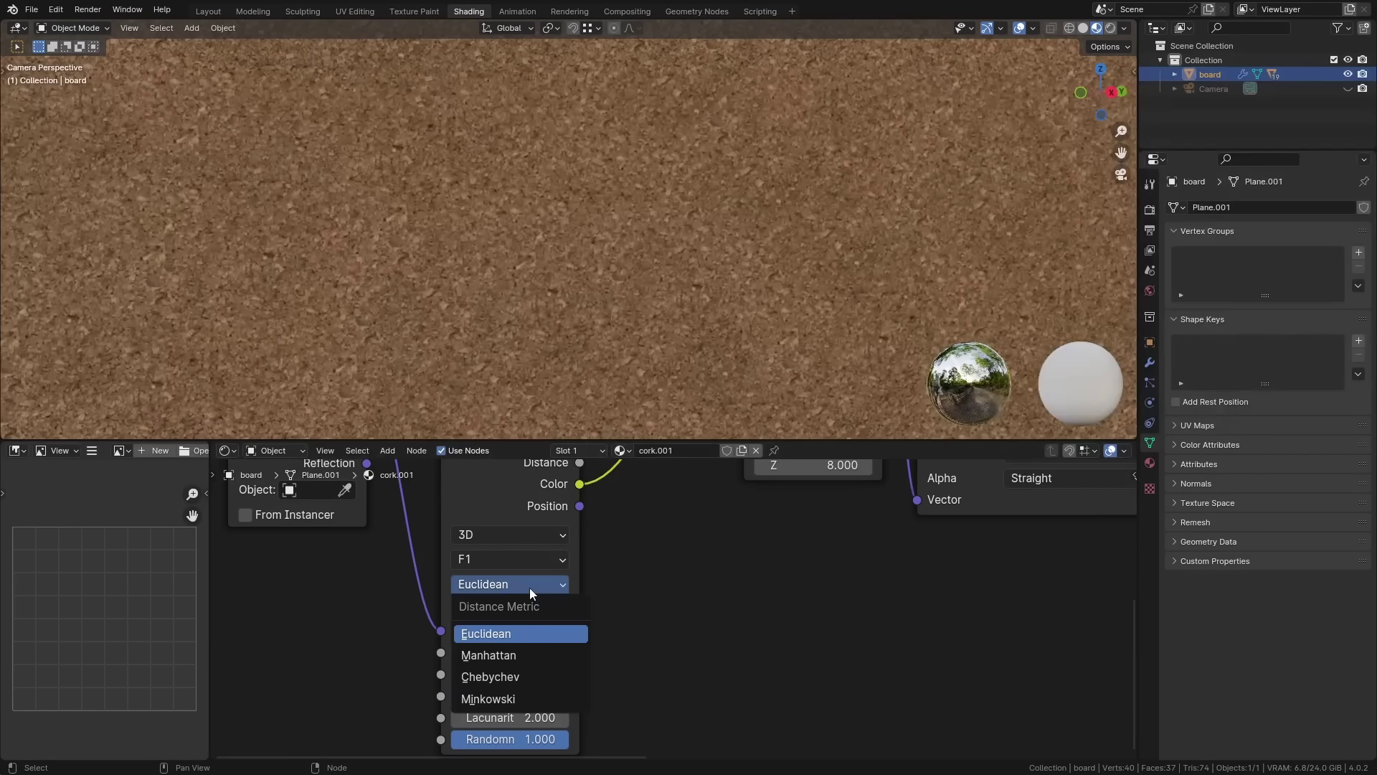
pyautogui.click(527, 697)
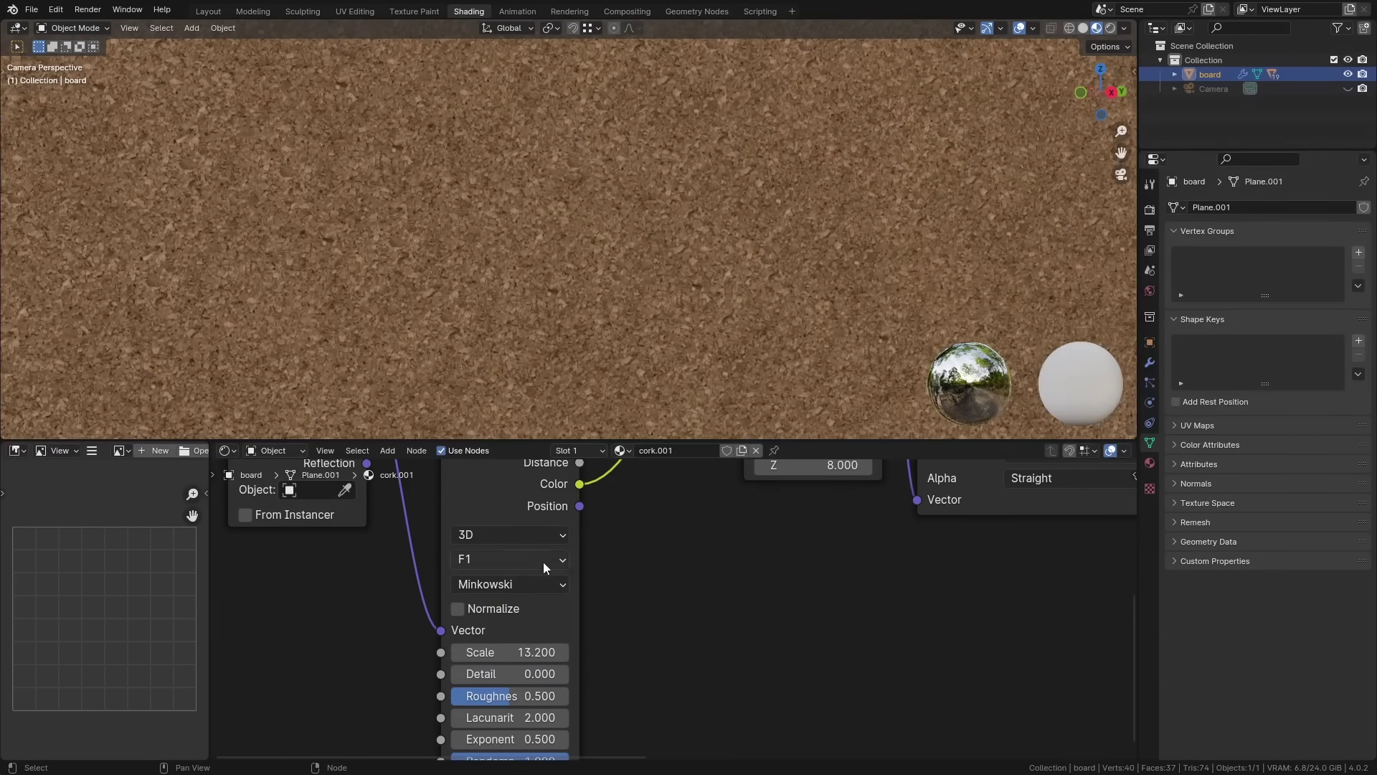
pyautogui.scroll(-4, 464, 256)
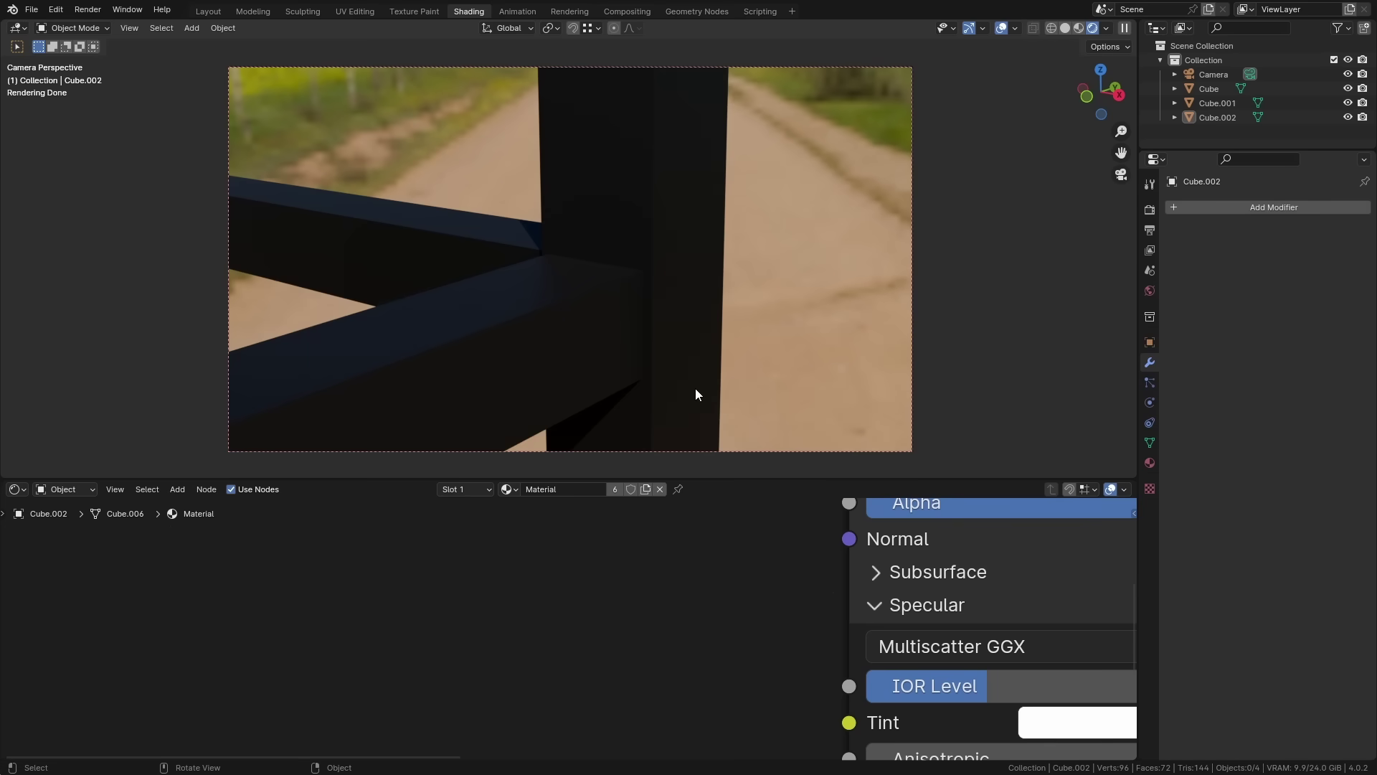
# Orbit around the fence and select the two horizontal beams without moving them
pyautogui.moveTo(678, 373); pyautogui.dragTo(579, 384, button='middle')
pyautogui.scroll(3, 579, 377)
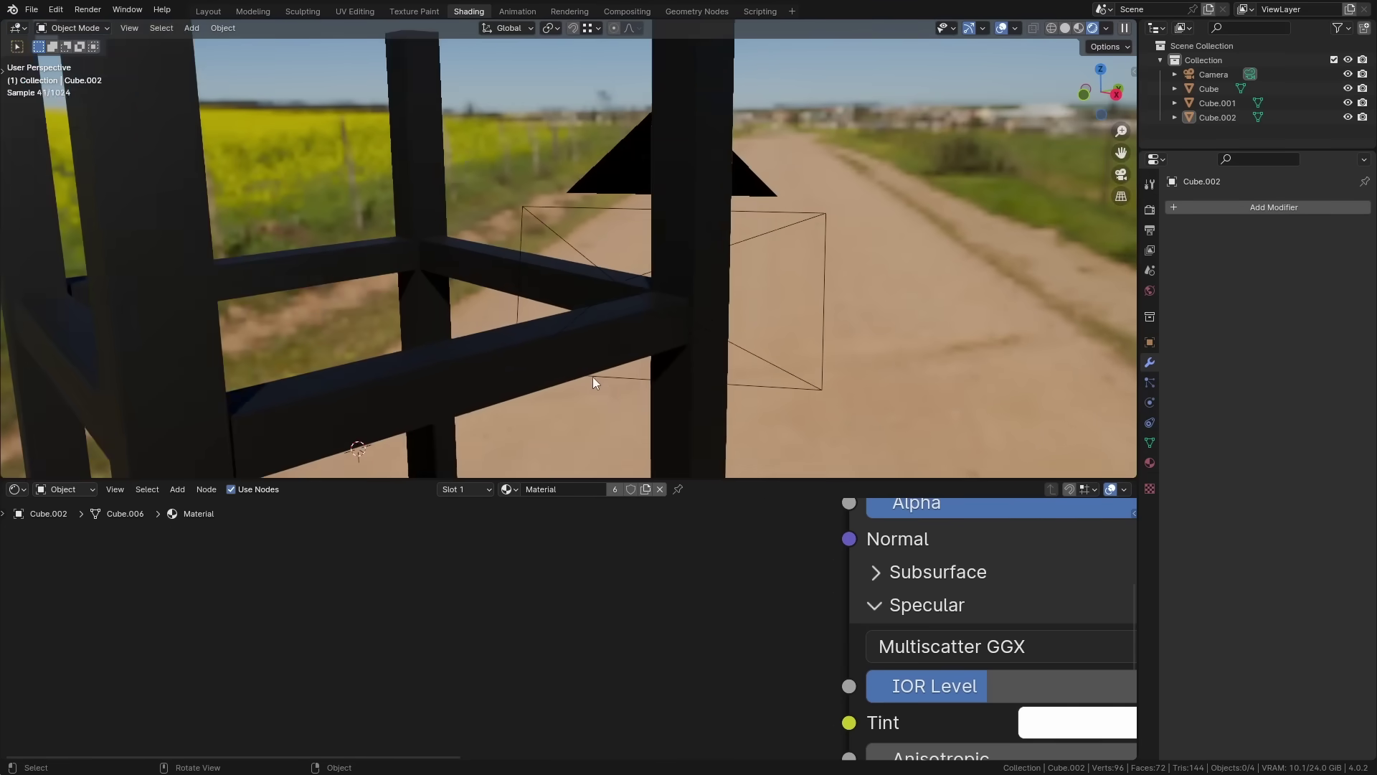
pyautogui.click(596, 370)
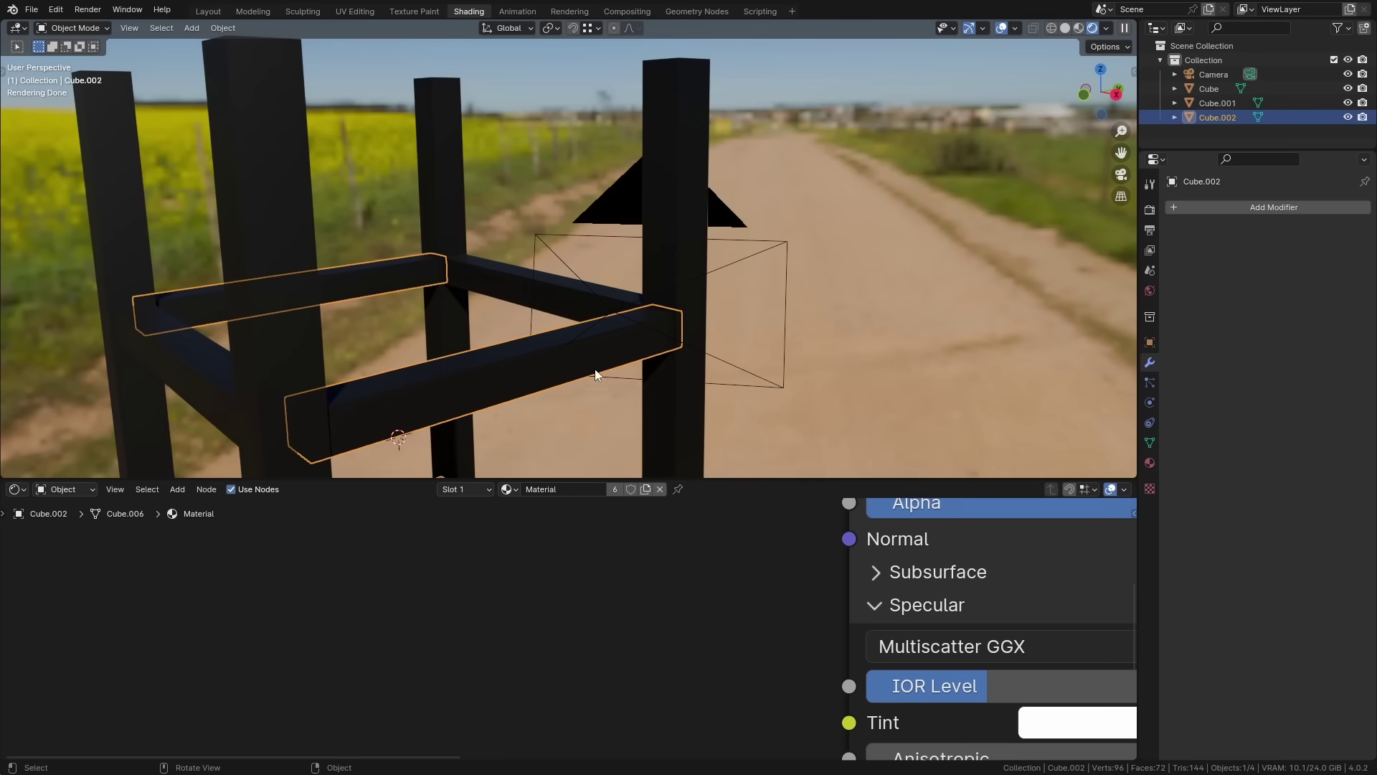
pyautogui.press('g')
pyautogui.press('Escape')
# Try a loop cut on a fence post in Edit Mode, then undo it
pyautogui.scroll(1, 676, 287)
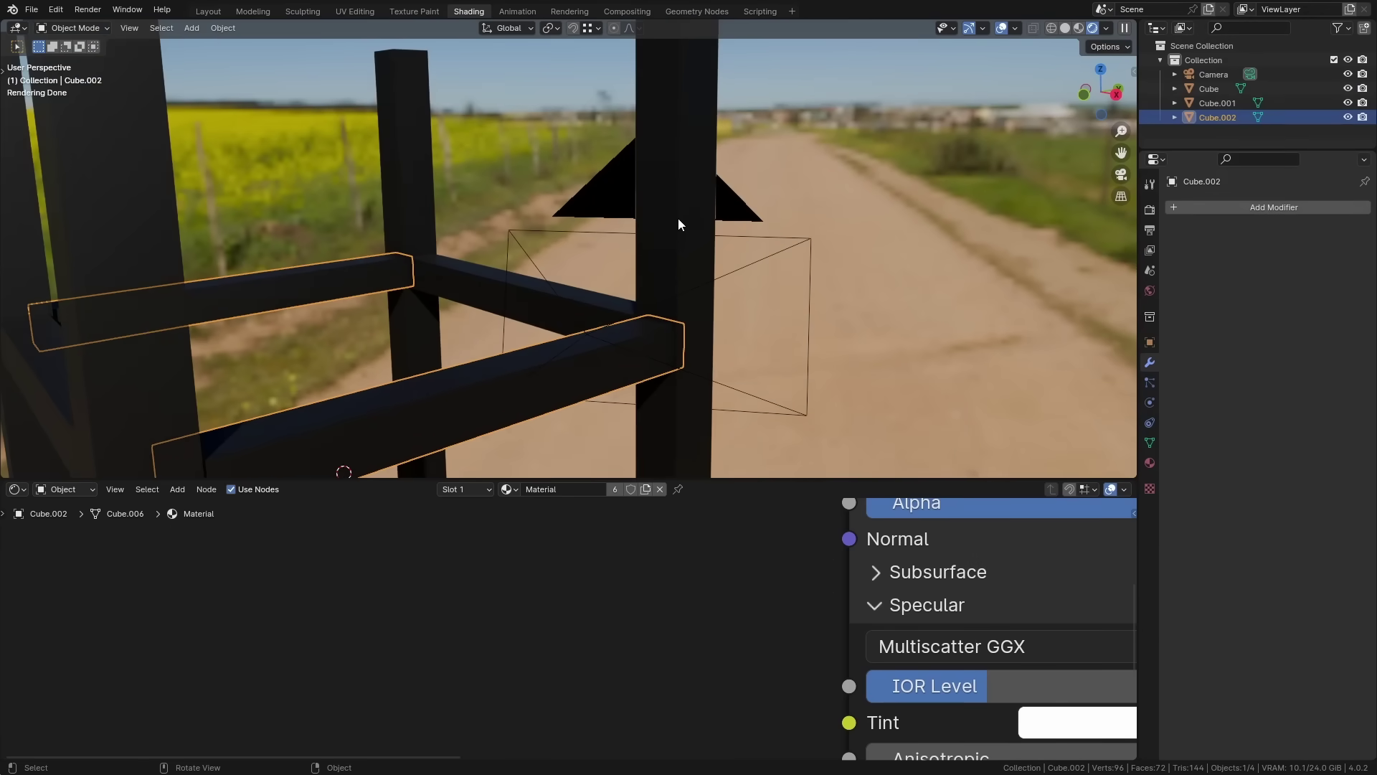
pyautogui.click(679, 222)
pyautogui.scroll(-3, 680, 224)
pyautogui.press('Tab')
pyautogui.hotkey('ctrl', 'r')
pyautogui.click(680, 233)
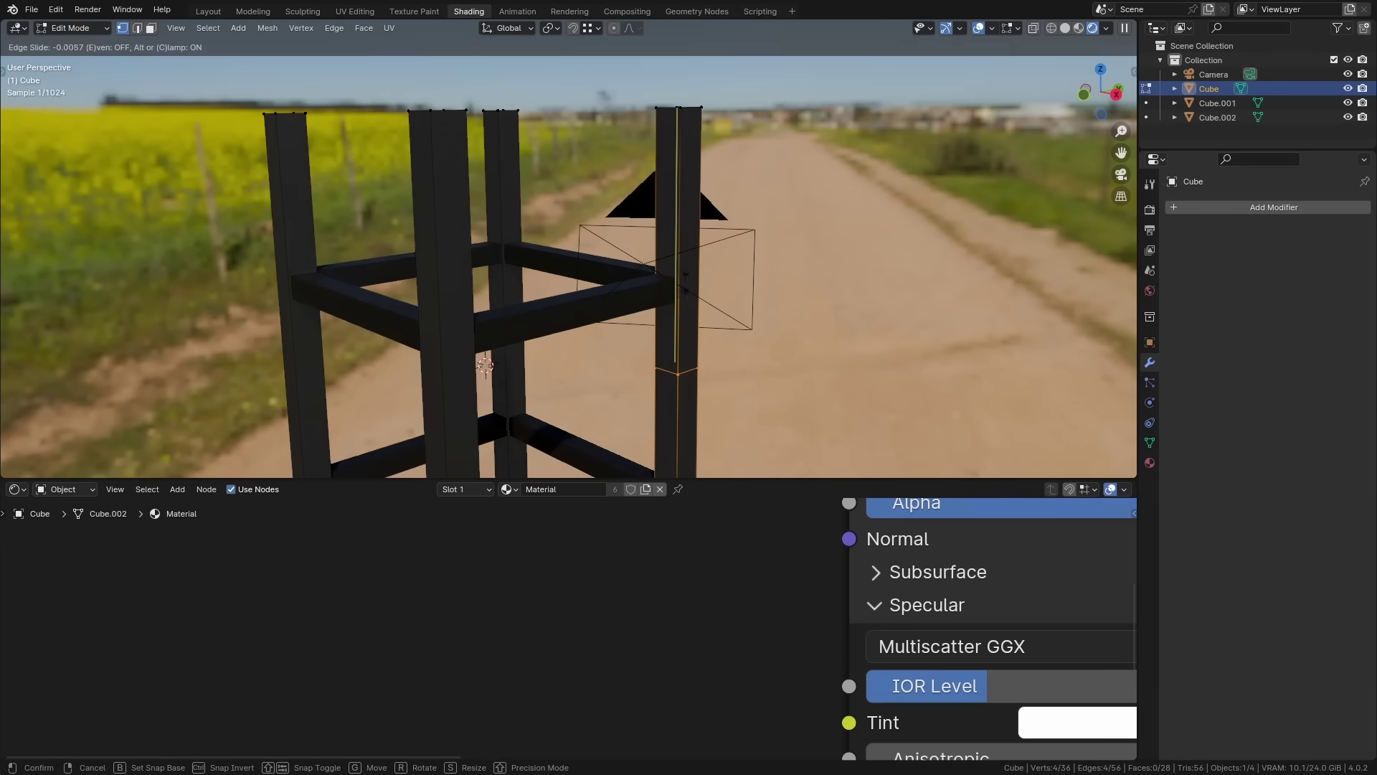
pyautogui.rightClick(681, 233)
pyautogui.hotkey('ctrl', 'z')
pyautogui.press('Tab')
# Deselect the posts and look through the scene camera at the beams
pyautogui.scroll(5, 666, 298)
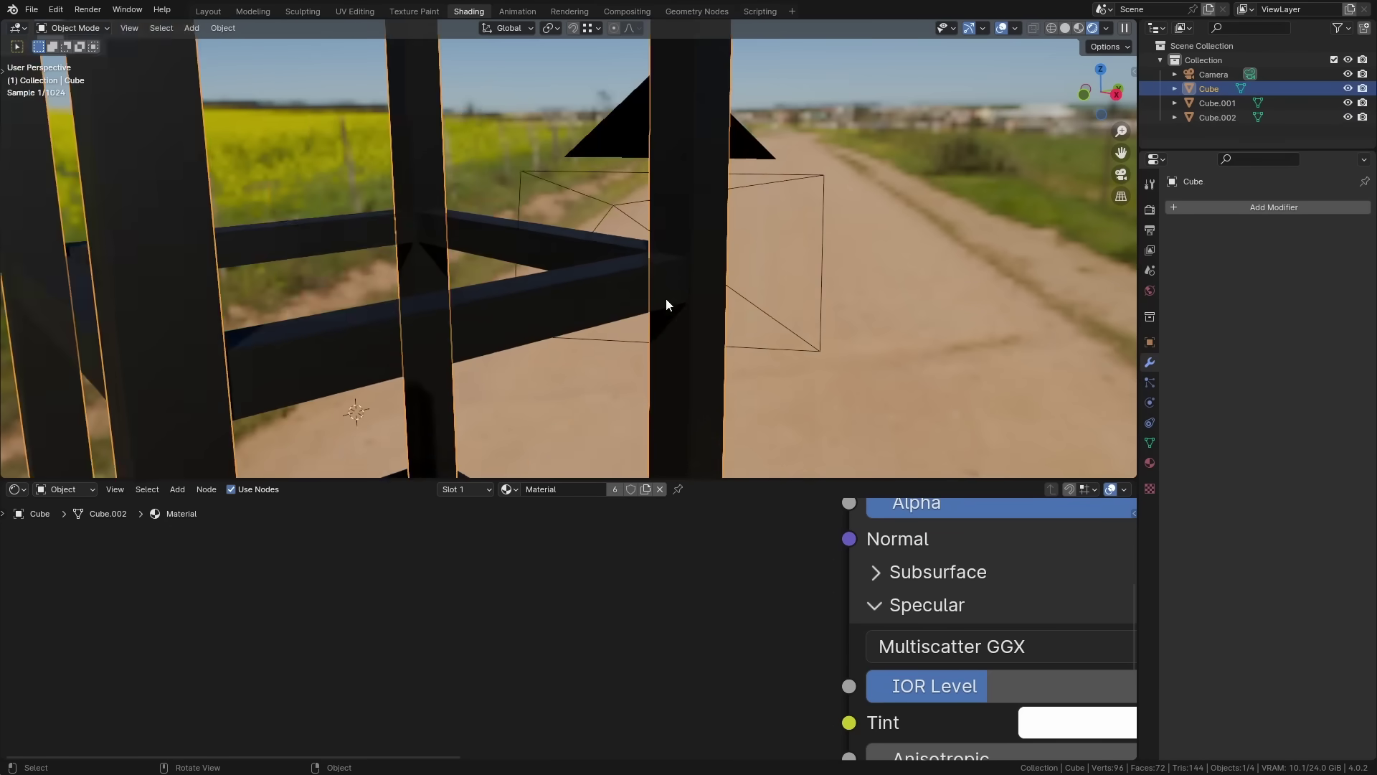
pyautogui.hotkey('alt', 'a')
pyautogui.press('ctrl+alt+KP_0')
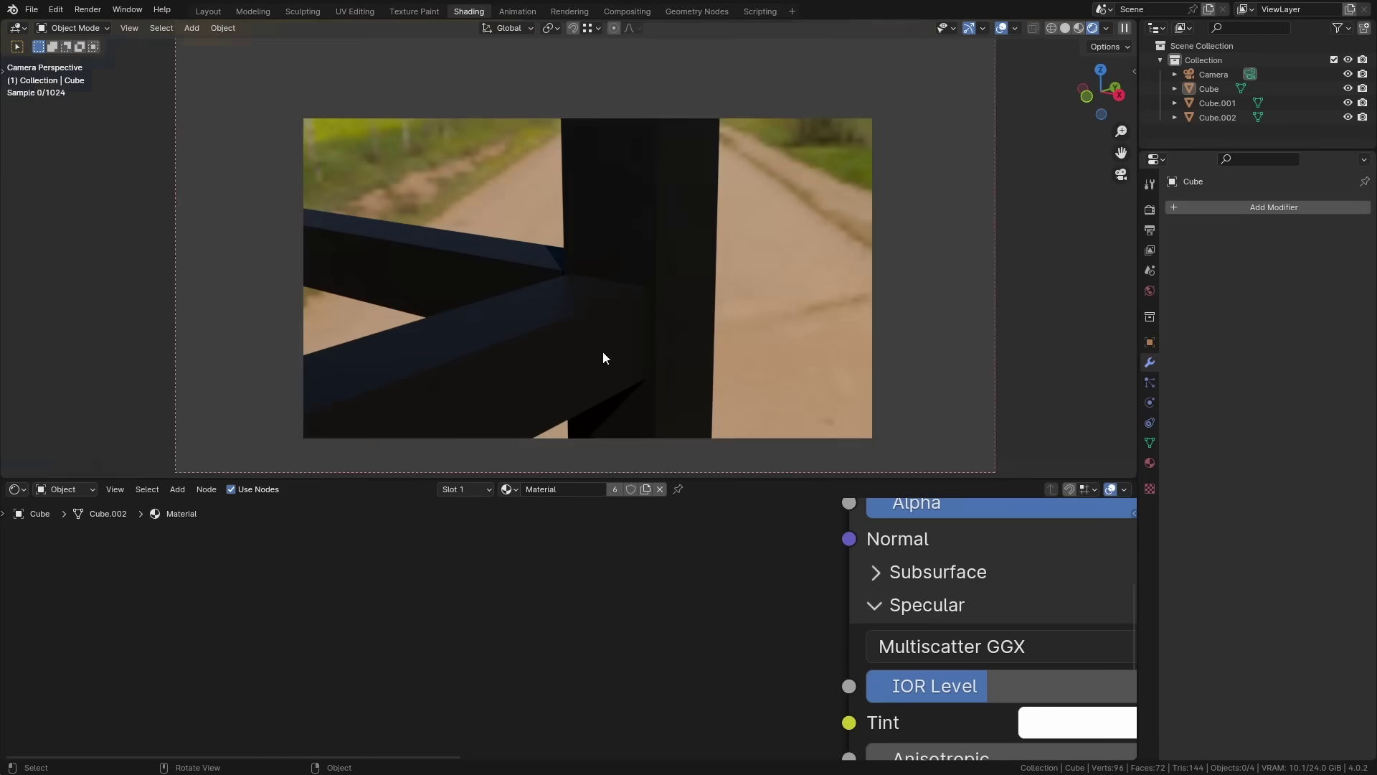
pyautogui.scroll(5, 733, 334)
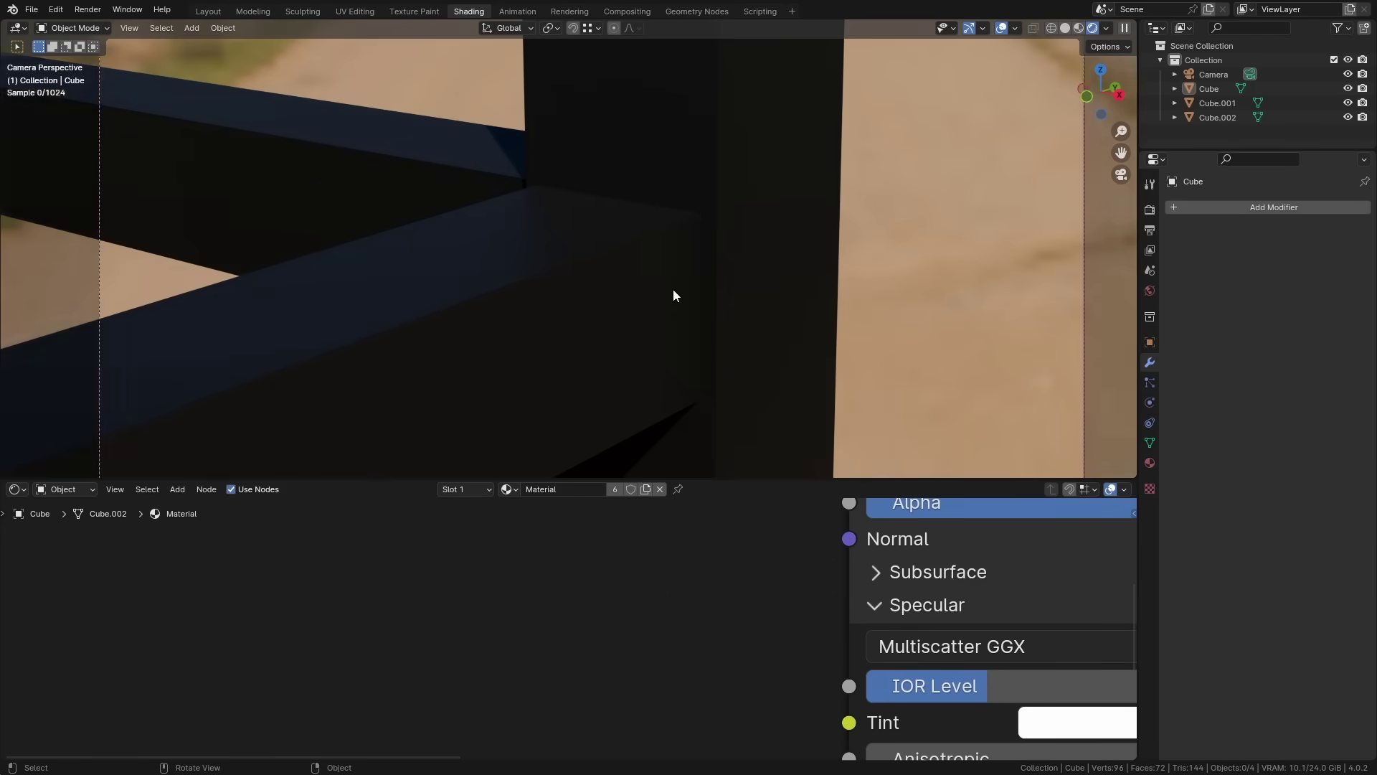
pyautogui.scroll(-5, 673, 295)
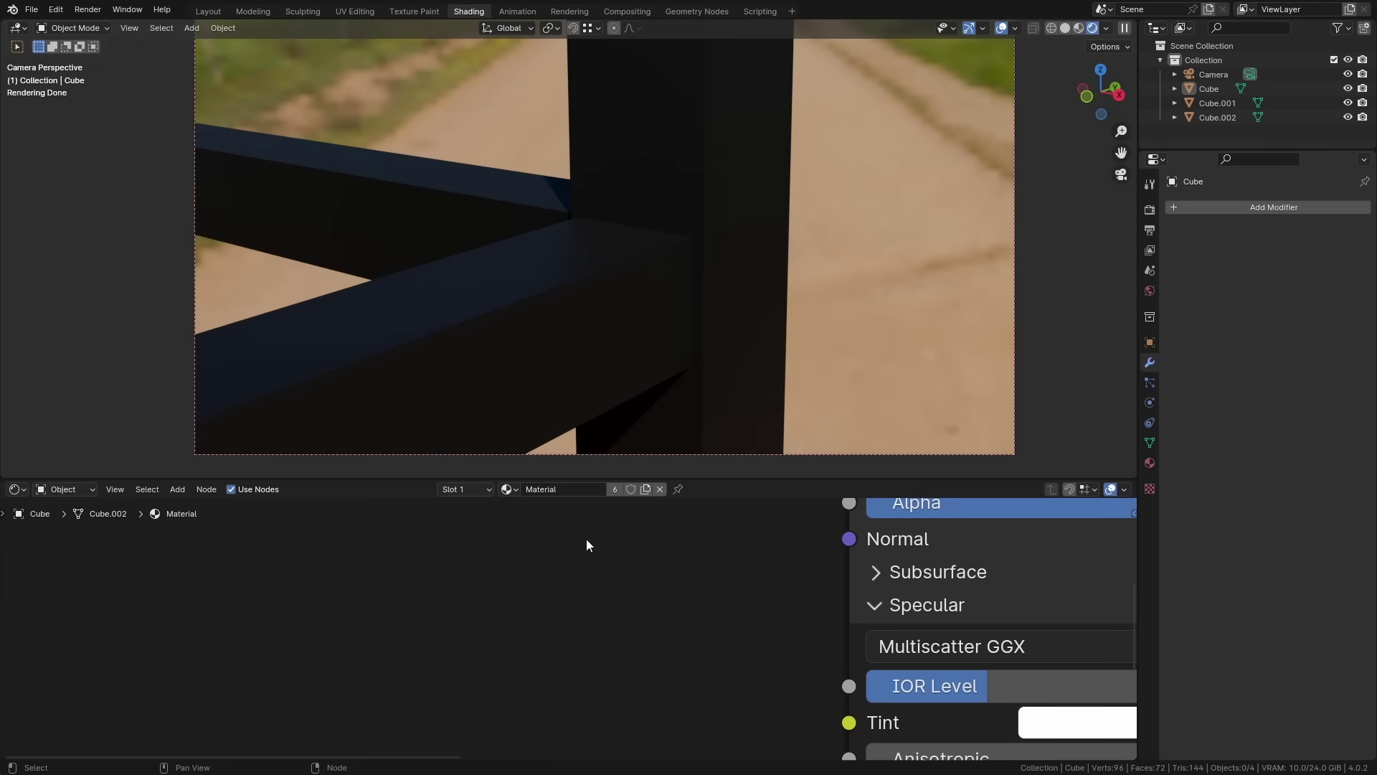
# Add a Bevel node, link its Normal to the Principled BSDF Normal, and set Radius 0.010
pyautogui.hotkey('shift', 'a')
pyautogui.write('bevel')
pyautogui.press('Return')
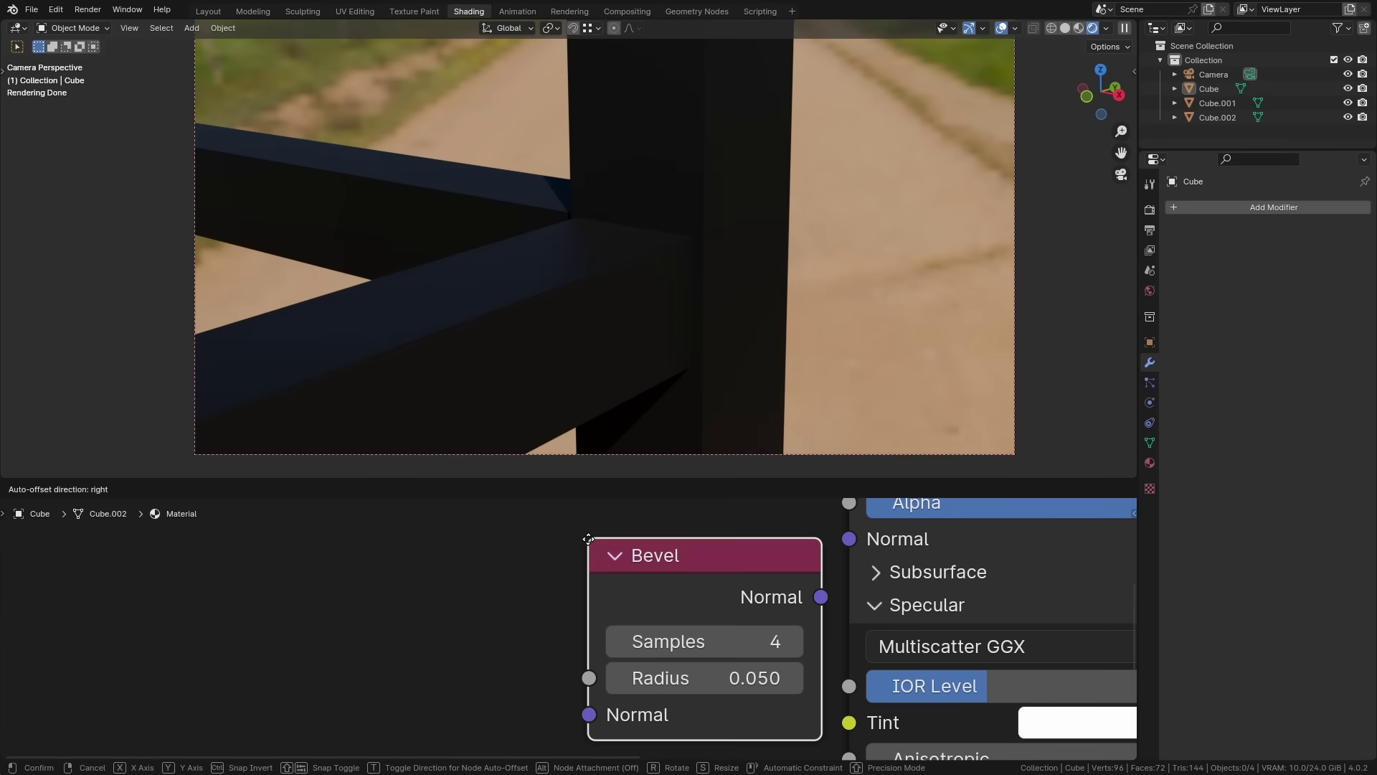
pyautogui.click(402, 540)
pyautogui.moveTo(633, 595); pyautogui.dragTo(848, 552)
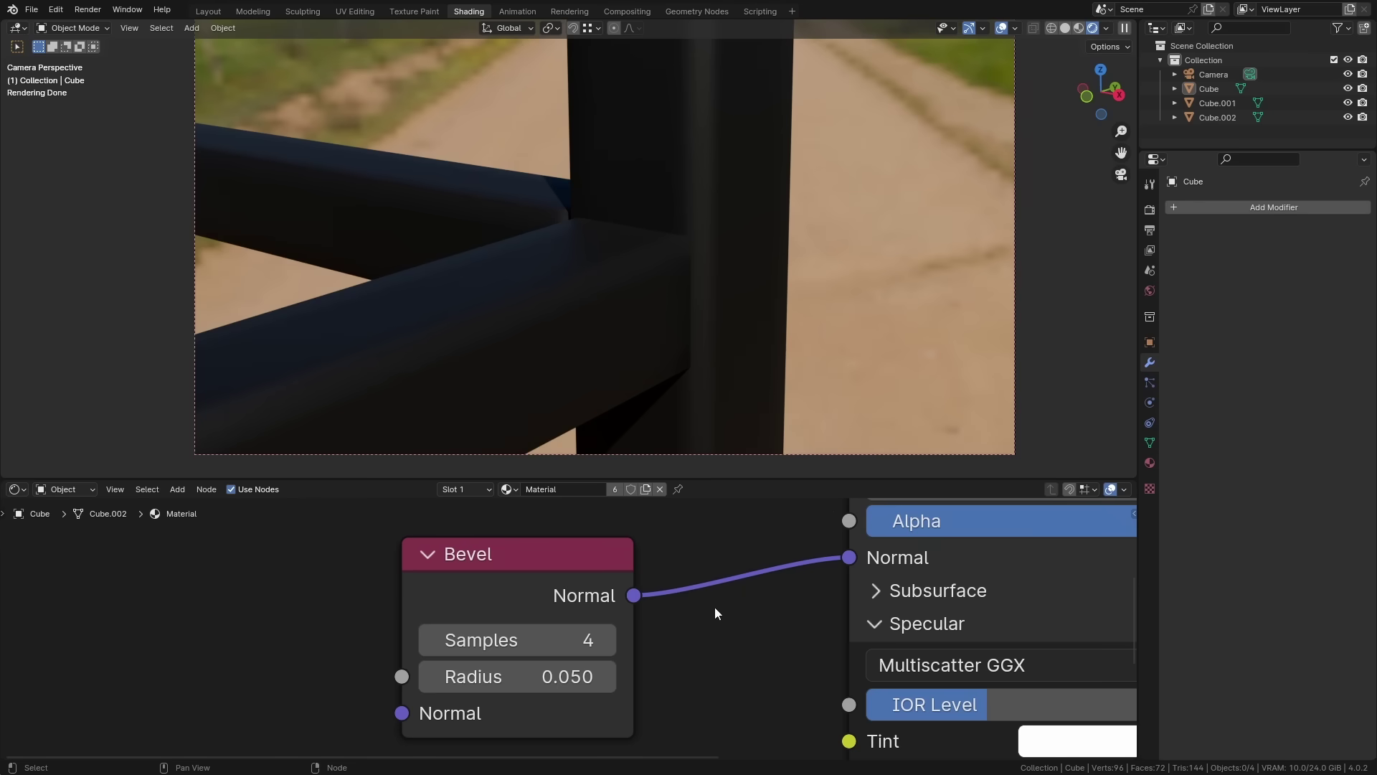
pyautogui.keyDown('shift'); pyautogui.moveTo(567, 675); pyautogui.dragTo(513, 685); pyautogui.keyUp('shift')
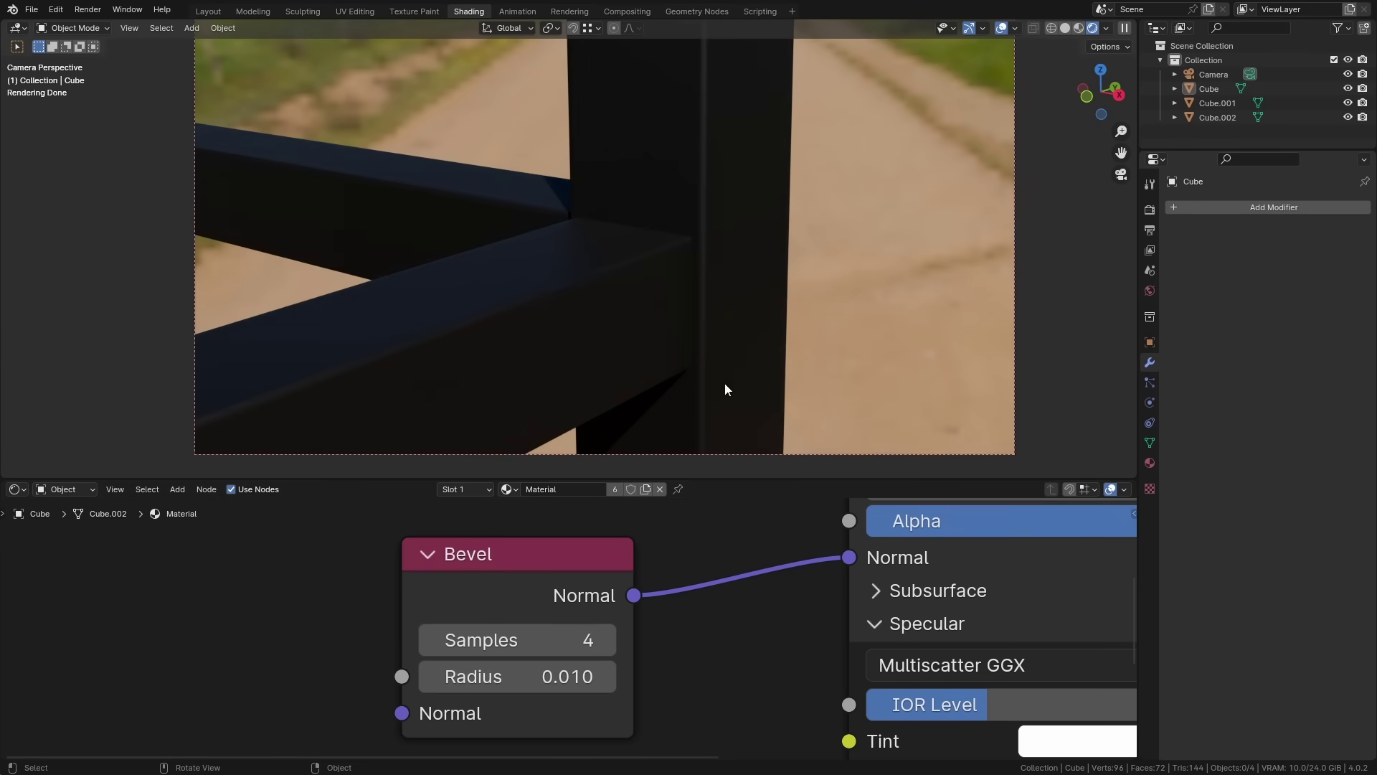
pyautogui.scroll(5, 716, 215)
pyautogui.scroll(-2, 692, 251)
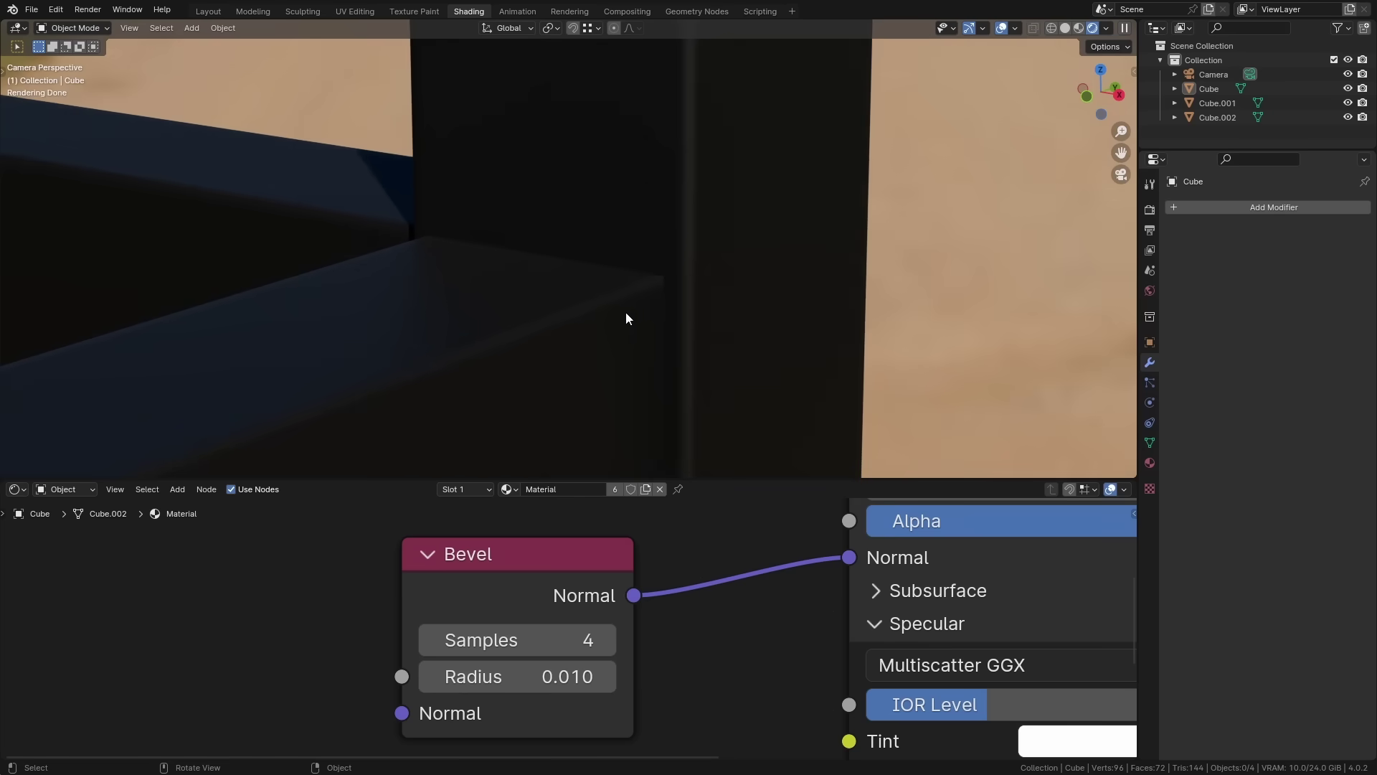
pyautogui.scroll(2, 654, 284)
pyautogui.scroll(-1, 672, 276)
pyautogui.scroll(-1, 673, 274)
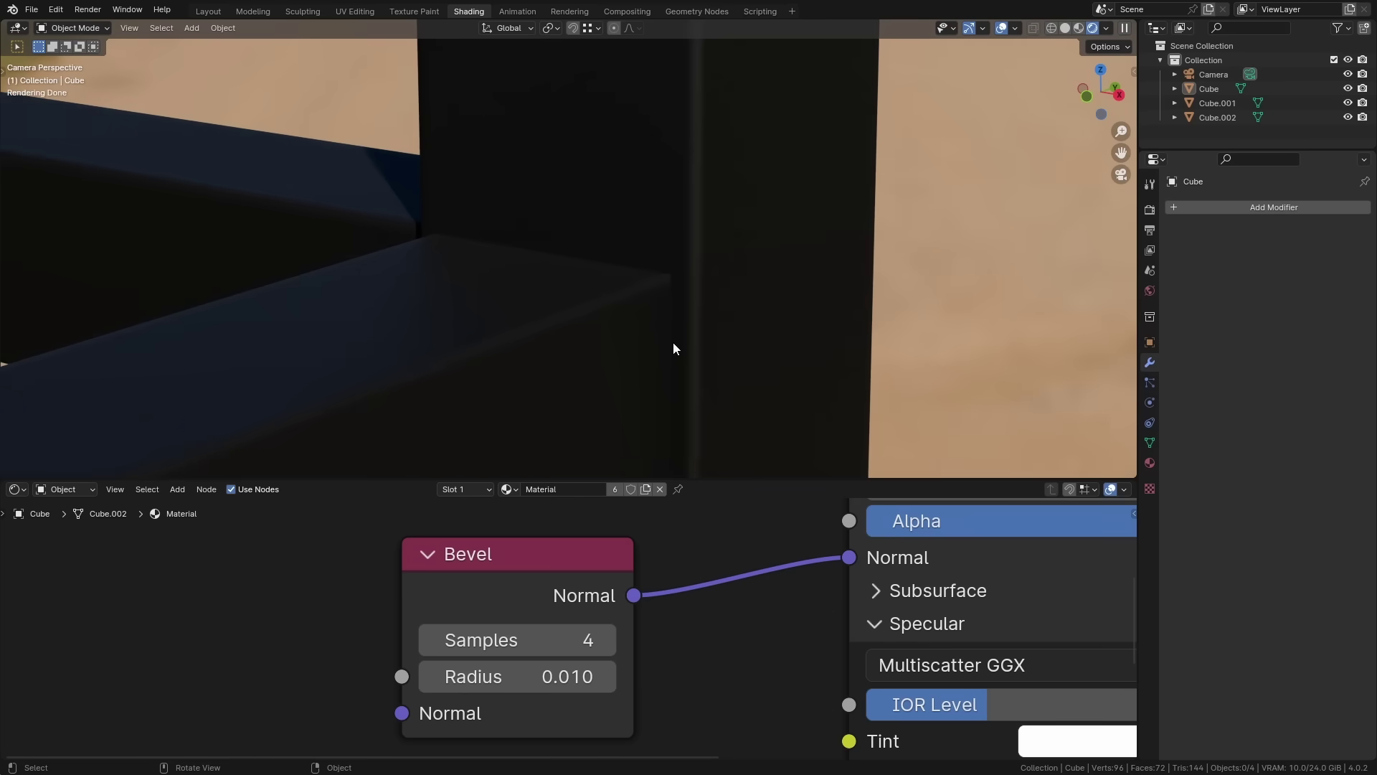
pyautogui.scroll(2, 664, 276)
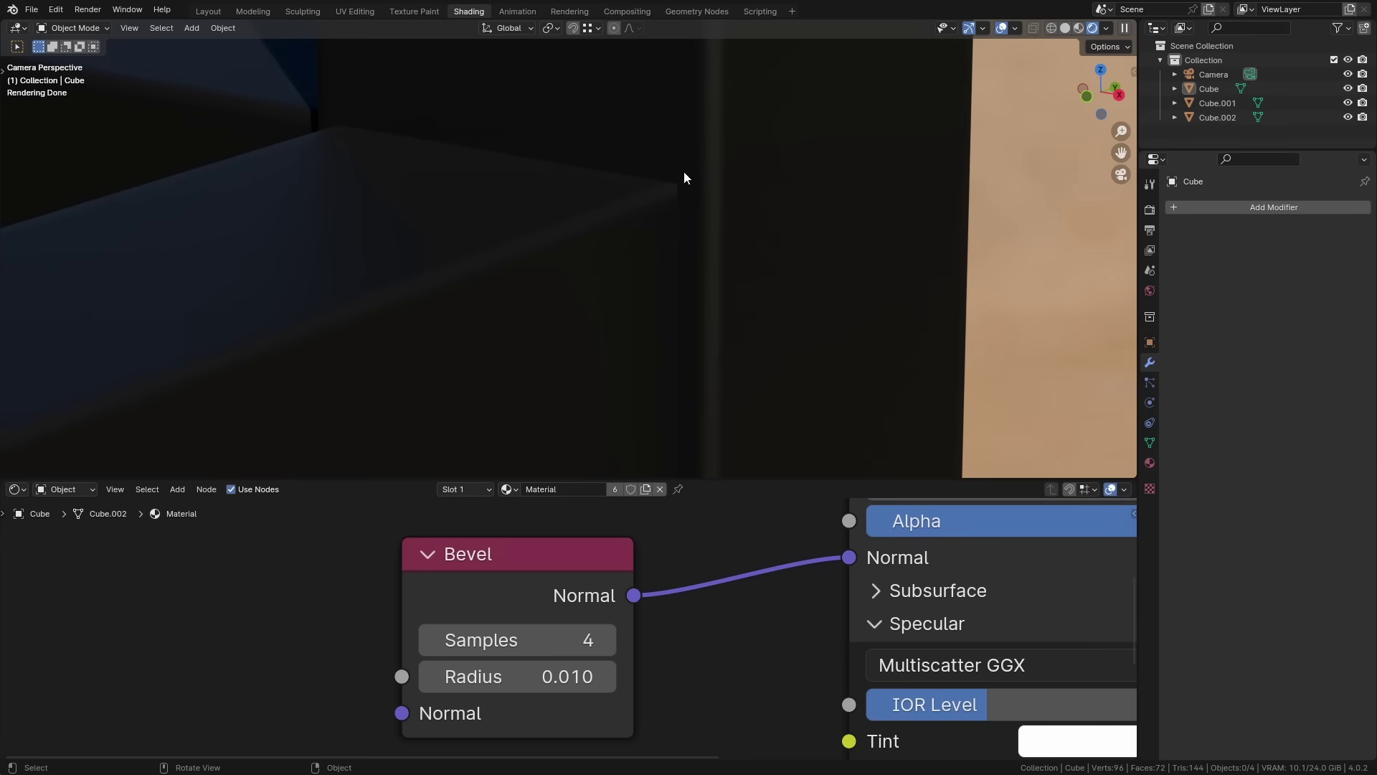
pyautogui.scroll(-3, 529, 222)
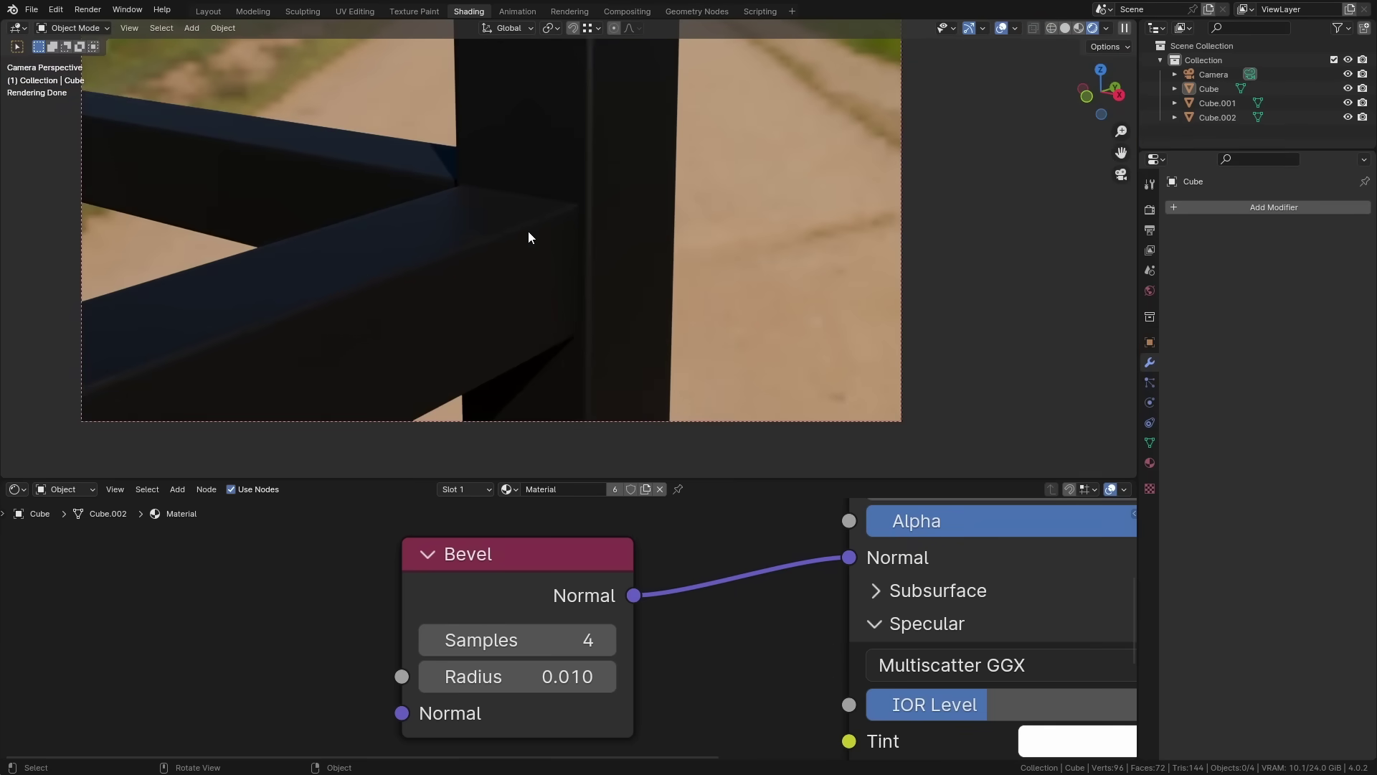
# Join the three selected beam cubes with Ctrl+J, deselect all, and nudge the Bevel node
pyautogui.click(419, 280)
pyautogui.keyDown('shift'); pyautogui.click(574, 222); pyautogui.keyUp('shift')
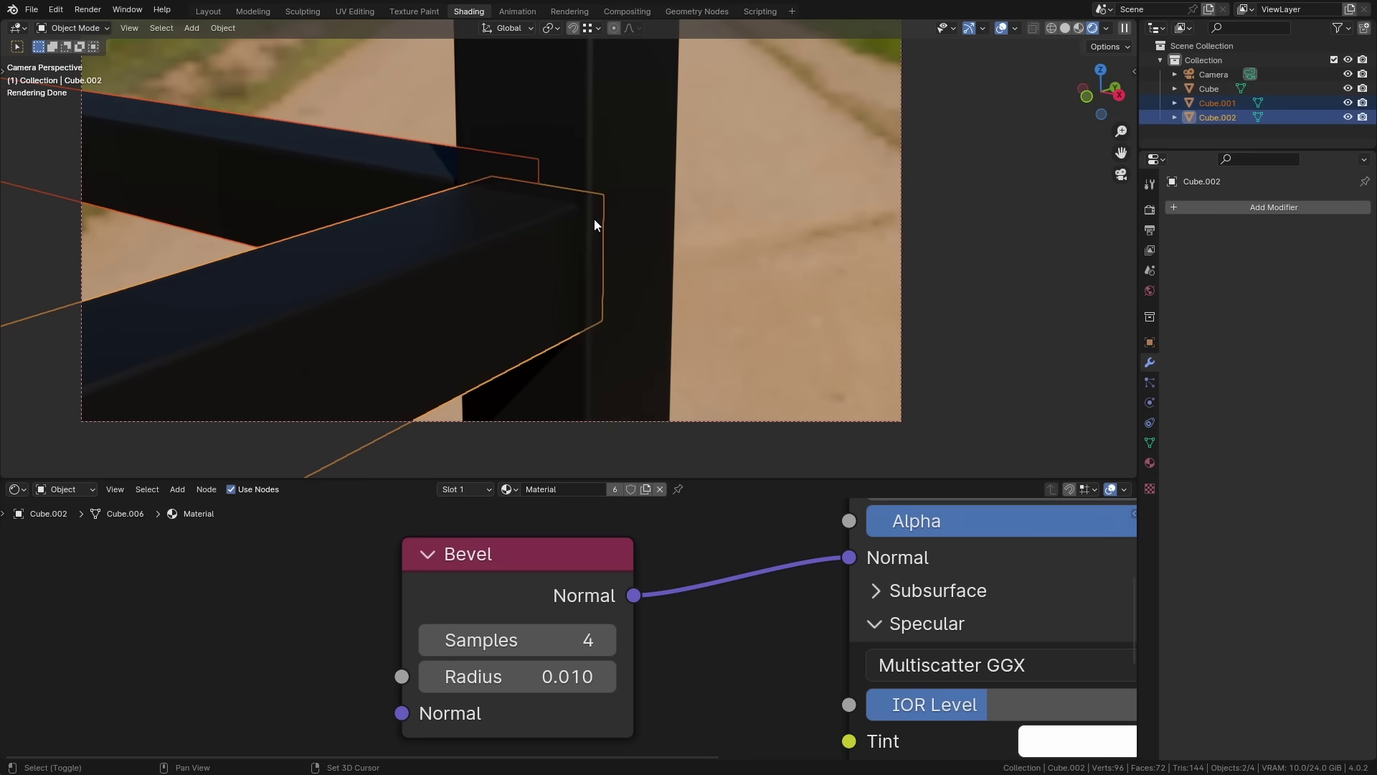
pyautogui.keyDown('shift'); pyautogui.click(634, 321); pyautogui.keyUp('shift')
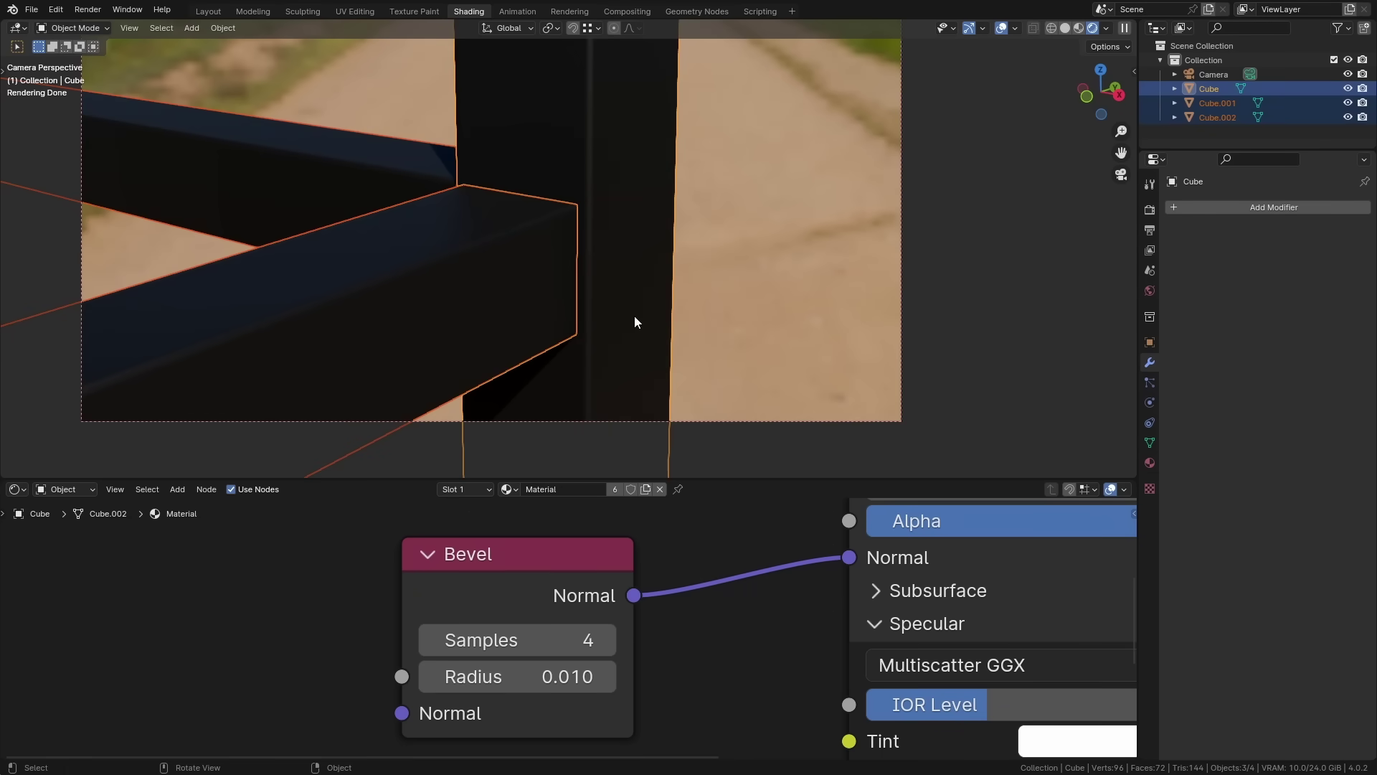
pyautogui.hotkey('ctrl', 'j')
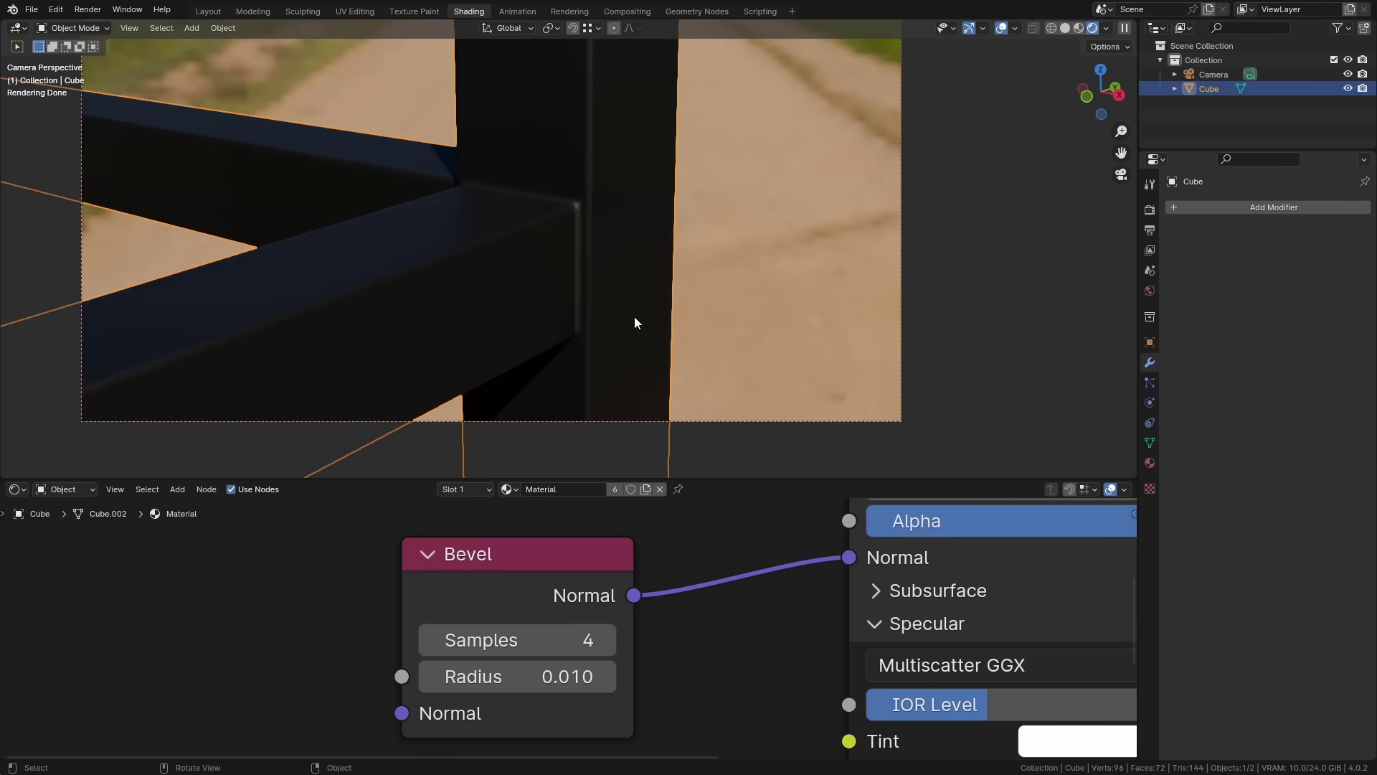
pyautogui.hotkey('alt', 'a')
pyautogui.moveTo(543, 561); pyautogui.dragTo(558, 553)
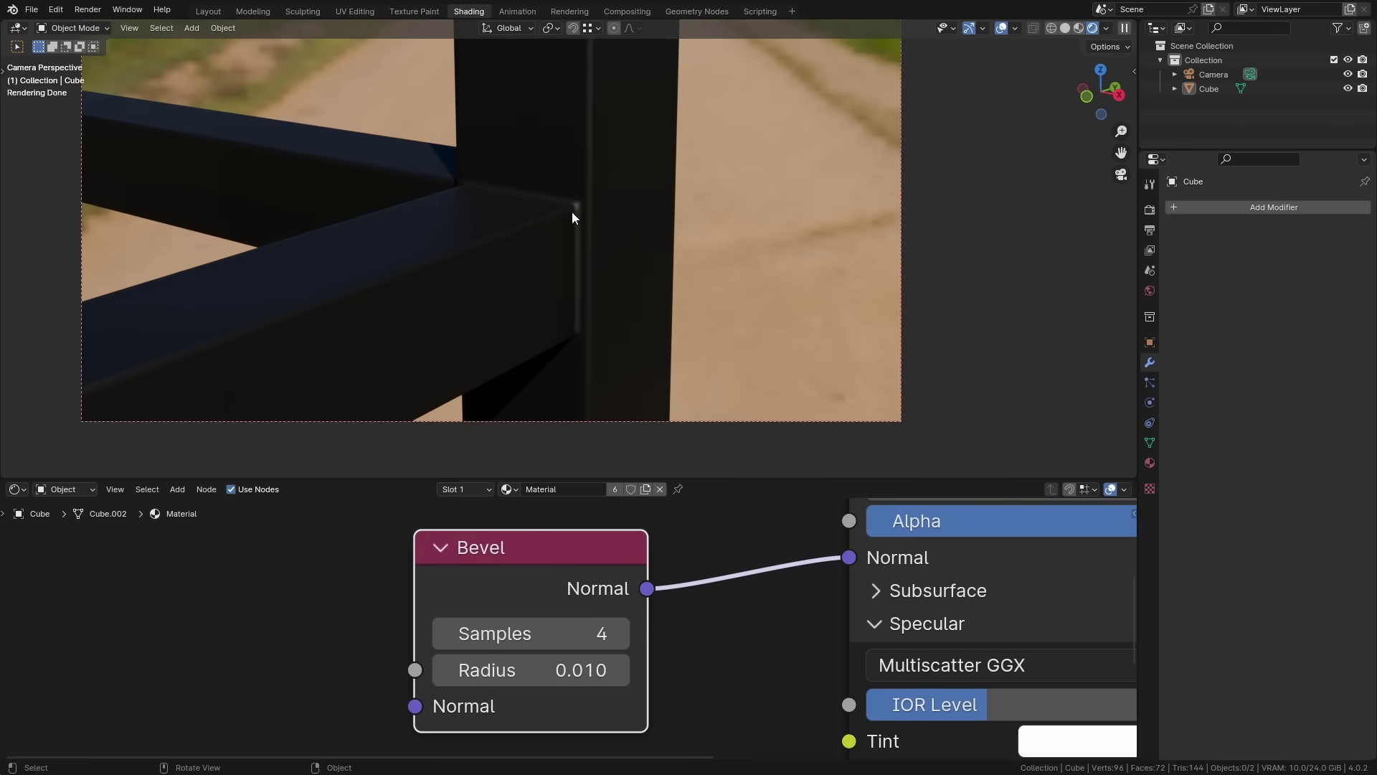
pyautogui.scroll(4, 572, 216)
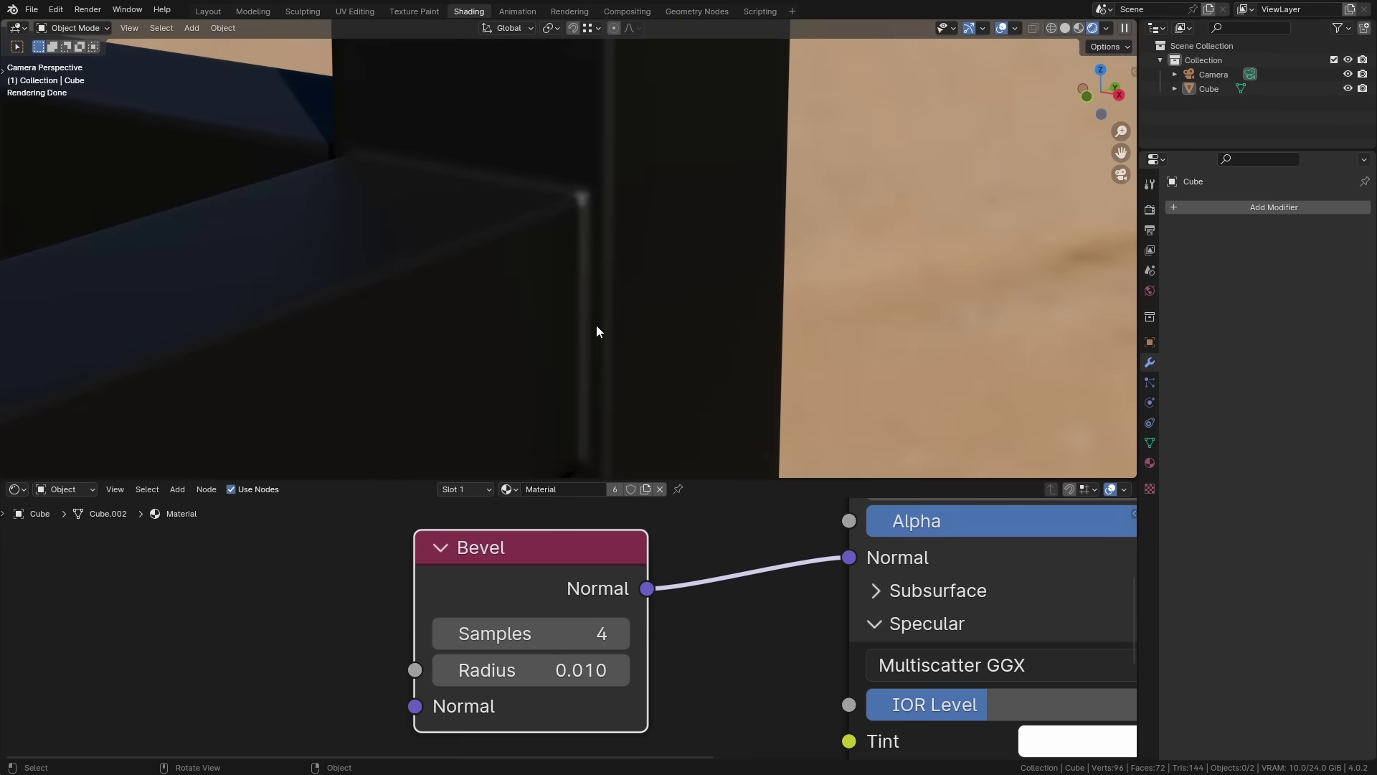
pyautogui.scroll(-2, 592, 321)
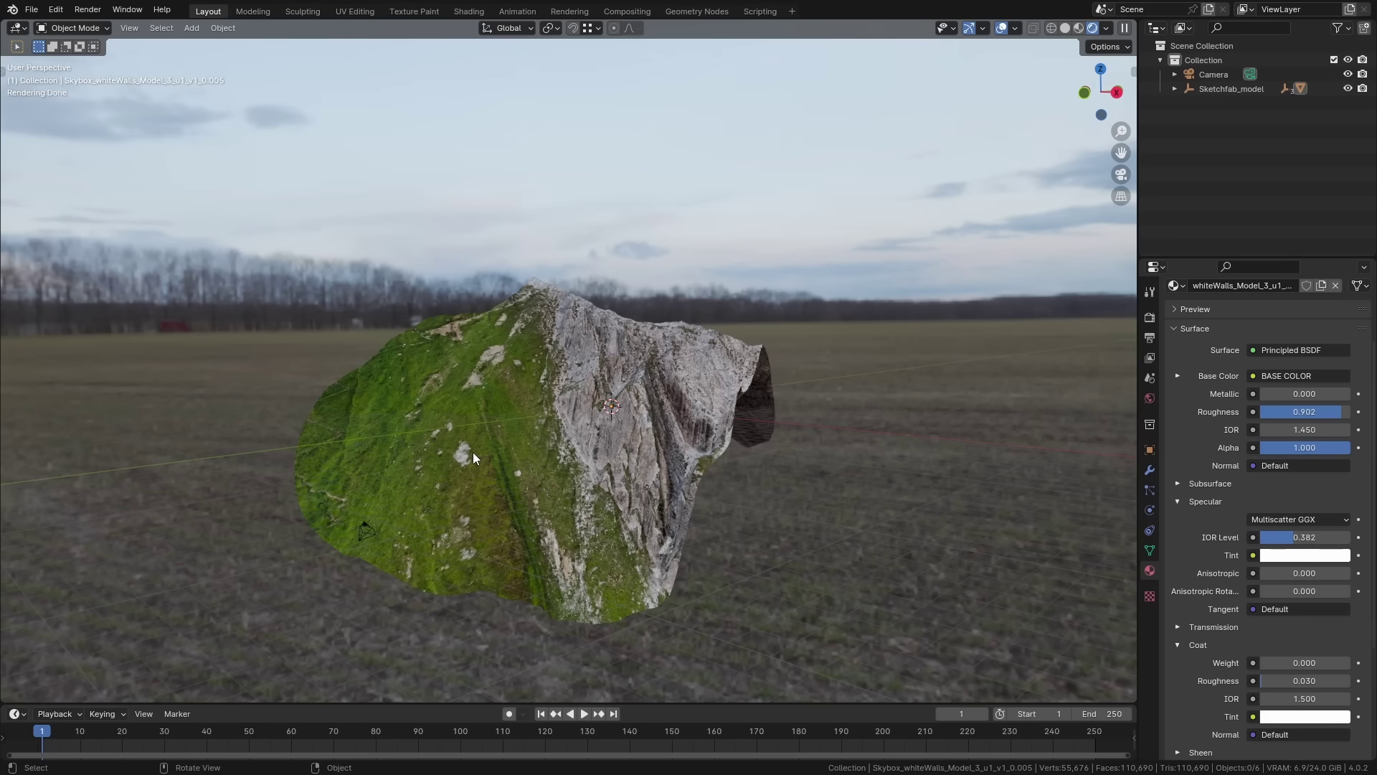
# Look through the scene camera at the grassy terrain slope
pyautogui.press('KP_0')
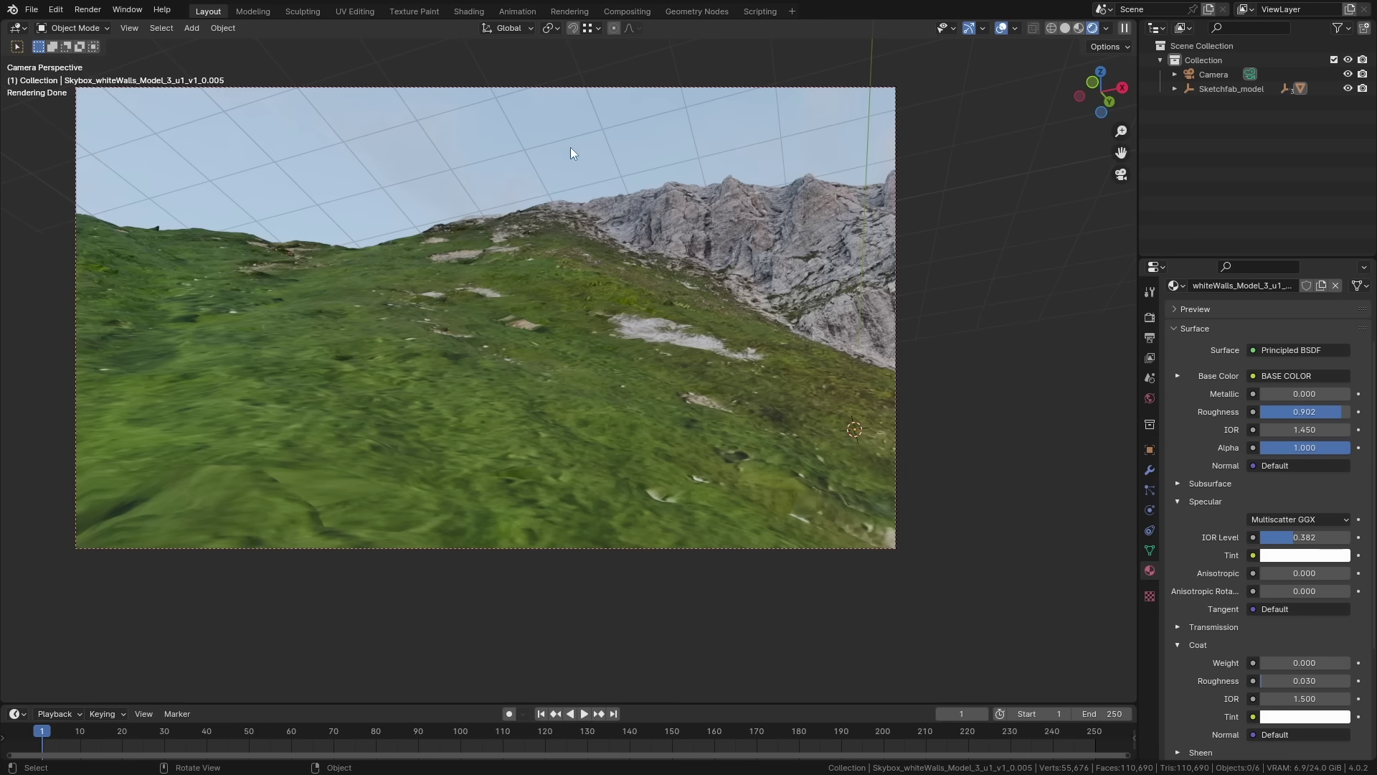
# In the Shading workspace, frame all terrain nodes and preview the rocky Principled BSDF
pyautogui.click(468, 10)
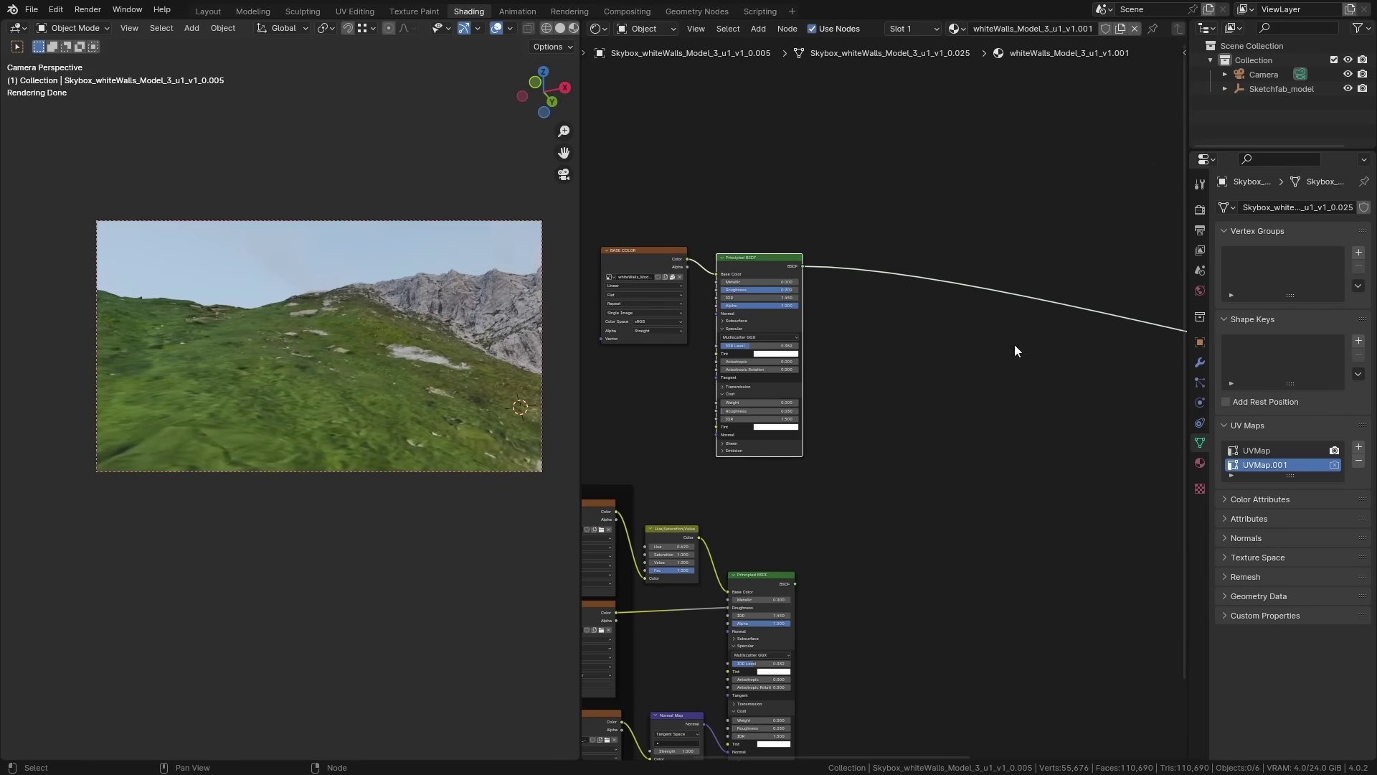
pyautogui.press('Home')
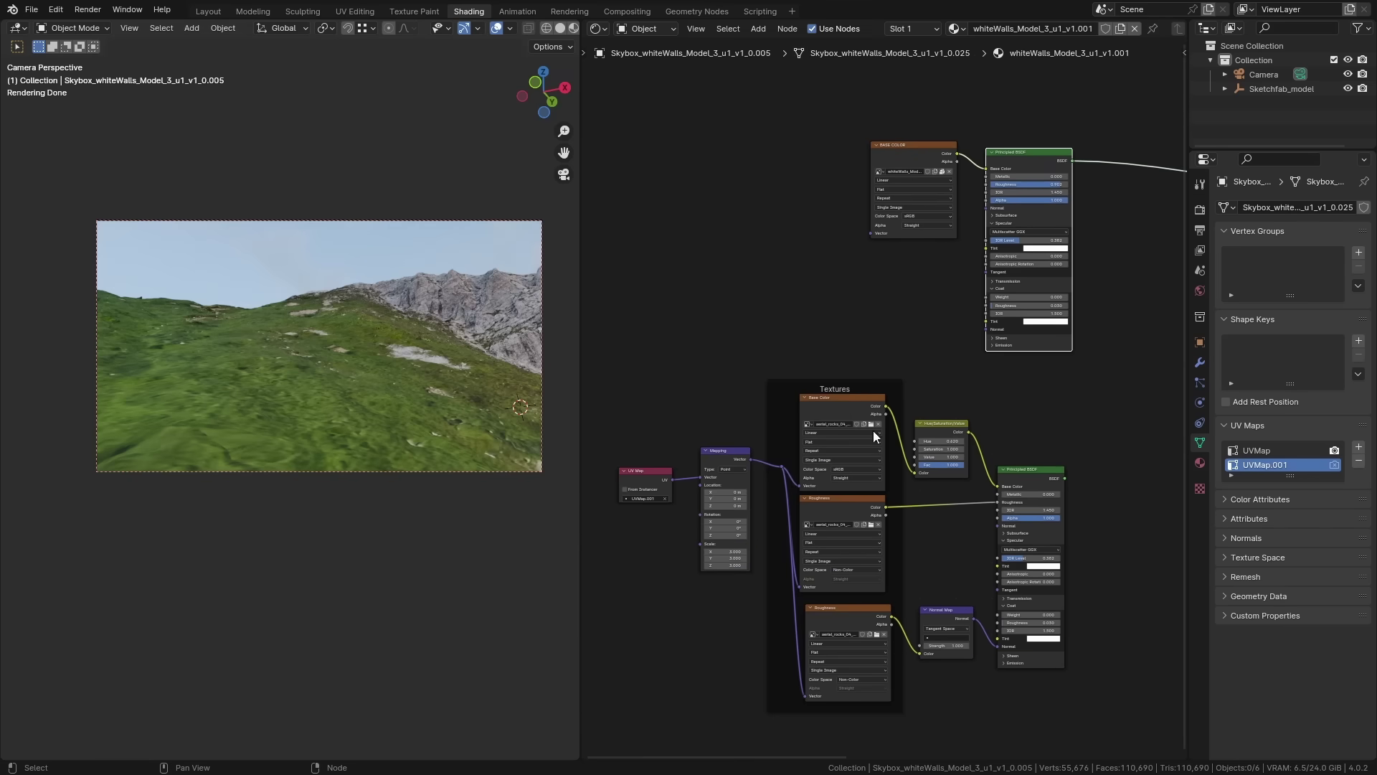
pyautogui.press('Home')
pyautogui.scroll(-1, 352, 408)
pyautogui.scroll(1, 970, 480)
pyautogui.keyDown('ctrl'); pyautogui.keyDown('shift'); pyautogui.click(1048, 476); pyautogui.keyUp('shift'); pyautogui.keyUp('ctrl')
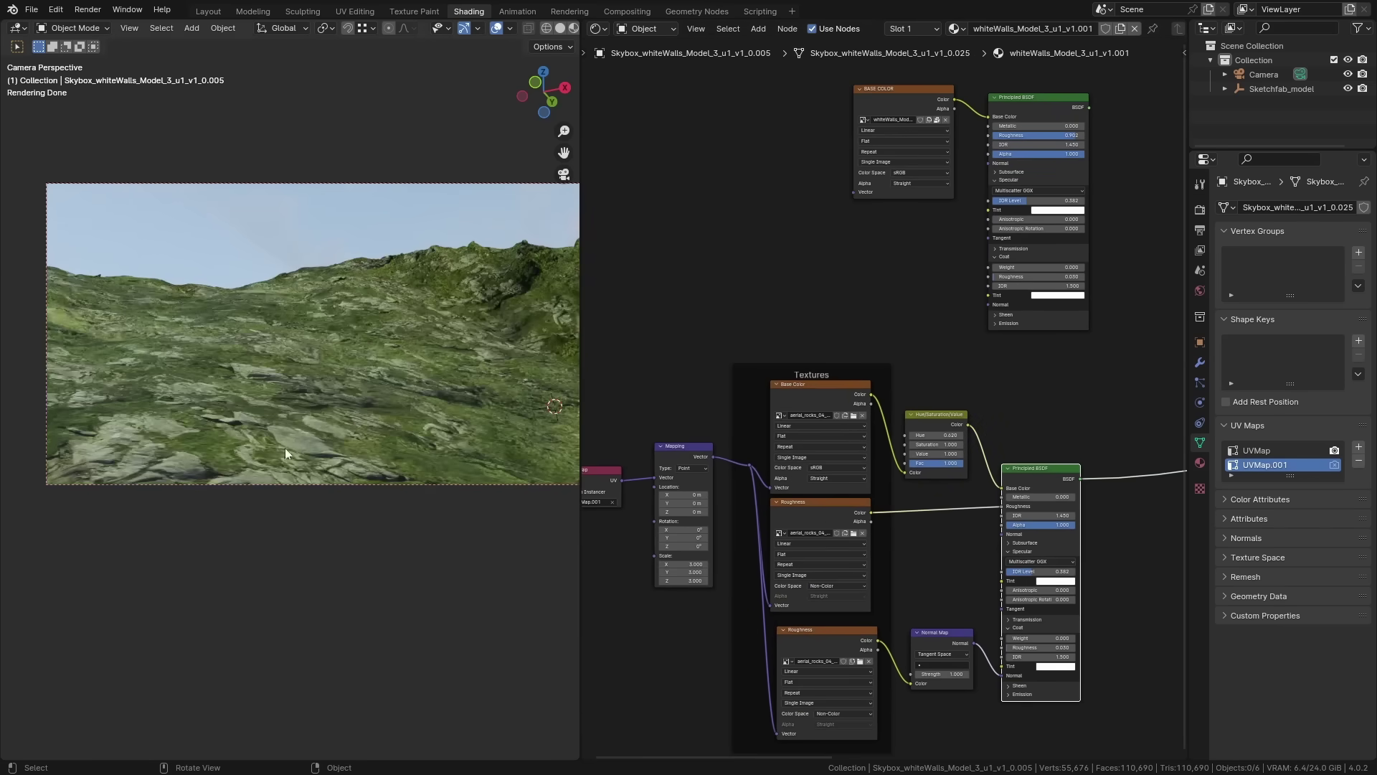
# Move the UV Map node closer to the Mapping node
pyautogui.scroll(3, 286, 453)
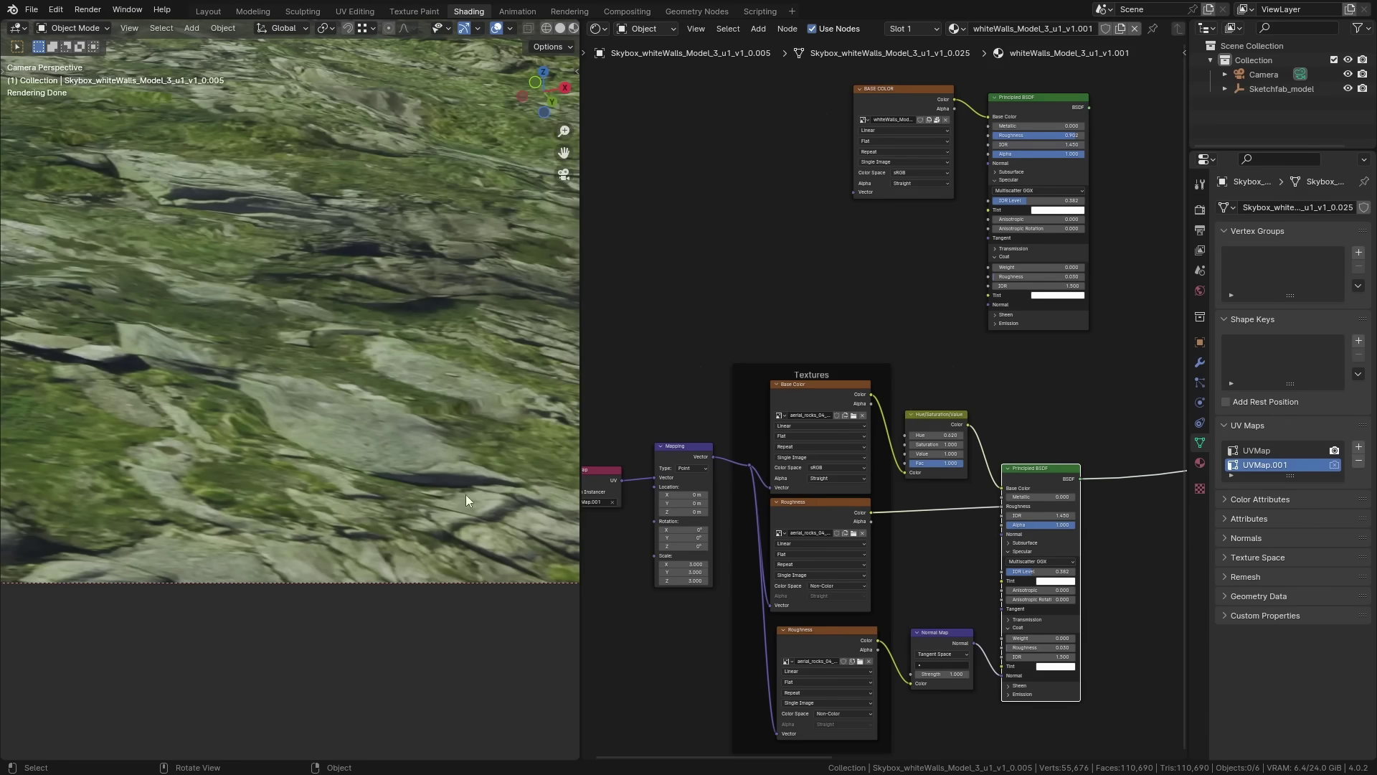
pyautogui.moveTo(674, 542); pyautogui.dragTo(761, 557, button='middle')
pyautogui.scroll(6, 680, 500)
pyautogui.moveTo(686, 473)
pyautogui.mouseDown()
pyautogui.moveTo(714, 437)
pyautogui.moveTo(695, 459)
pyautogui.mouseUp()
pyautogui.scroll(-4, 678, 518)
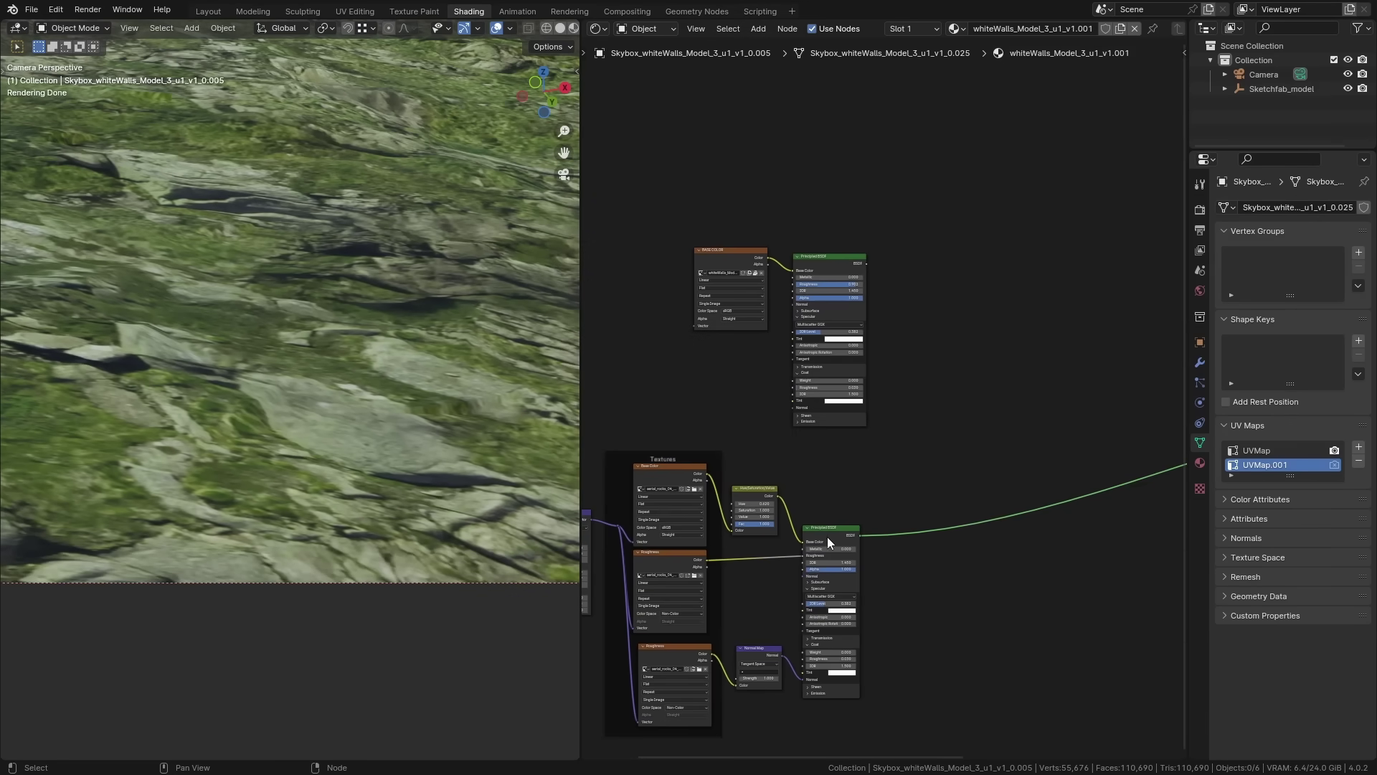
pyautogui.scroll(-5, 358, 330)
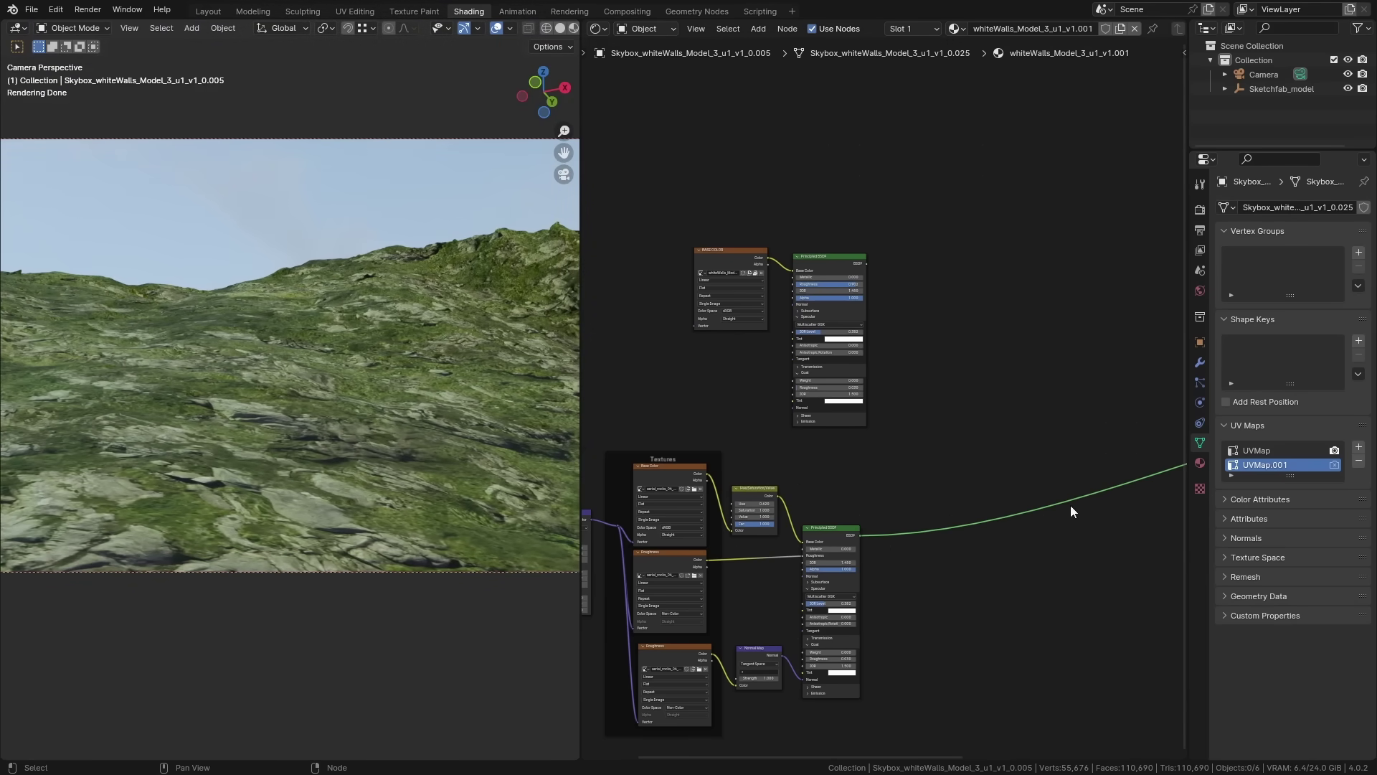
# Add a Mix Shader node to the right of the two Principled BSDFs
pyautogui.moveTo(895, 489); pyautogui.dragTo(764, 473, button='middle')
pyautogui.hotkey('shift', 'a')
pyautogui.click(863, 318)
pyautogui.write('m')
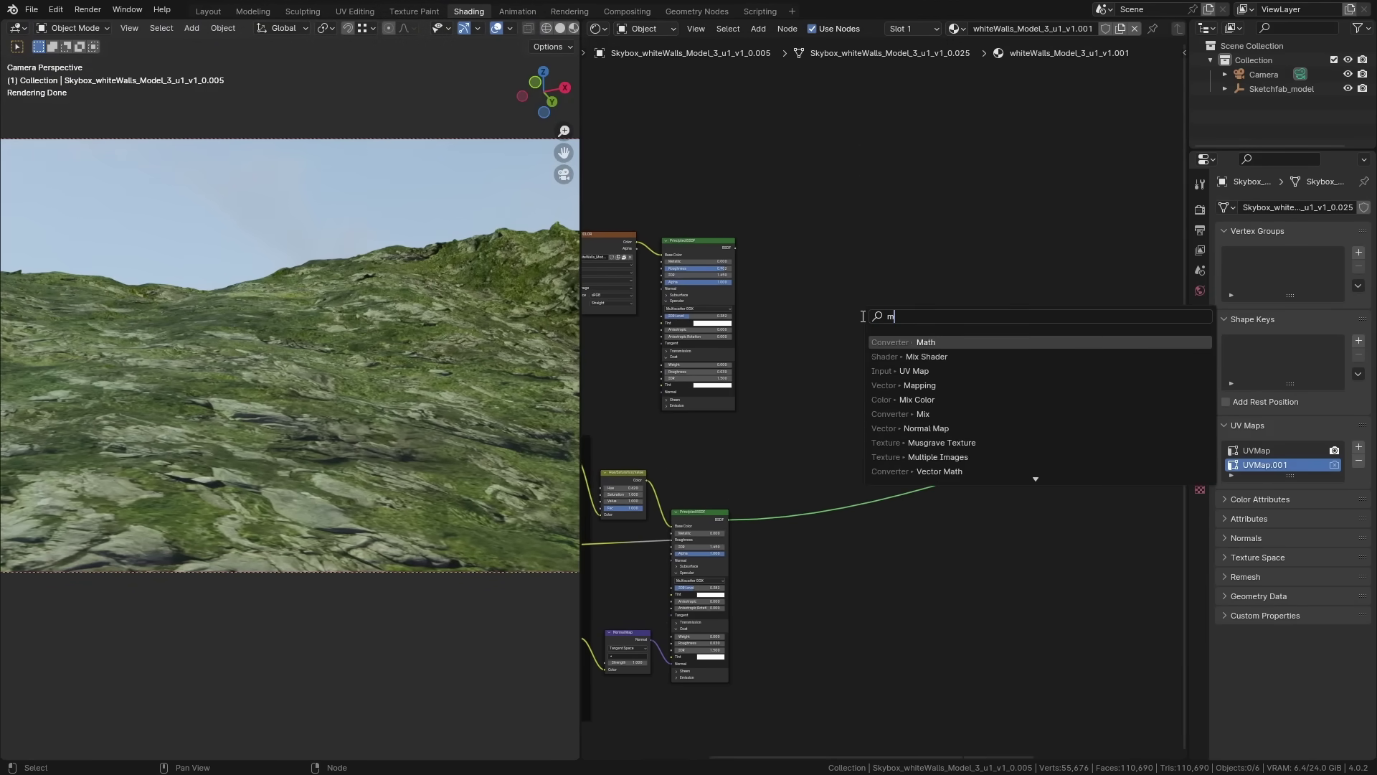
pyautogui.write('ix')
pyautogui.press('Down')
pyautogui.press('Down')
pyautogui.press('Return')
pyautogui.click(863, 316)
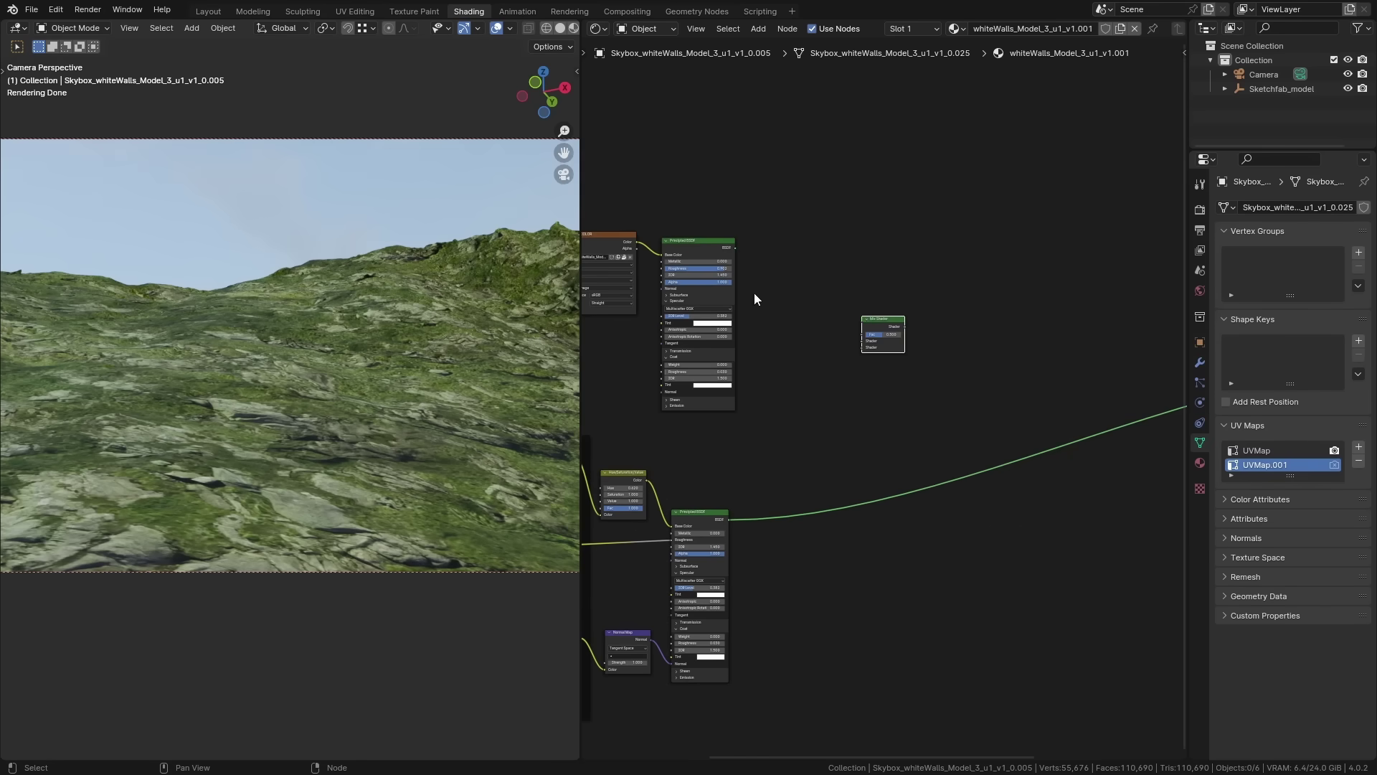
pyautogui.scroll(3, 755, 294)
# Plug the grass and rock shaders into the Mix Shader, output it, and set Fac 0.600
pyautogui.keyDown('ctrl'); pyautogui.keyDown('shift'); pyautogui.click(696, 217); pyautogui.keyUp('shift'); pyautogui.keyUp('ctrl')
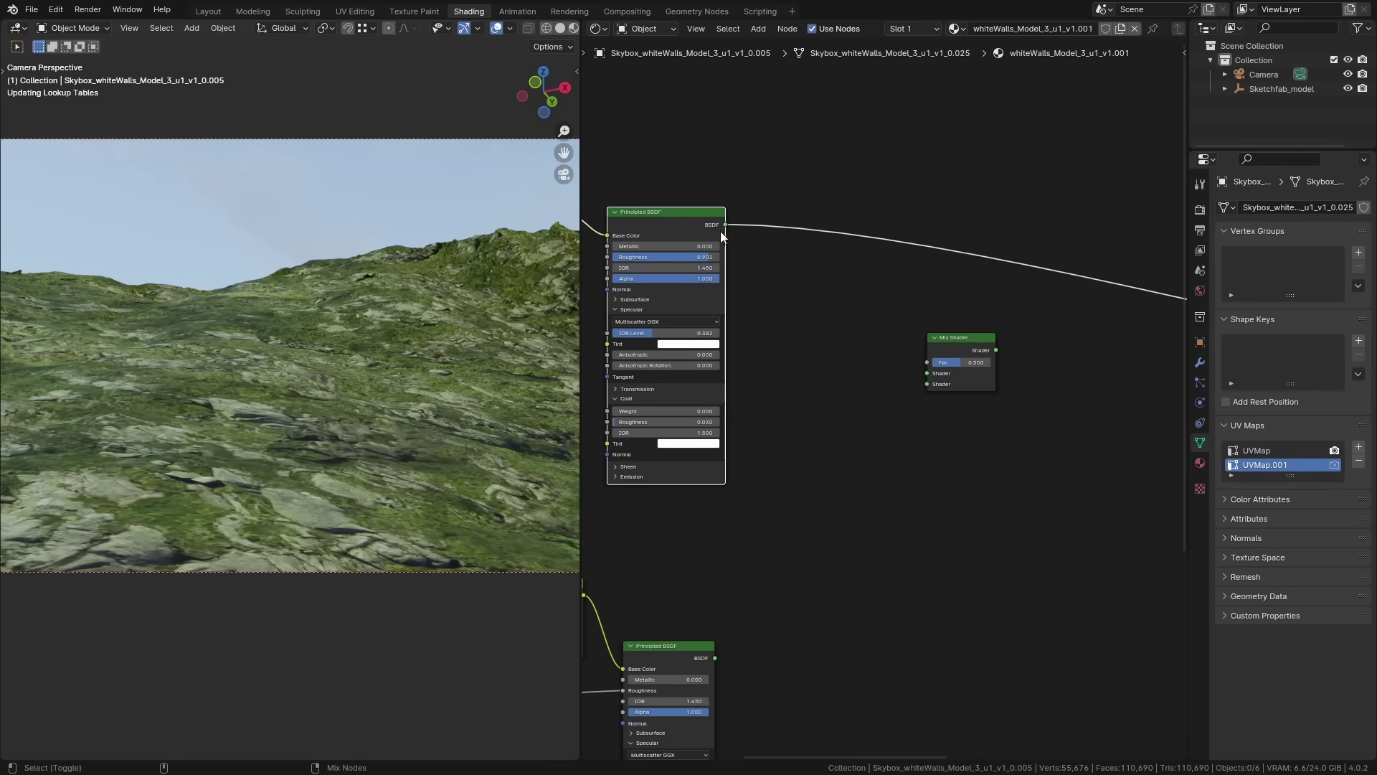
pyautogui.moveTo(725, 224); pyautogui.dragTo(927, 385)
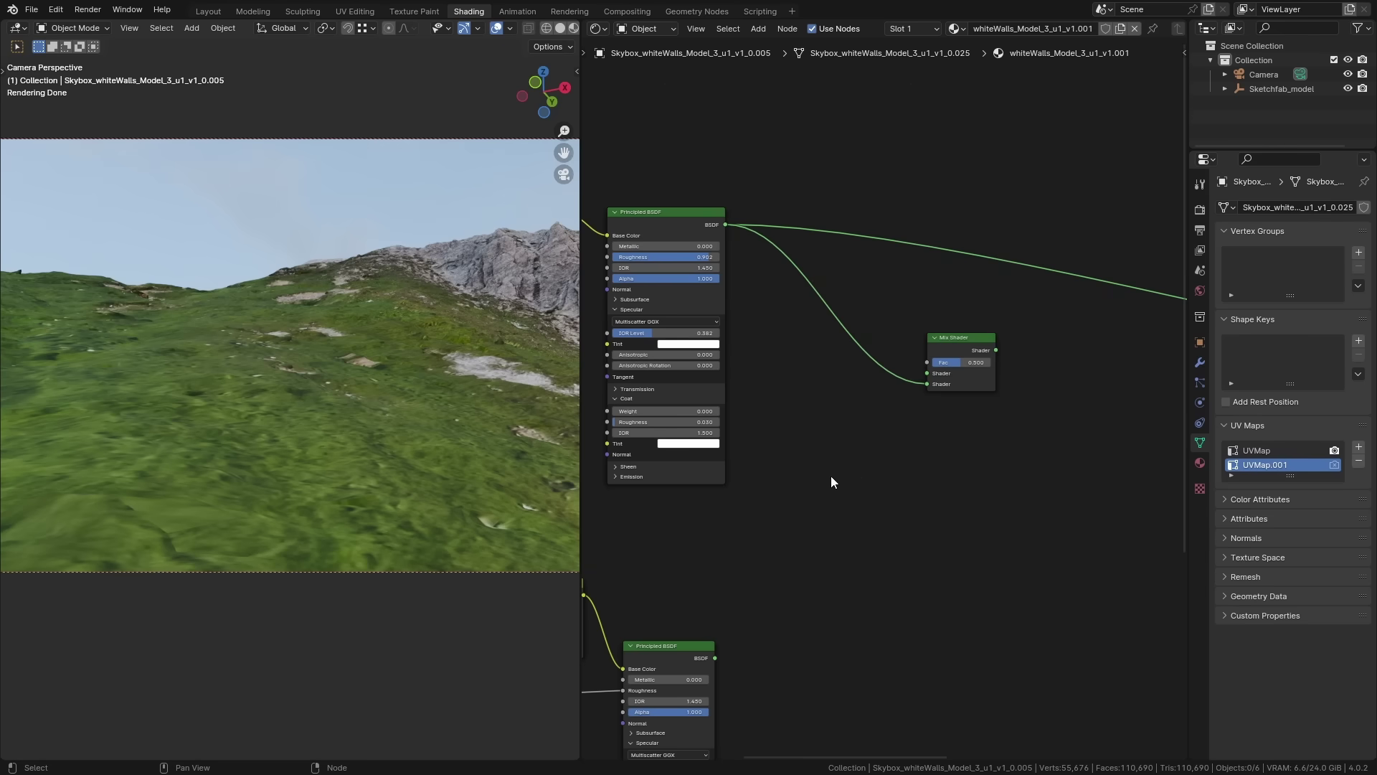
pyautogui.moveTo(716, 657); pyautogui.dragTo(967, 363)
pyautogui.keyDown('ctrl'); pyautogui.keyDown('shift'); pyautogui.click(960, 343); pyautogui.keyUp('shift'); pyautogui.keyUp('ctrl')
pyautogui.moveTo(944, 276); pyautogui.dragTo(863, 381, button='middle')
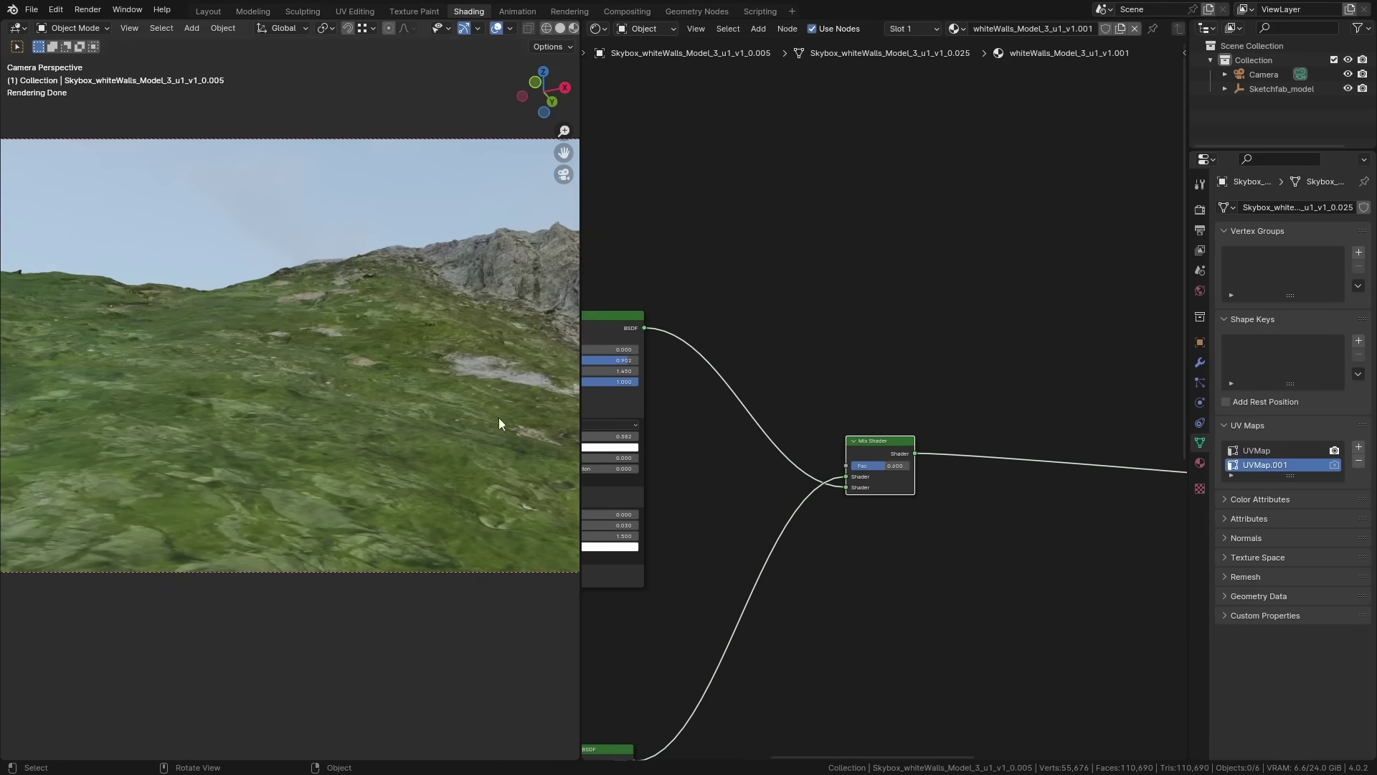
# Add a Camera Data node and link its View Distance to the Mix Shader factor
pyautogui.hotkey('shift', 'a')
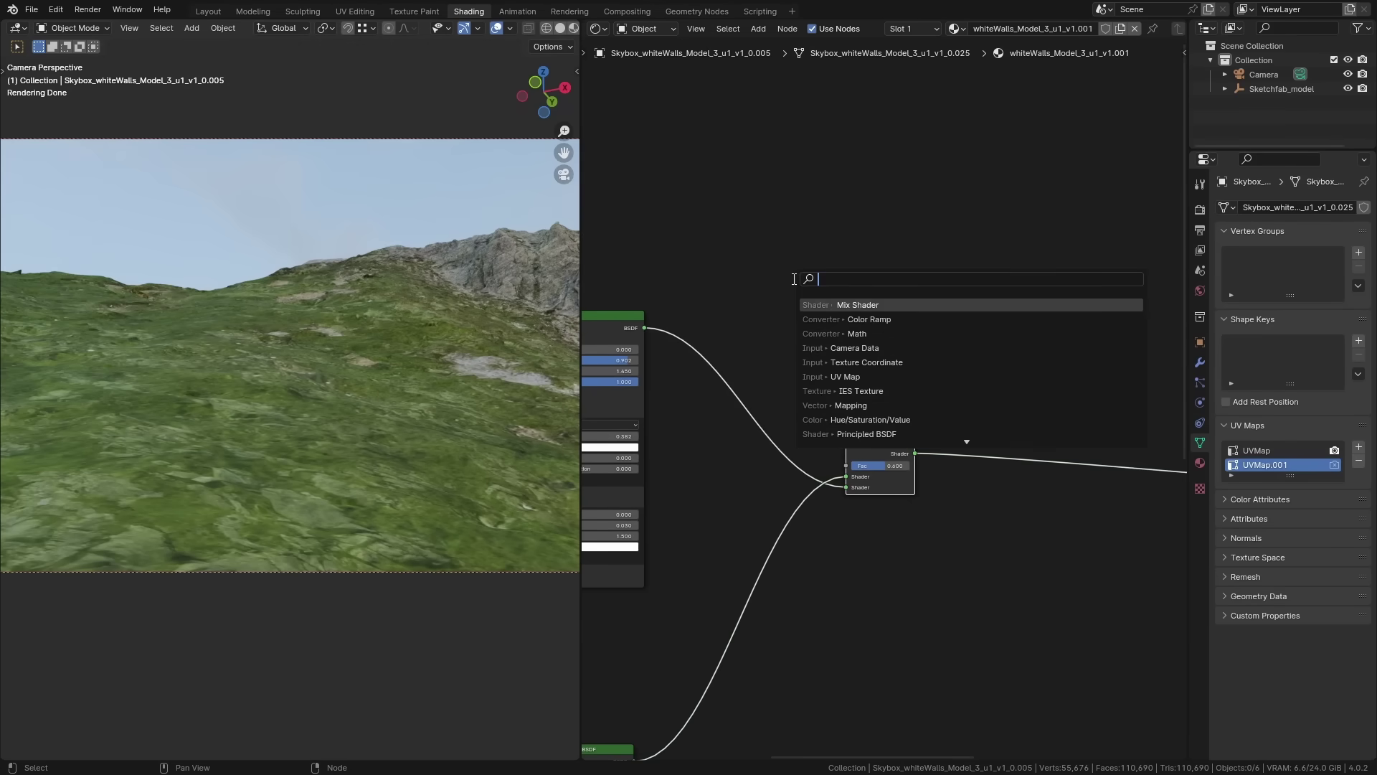
pyautogui.write('camera')
pyautogui.press('Return')
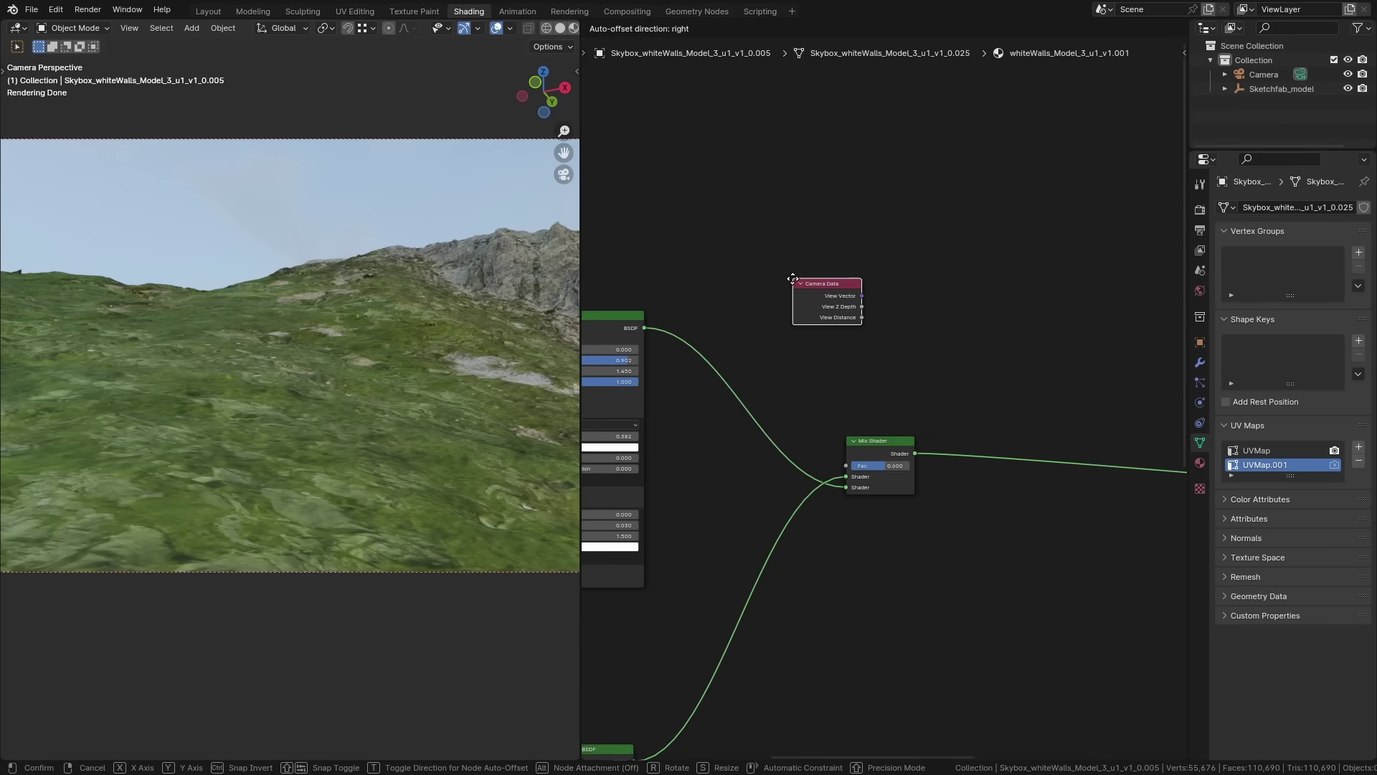
pyautogui.click(746, 303)
pyautogui.scroll(2, 889, 344)
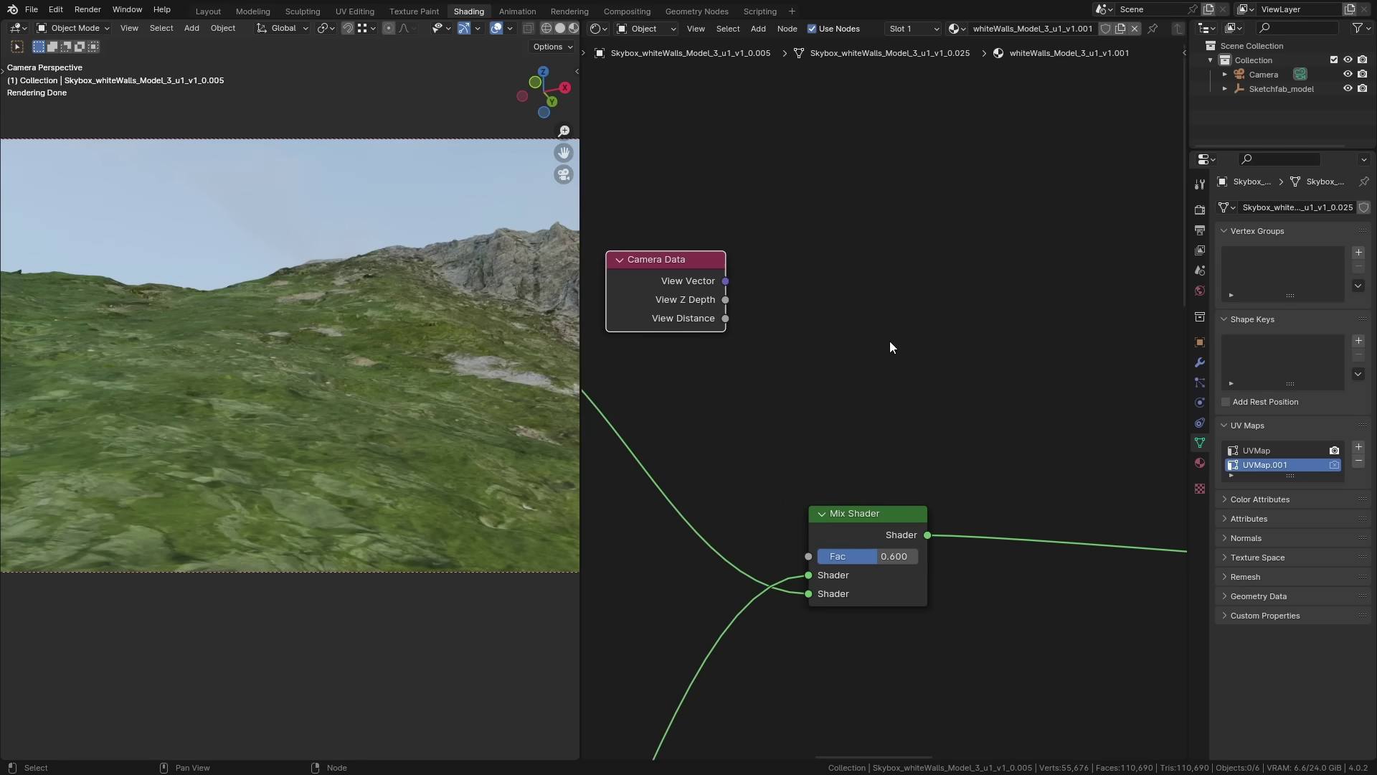
pyautogui.moveTo(724, 322); pyautogui.dragTo(825, 562)
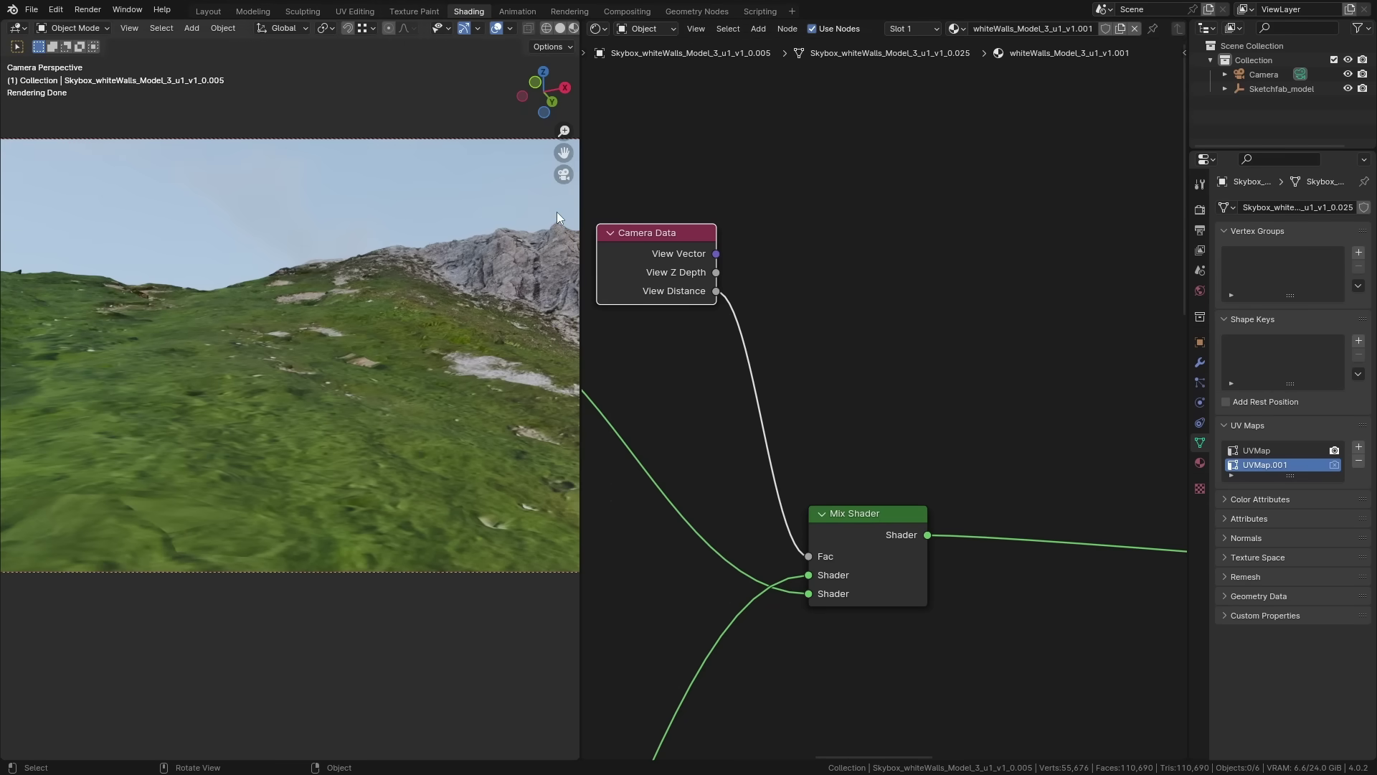
# Insert a Math node on that link, set to Multiply with value 0.010
pyautogui.hotkey('shift', 'a')
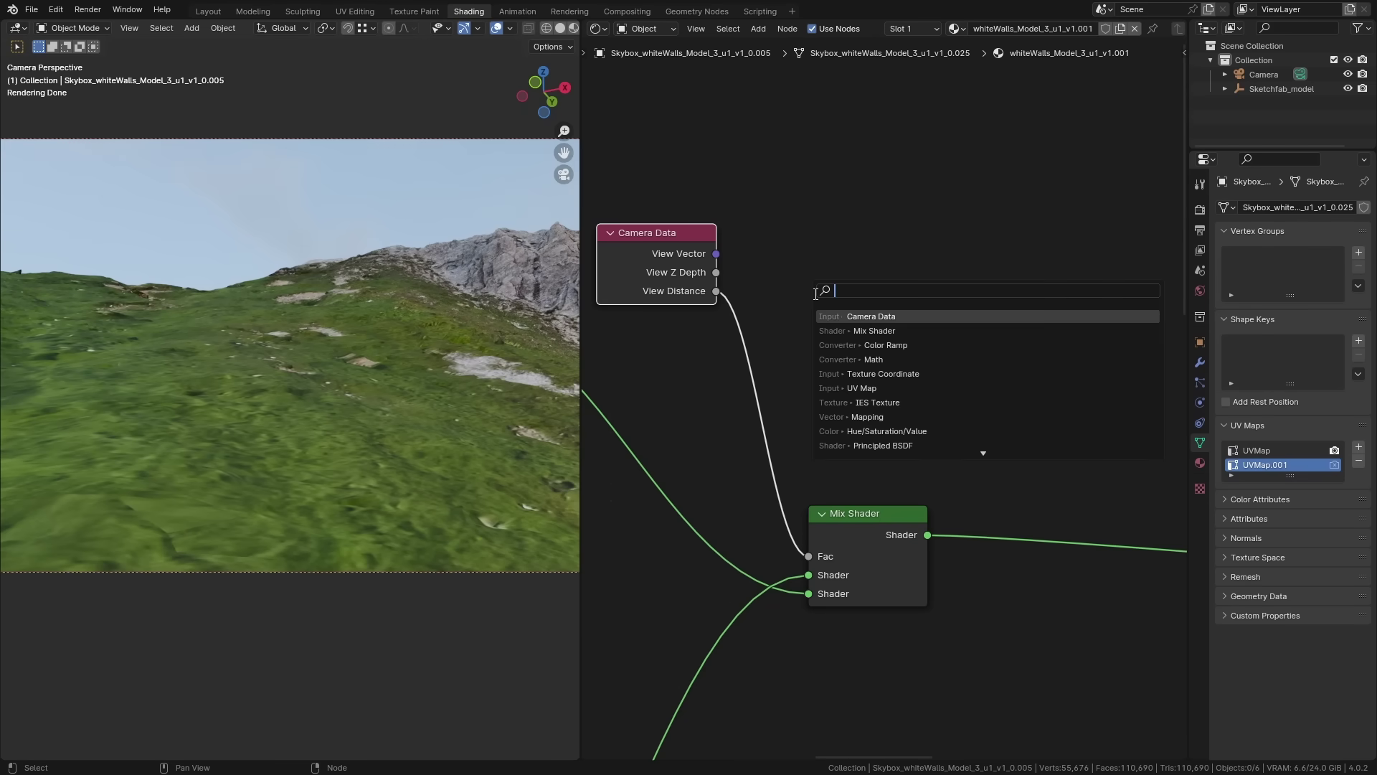
pyautogui.write('add')
pyautogui.press('Return')
pyautogui.click(795, 307)
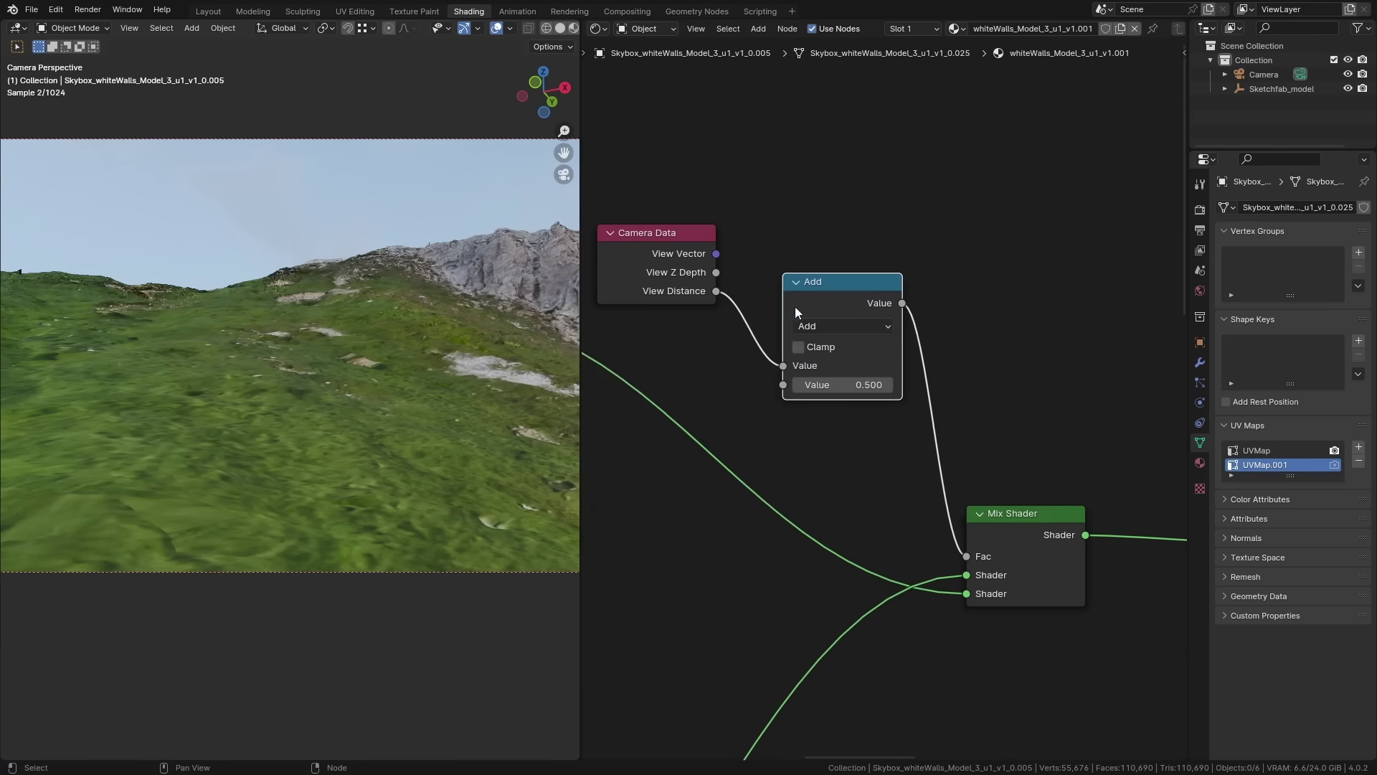
pyautogui.click(829, 323)
pyautogui.click(831, 325)
pyautogui.click(832, 326)
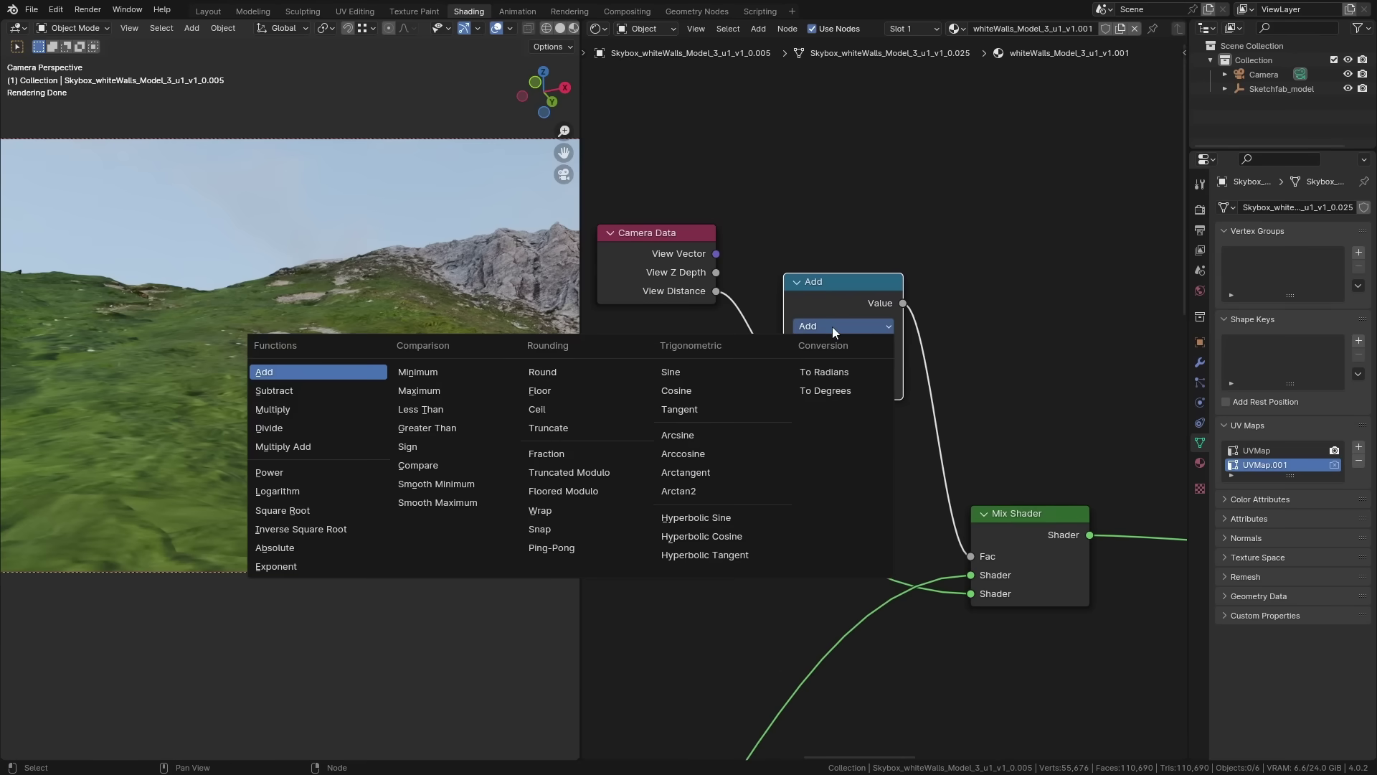
pyautogui.click(346, 408)
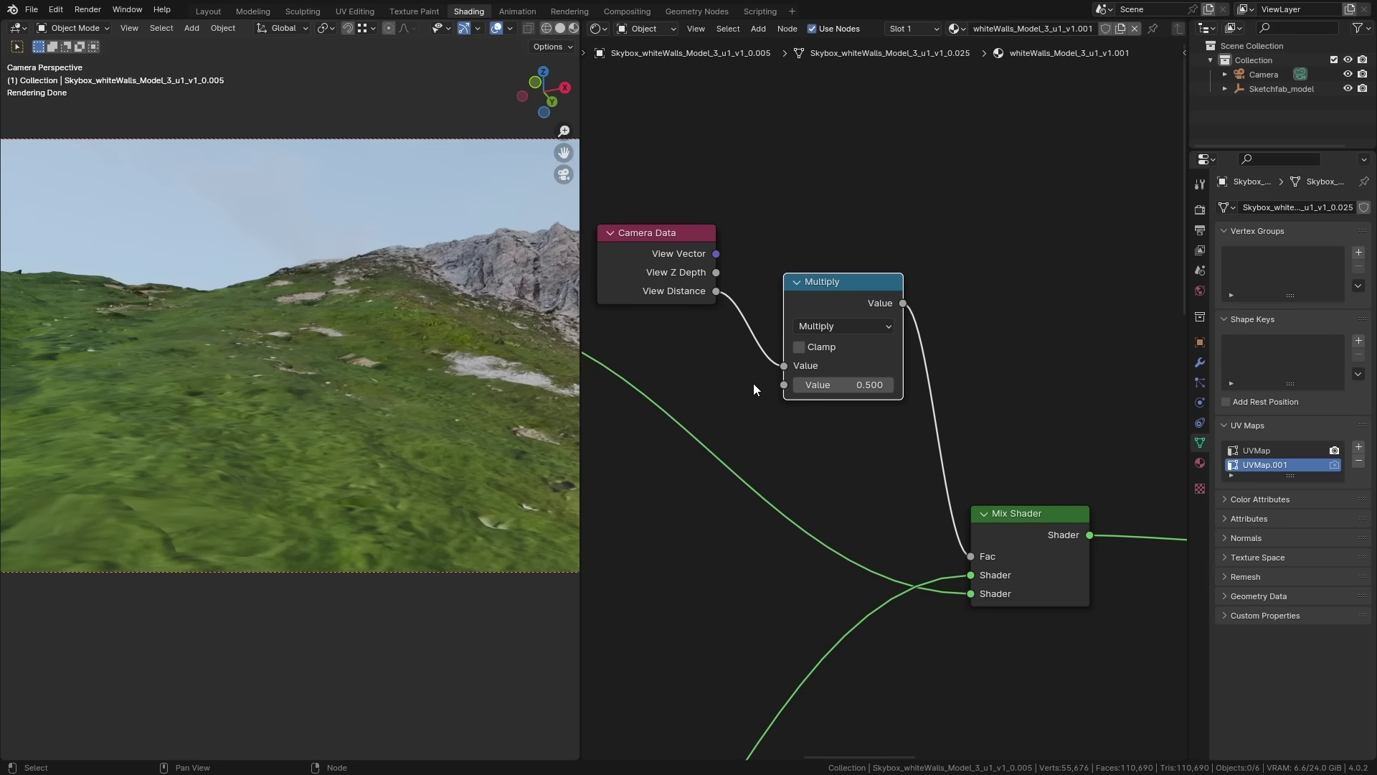
pyautogui.scroll(2, 861, 385)
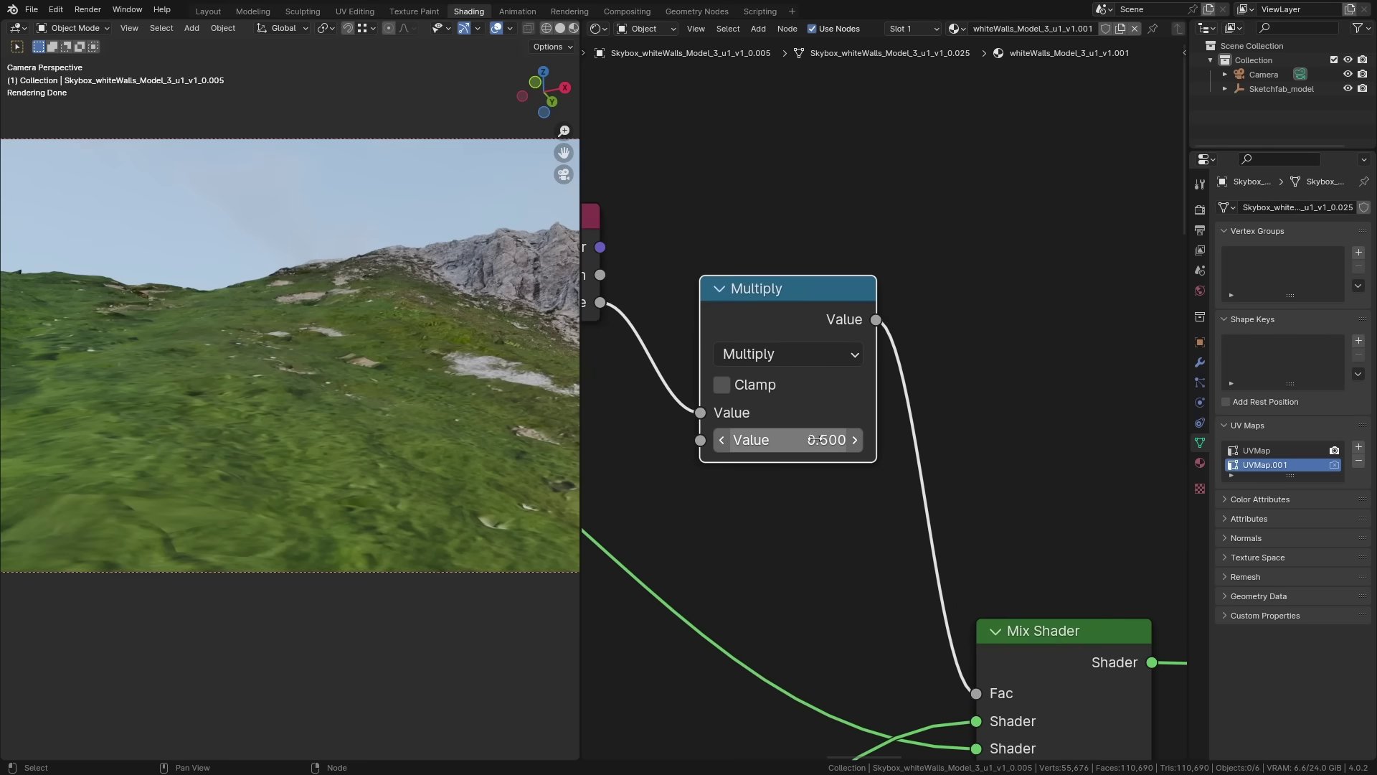
pyautogui.keyDown('shift'); pyautogui.moveTo(815, 439); pyautogui.dragTo(715, 440); pyautogui.keyUp('shift')
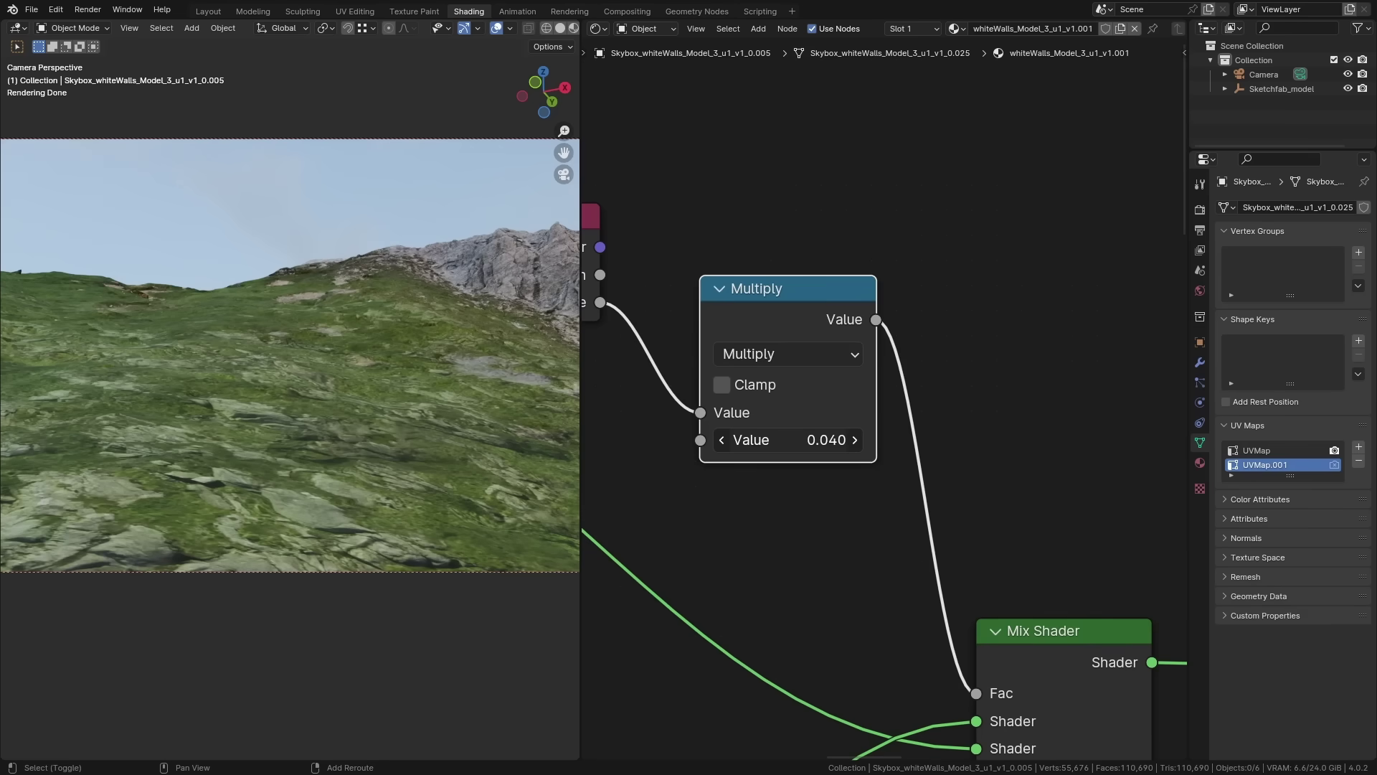
pyautogui.keyDown('shift'); pyautogui.moveTo(715, 439); pyautogui.dragTo(708, 440); pyautogui.keyUp('shift')
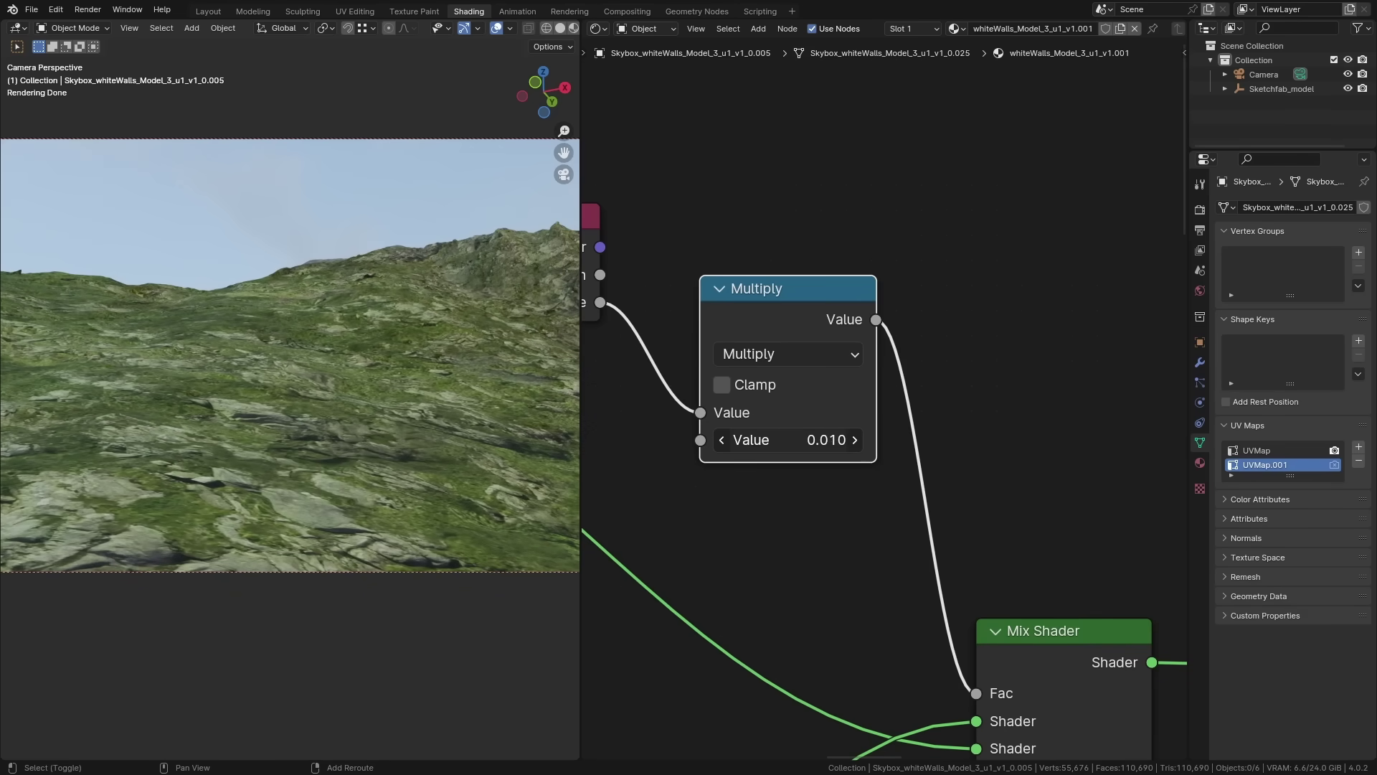
# Insert a Color Ramp on the Multiply-to-Mix Shader factor link, using Ease interpolation
pyautogui.hotkey('shift', 'a')
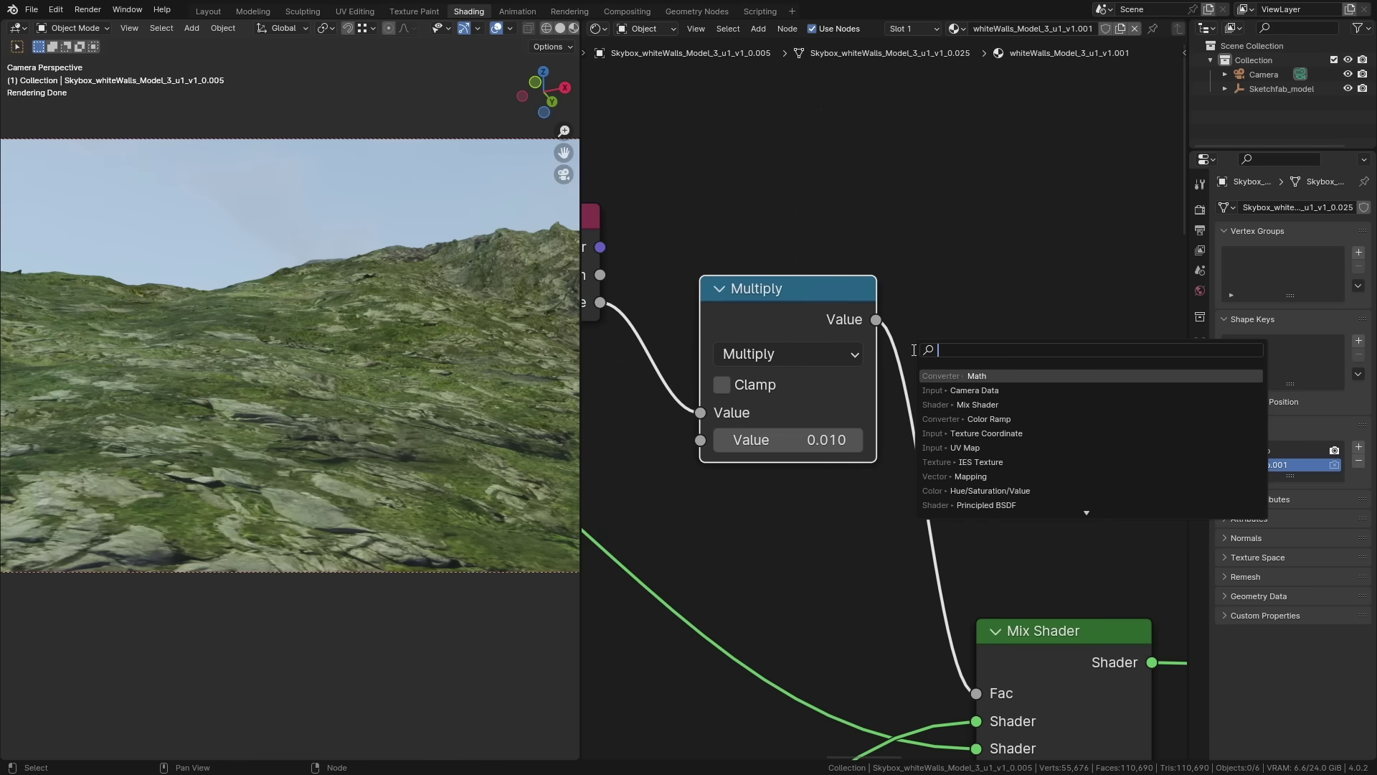
pyautogui.write('ramp')
pyautogui.press('Return')
pyautogui.click(922, 357)
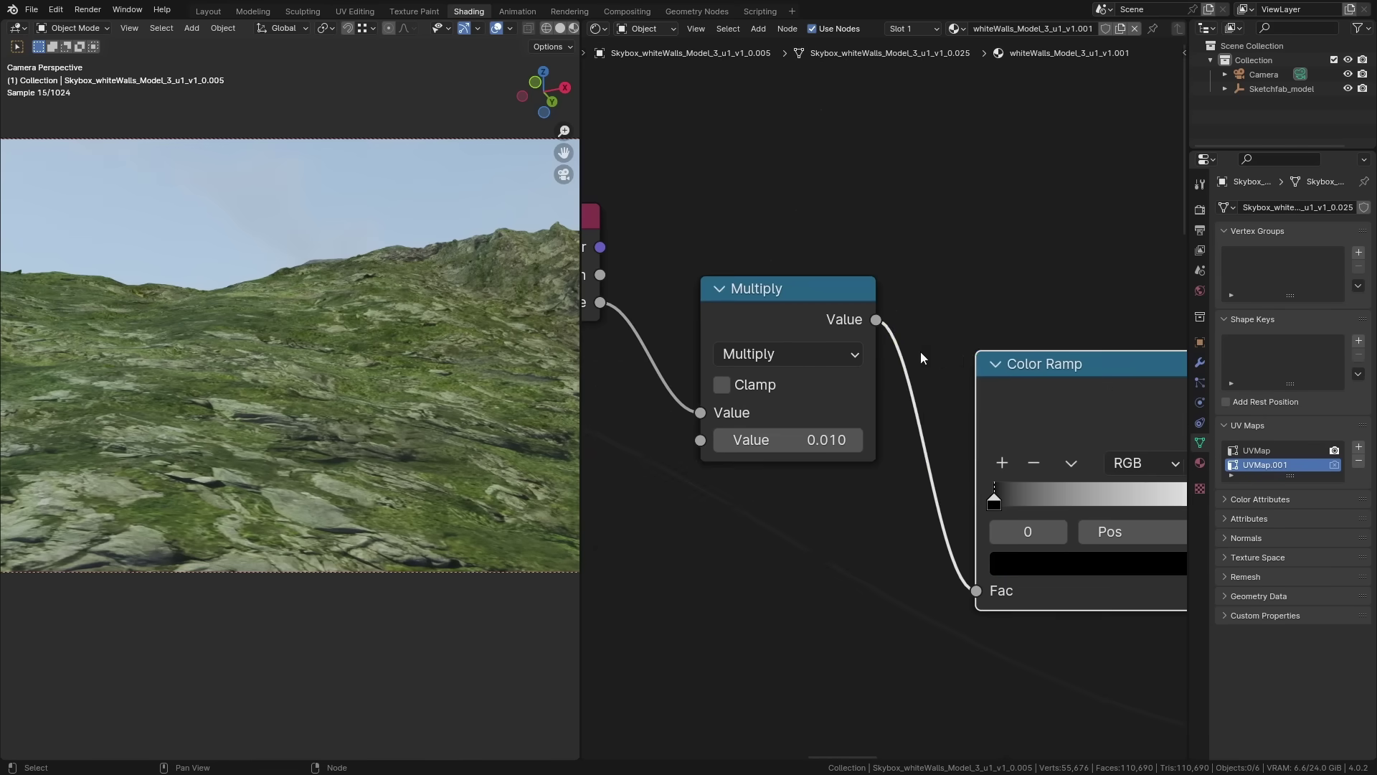
pyautogui.moveTo(921, 357); pyautogui.dragTo(546, 344, button='middle')
pyautogui.click(849, 449)
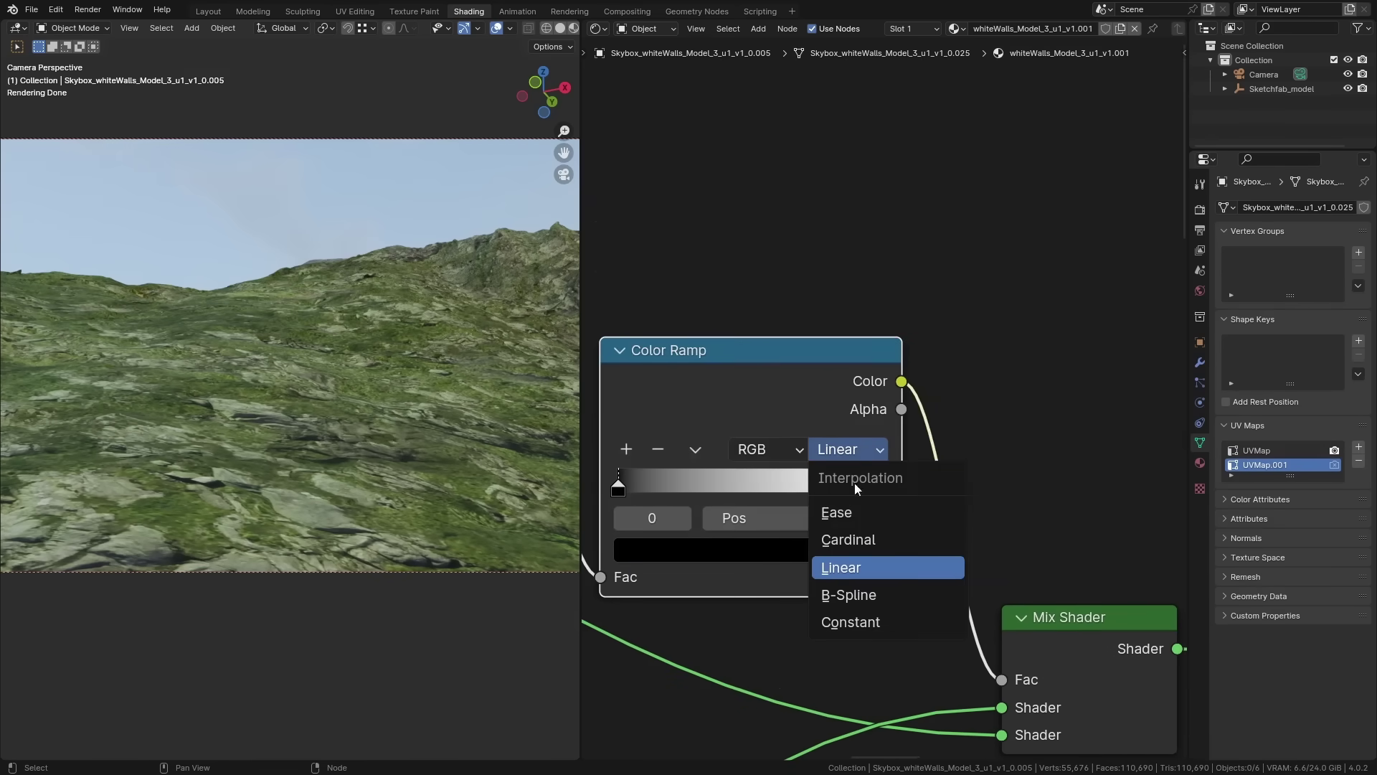
pyautogui.click(846, 515)
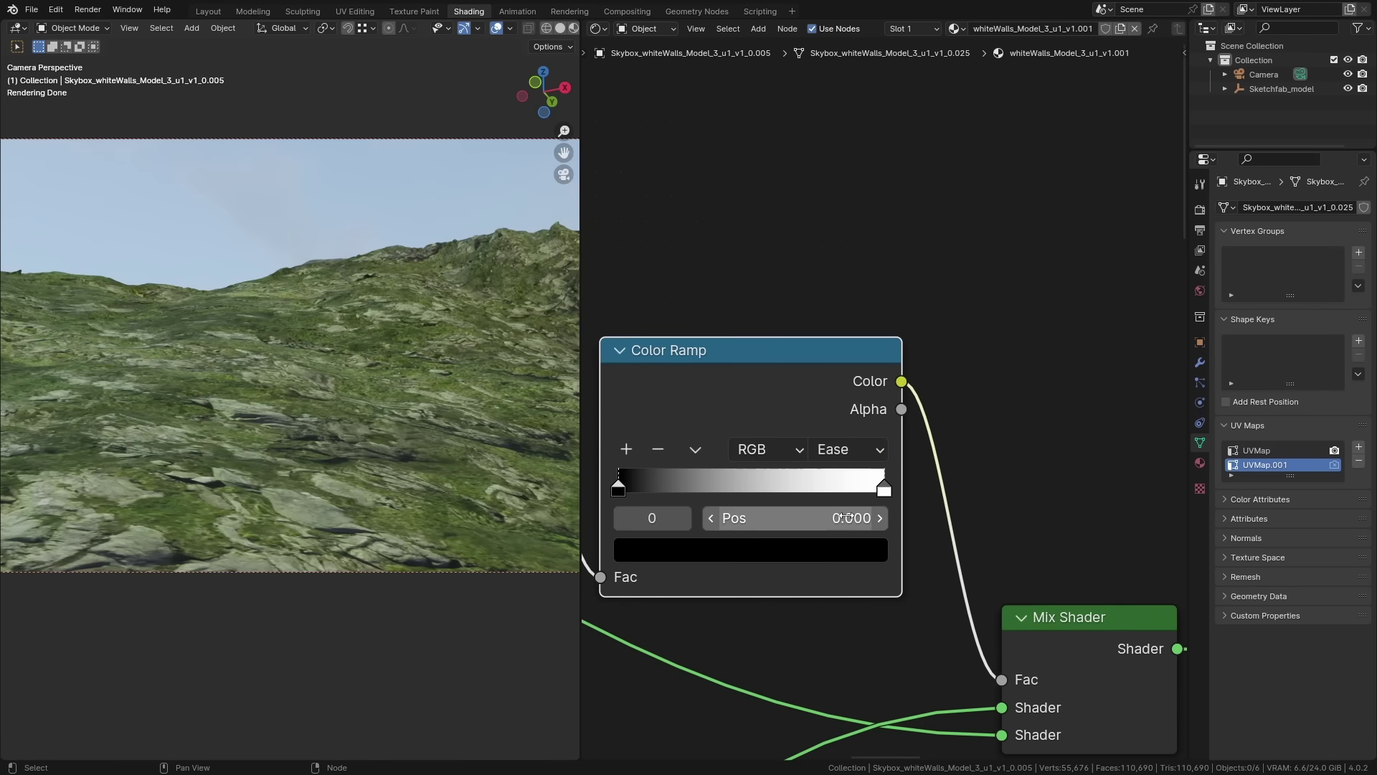
# Pull the ramp's white stop left to 0.195, keeping the black stop at 0.000
pyautogui.moveTo(690, 501); pyautogui.dragTo(737, 511, button='middle')
pyautogui.moveTo(660, 498); pyautogui.dragTo(612, 508)
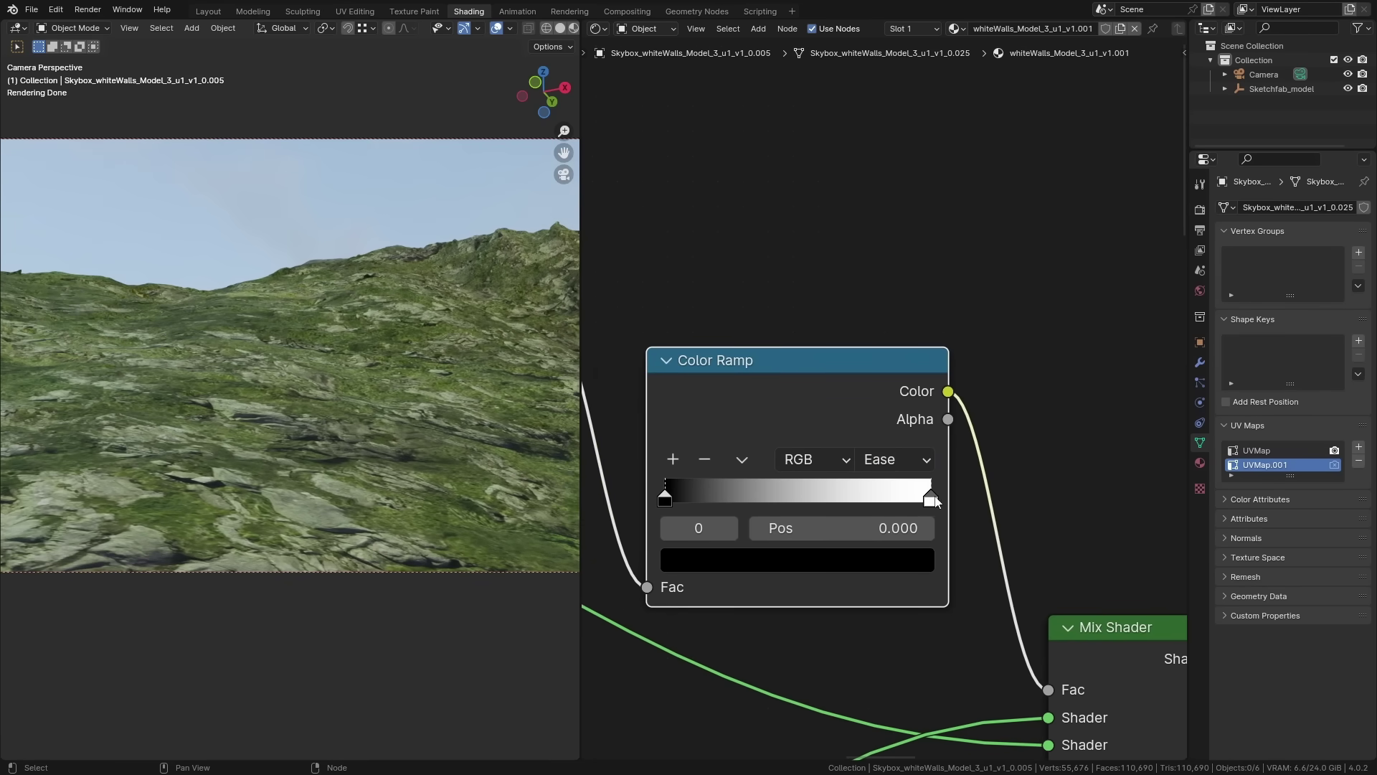
pyautogui.moveTo(931, 499); pyautogui.dragTo(716, 505)
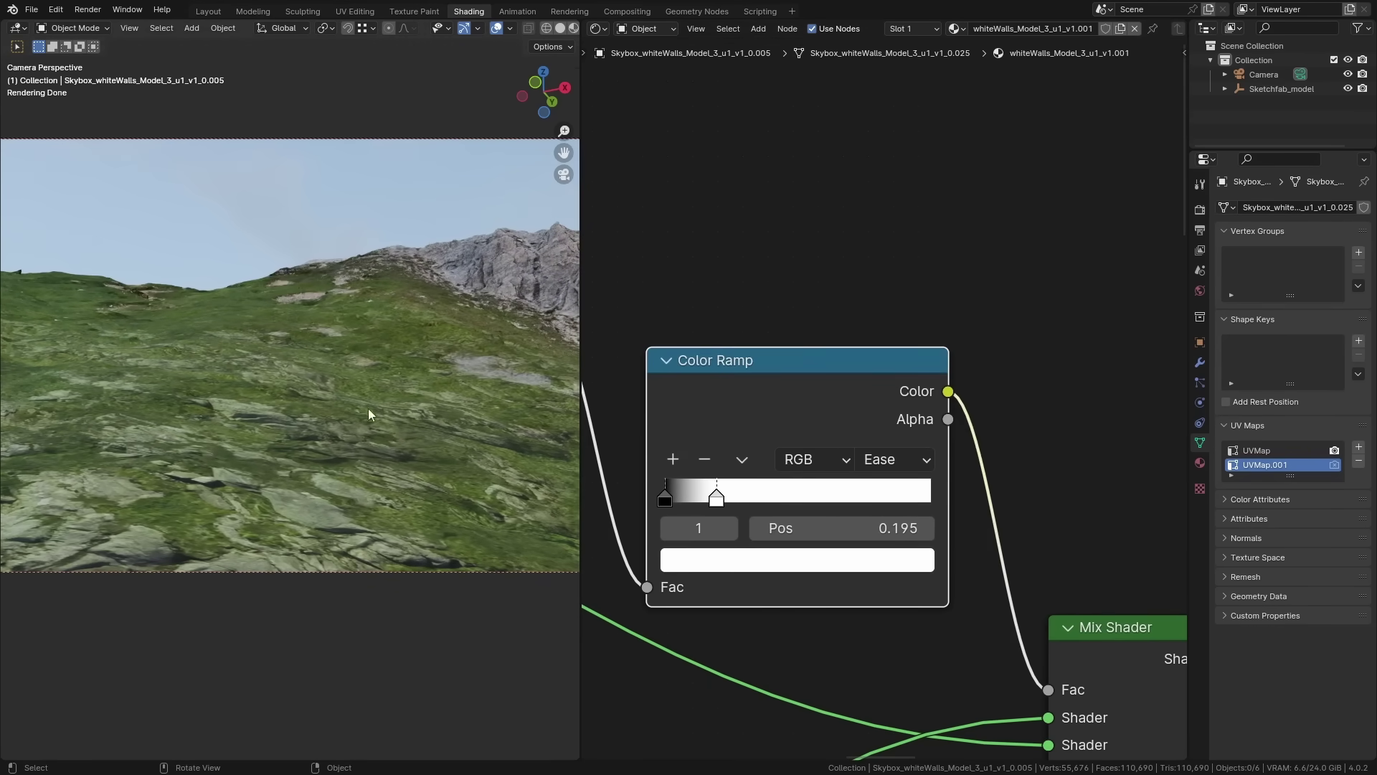
pyautogui.scroll(-2, 359, 373)
pyautogui.hotkey('shift', '`')
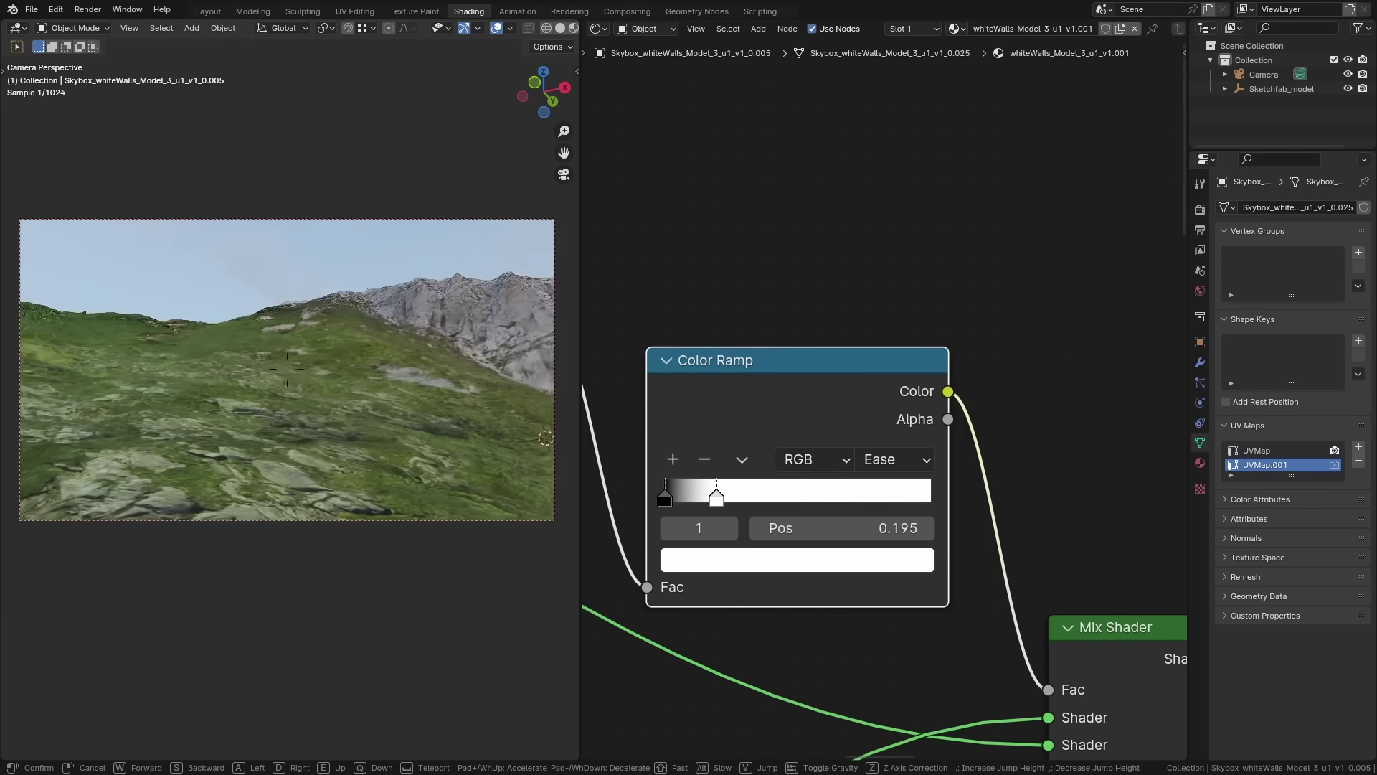
pyautogui.moveTo(287, 369)
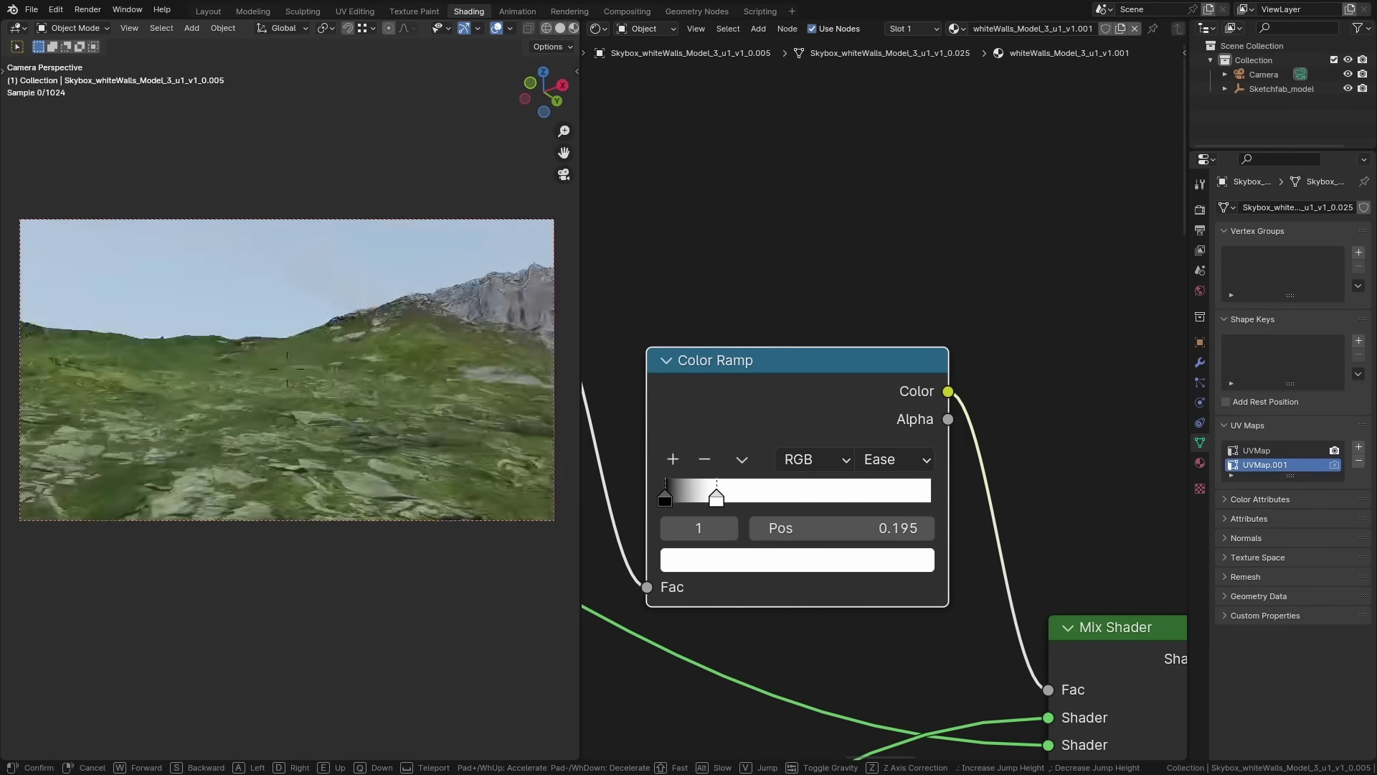
pyautogui.press('w')
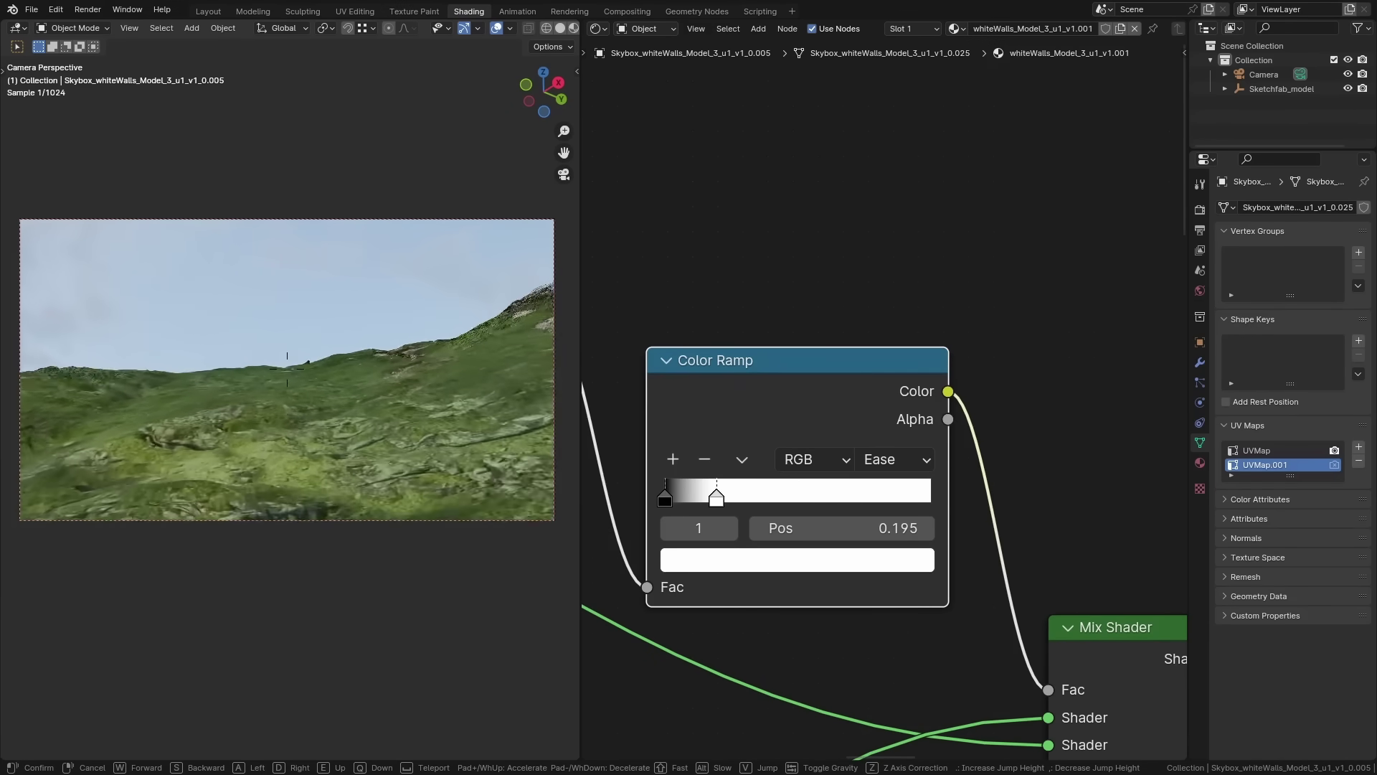
pyautogui.press('w')
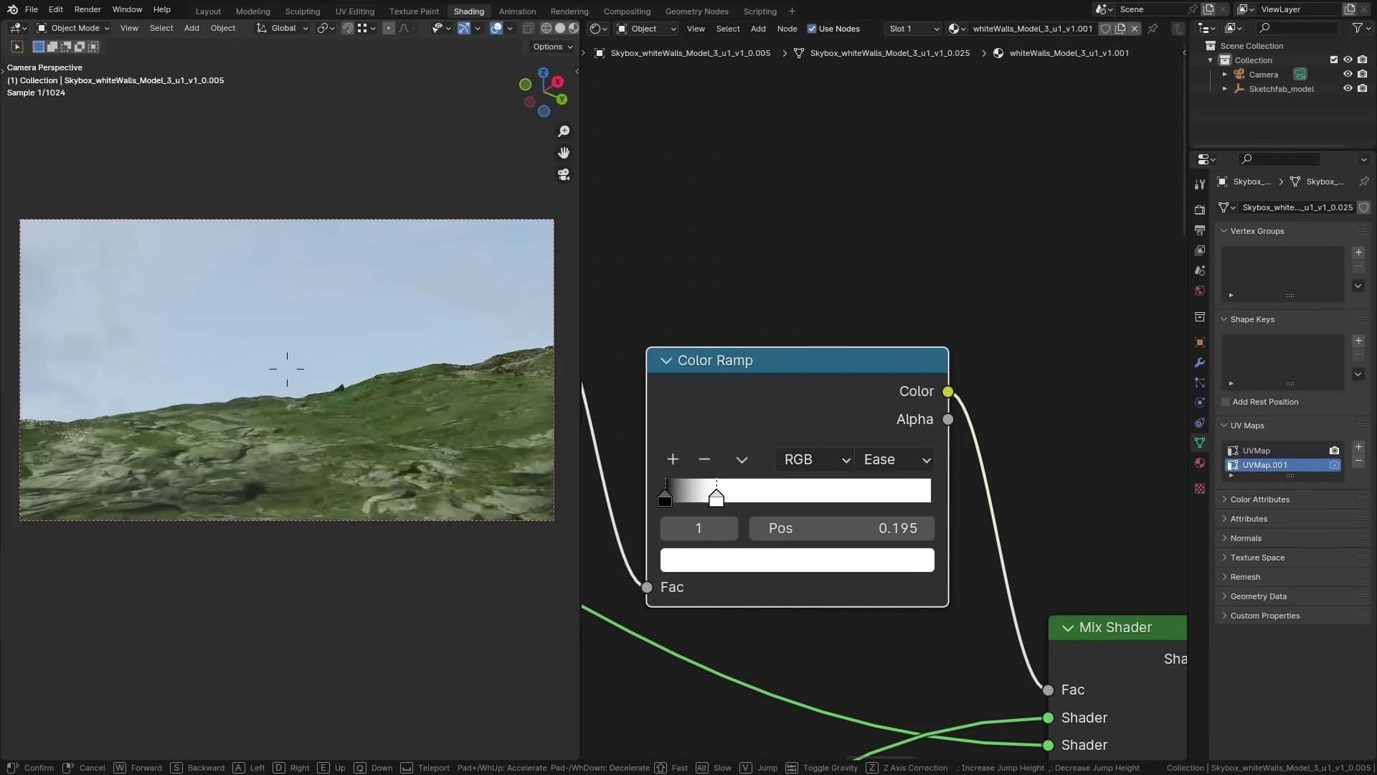
pyautogui.press('w')
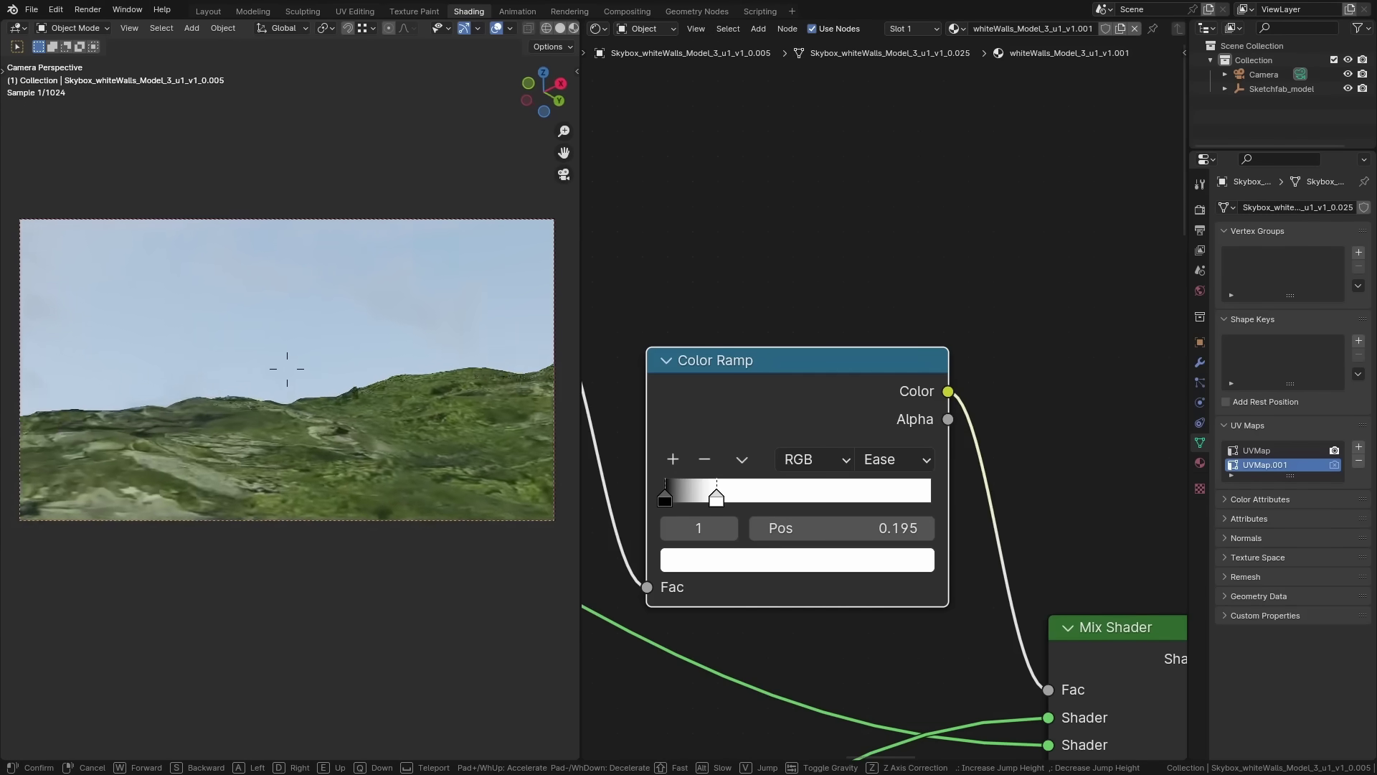
pyautogui.press('w')
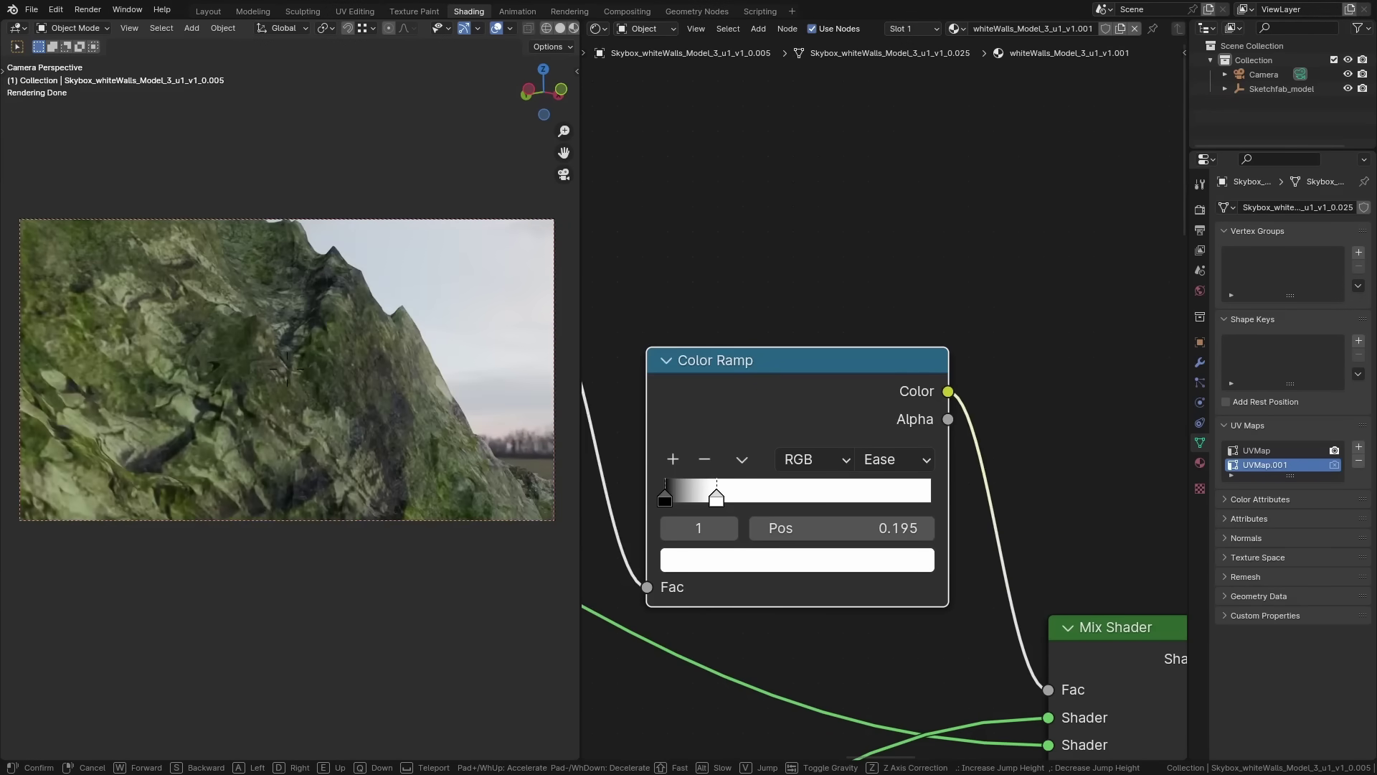
pyautogui.moveTo(251, 517)
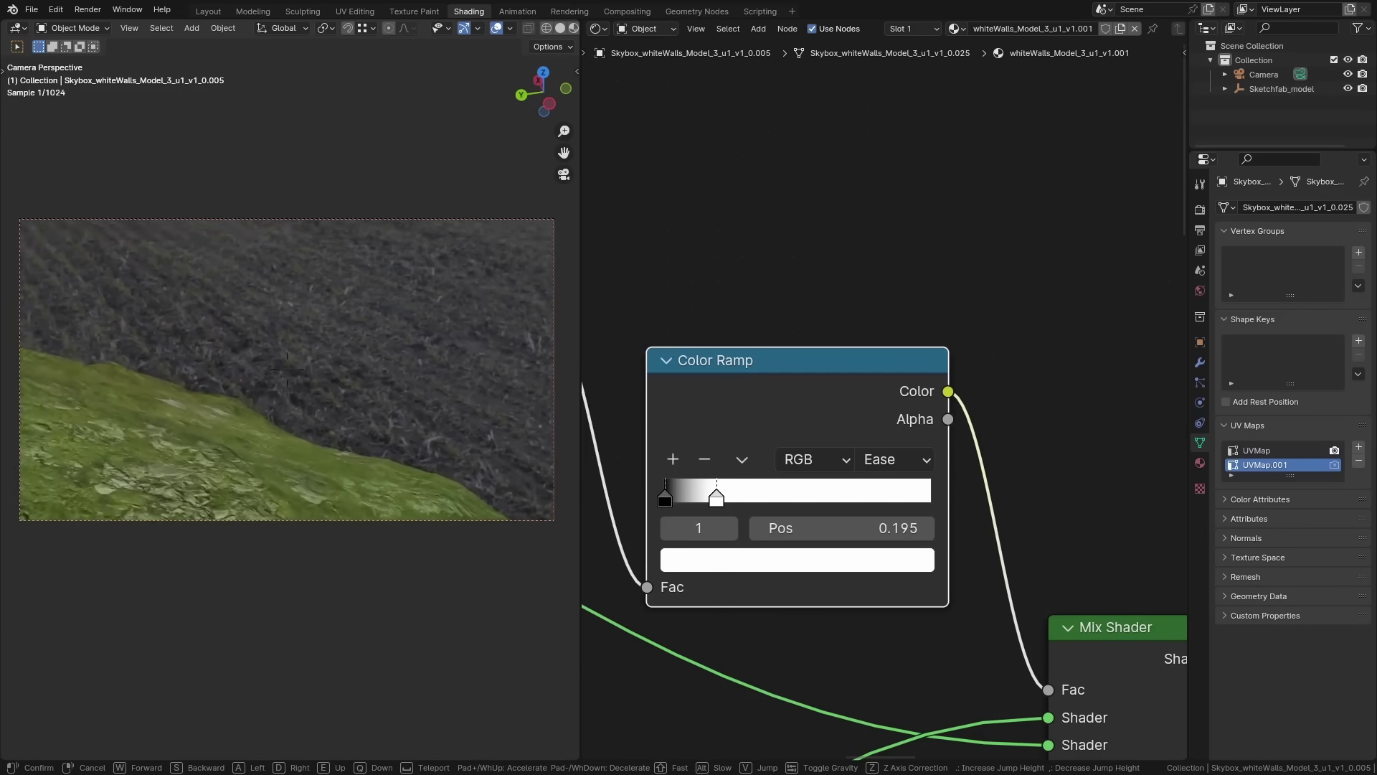
pyautogui.press('Escape')
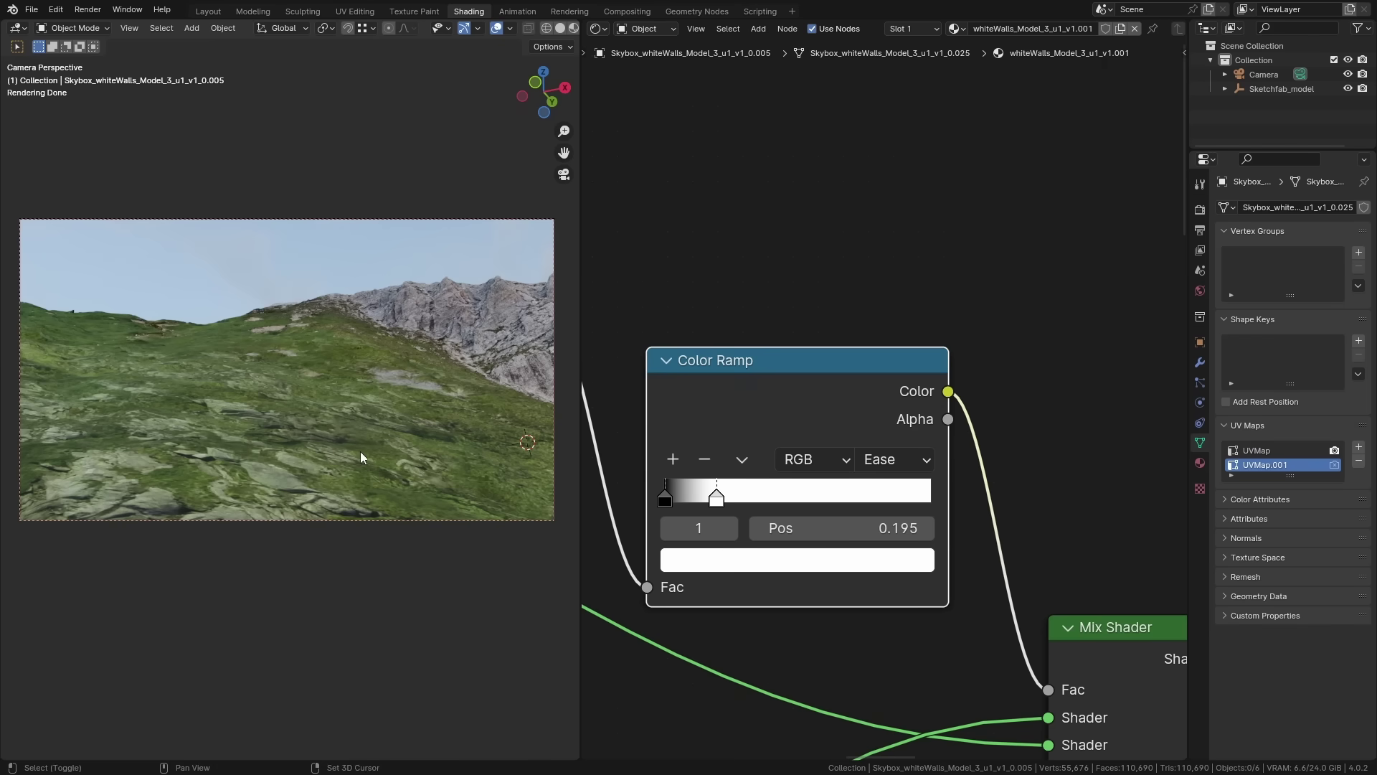
pyautogui.hotkey('shift', '`')
pyautogui.press('w')
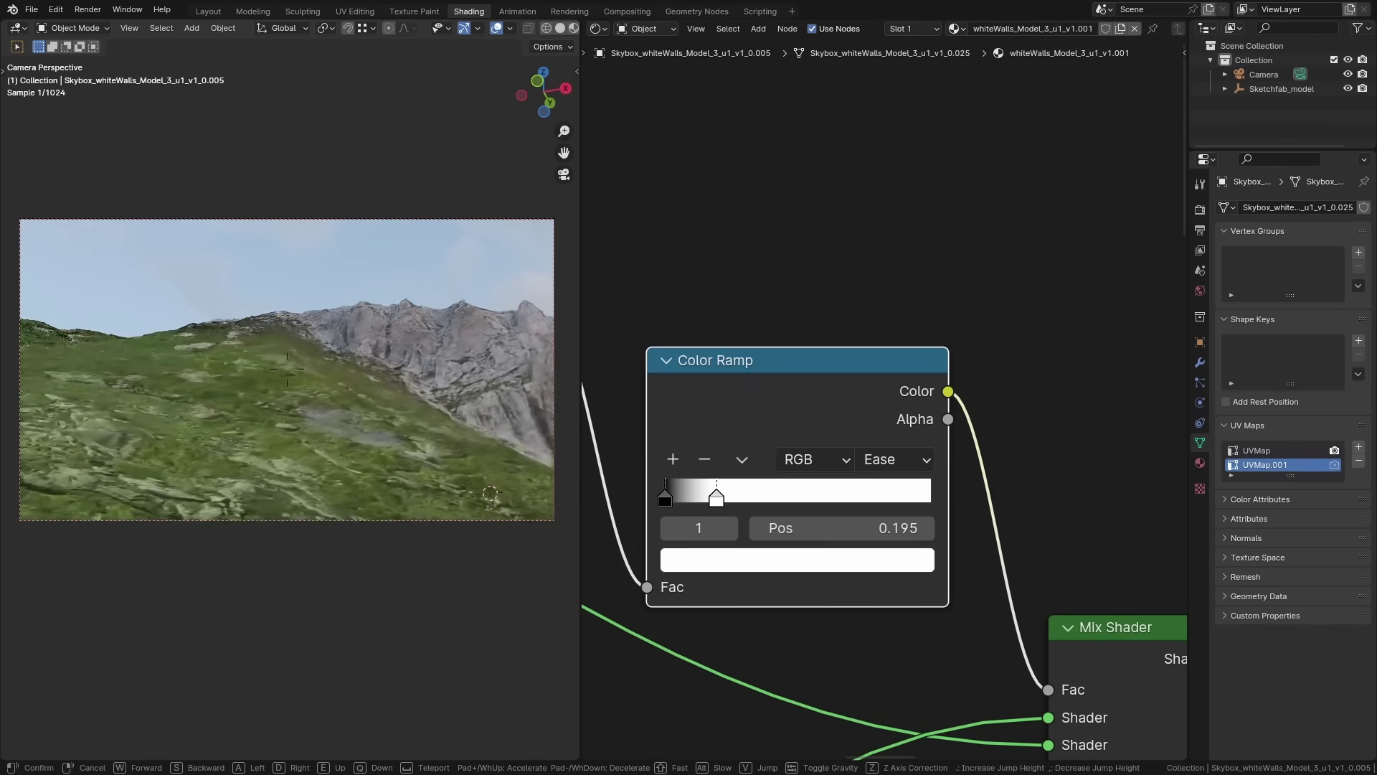
pyautogui.press('w')
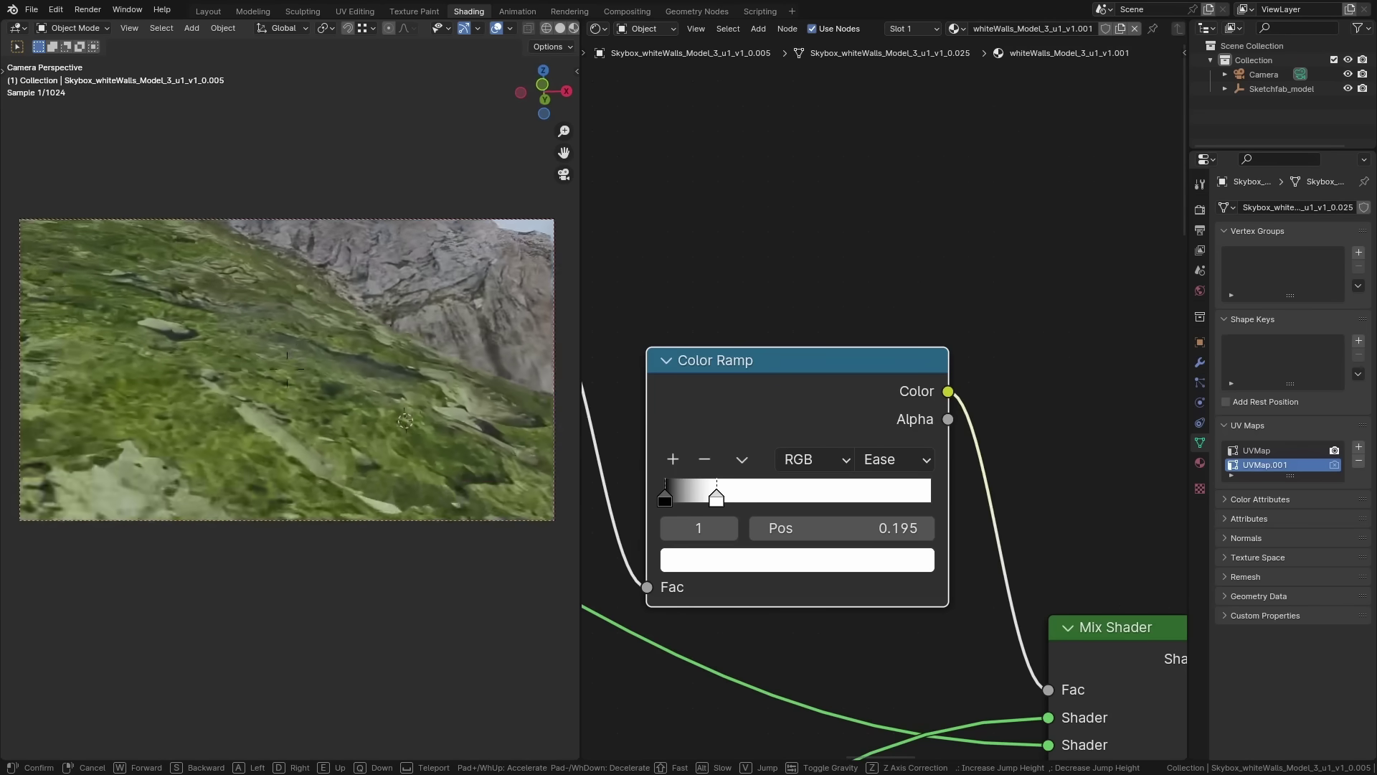
pyautogui.press('s')
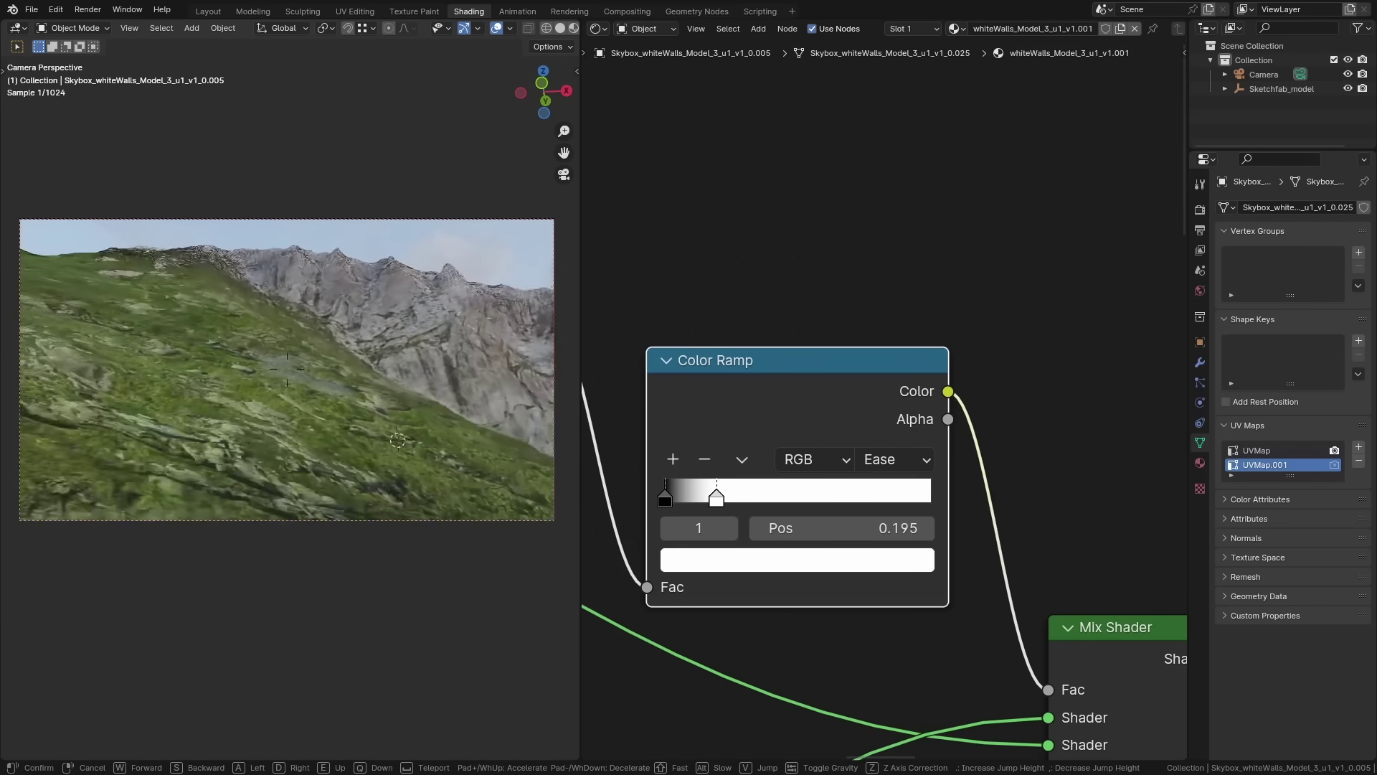
pyautogui.click(360, 451)
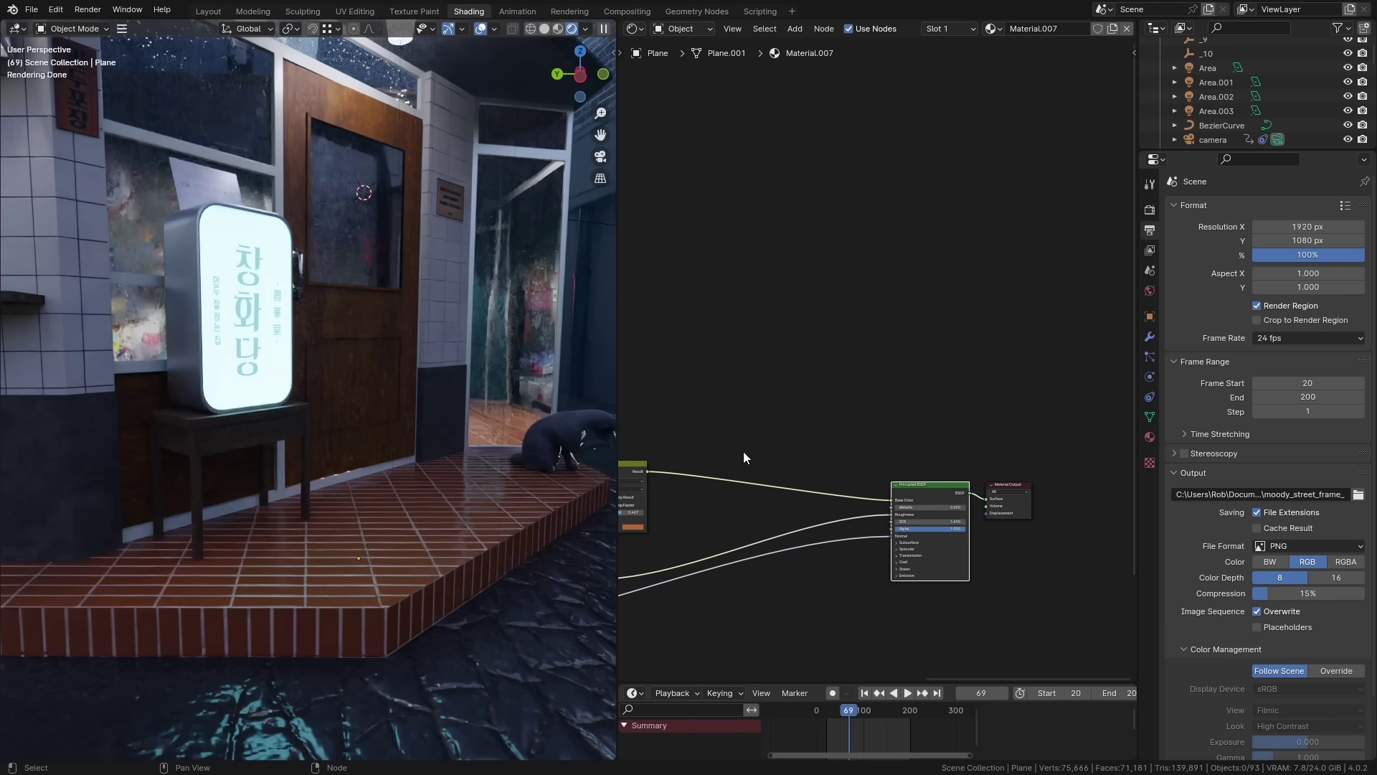
# Bring up the add-node menu in Material.007's shader editor
pyautogui.hotkey('shift', 'a')
# Add an Ambient Occlusion node and preview its colour on the floor
pyautogui.write('amb')
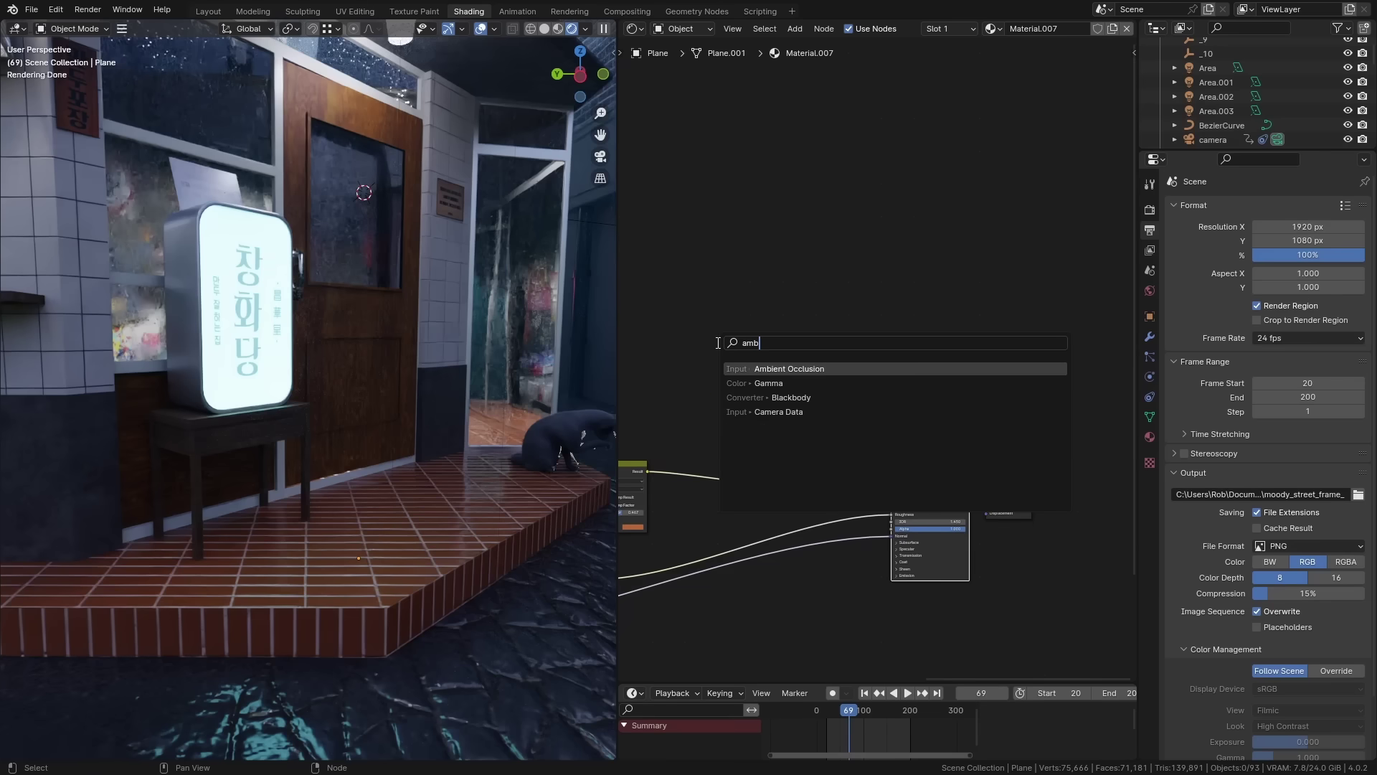
pyautogui.press('Return')
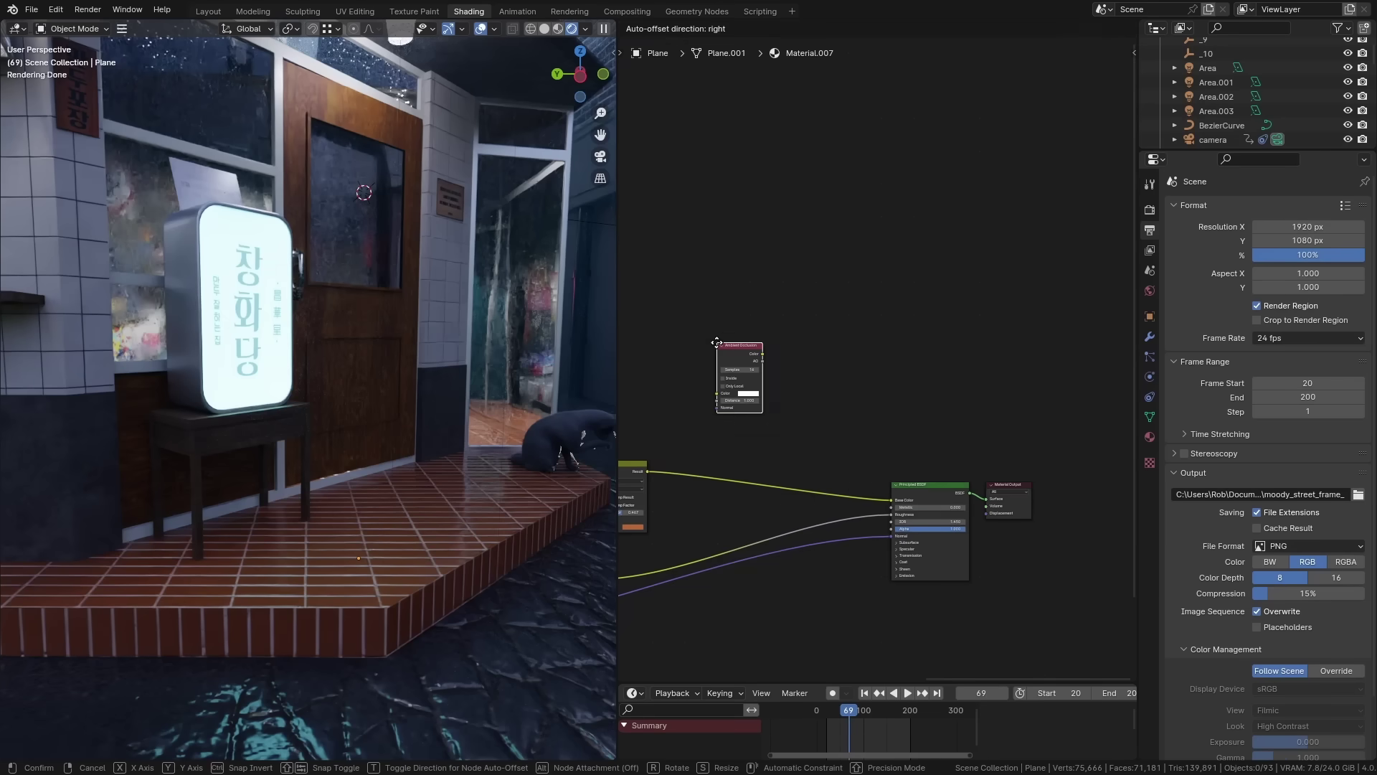
pyautogui.click(710, 380)
pyautogui.scroll(4, 715, 423)
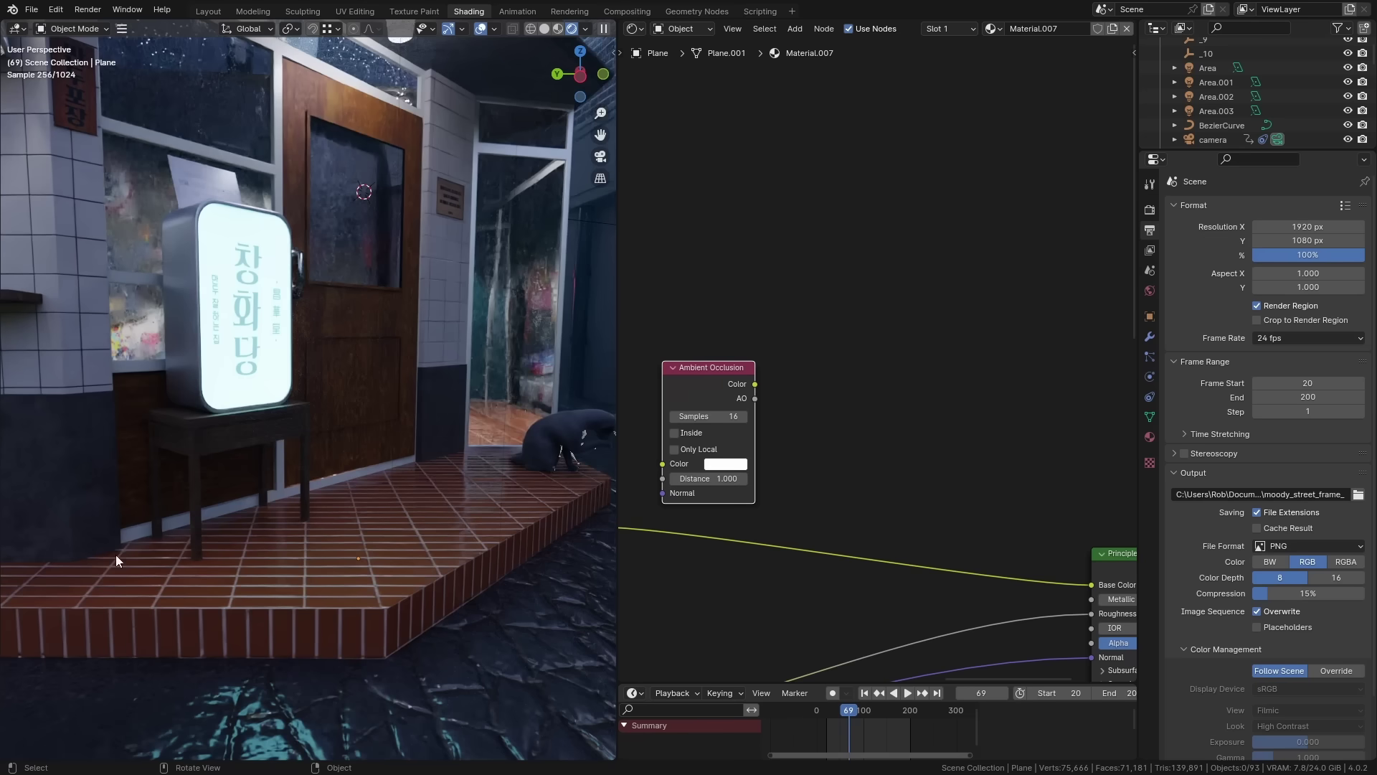
pyautogui.keyDown('ctrl'); pyautogui.keyDown('shift'); pyautogui.click(712, 379); pyautogui.keyUp('shift'); pyautogui.keyUp('ctrl')
# Drop a Color Ramp onto the Ambient Occlusion link and try black stop positions around 0.514
pyautogui.hotkey('shift', 'a')
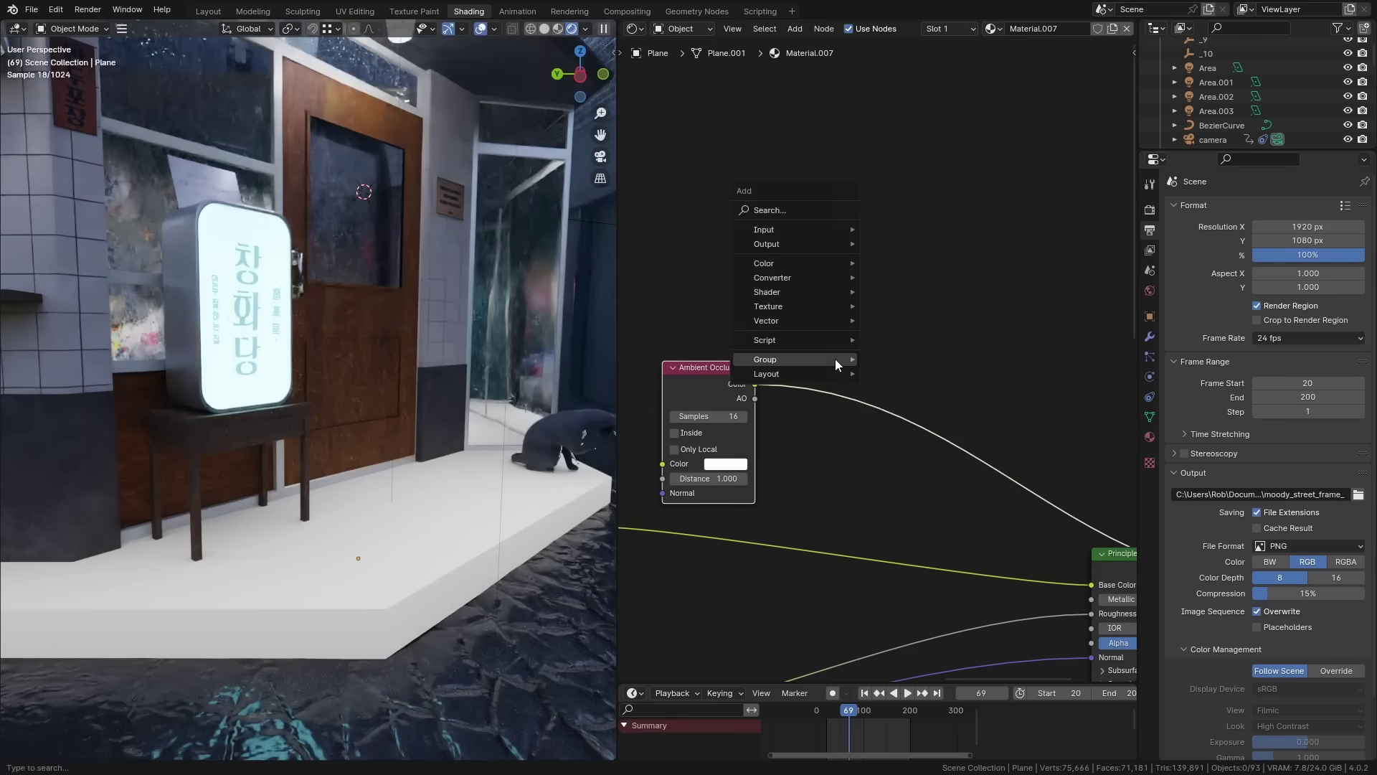
pyautogui.write('ram')
pyautogui.press('Return')
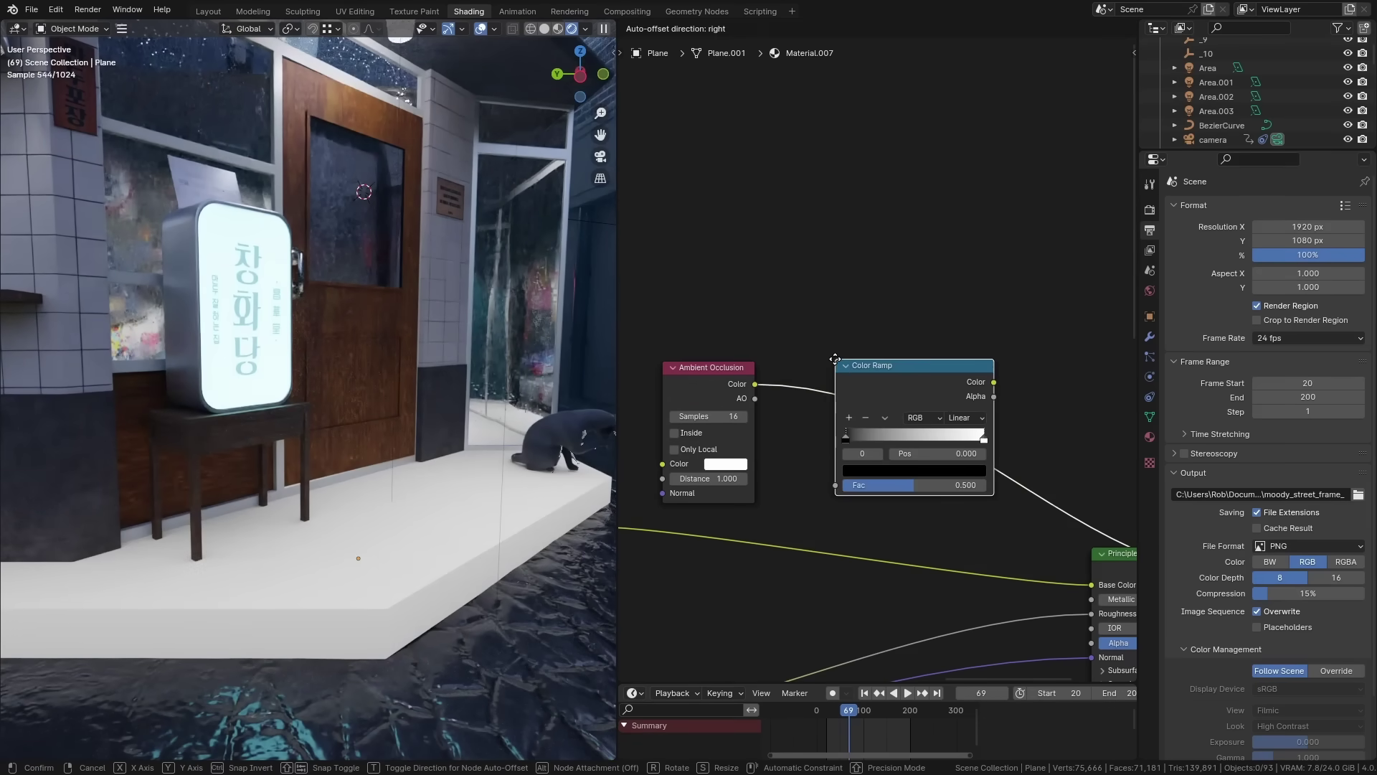
pyautogui.click(825, 352)
pyautogui.moveTo(833, 427); pyautogui.dragTo(913, 438)
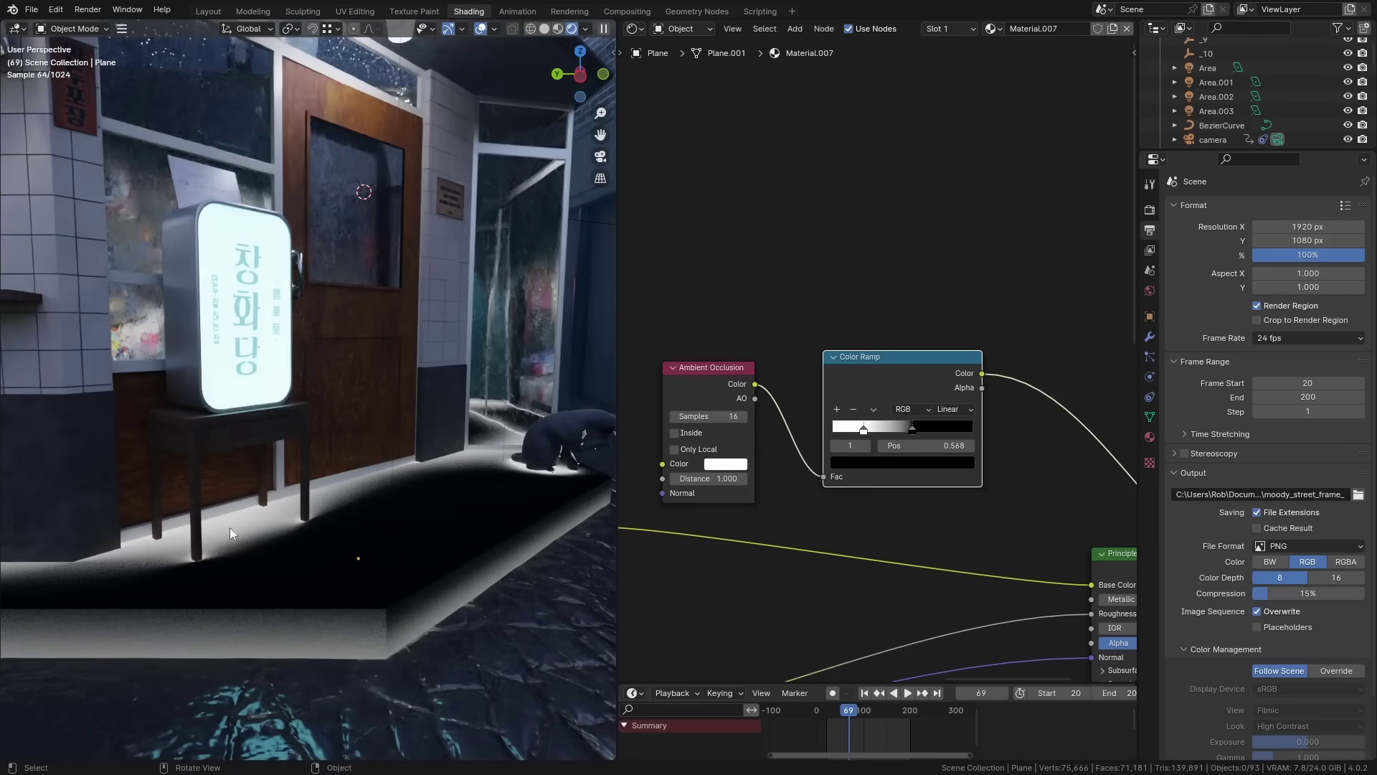
pyautogui.moveTo(864, 429)
pyautogui.mouseDown()
pyautogui.moveTo(832, 433)
pyautogui.moveTo(875, 439)
pyautogui.moveTo(859, 442)
pyautogui.mouseUp()
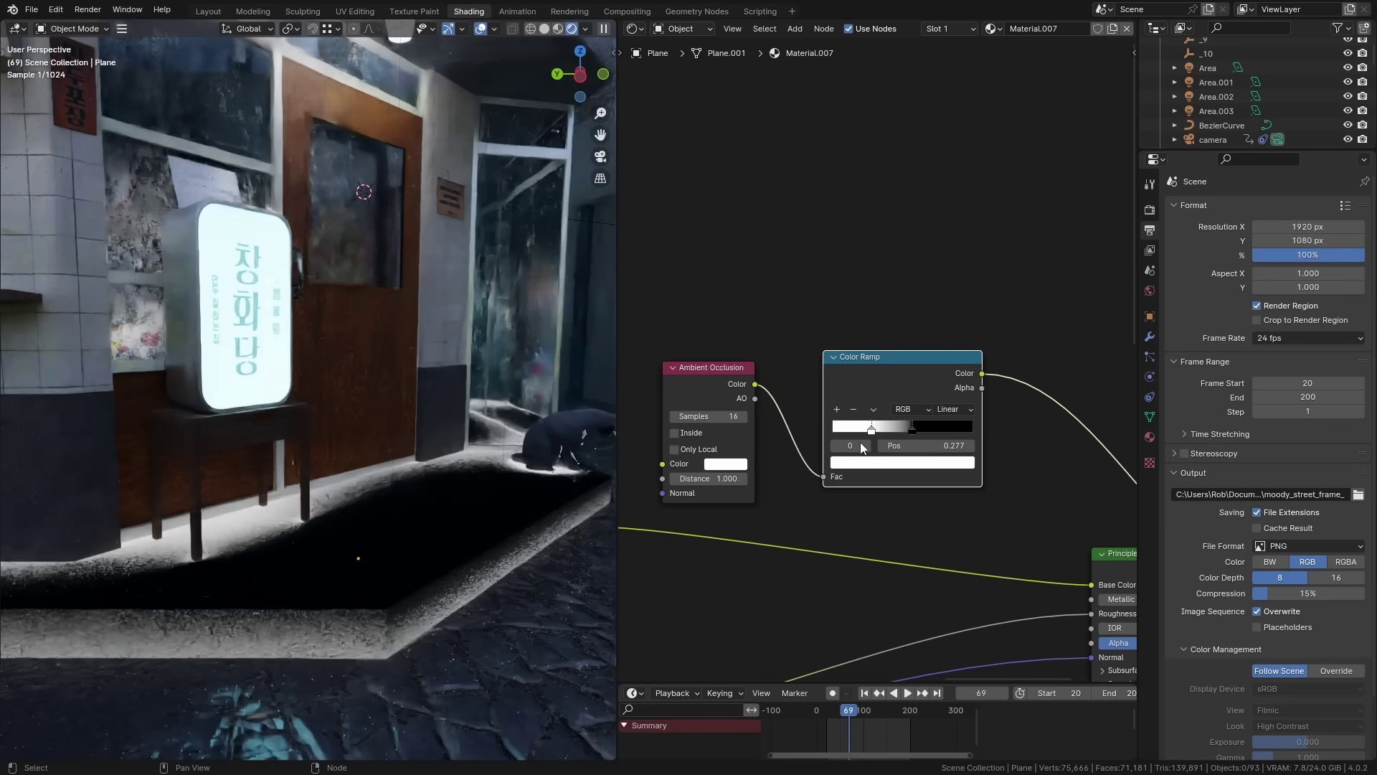
pyautogui.click(913, 428)
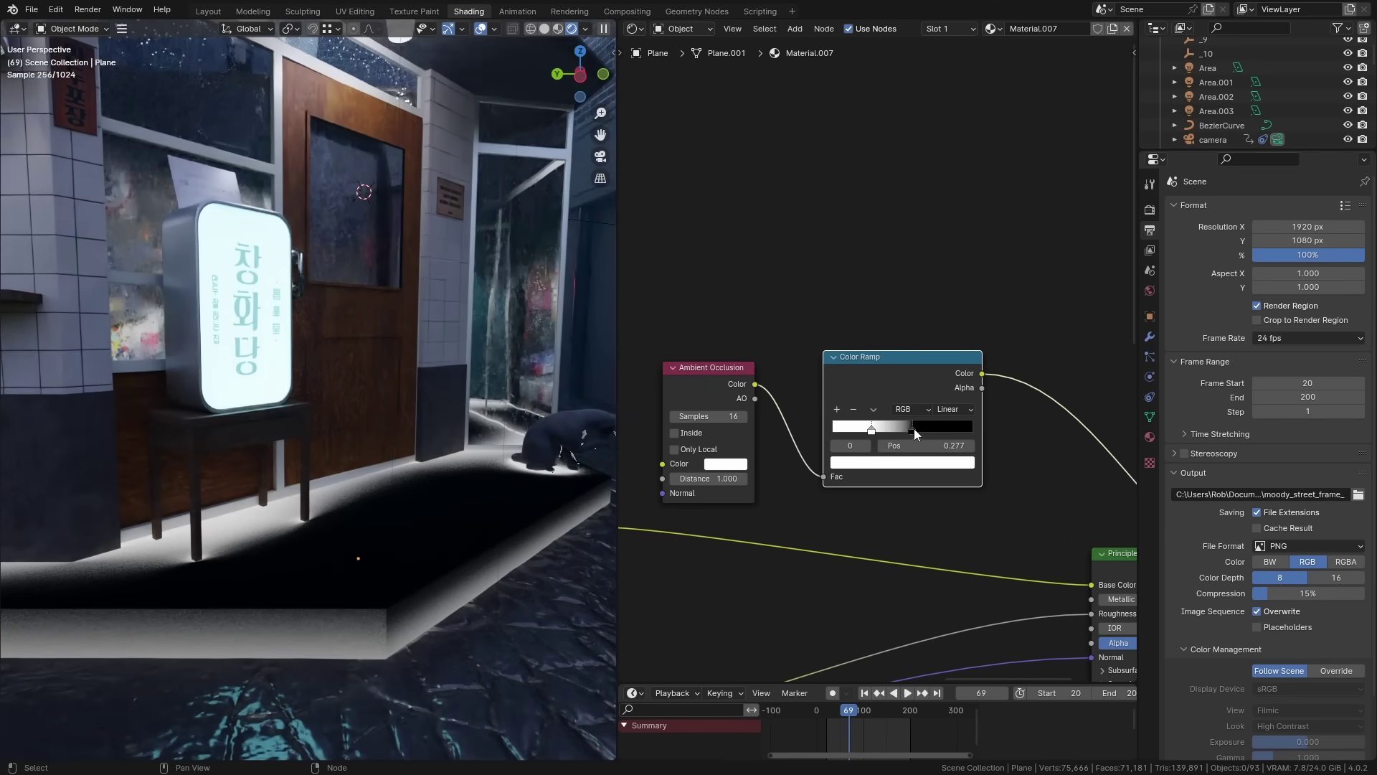
pyautogui.moveTo(913, 445); pyautogui.dragTo(901, 442)
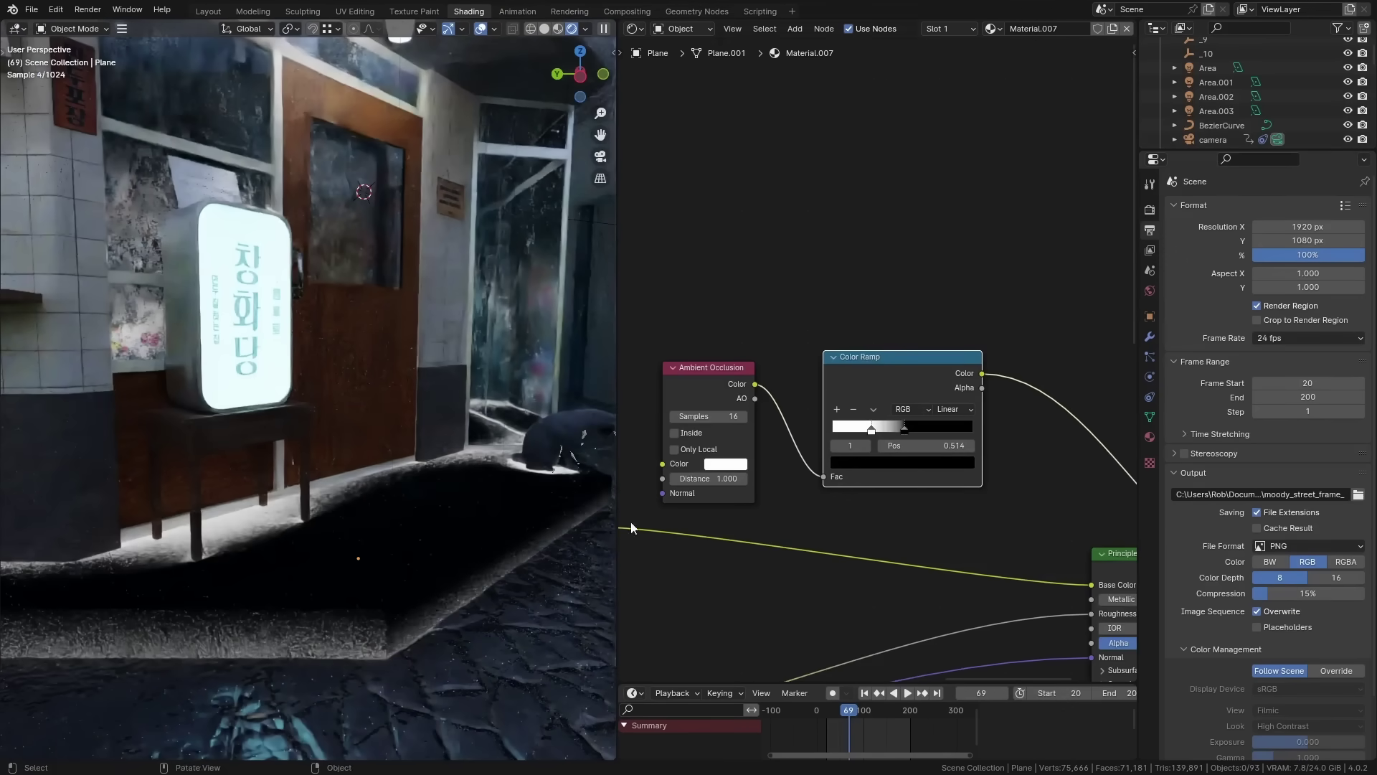
# Set occlusion distance to 0.400 and push the black ramp stop to about 0.591
pyautogui.scroll(2, 635, 516)
pyautogui.doubleClick(758, 467)
pyautogui.write('.4')
pyautogui.press('Return')
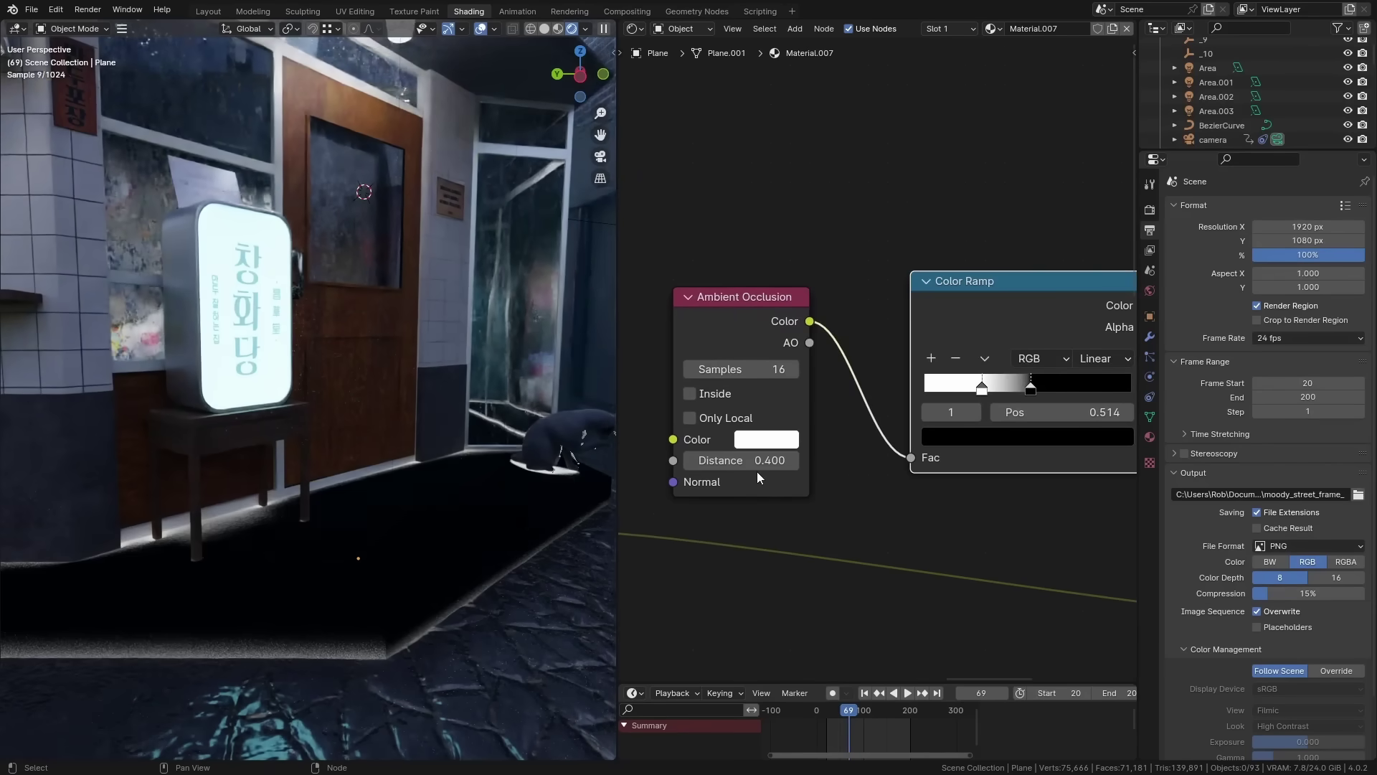
pyautogui.moveTo(1036, 390); pyautogui.dragTo(1050, 402)
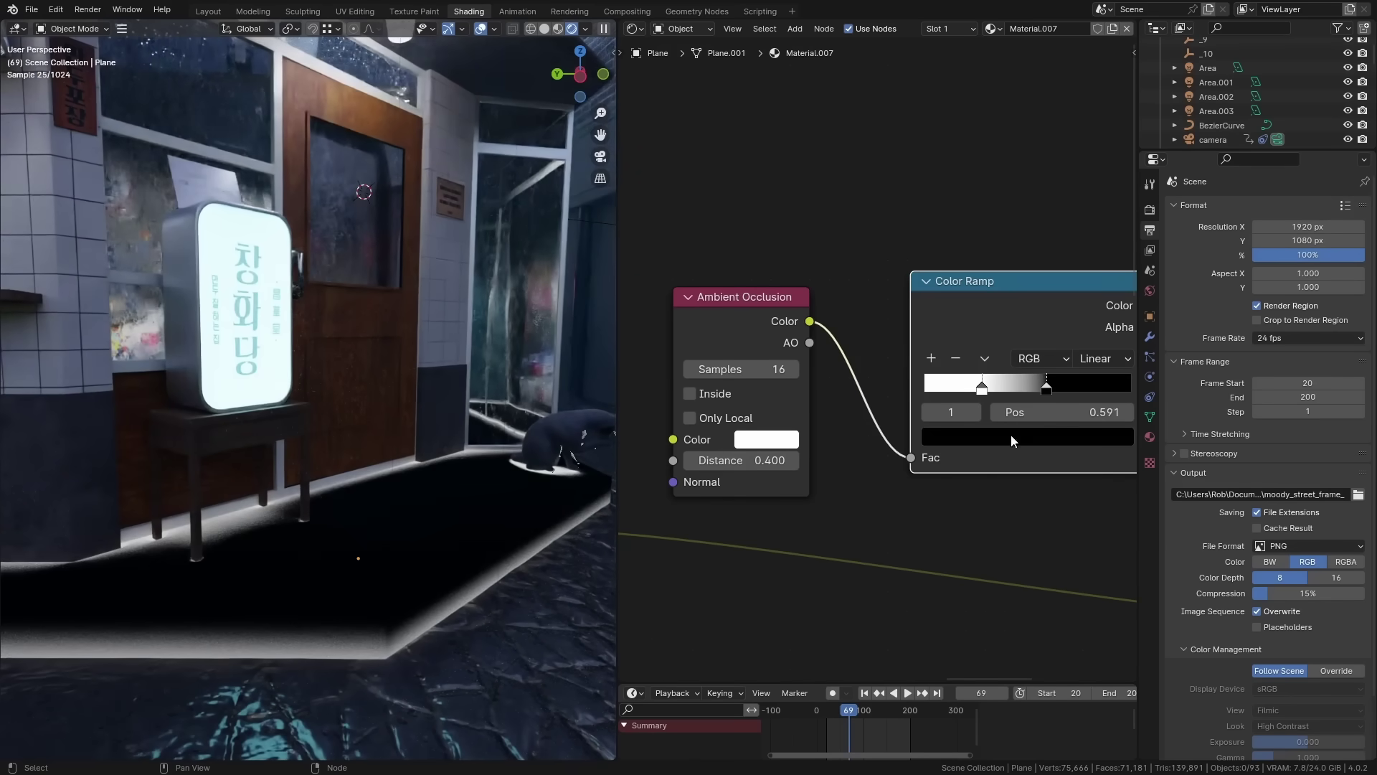
pyautogui.moveTo(948, 480); pyautogui.dragTo(905, 468, button='middle')
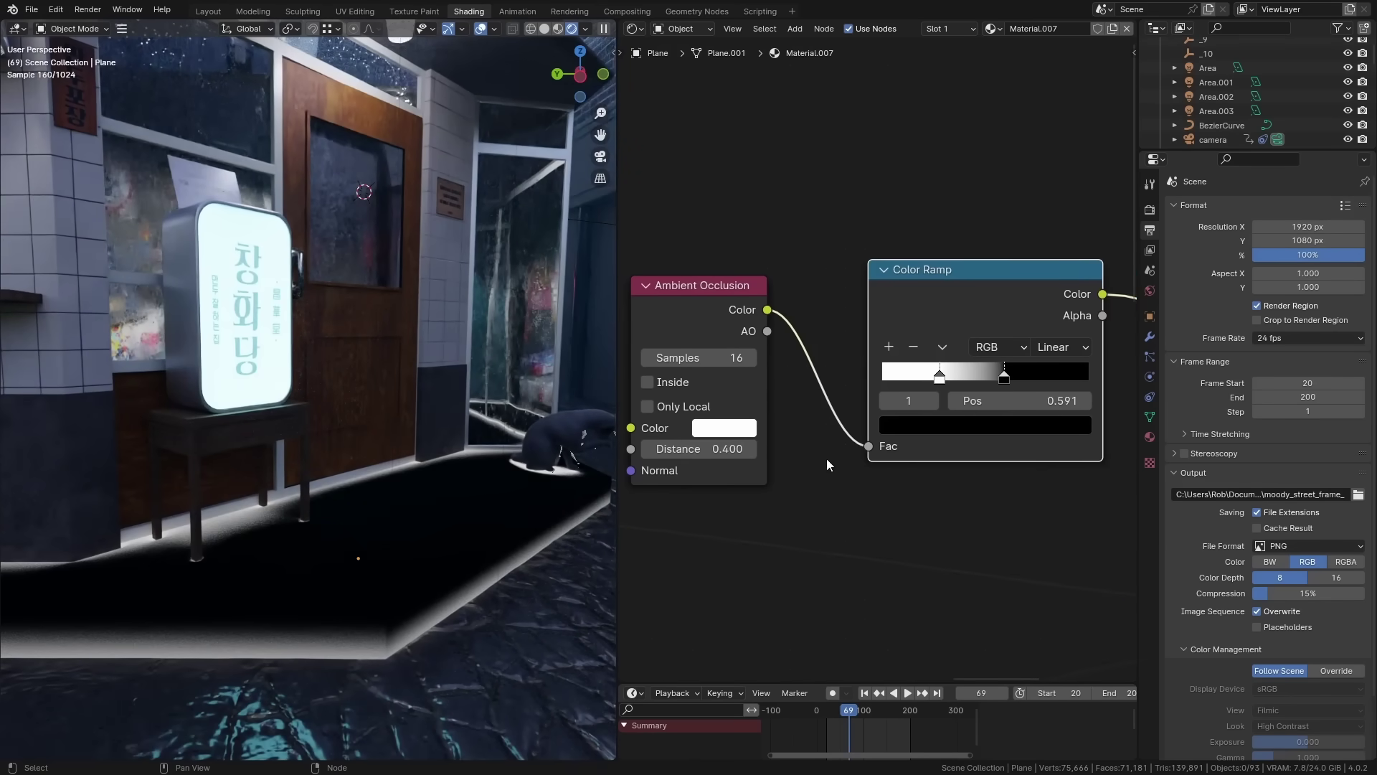
# Try the occlusion Inside and Only Local options, then switch both back off
pyautogui.click(678, 385)
pyautogui.click(674, 385)
pyautogui.click(674, 410)
pyautogui.click(668, 408)
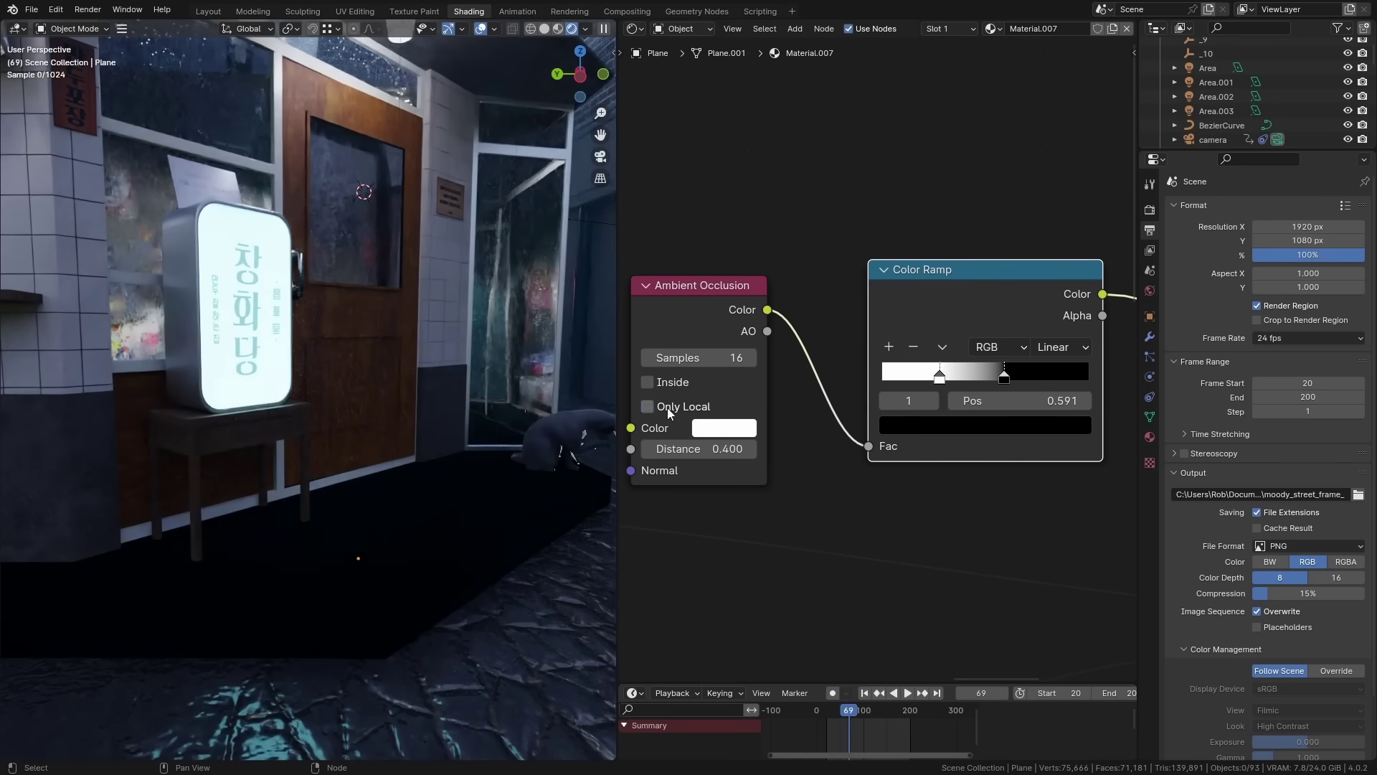
pyautogui.scroll(-6, 692, 459)
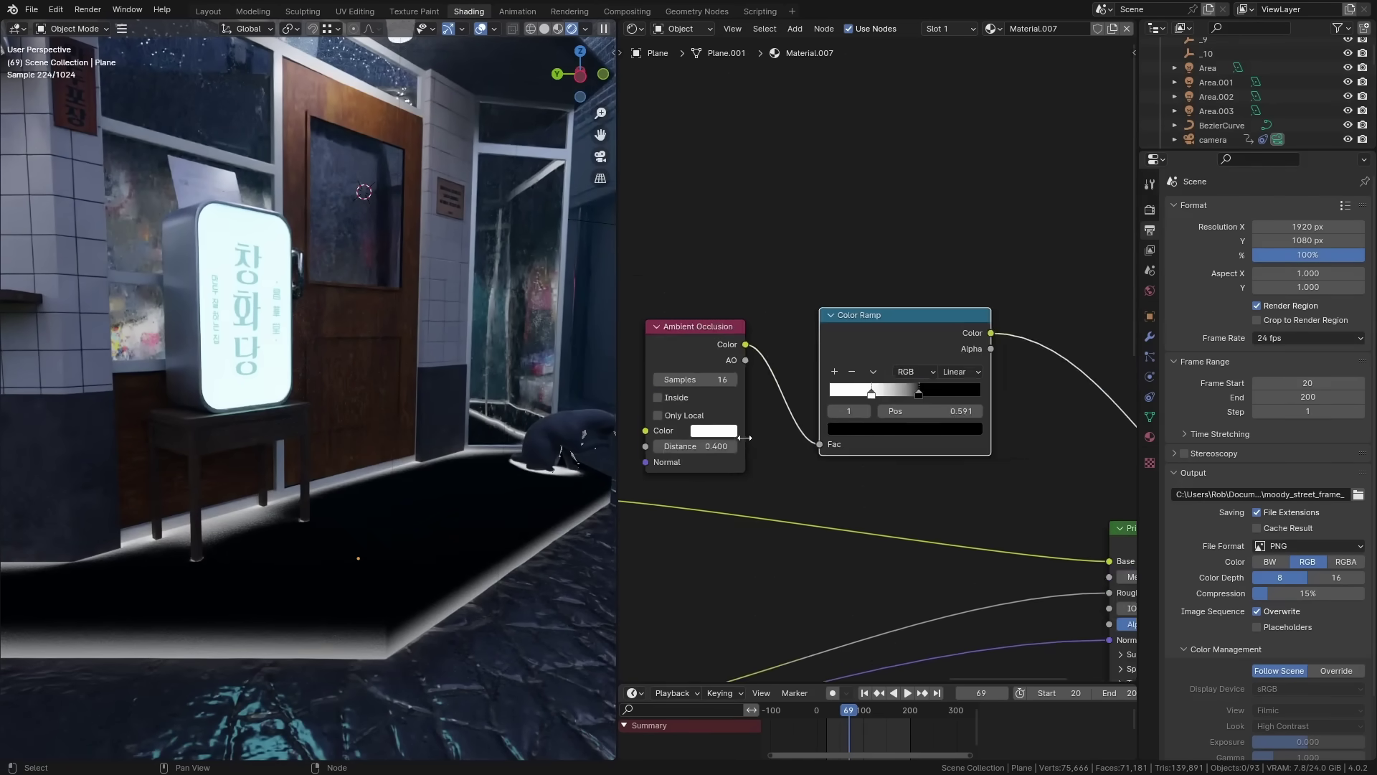
pyautogui.moveTo(850, 485); pyautogui.dragTo(858, 439, button='middle')
# Insert a Mix node on the Principled BSDF's Base Color link
pyautogui.hotkey('shift', 'a')
pyautogui.moveTo(873, 424)
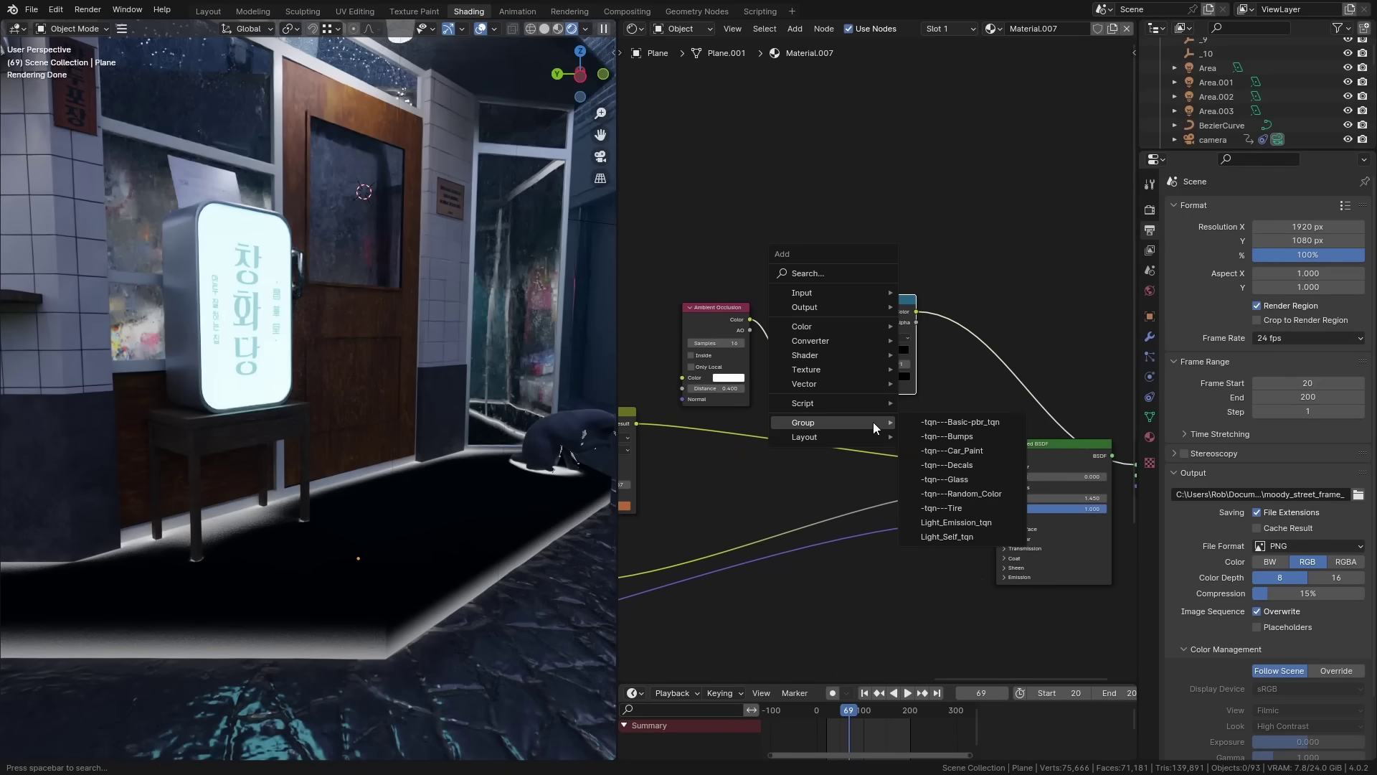
pyautogui.write('mix')
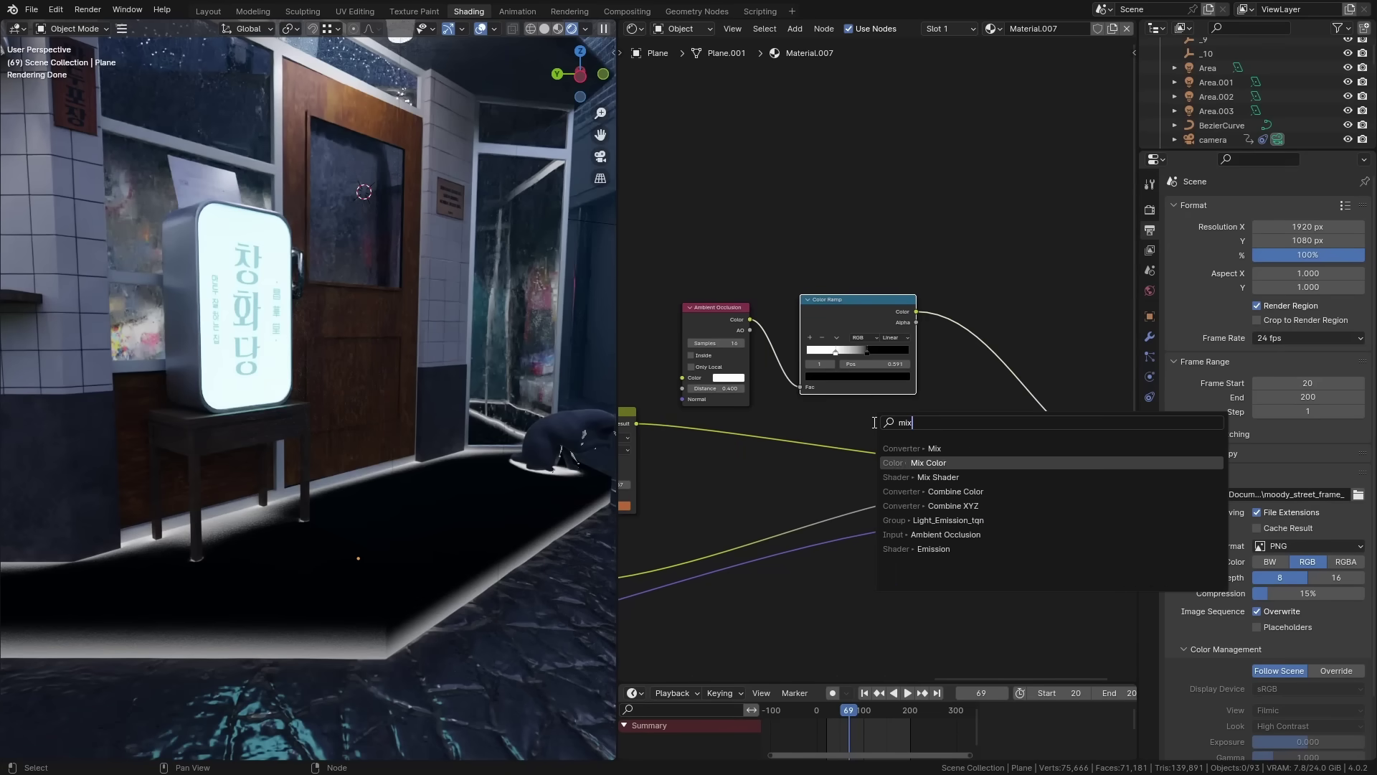
pyautogui.press('Return')
pyautogui.click(789, 392)
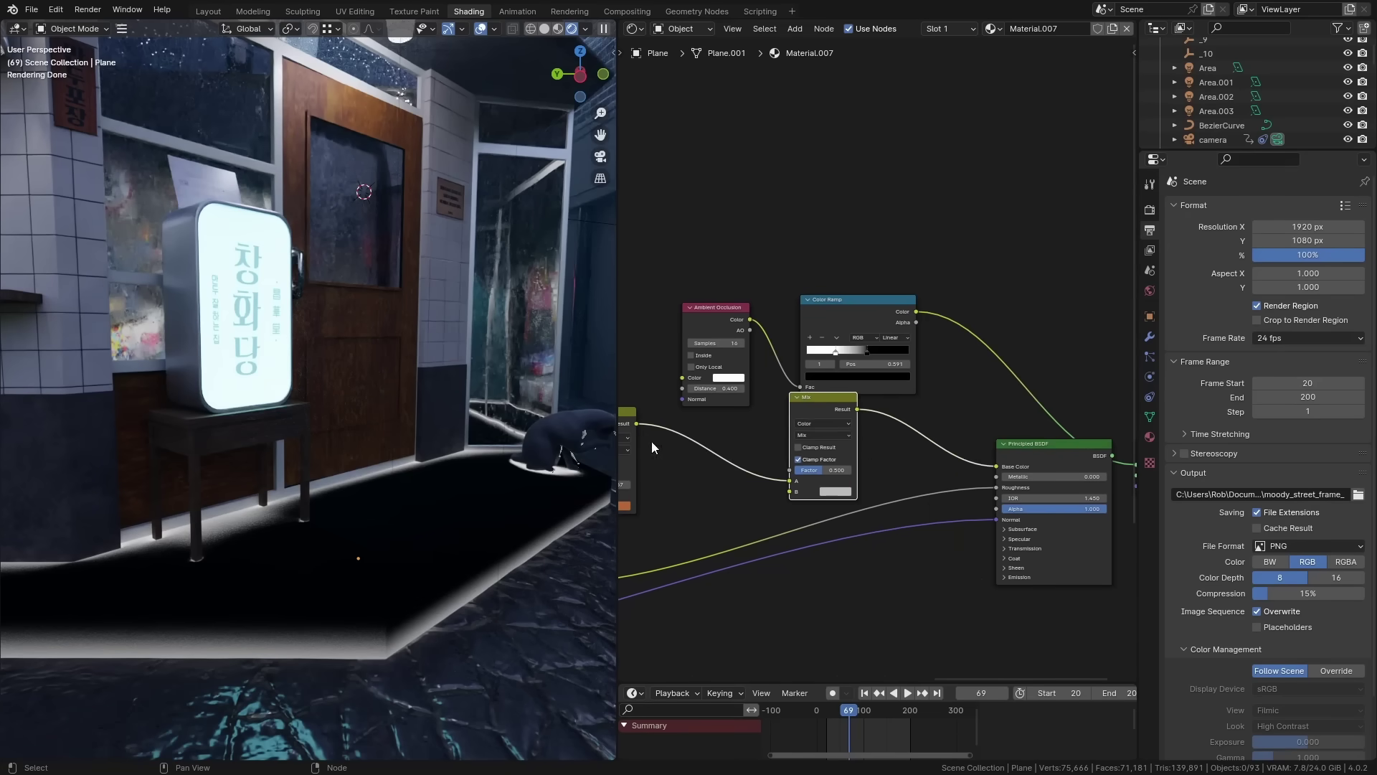
pyautogui.moveTo(652, 441); pyautogui.dragTo(738, 467, button='middle')
# Rearrange the Principled BSDF, Mix and Color Ramp nodes and route the brick colour through the Mix
pyautogui.scroll(-3, 808, 452)
pyautogui.scroll(2, 904, 462)
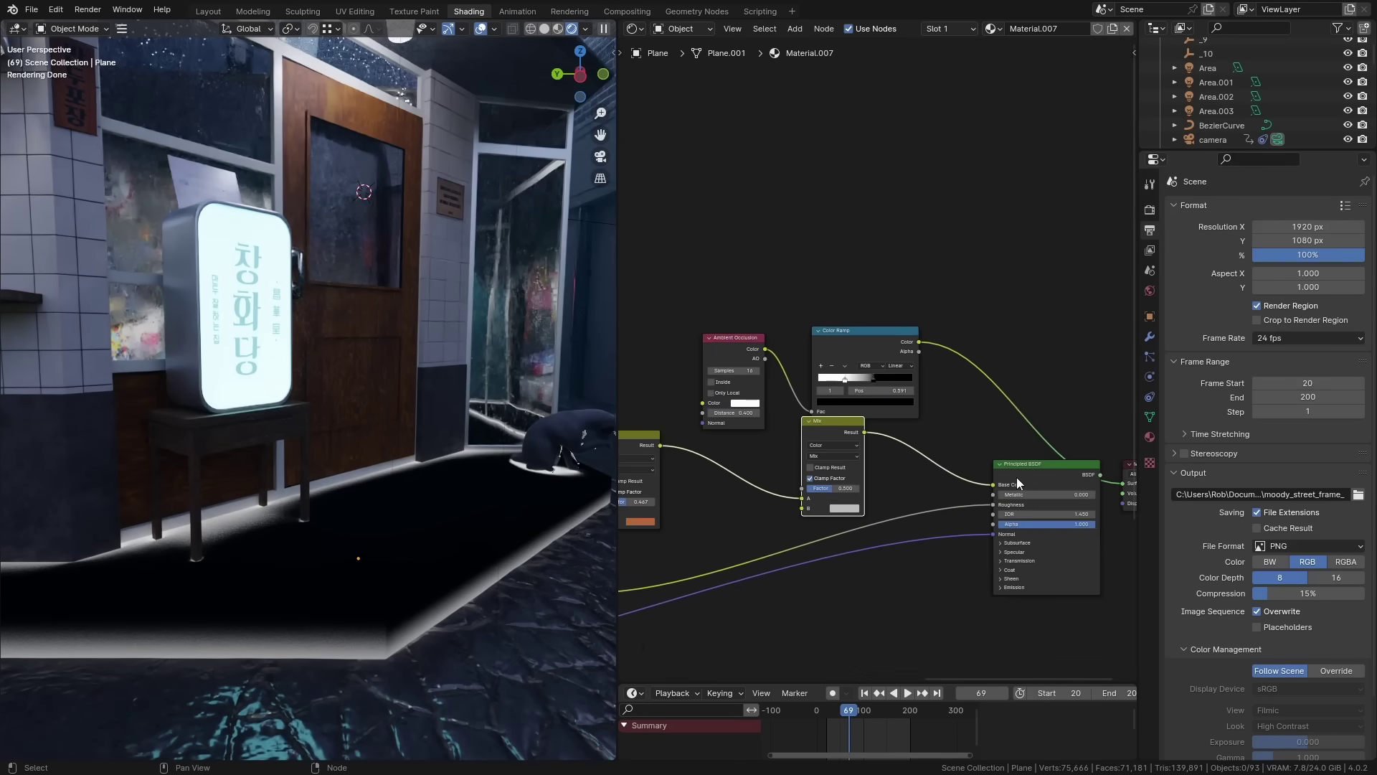
pyautogui.scroll(3, 1017, 477)
pyautogui.moveTo(1038, 463); pyautogui.dragTo(1032, 476)
pyautogui.moveTo(795, 419); pyautogui.dragTo(805, 422)
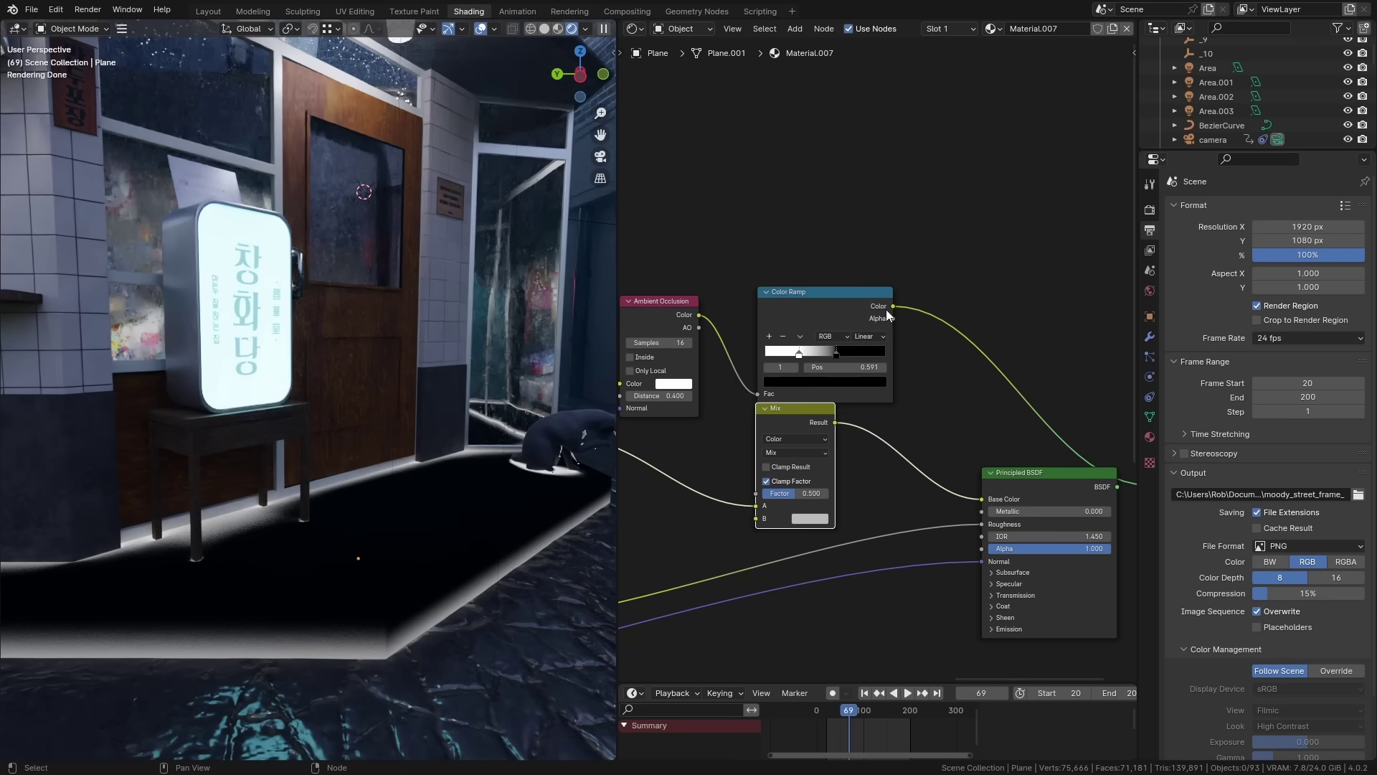
pyautogui.moveTo(885, 308); pyautogui.dragTo(780, 506)
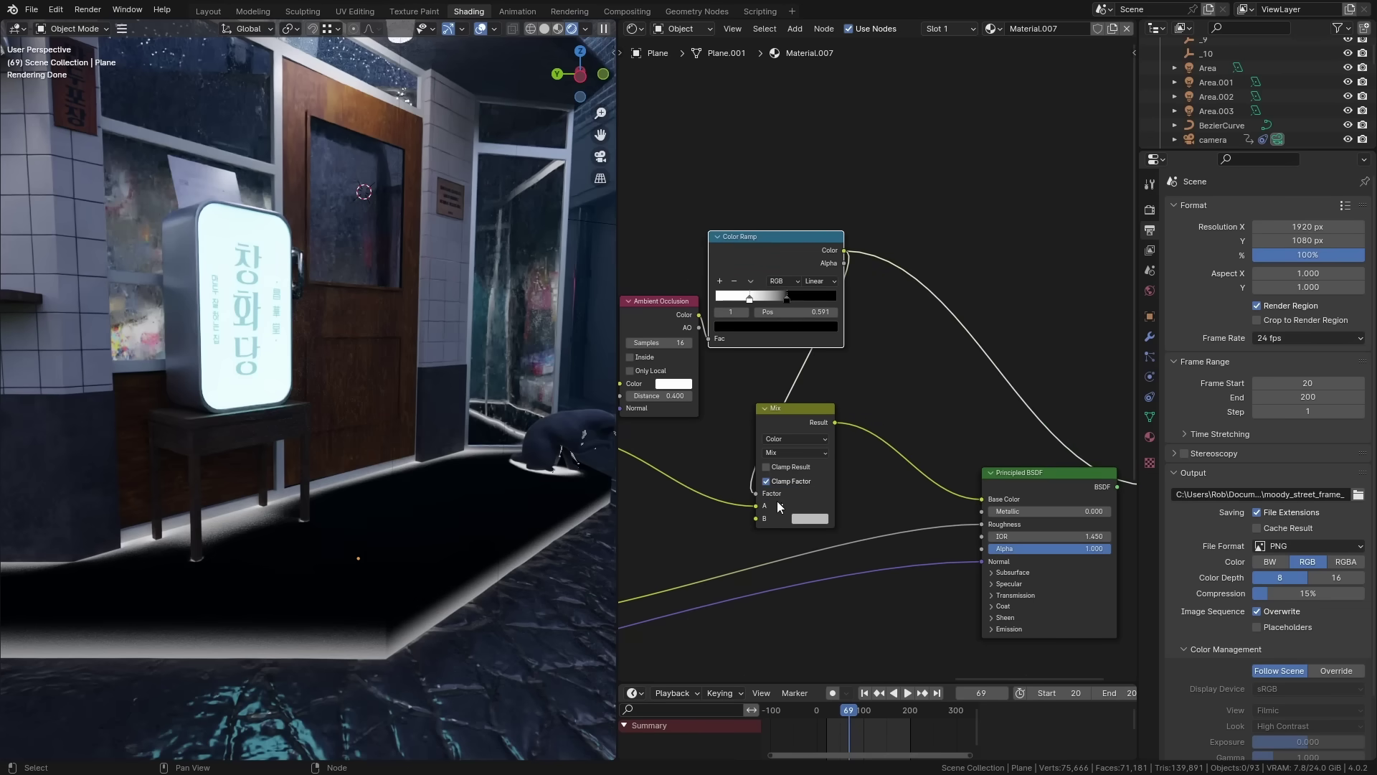
pyautogui.keyDown('ctrl'); pyautogui.keyDown('shift'); pyautogui.click(800, 425); pyautogui.keyUp('shift'); pyautogui.keyUp('ctrl')
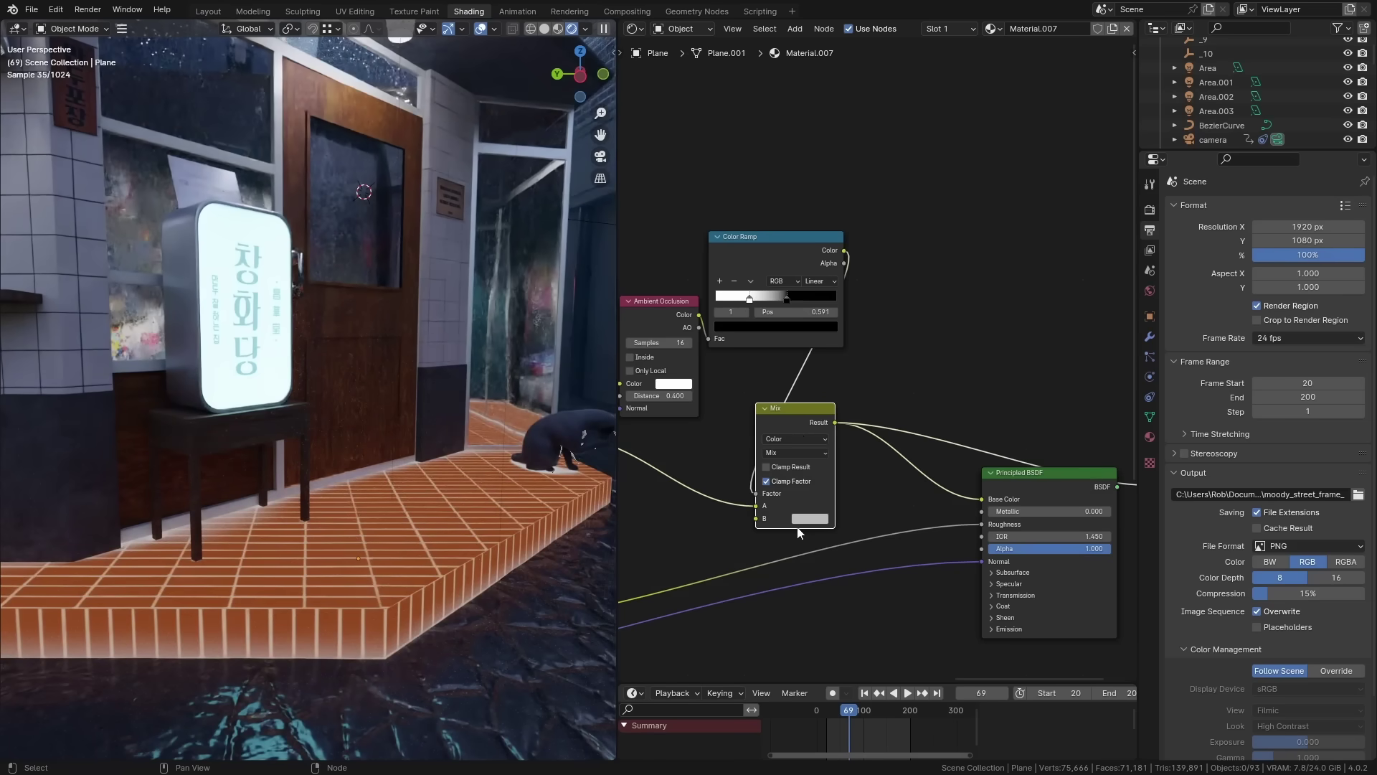
# Set the Mix blend mode to Overlay with a pure black B colour
pyautogui.scroll(5, 797, 527)
pyautogui.click(820, 510)
pyautogui.moveTo(956, 381); pyautogui.dragTo(956, 378)
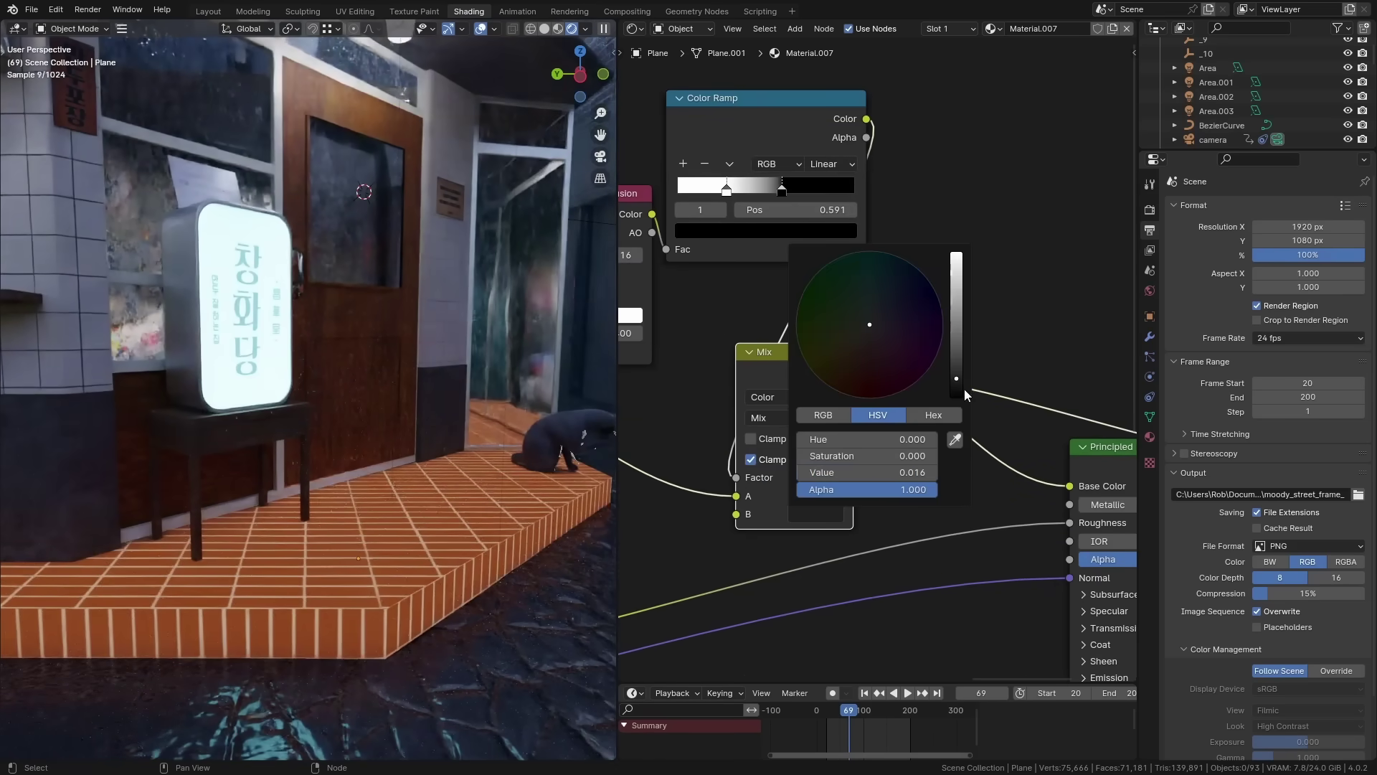
pyautogui.click(815, 421)
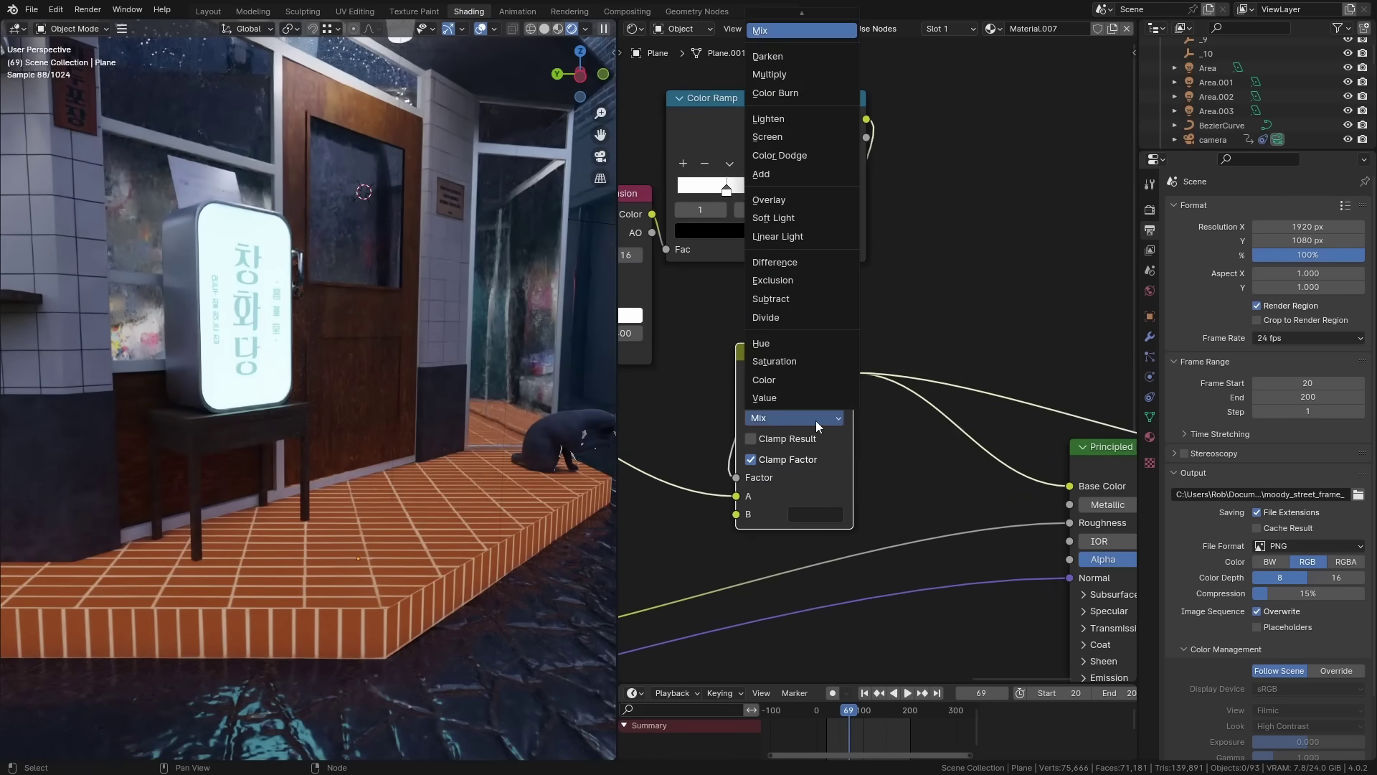
pyautogui.click(798, 196)
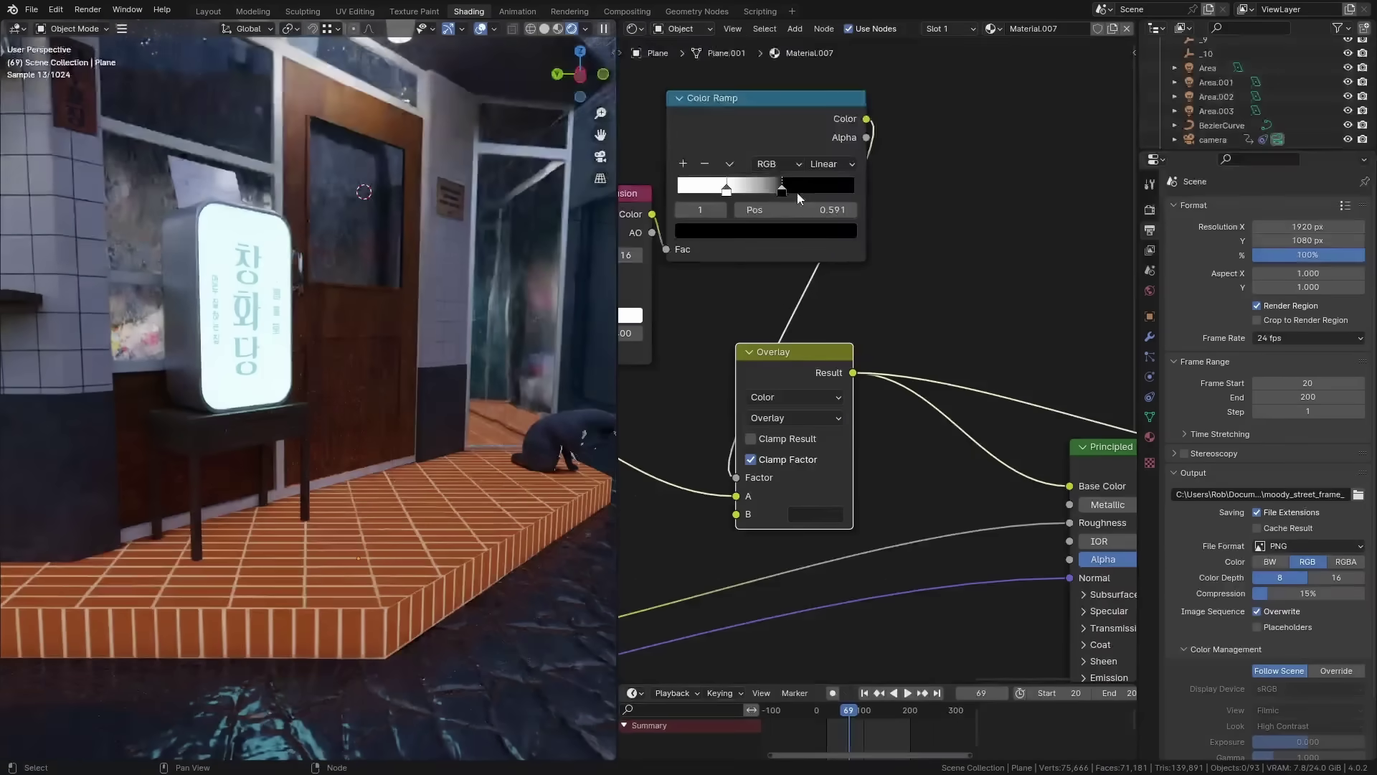
pyautogui.click(814, 513)
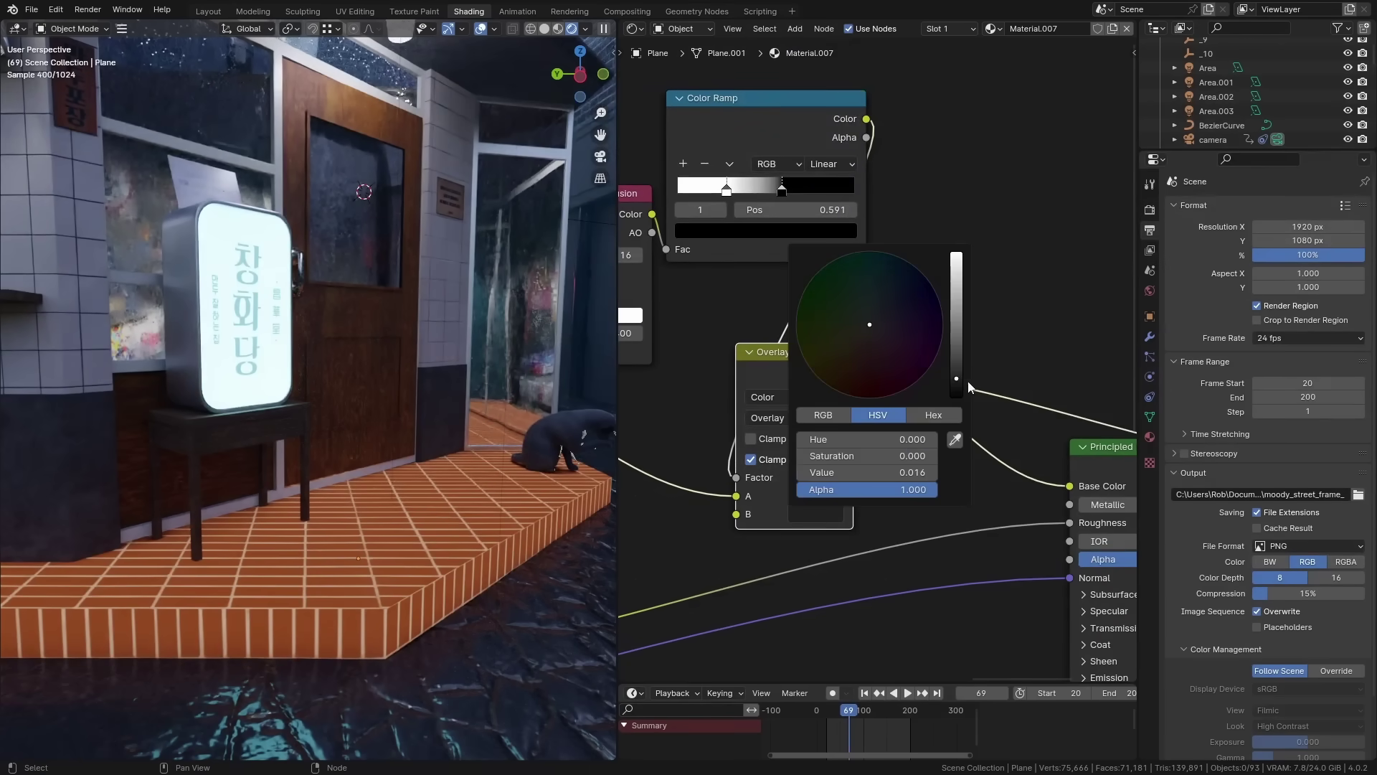
pyautogui.moveTo(968, 387)
pyautogui.mouseDown()
pyautogui.moveTo(966, 323)
pyautogui.moveTo(966, 403)
pyautogui.mouseUp()
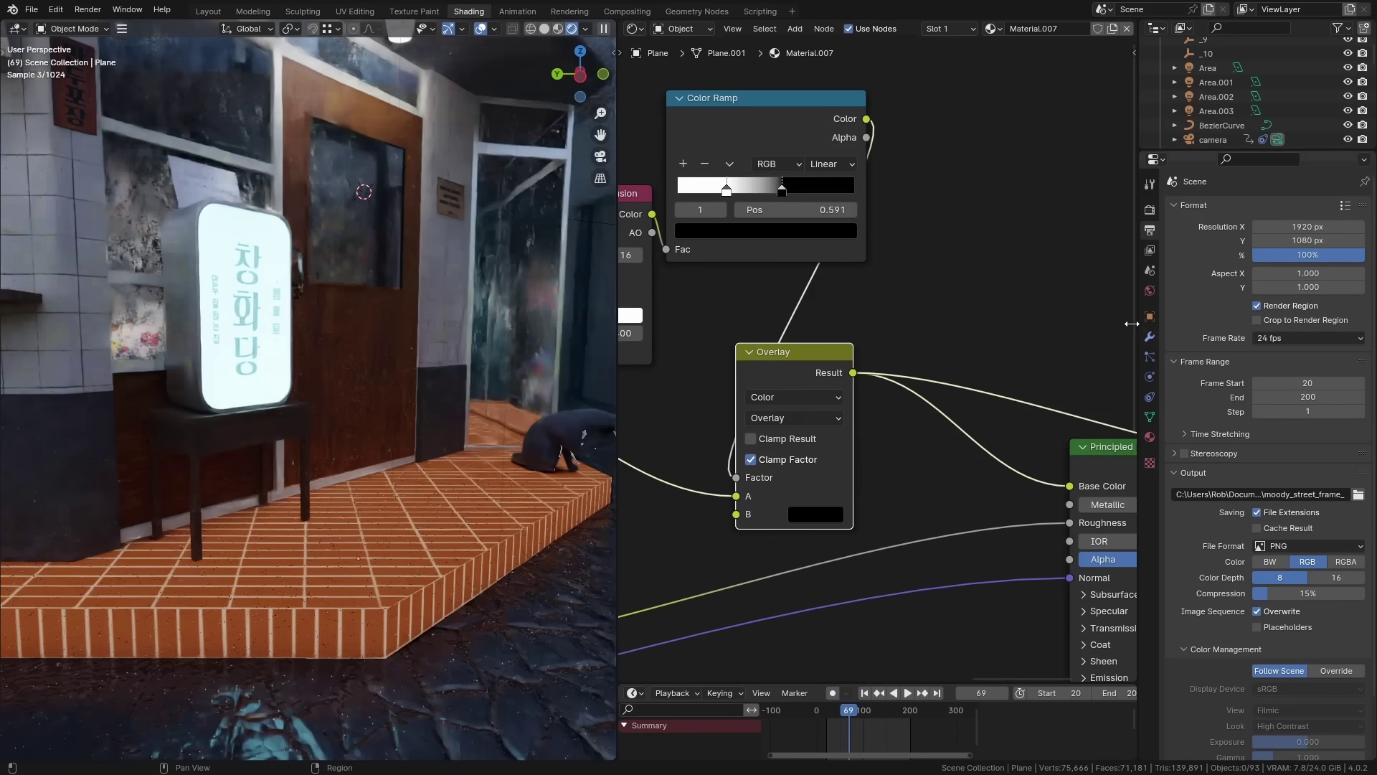
pyautogui.moveTo(1131, 324); pyautogui.dragTo(953, 300, button='middle')
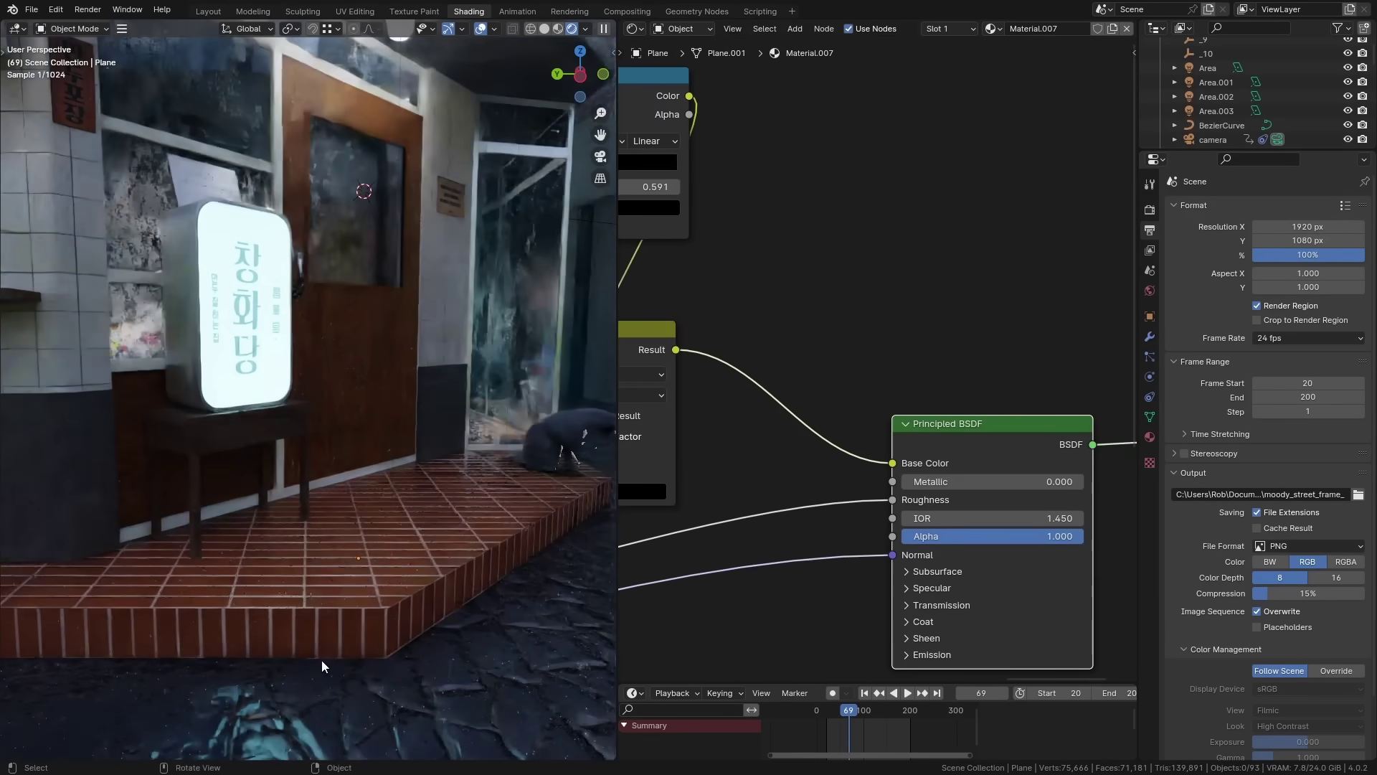
# Move the ramp's black stop to about 0.709 and its white stop to 0.459
pyautogui.moveTo(711, 286); pyautogui.dragTo(974, 419, button='middle')
pyautogui.scroll(3, 868, 302)
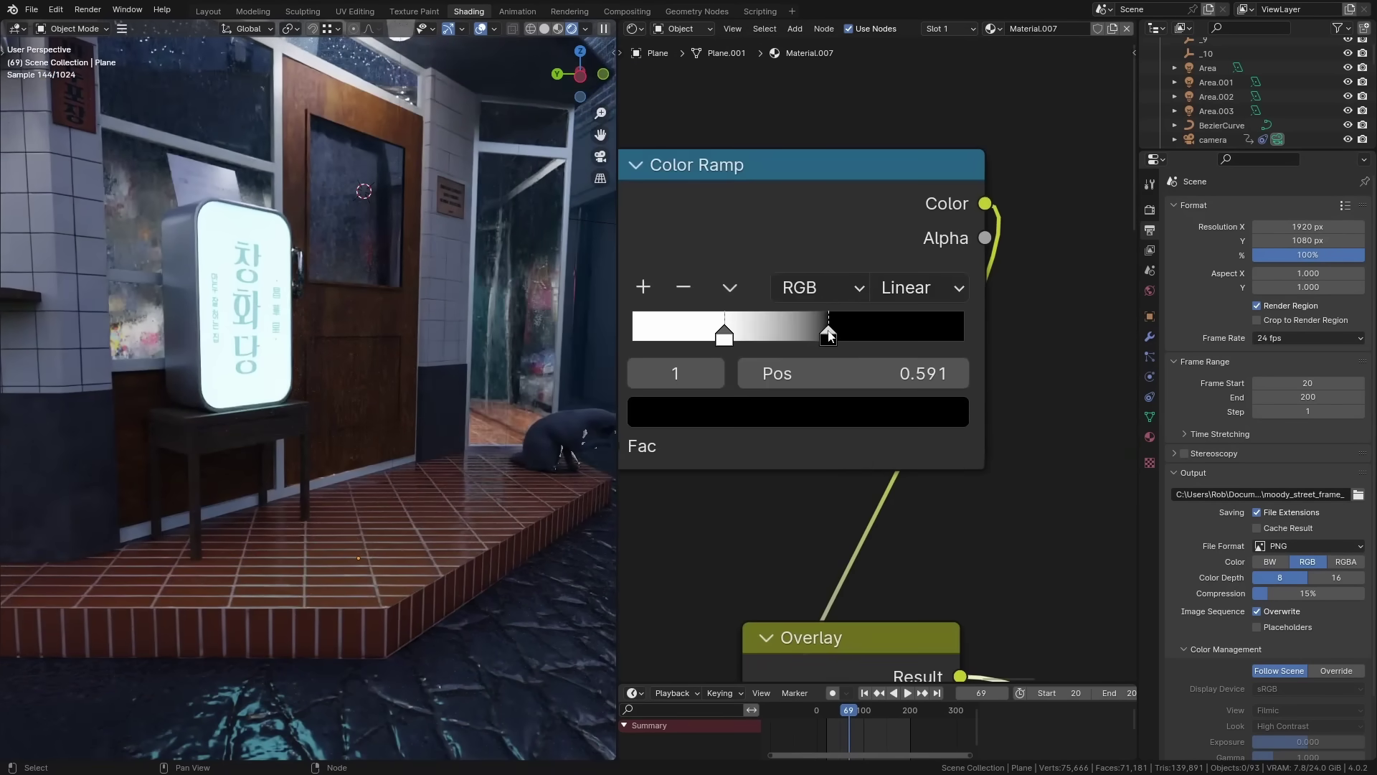
pyautogui.moveTo(828, 334); pyautogui.dragTo(857, 337)
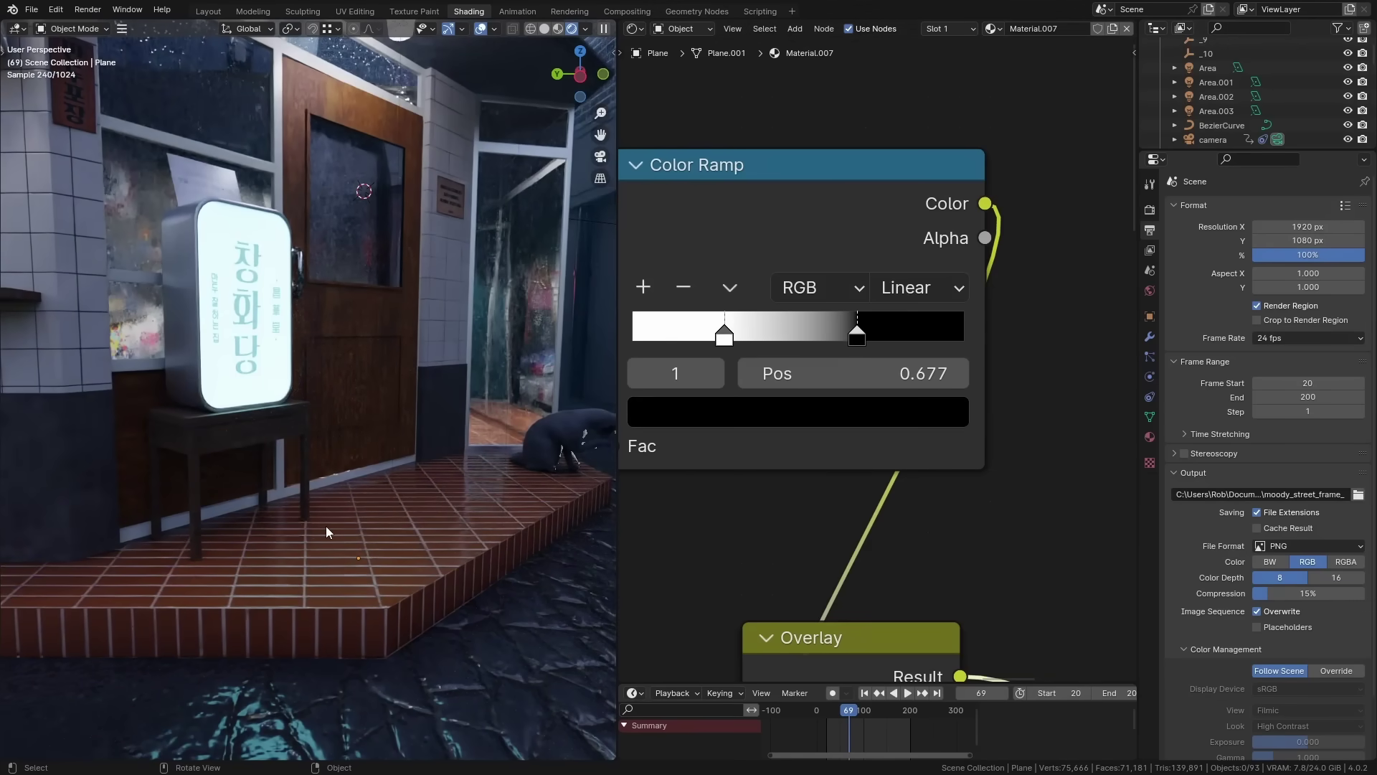
pyautogui.moveTo(857, 337)
pyautogui.mouseDown()
pyautogui.moveTo(840, 336)
pyautogui.moveTo(909, 350)
pyautogui.moveTo(869, 351)
pyautogui.mouseUp()
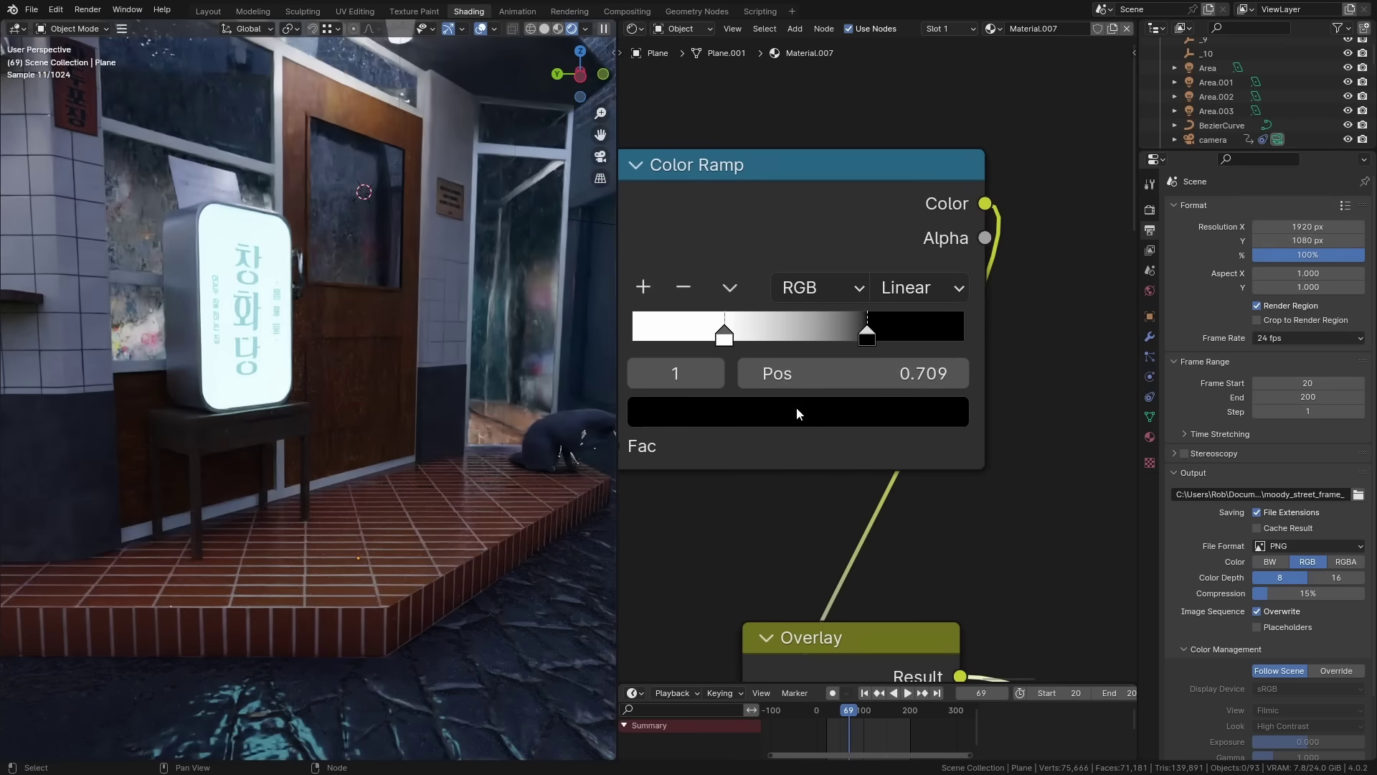
pyautogui.moveTo(724, 336); pyautogui.dragTo(790, 348)
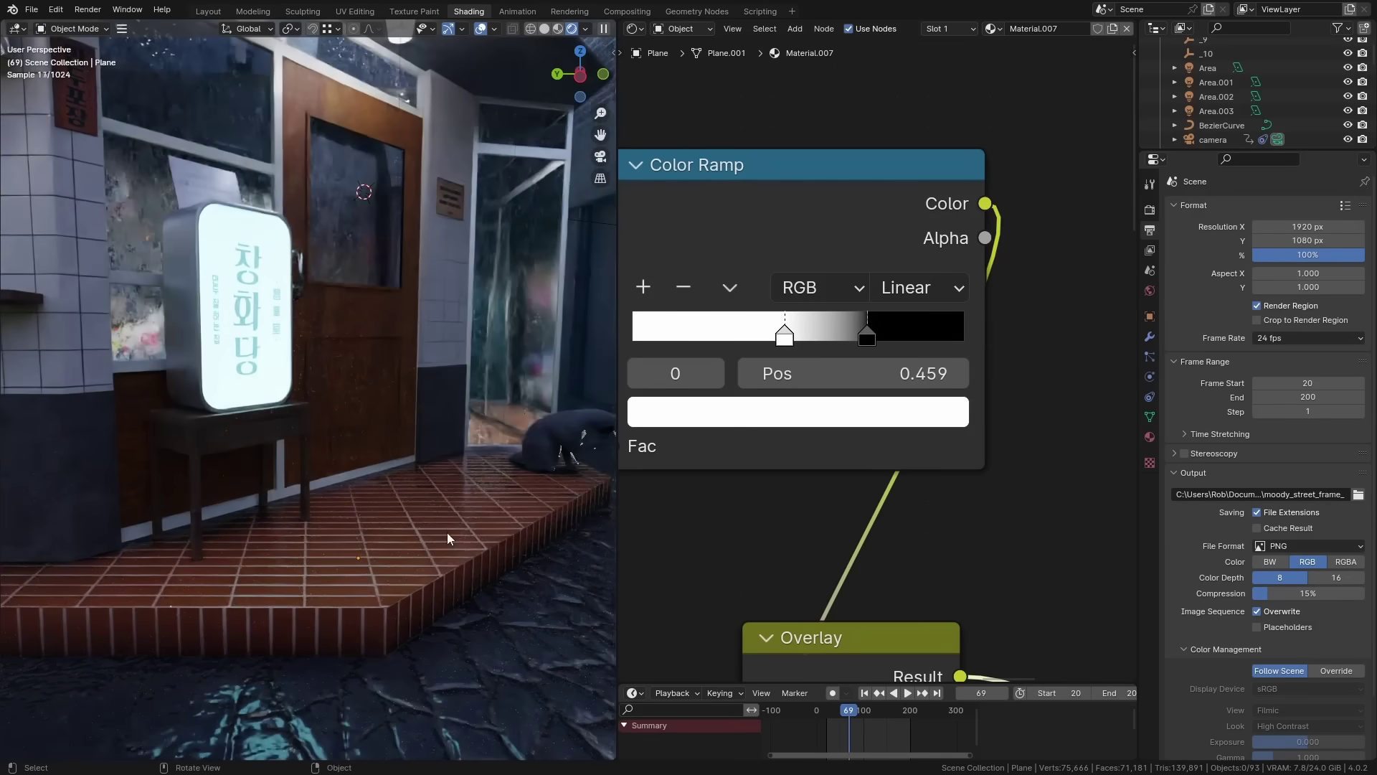
pyautogui.moveTo(446, 533); pyautogui.dragTo(407, 547, button='middle')
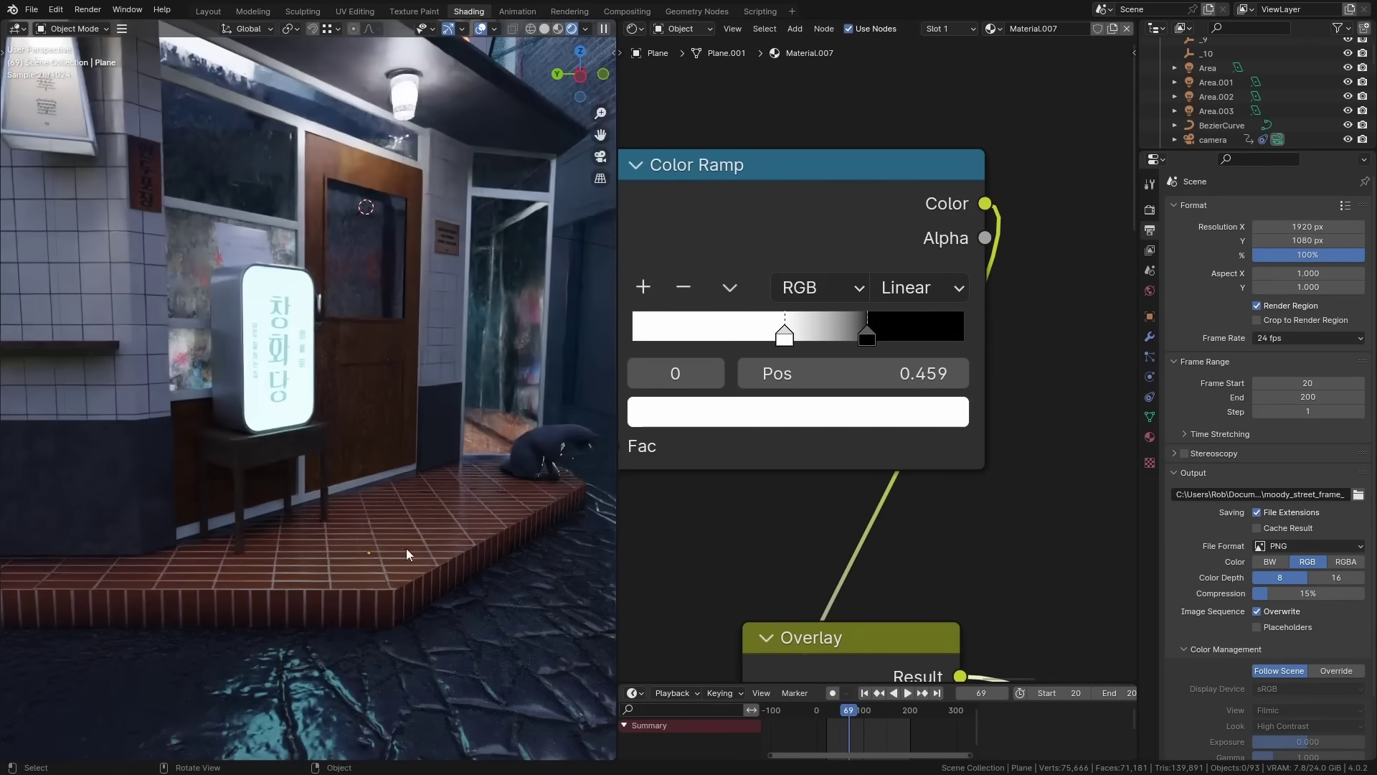
# Box-select the Ambient Occlusion, Color Ramp and Overlay nodes
pyautogui.scroll(-5, 841, 431)
pyautogui.moveTo(841, 431); pyautogui.dragTo(915, 402, button='middle')
pyautogui.moveTo(757, 259); pyautogui.dragTo(959, 512)
# Pack the selected nodes into a node group named Dirt
pyautogui.hotkey('ctrl', 'g')
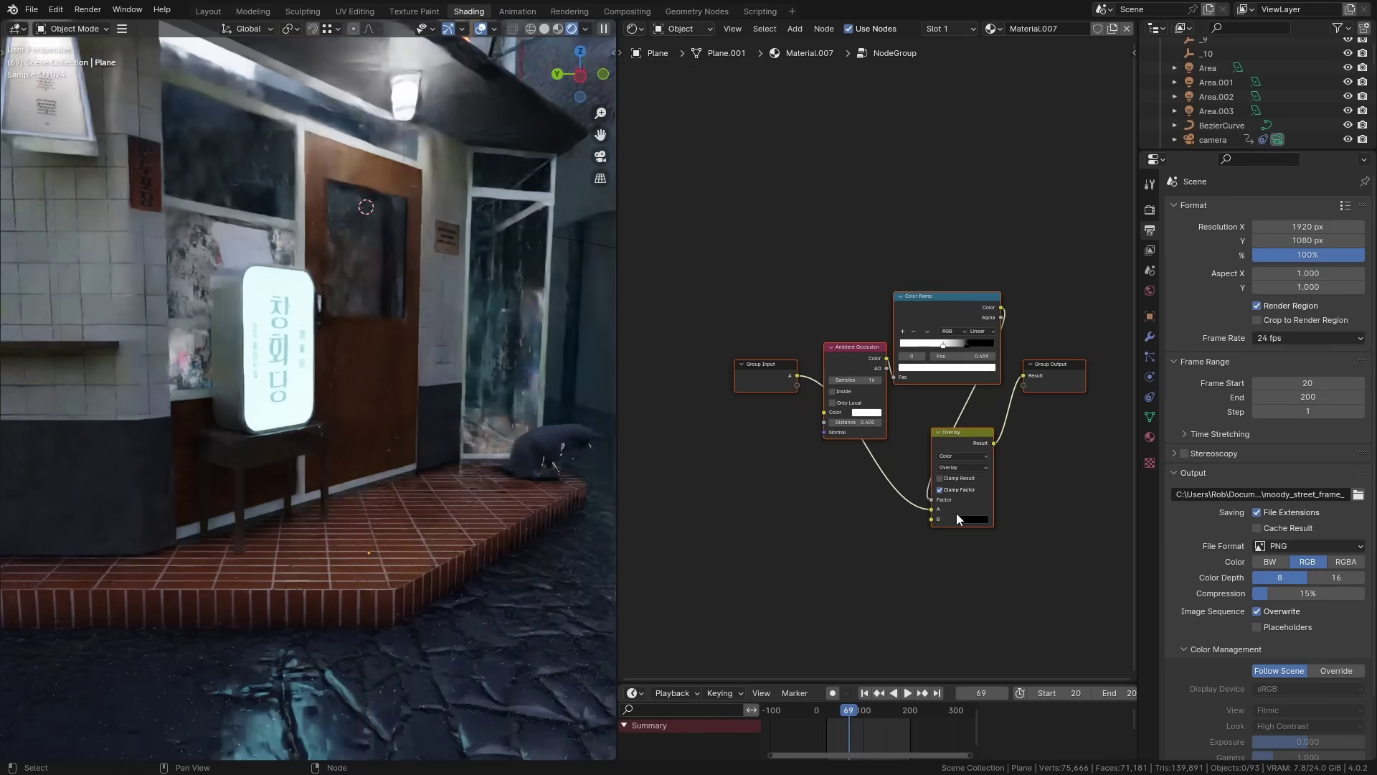
pyautogui.press('Tab')
pyautogui.scroll(3, 841, 369)
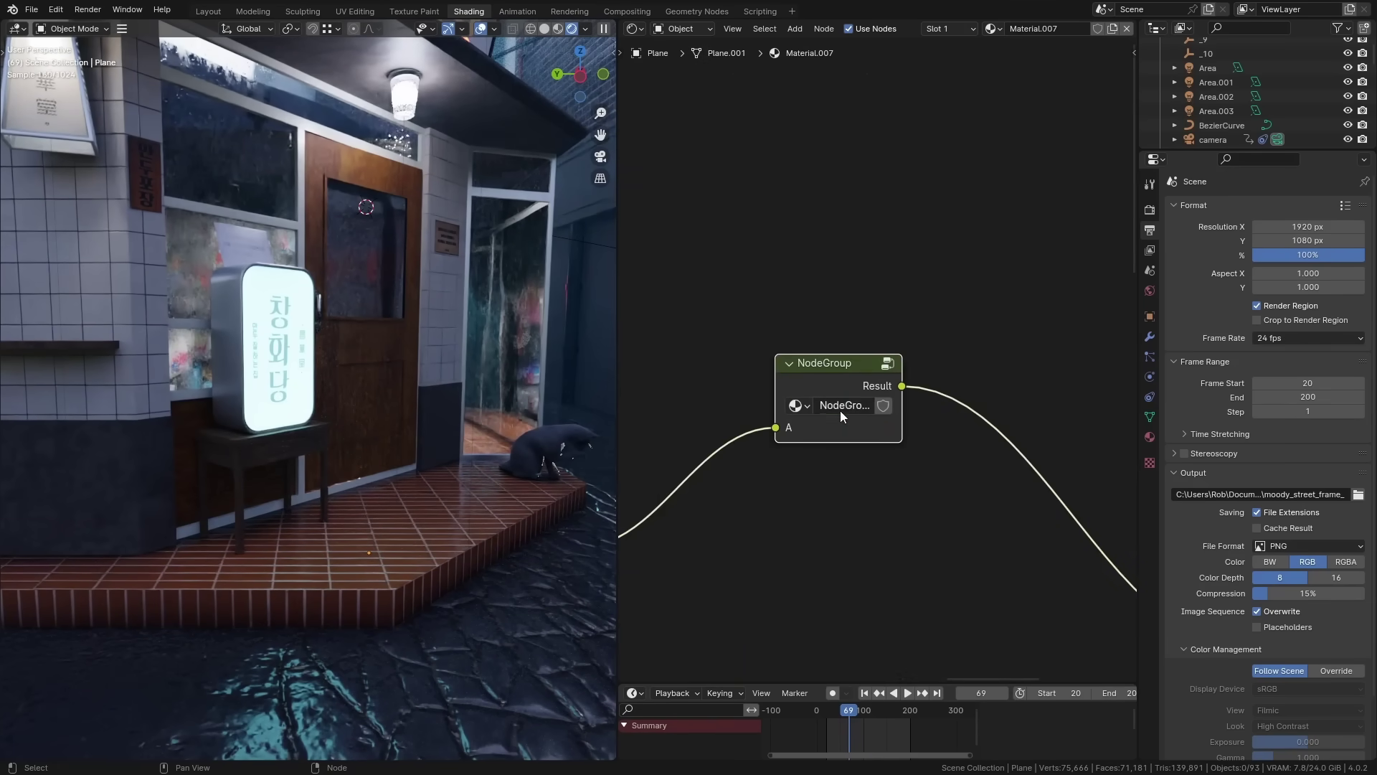
pyautogui.write('Dirt')
pyautogui.press('Return')
# Insert the Dirt group on the cement plane's Base Color link
pyautogui.click(198, 549)
pyautogui.moveTo(216, 600); pyautogui.dragTo(83, 562, button='middle')
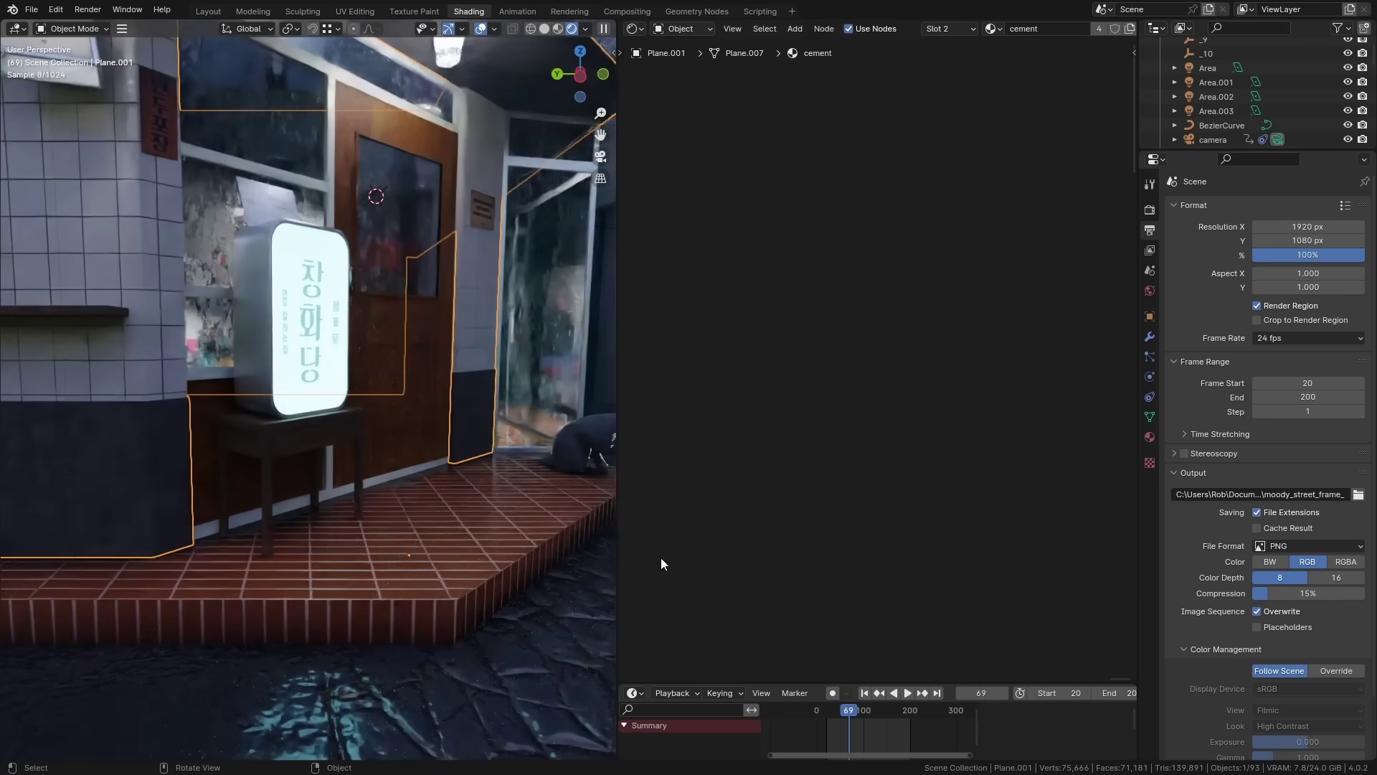
pyautogui.moveTo(717, 534); pyautogui.dragTo(1028, 452, button='middle')
pyautogui.moveTo(818, 487); pyautogui.dragTo(991, 503)
pyautogui.hotkey('shift', 'a')
pyautogui.moveTo(777, 437)
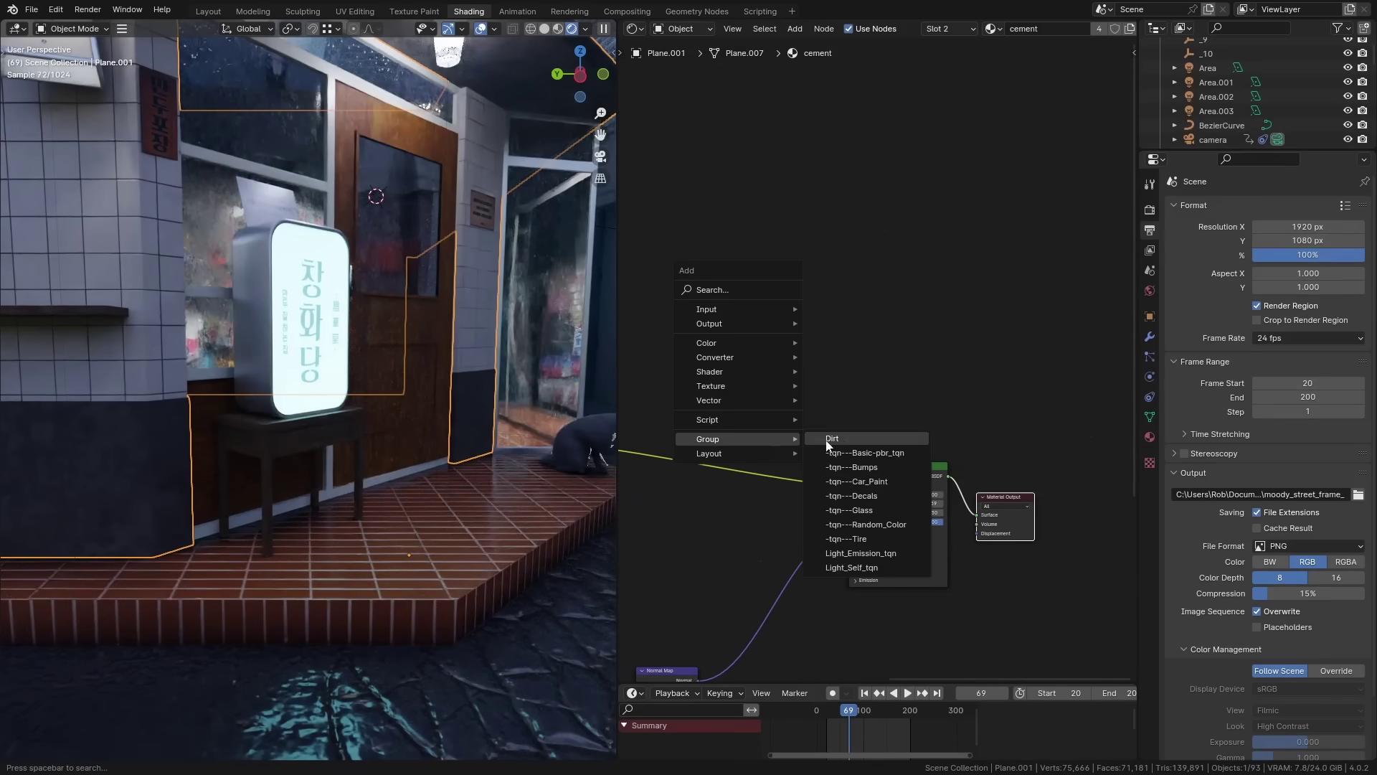
pyautogui.click(832, 438)
pyautogui.click(773, 479)
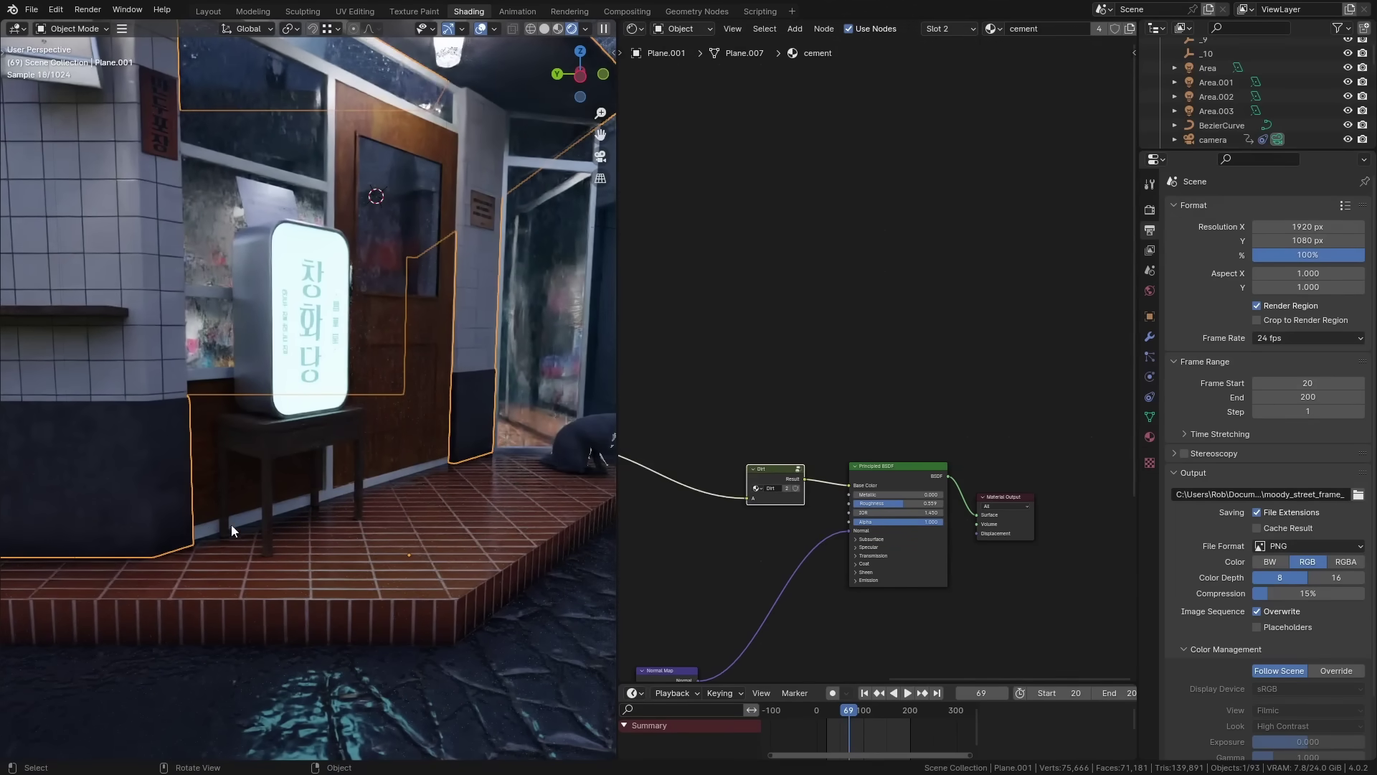
pyautogui.scroll(-2, 231, 528)
# Insert the Dirt group on the wall material's Base Color link
pyautogui.moveTo(231, 530); pyautogui.dragTo(306, 522, button='middle')
pyautogui.keyDown('shift'); pyautogui.moveTo(524, 462); pyautogui.dragTo(492, 547, button='middle'); pyautogui.keyUp('shift')
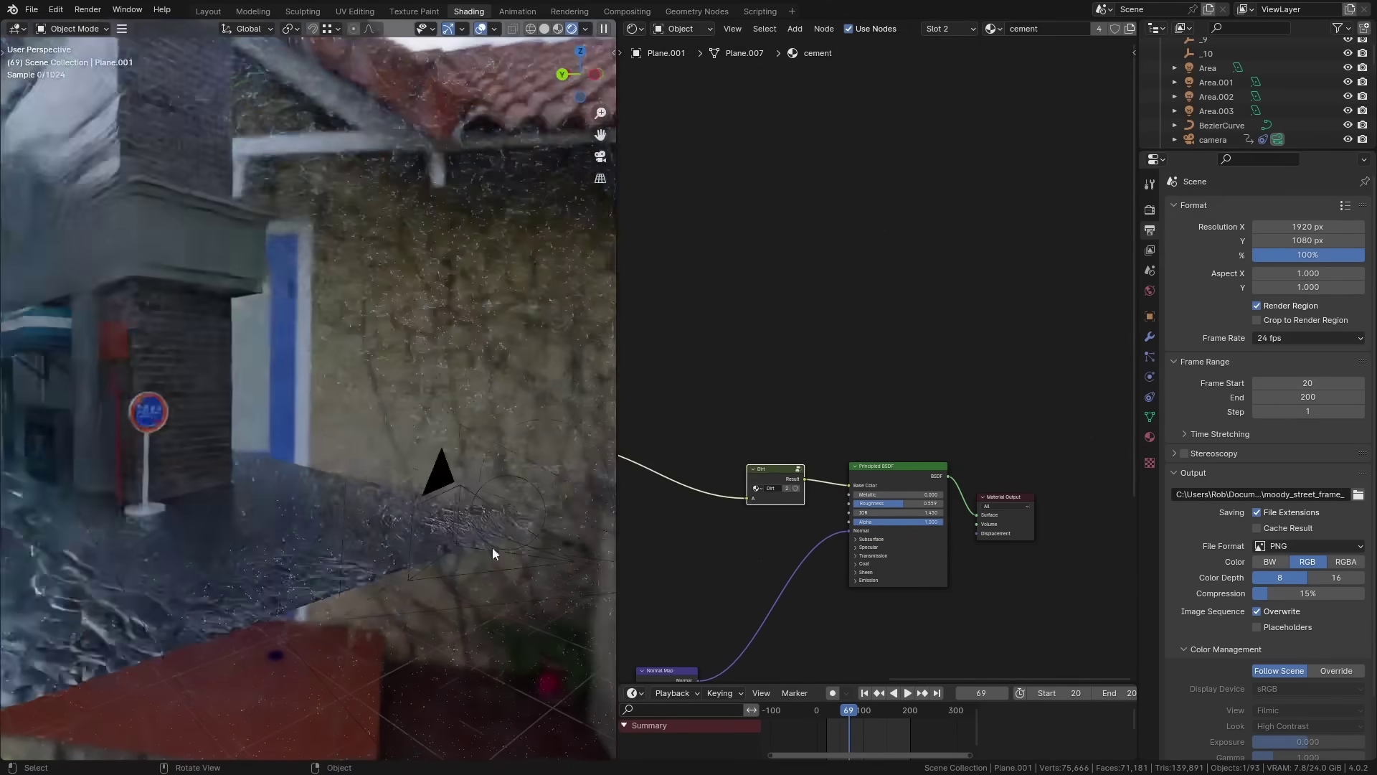
pyautogui.keyDown('shift'); pyautogui.moveTo(368, 488); pyautogui.dragTo(493, 493, button='middle'); pyautogui.keyUp('shift')
pyautogui.scroll(3, 367, 490)
pyautogui.scroll(3, 368, 491)
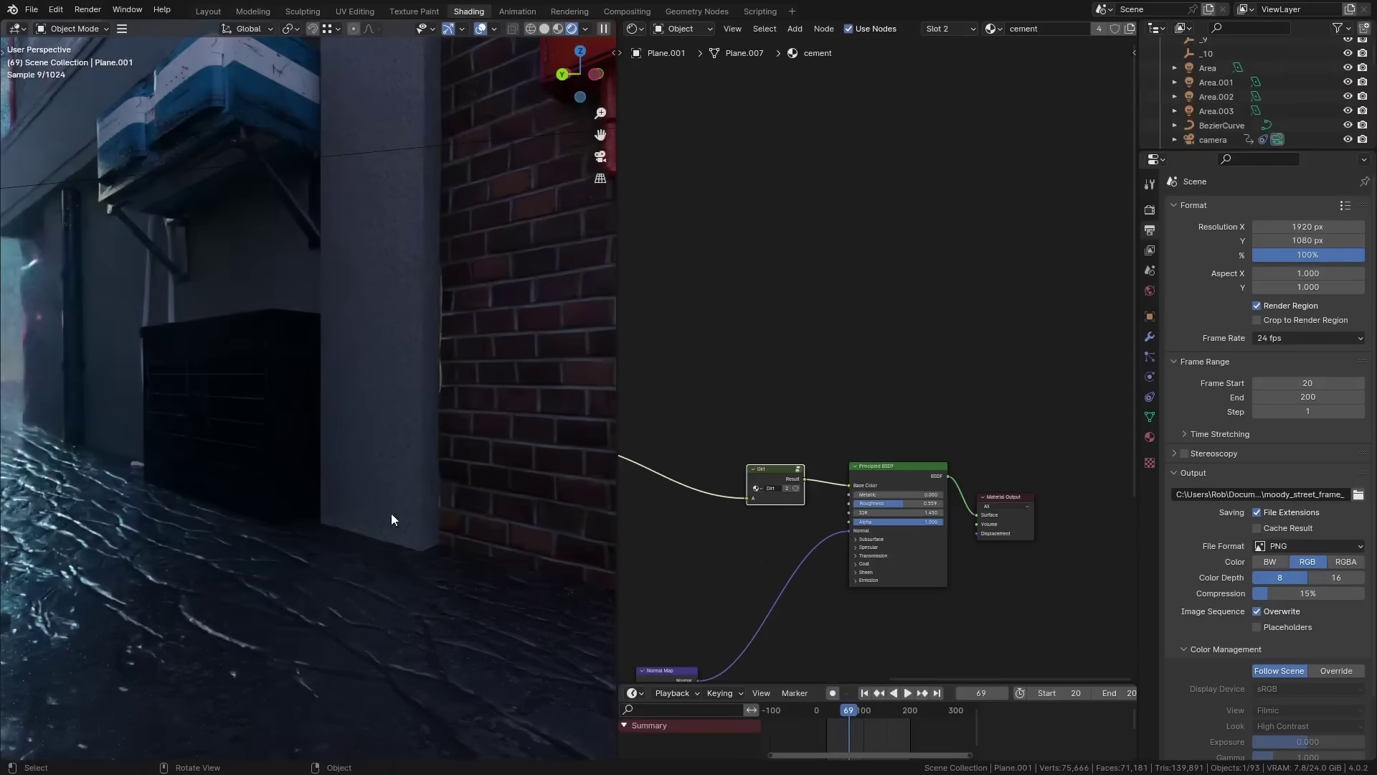
pyautogui.click(390, 513)
pyautogui.hotkey('shift', 'a')
pyautogui.moveTo(855, 432)
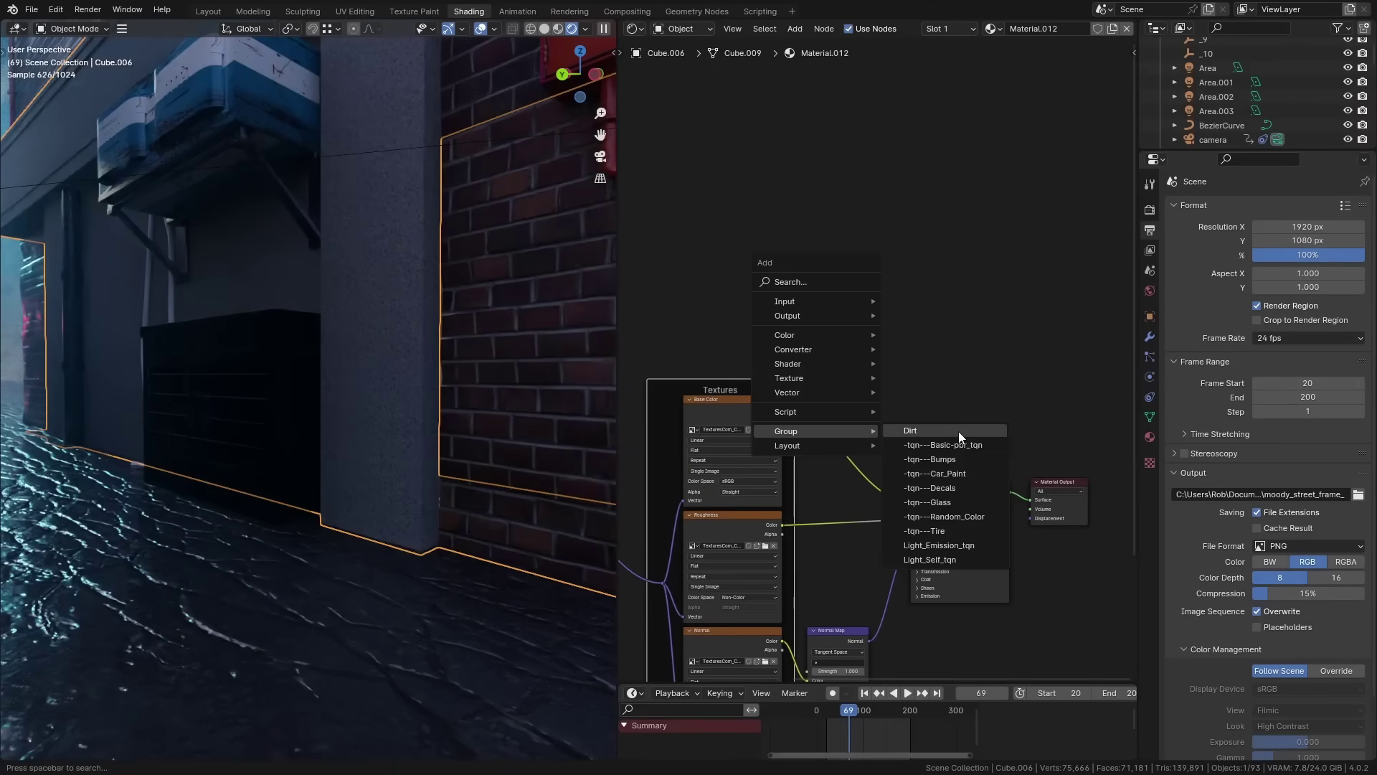
pyautogui.click(958, 430)
pyautogui.click(851, 466)
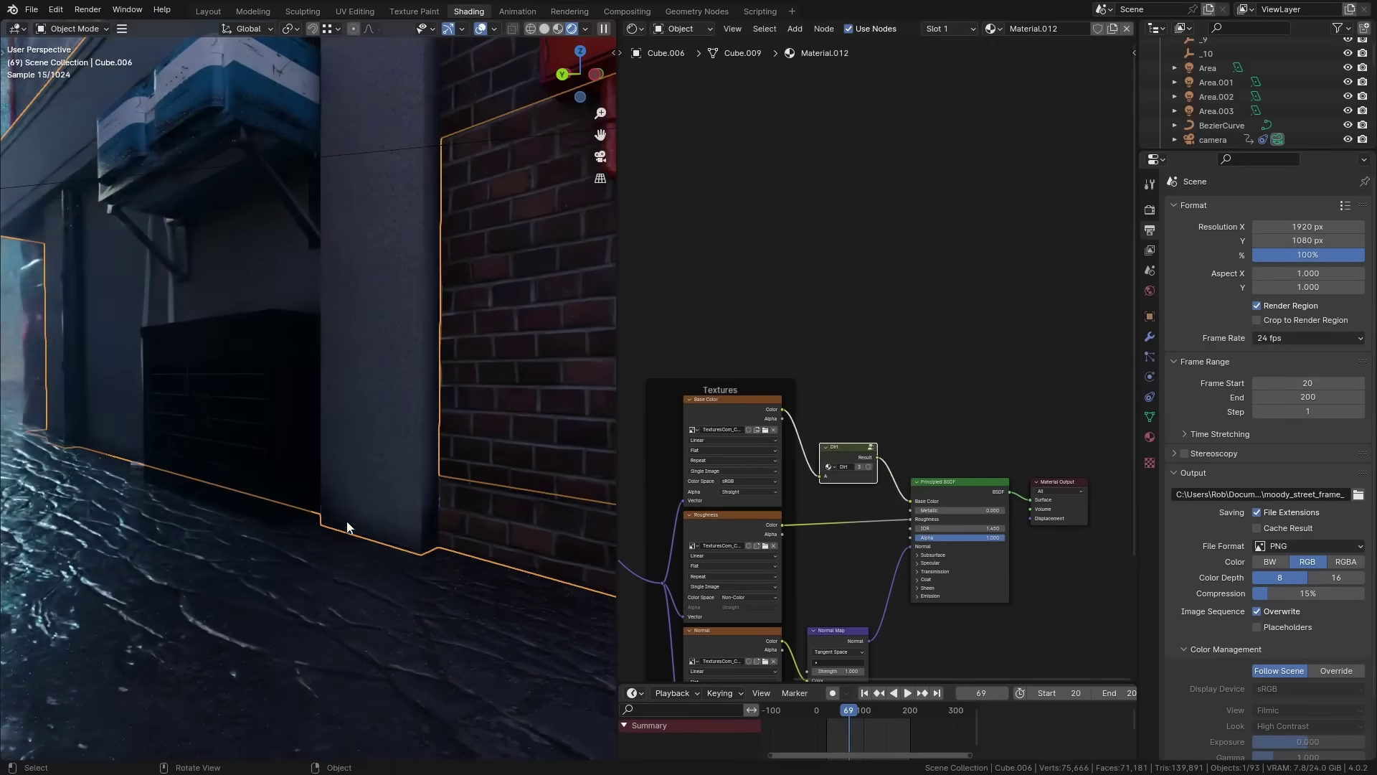
# Insert the Dirt group on the brick pillar's Base Color link, then deselect it
pyautogui.click(520, 526)
pyautogui.hotkey('shift', 'a')
pyautogui.moveTo(863, 432)
pyautogui.click(983, 431)
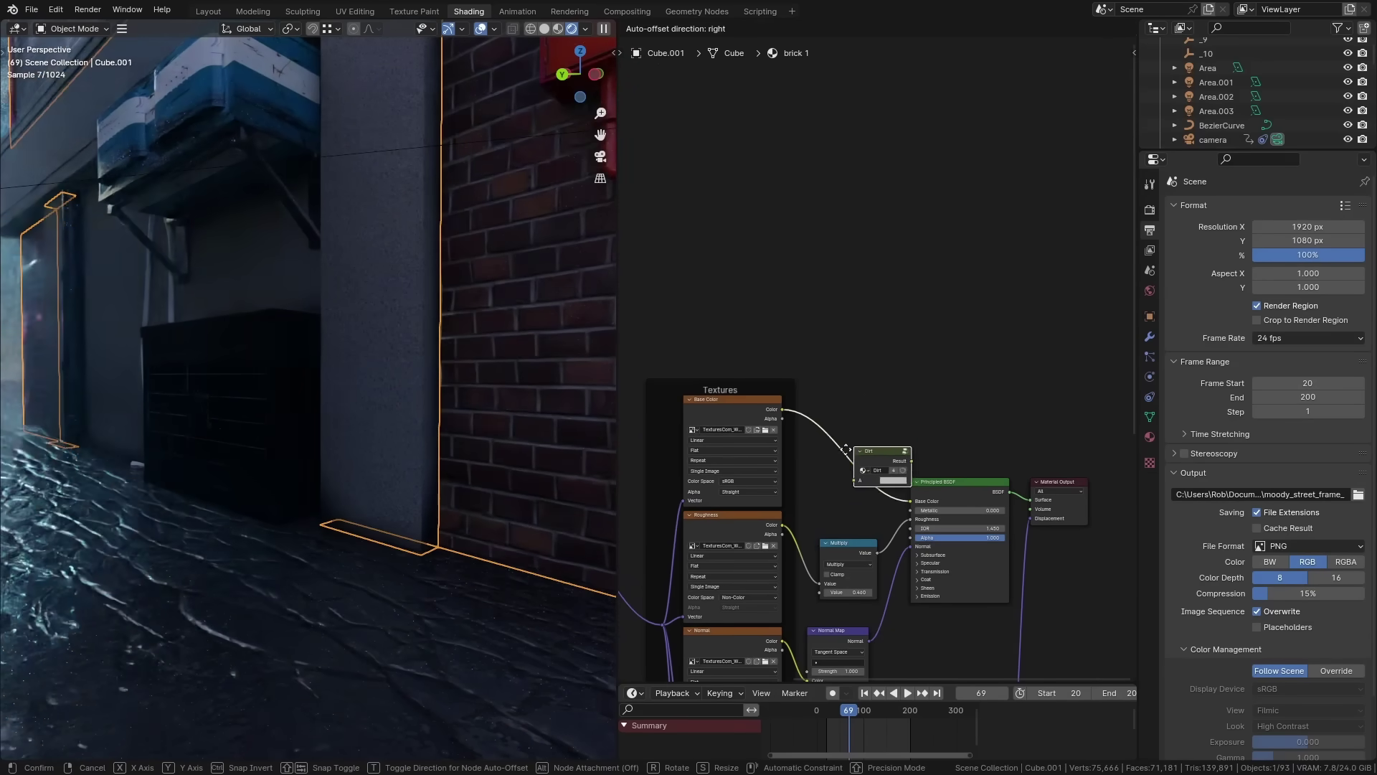
pyautogui.click(812, 455)
pyautogui.hotkey('alt', 'a')
# Orbit around the street scene to inspect the window, cat and door
pyautogui.scroll(-4, 459, 545)
pyautogui.scroll(2, 480, 572)
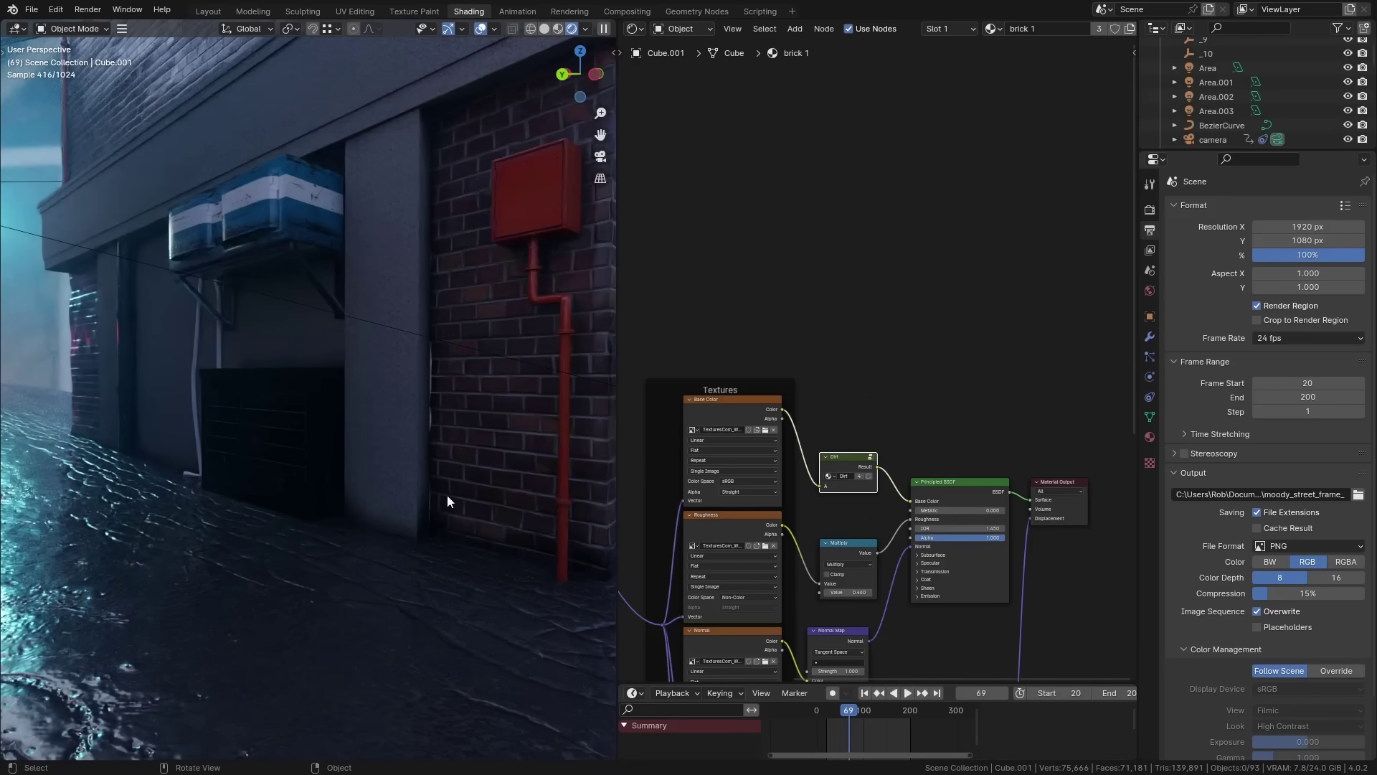
pyautogui.scroll(-2, 402, 509)
pyautogui.keyDown('shift'); pyautogui.moveTo(402, 509); pyautogui.dragTo(480, 609, button='middle'); pyautogui.keyUp('shift')
pyautogui.scroll(2, 420, 555)
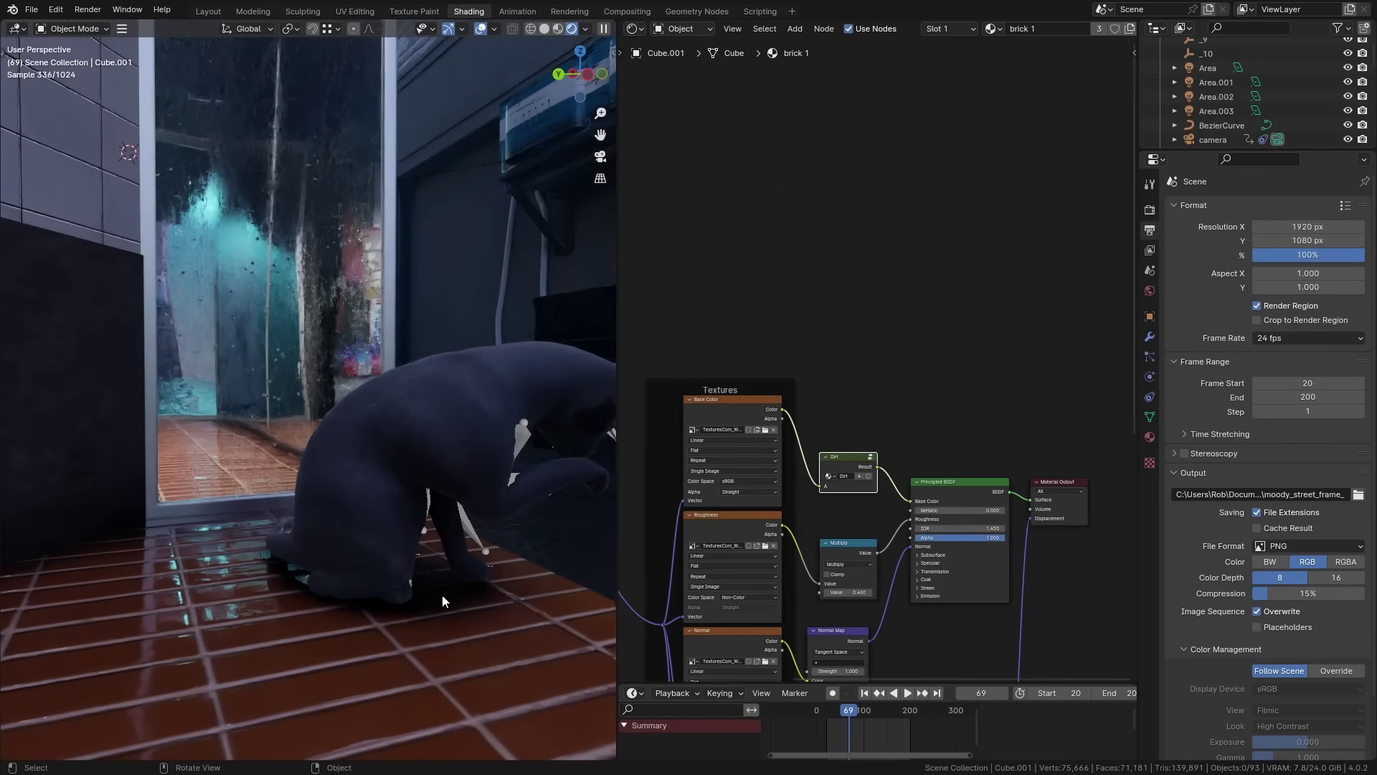
pyautogui.scroll(-3, 458, 595)
pyautogui.scroll(3, 463, 598)
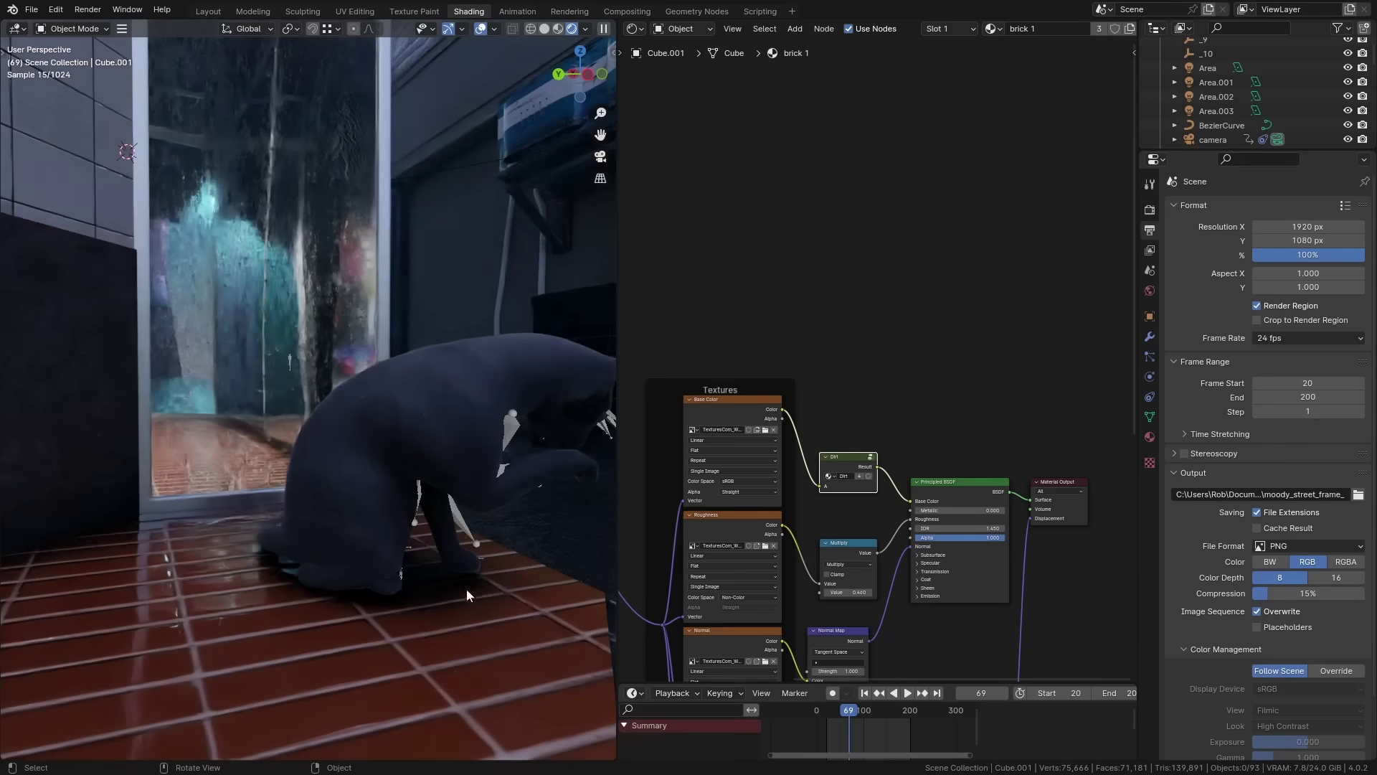
pyautogui.scroll(-3, 410, 588)
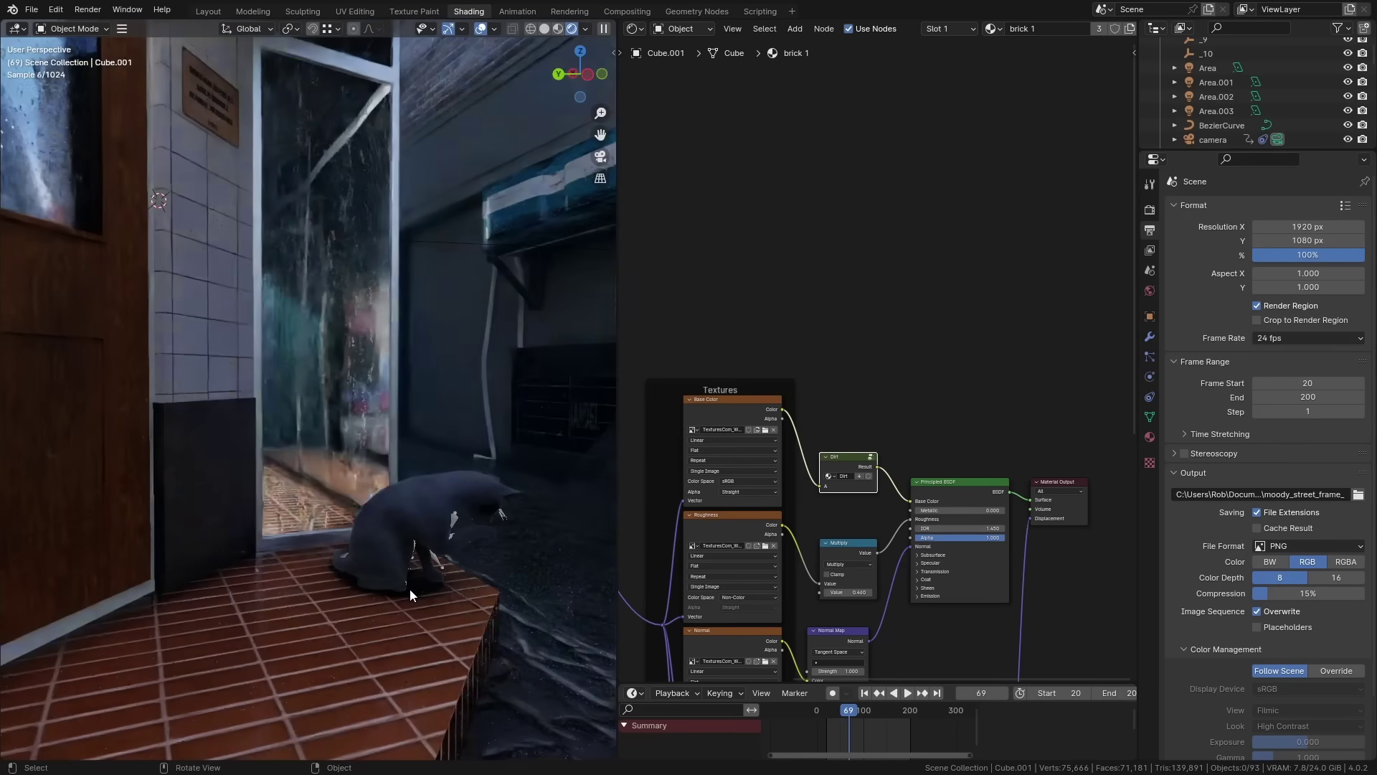
pyautogui.moveTo(410, 588); pyautogui.dragTo(419, 632, button='middle')
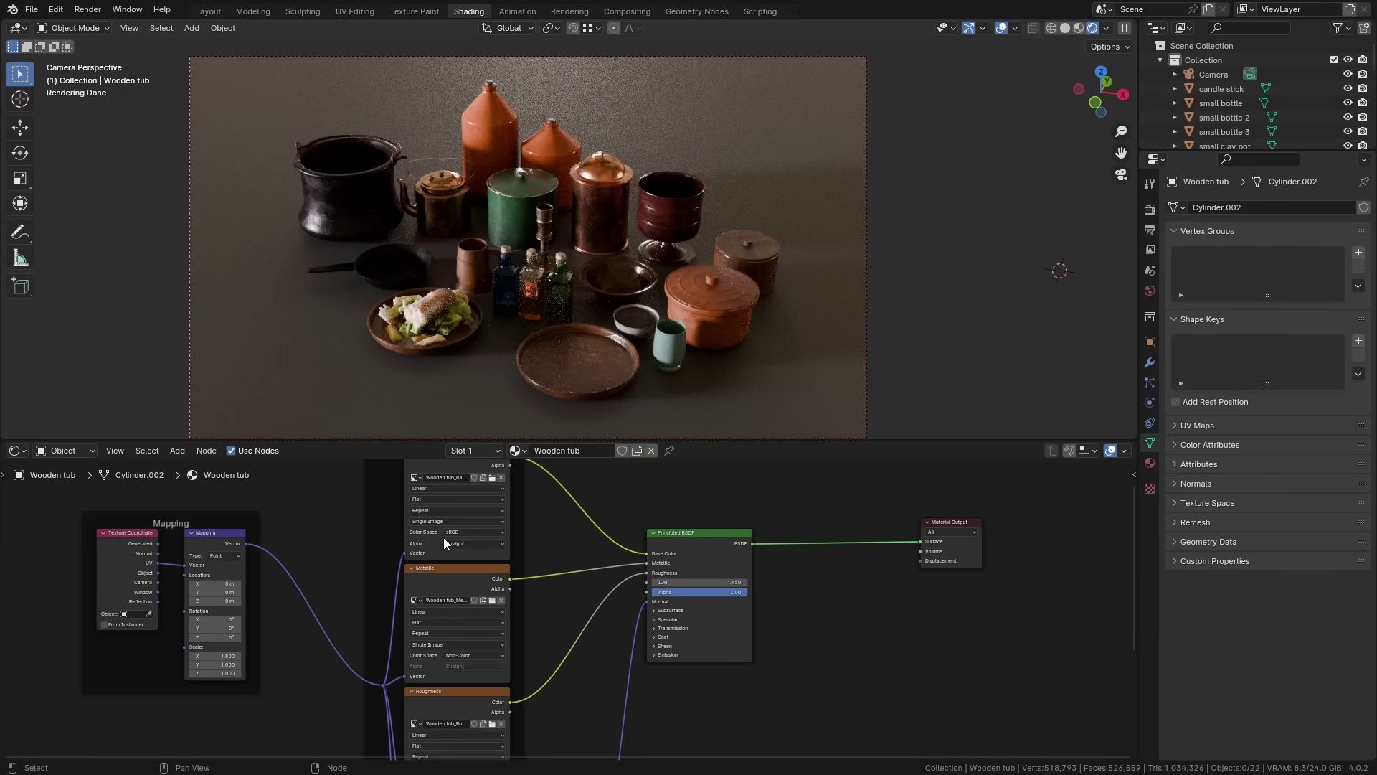
# Raise the Wooden tub's Sheen Weight to 1.000, with Roughness 0.500 and white tint
pyautogui.scroll(4, 631, 604)
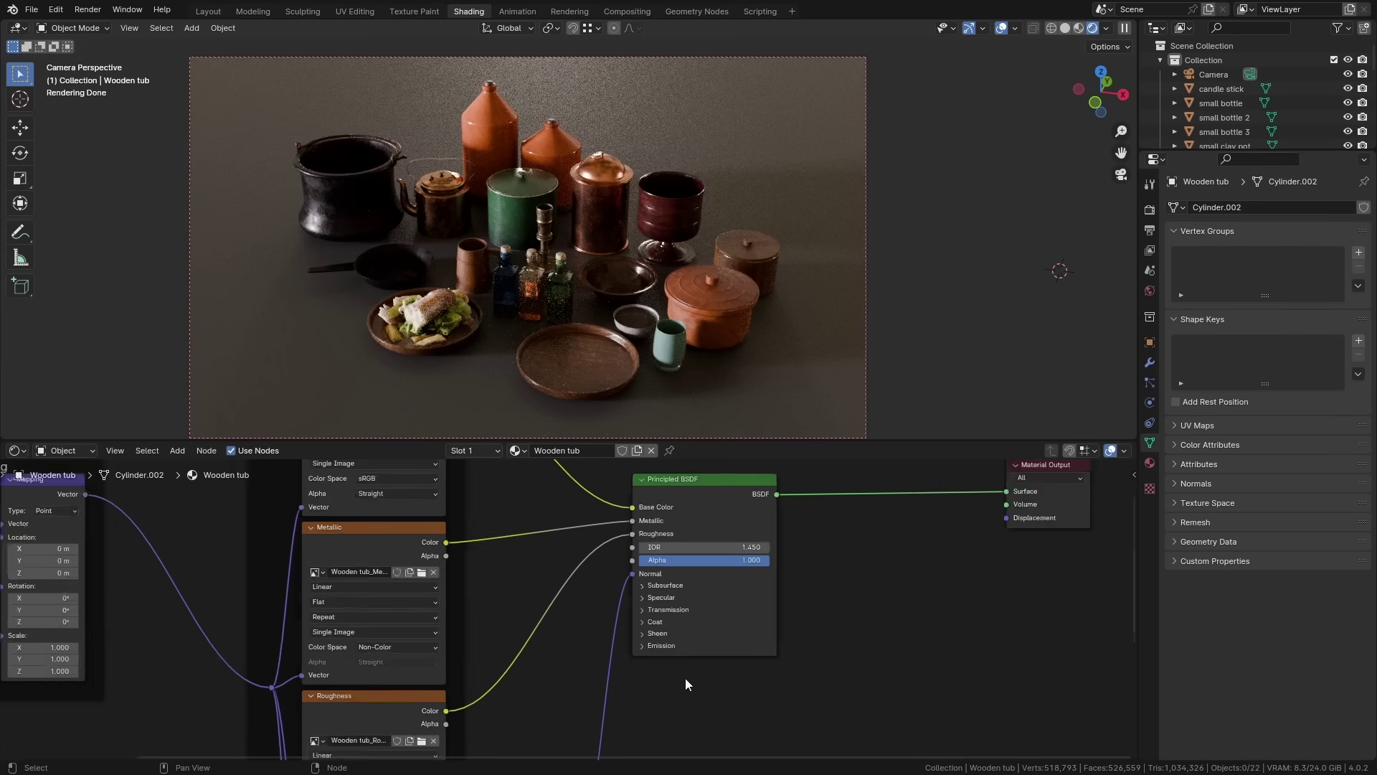
pyautogui.click(625, 601)
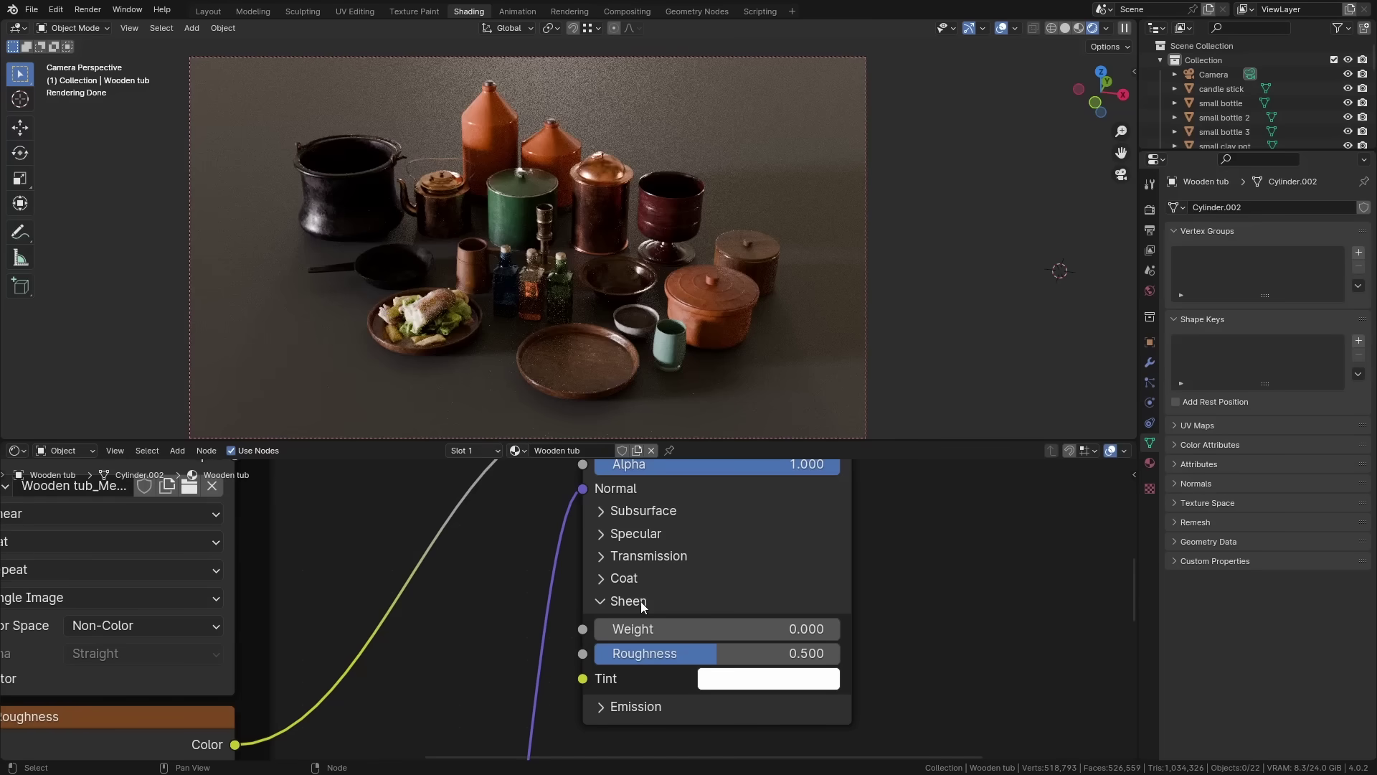
pyautogui.scroll(1, 640, 601)
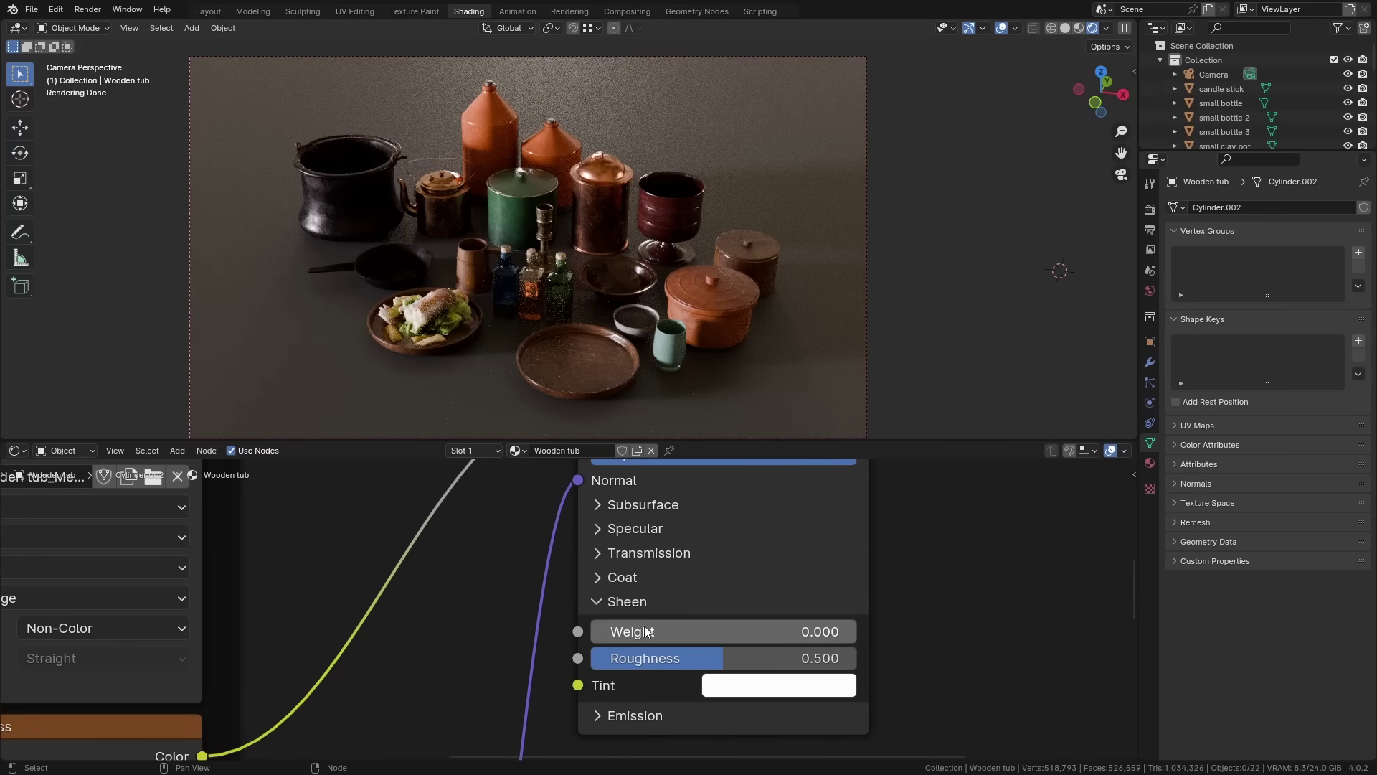
pyautogui.scroll(5, 789, 251)
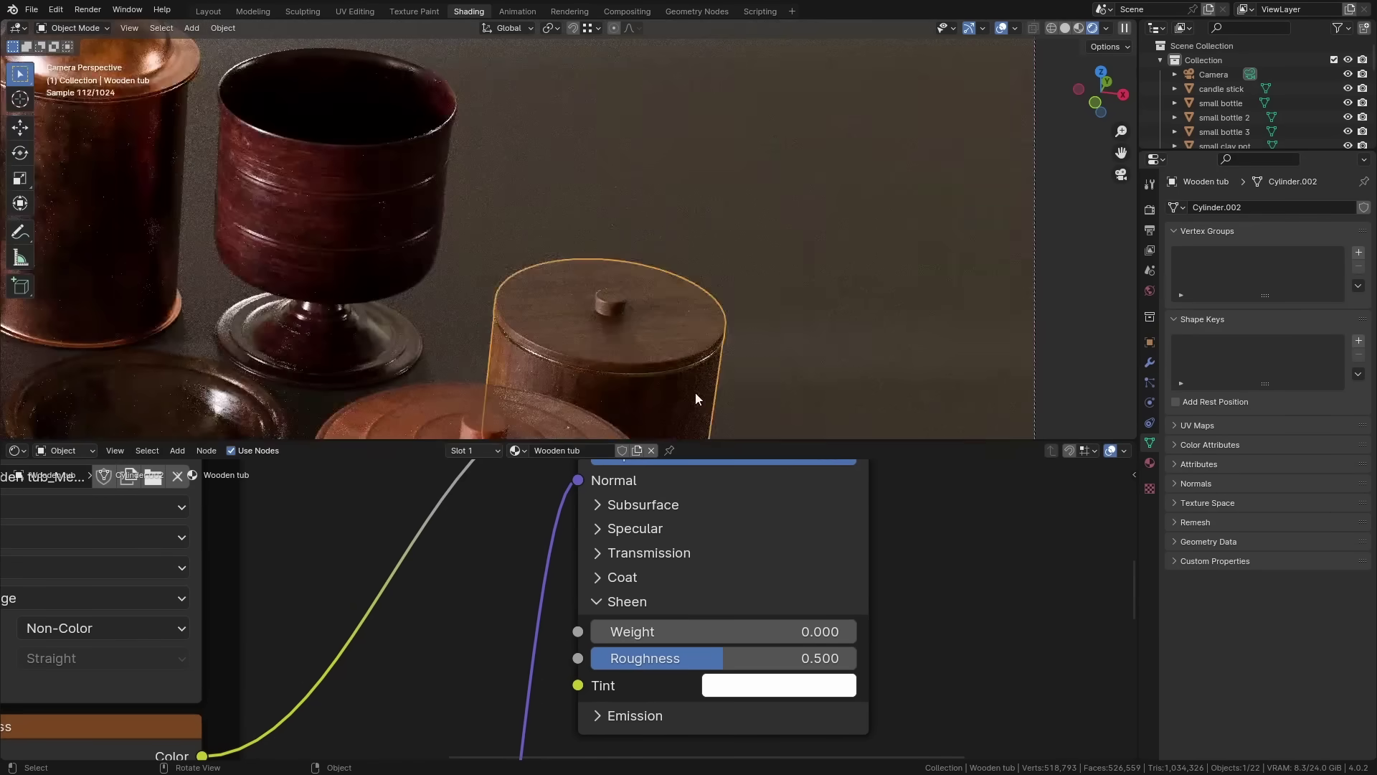
pyautogui.scroll(1, 695, 391)
pyautogui.click(618, 285)
pyautogui.scroll(3, 640, 252)
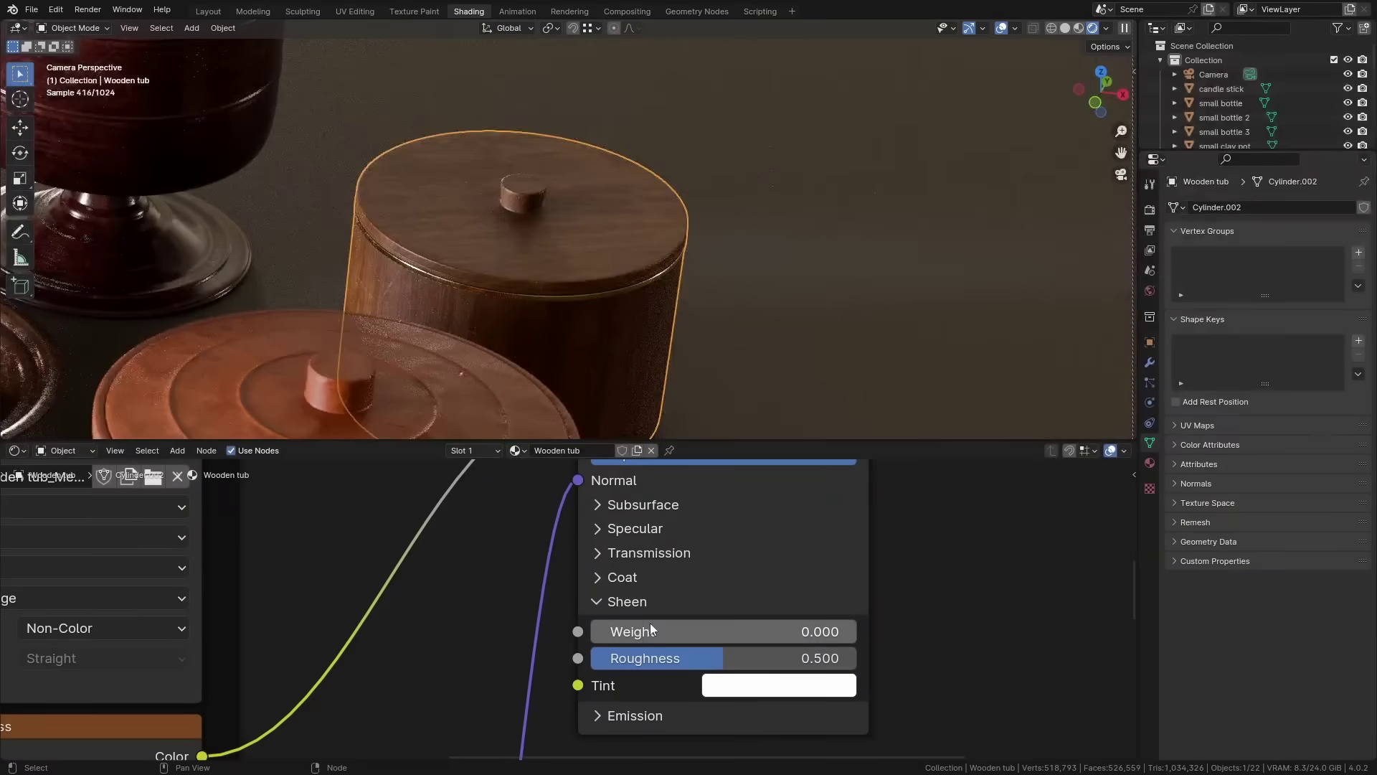
pyautogui.moveTo(613, 631); pyautogui.dragTo(861, 631)
pyautogui.scroll(4, 532, 238)
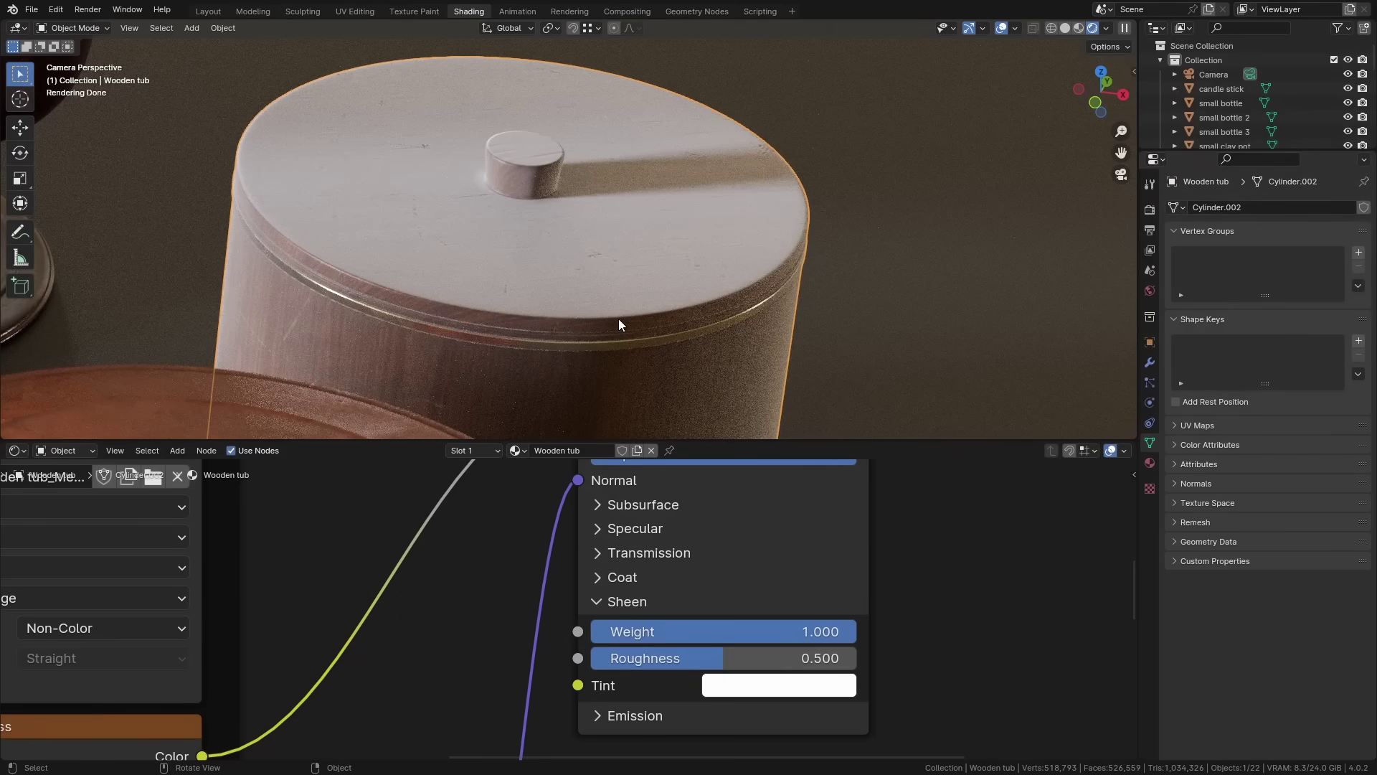
pyautogui.moveTo(618, 318); pyautogui.dragTo(584, 282, button='middle')
pyautogui.scroll(7, 764, 242)
pyautogui.moveTo(786, 233); pyautogui.dragTo(658, 166, button='middle')
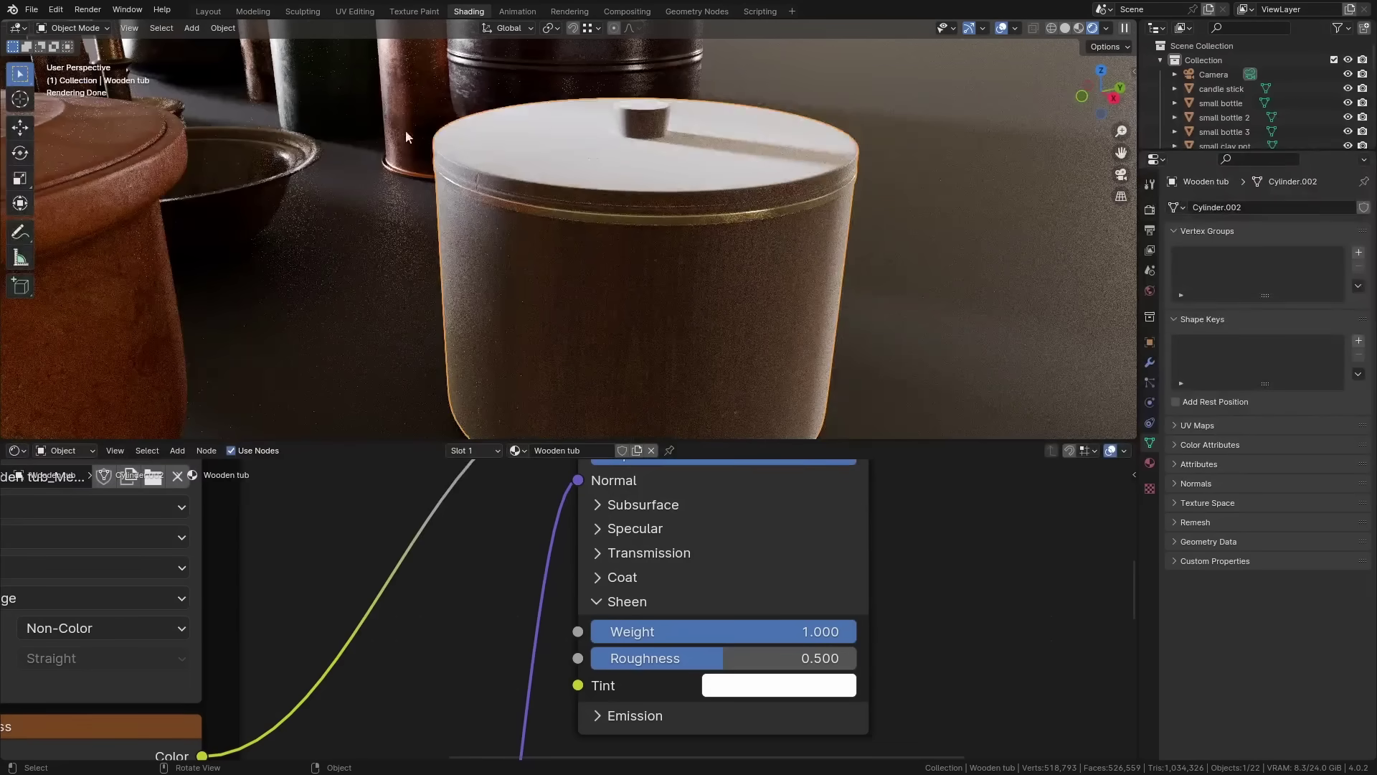
# Rotate the wooden tub about the view axis and view it from below
pyautogui.press('r')
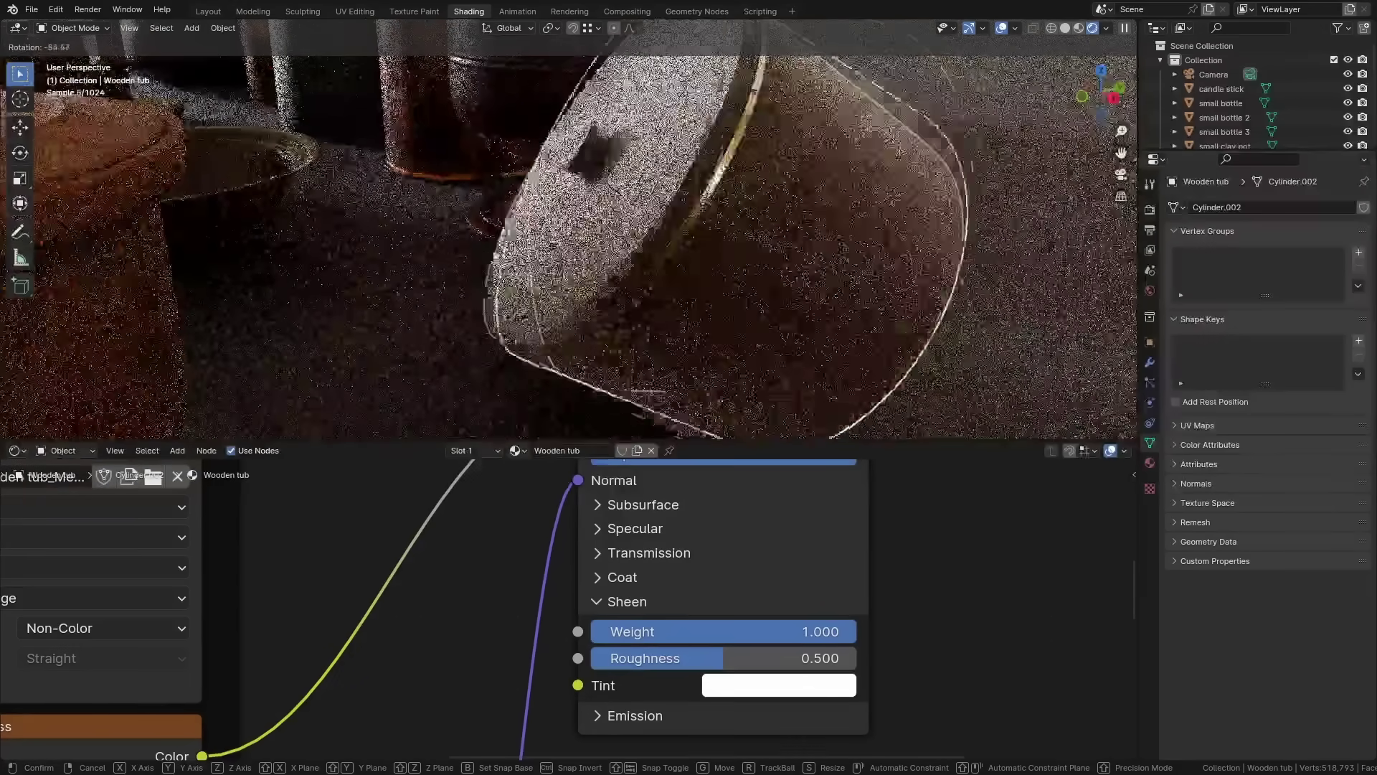
pyautogui.click(772, 99)
pyautogui.moveTo(772, 99); pyautogui.dragTo(667, 298, button='middle')
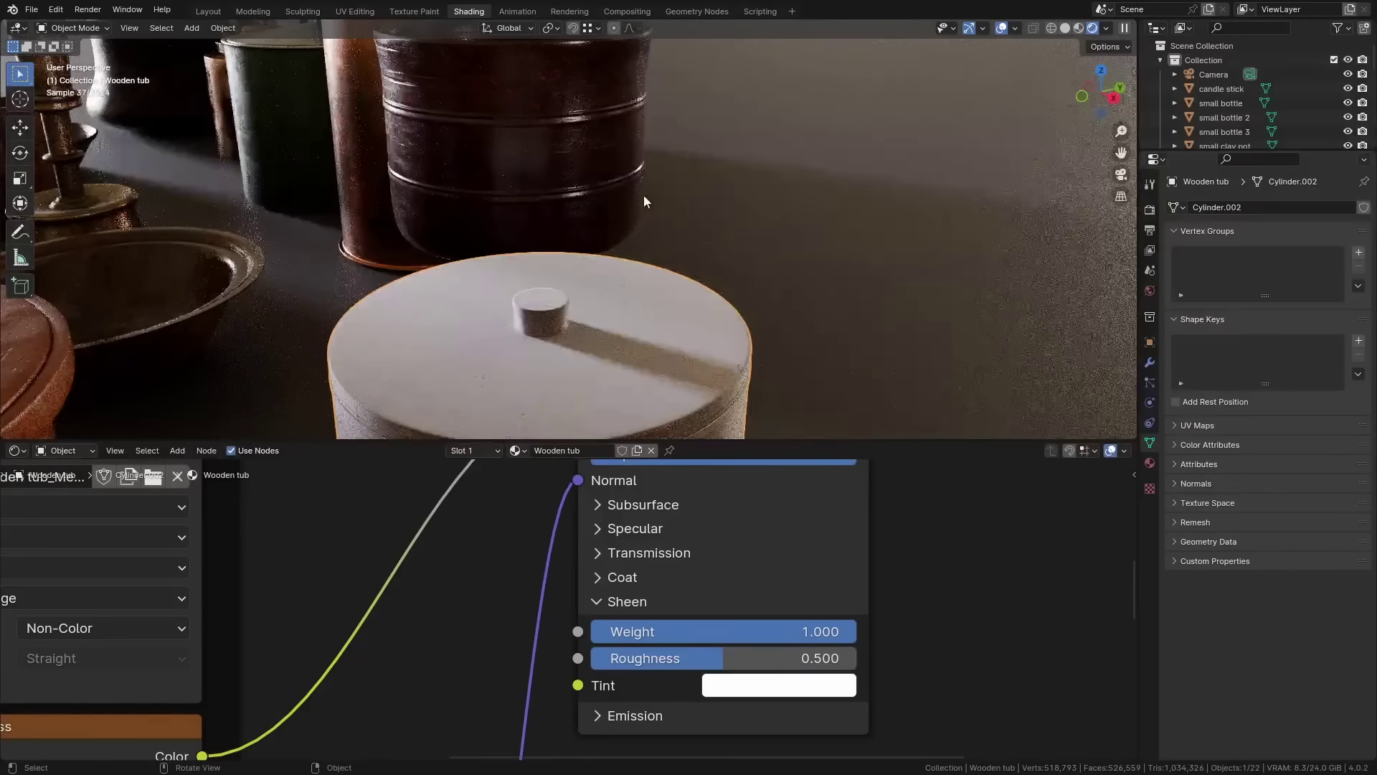
pyautogui.moveTo(663, 180); pyautogui.dragTo(664, 148, button='middle')
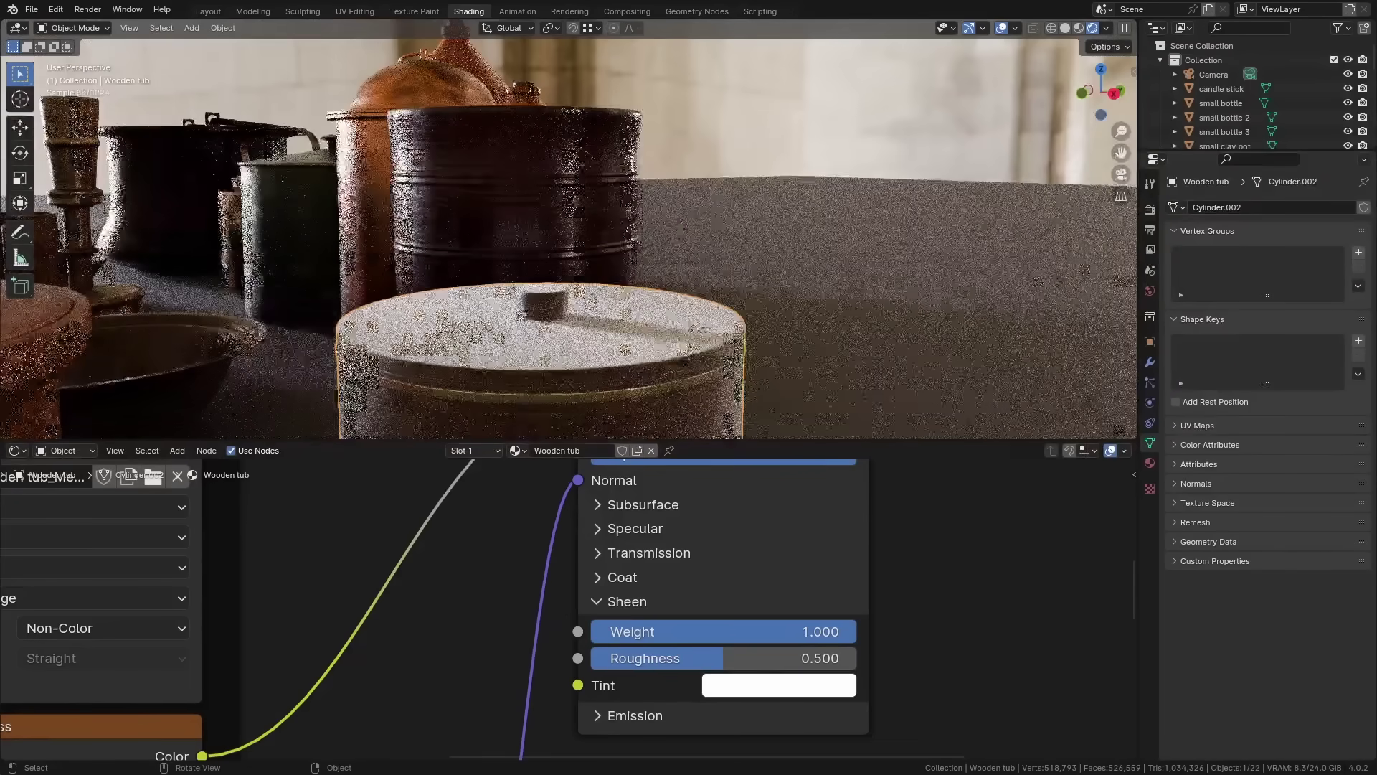
# Set Sheen Roughness to 0.900 and tint the sheen a dim, warm greyish beige
pyautogui.moveTo(720, 658); pyautogui.dragTo(789, 659)
pyautogui.click(794, 690)
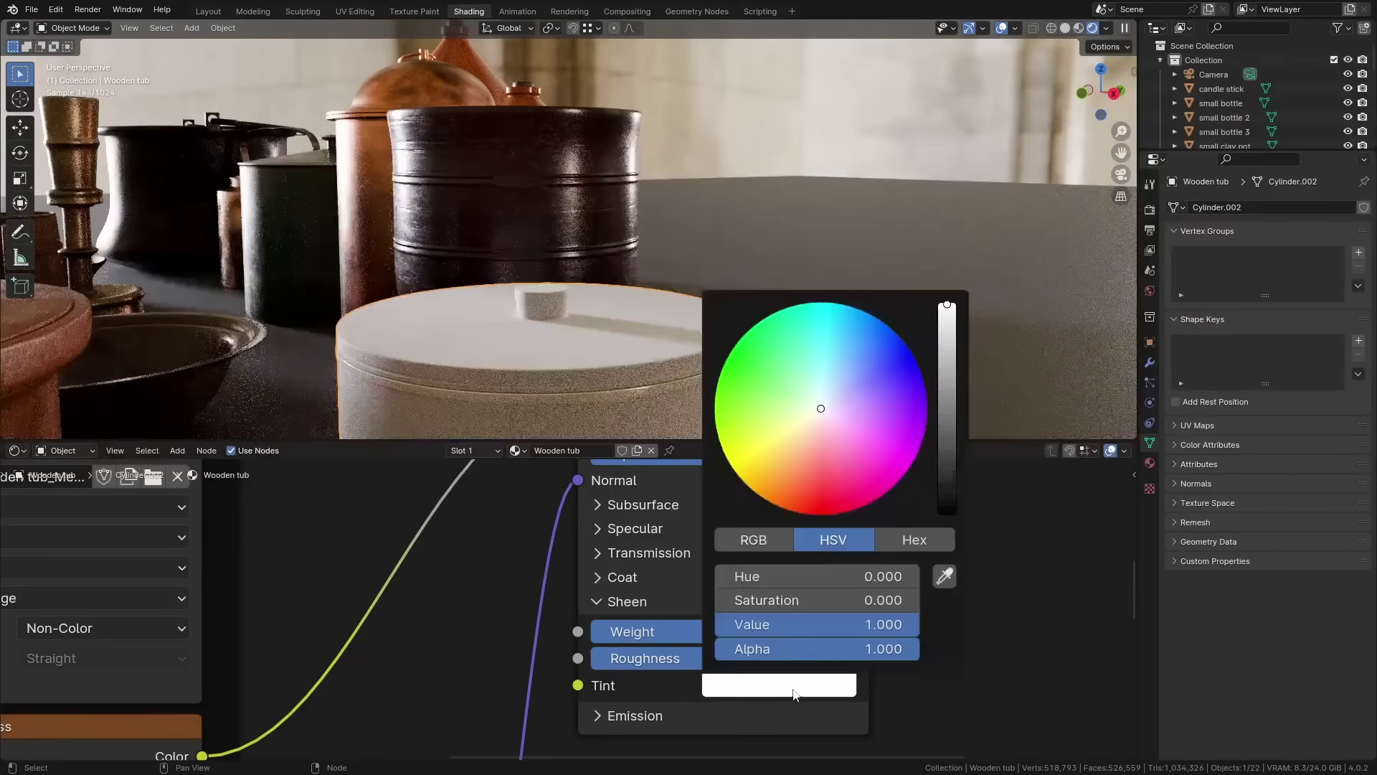
pyautogui.moveTo(821, 431); pyautogui.dragTo(817, 425)
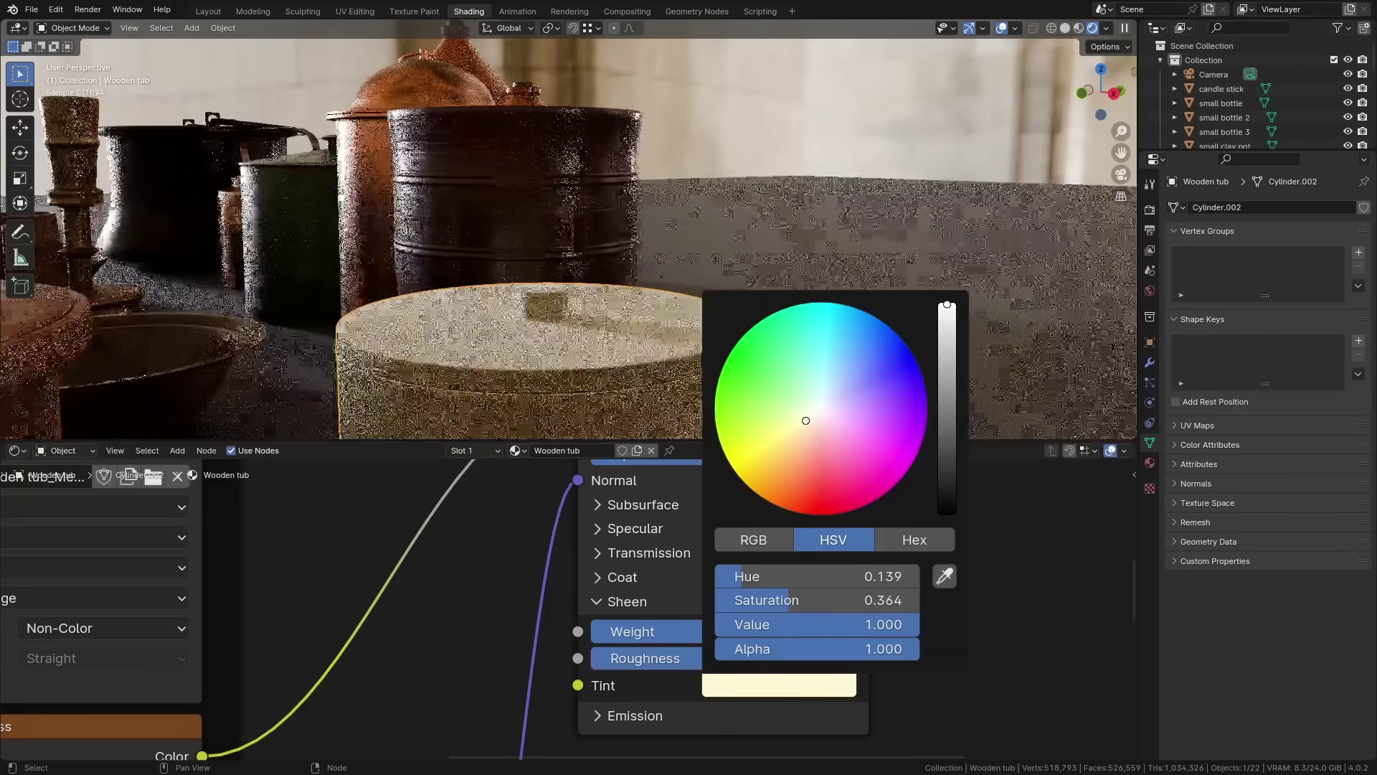
pyautogui.moveTo(947, 361); pyautogui.dragTo(946, 363)
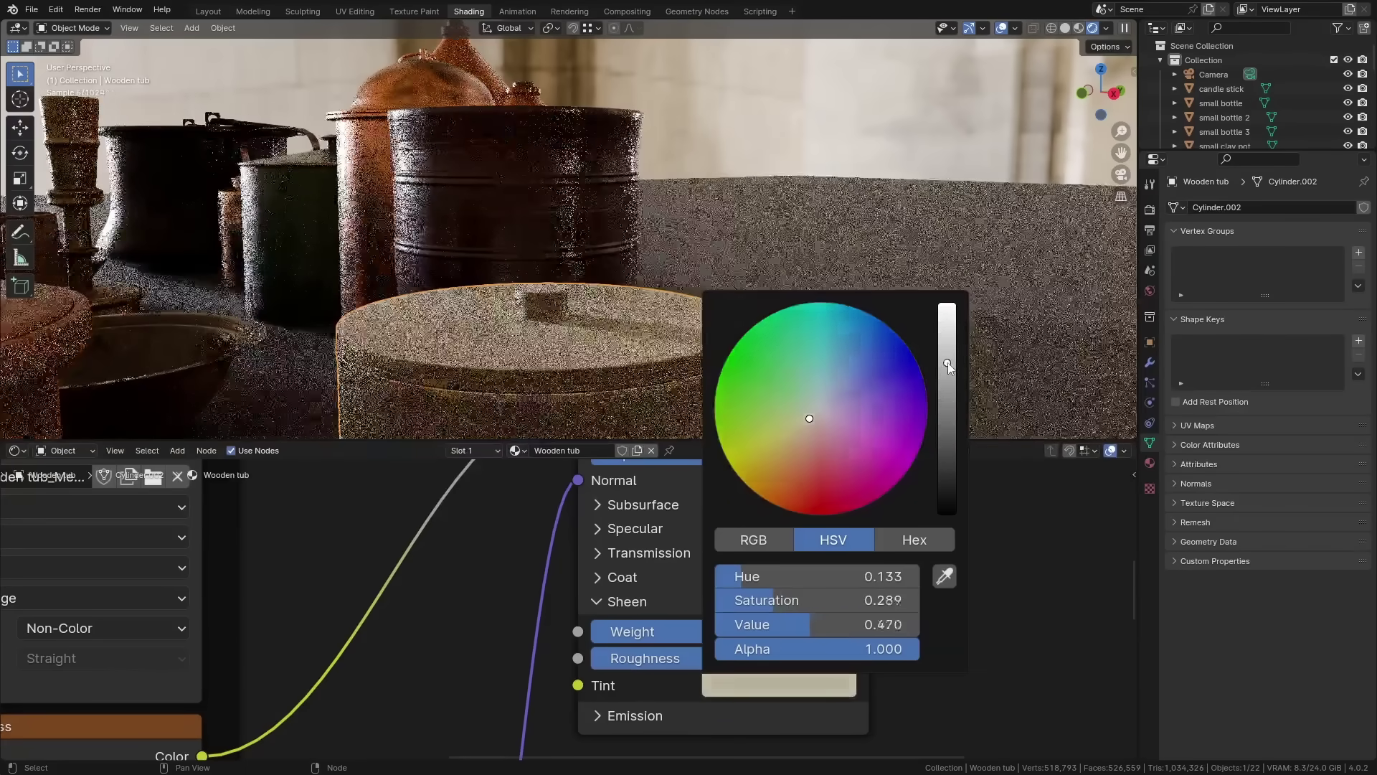
pyautogui.moveTo(780, 602); pyautogui.dragTo(750, 603)
pyautogui.moveTo(664, 356); pyautogui.dragTo(690, 274, button='middle')
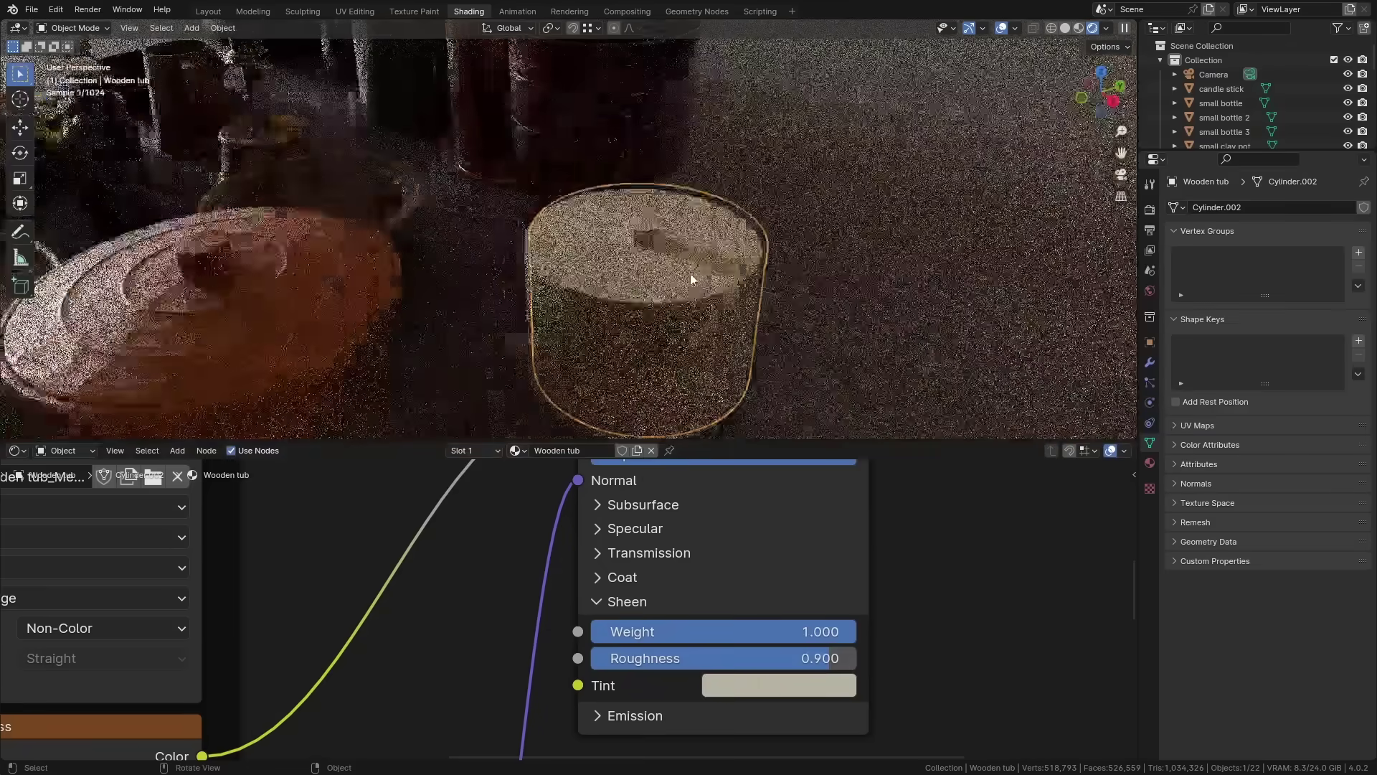
pyautogui.hotkey('alt', 'a')
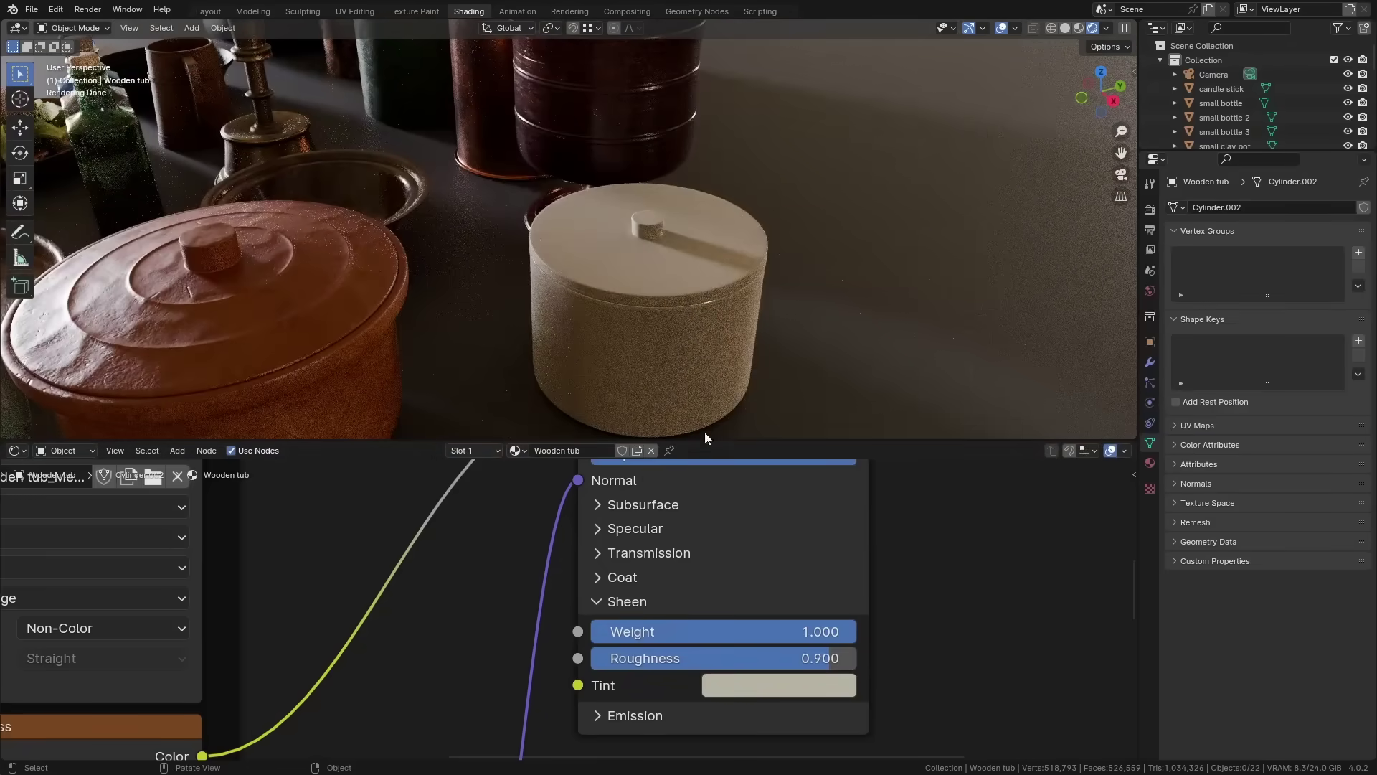
pyautogui.scroll(-6, 710, 566)
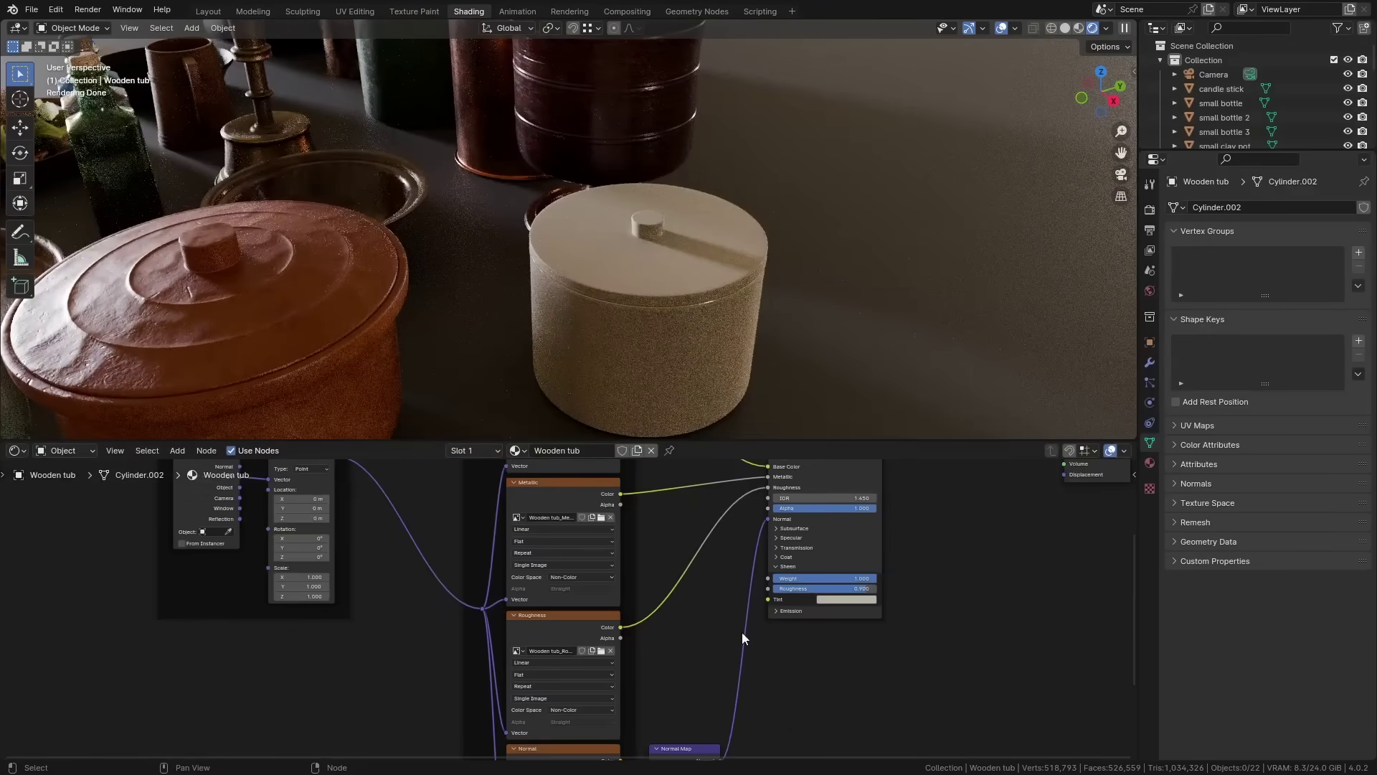
# Move the Principled BSDF and Material Output nodes to the right to make room
pyautogui.moveTo(626, 538); pyautogui.dragTo(433, 588, button='middle')
pyautogui.moveTo(1016, 635); pyautogui.dragTo(911, 523)
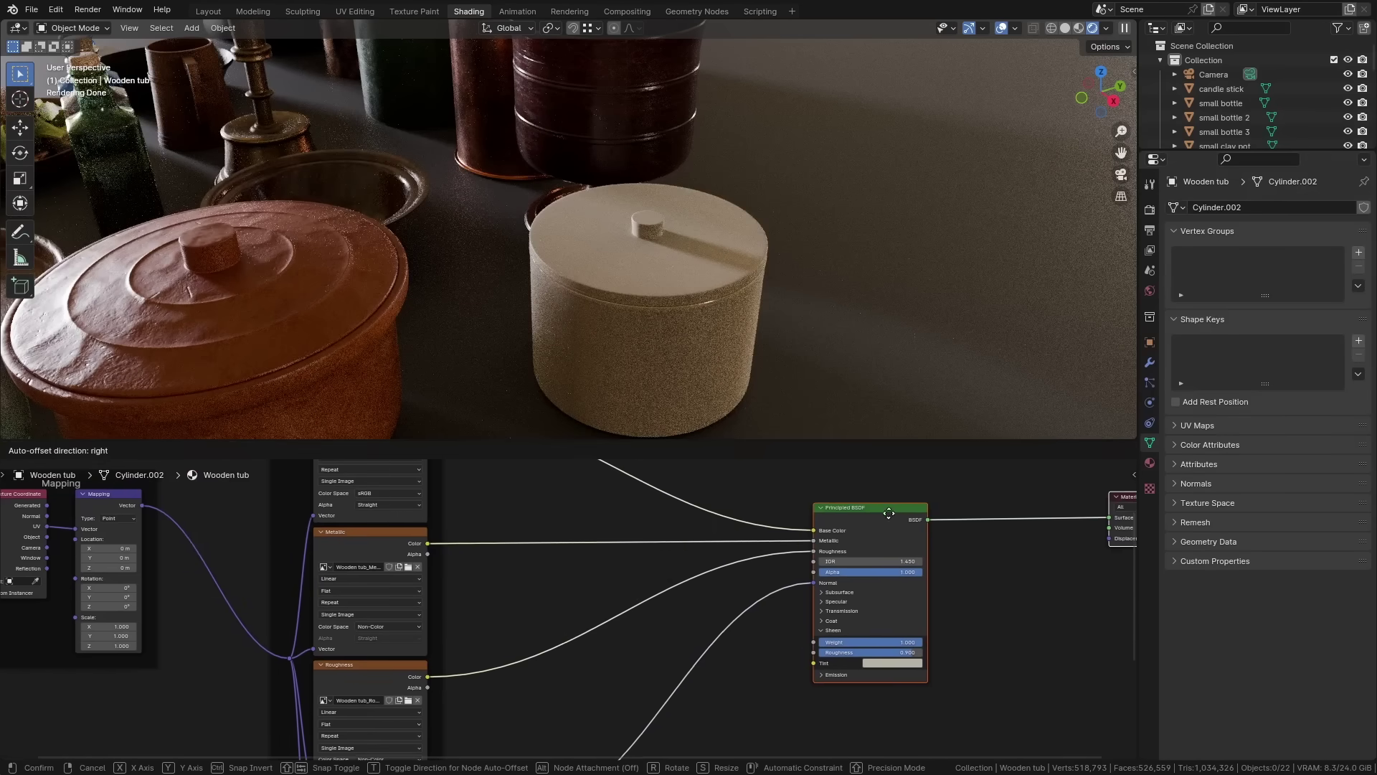
pyautogui.moveTo(632, 597); pyautogui.dragTo(646, 592, button='middle')
pyautogui.scroll(5, 6, 517)
pyautogui.moveTo(69, 538); pyautogui.dragTo(134, 523, button='middle')
pyautogui.scroll(-8, 144, 525)
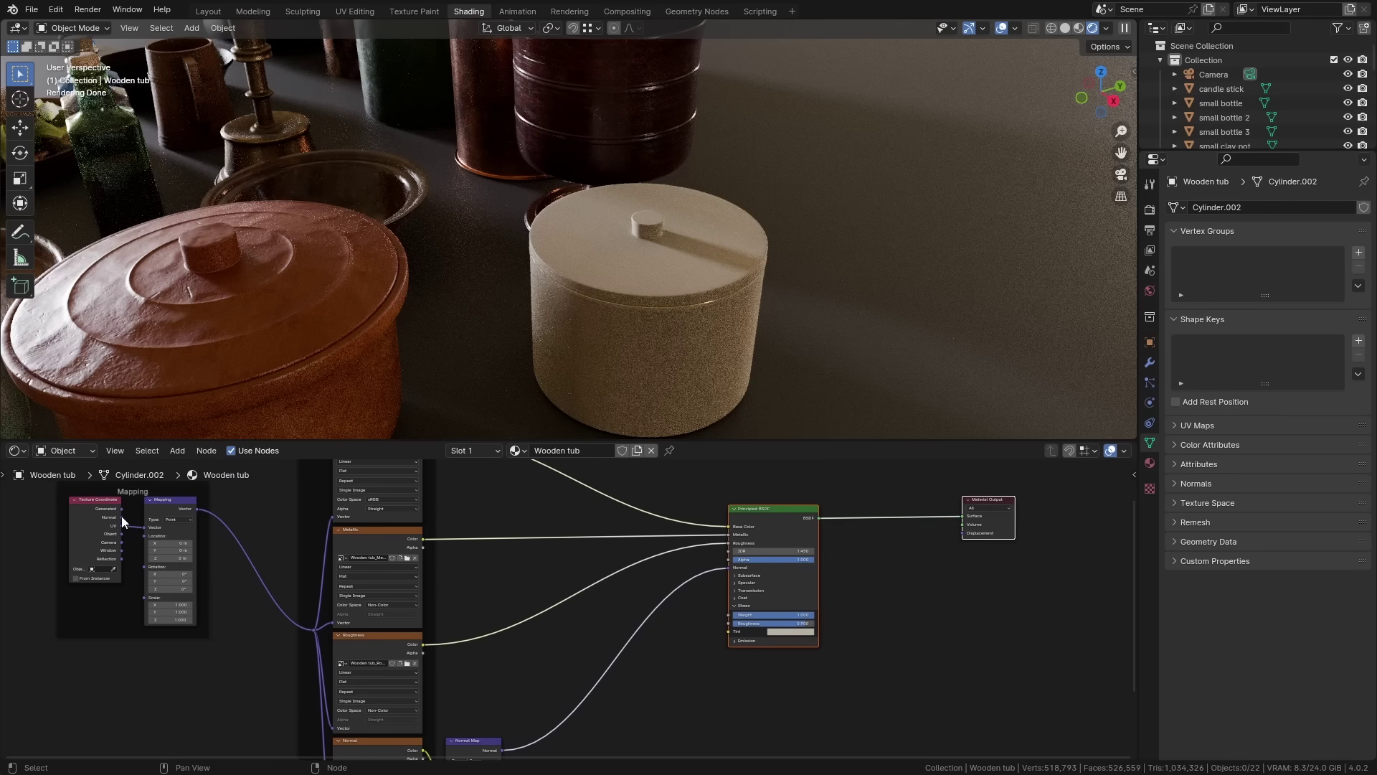
# Add a Separate Color node linked from the Texture Coordinate Normal output
pyautogui.moveTo(122, 516); pyautogui.dragTo(549, 718)
pyautogui.moveTo(671, 682); pyautogui.dragTo(675, 684)
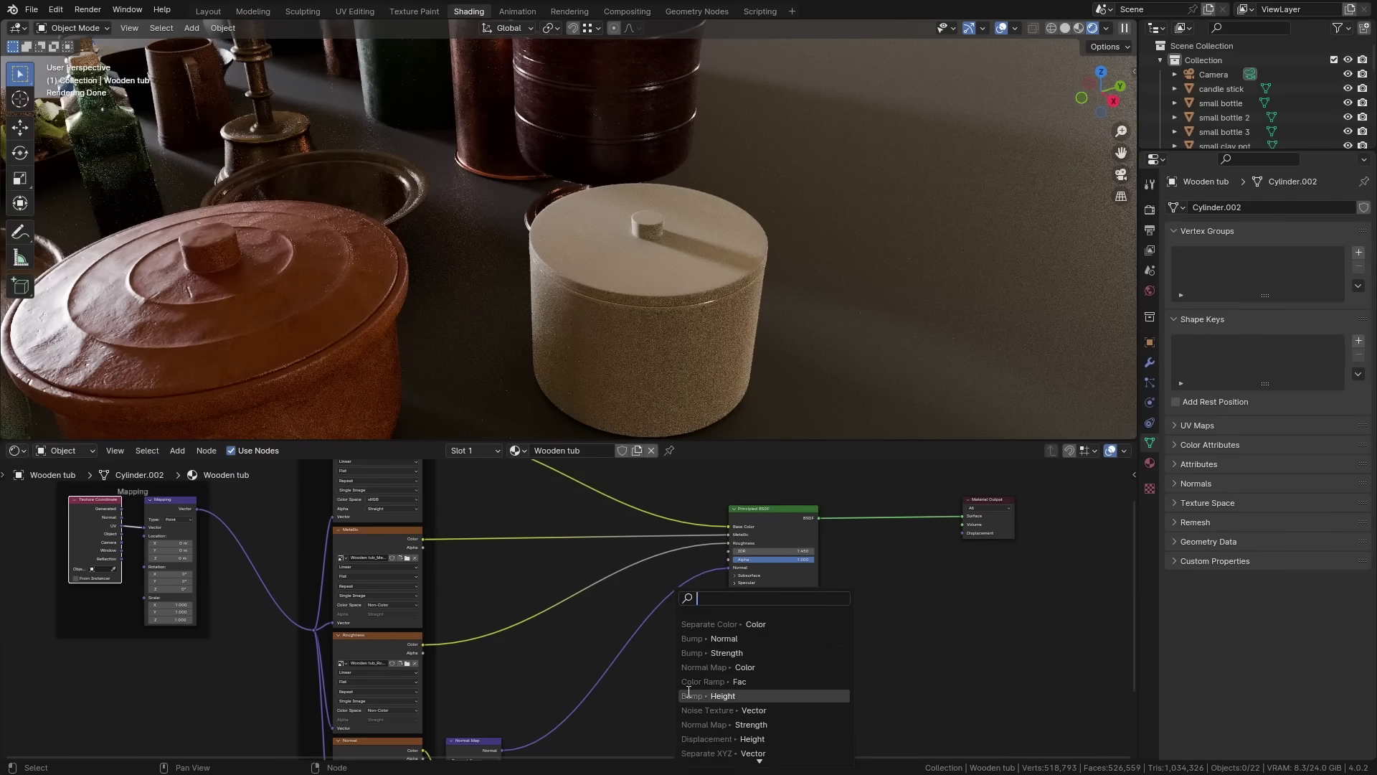
pyautogui.write('sep')
pyautogui.press('Down')
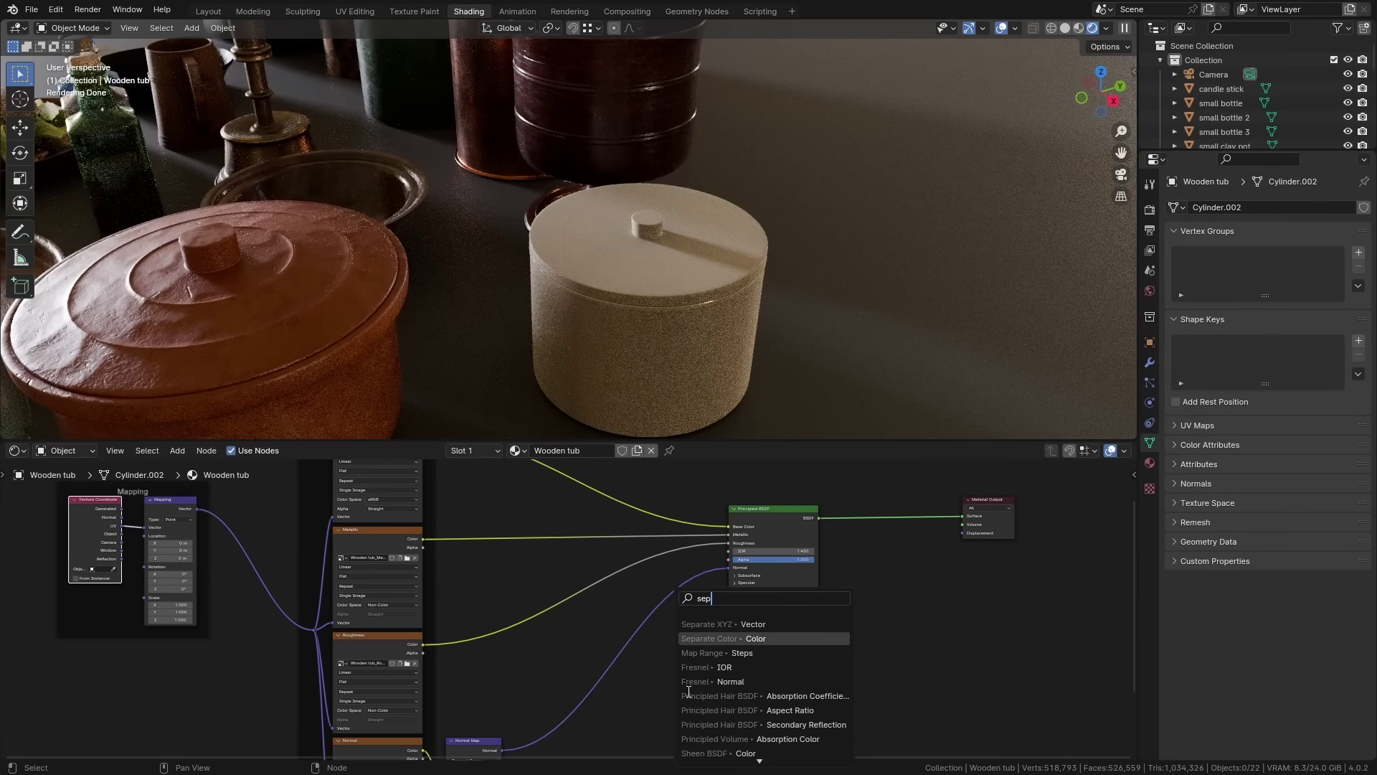
pyautogui.press('Return')
pyautogui.scroll(4, 691, 690)
pyautogui.scroll(3, 644, 660)
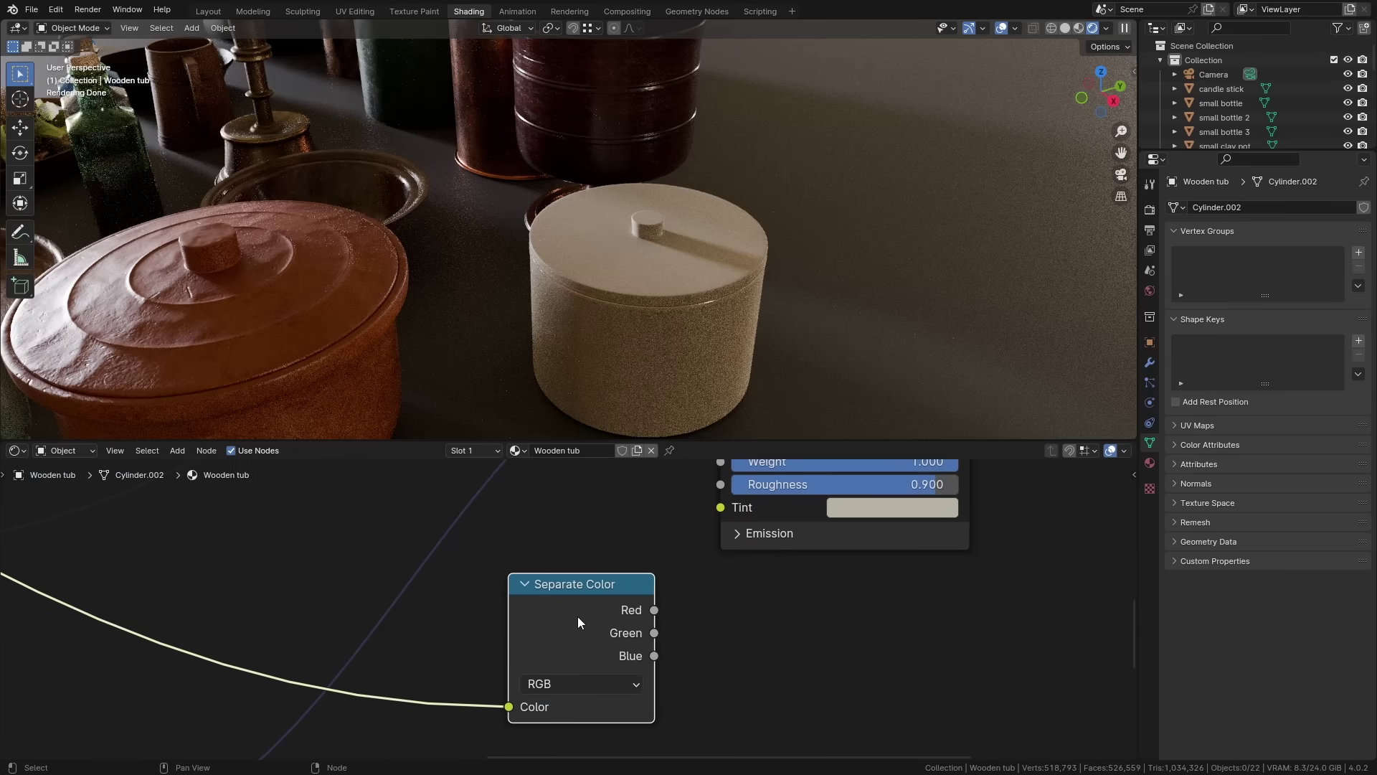
# Preview the Separate Color Red channel on the tub, drawing and undoing an annotation arrow
pyautogui.keyDown('ctrl'); pyautogui.keyDown('shift'); pyautogui.click(605, 601); pyautogui.keyUp('shift'); pyautogui.keyUp('ctrl')
pyautogui.scroll(2, 654, 287)
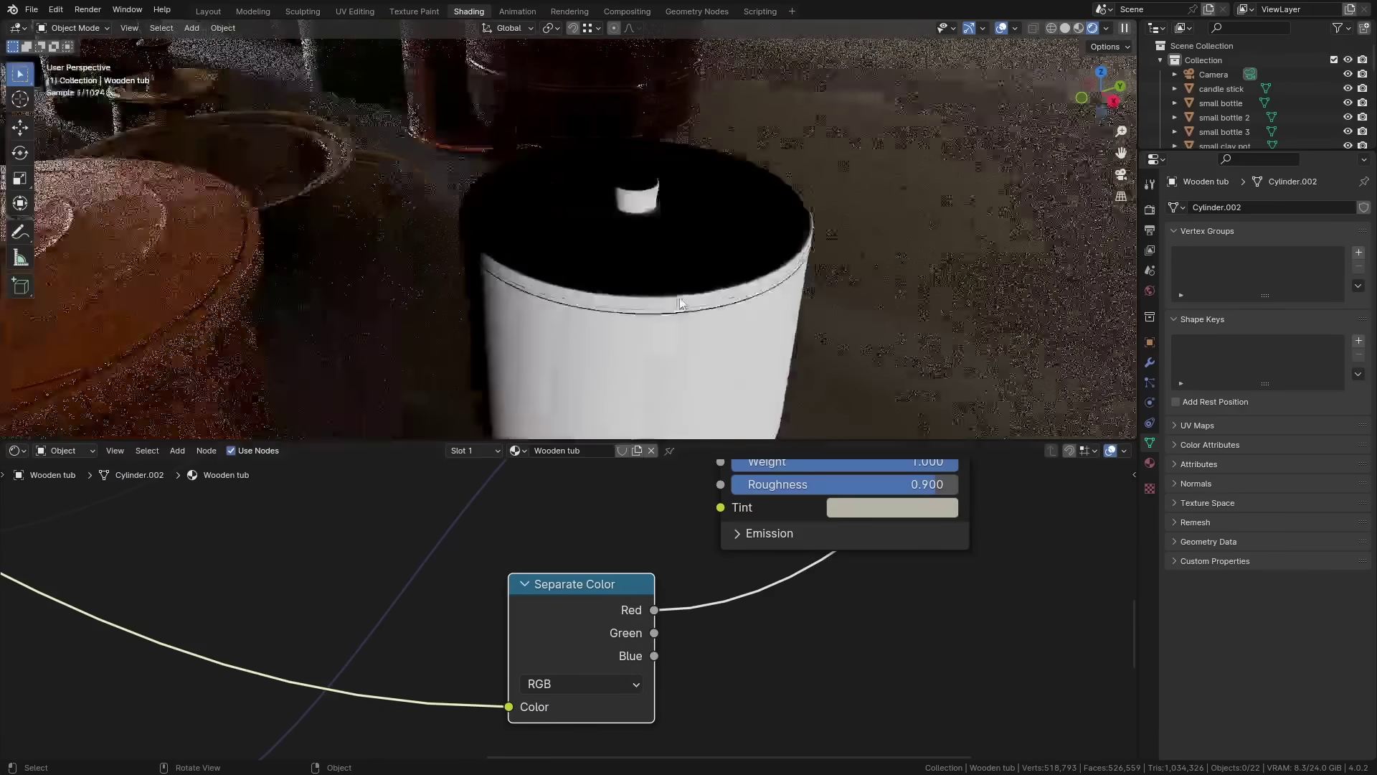
pyautogui.moveTo(652, 292); pyautogui.dragTo(433, 278, button='middle')
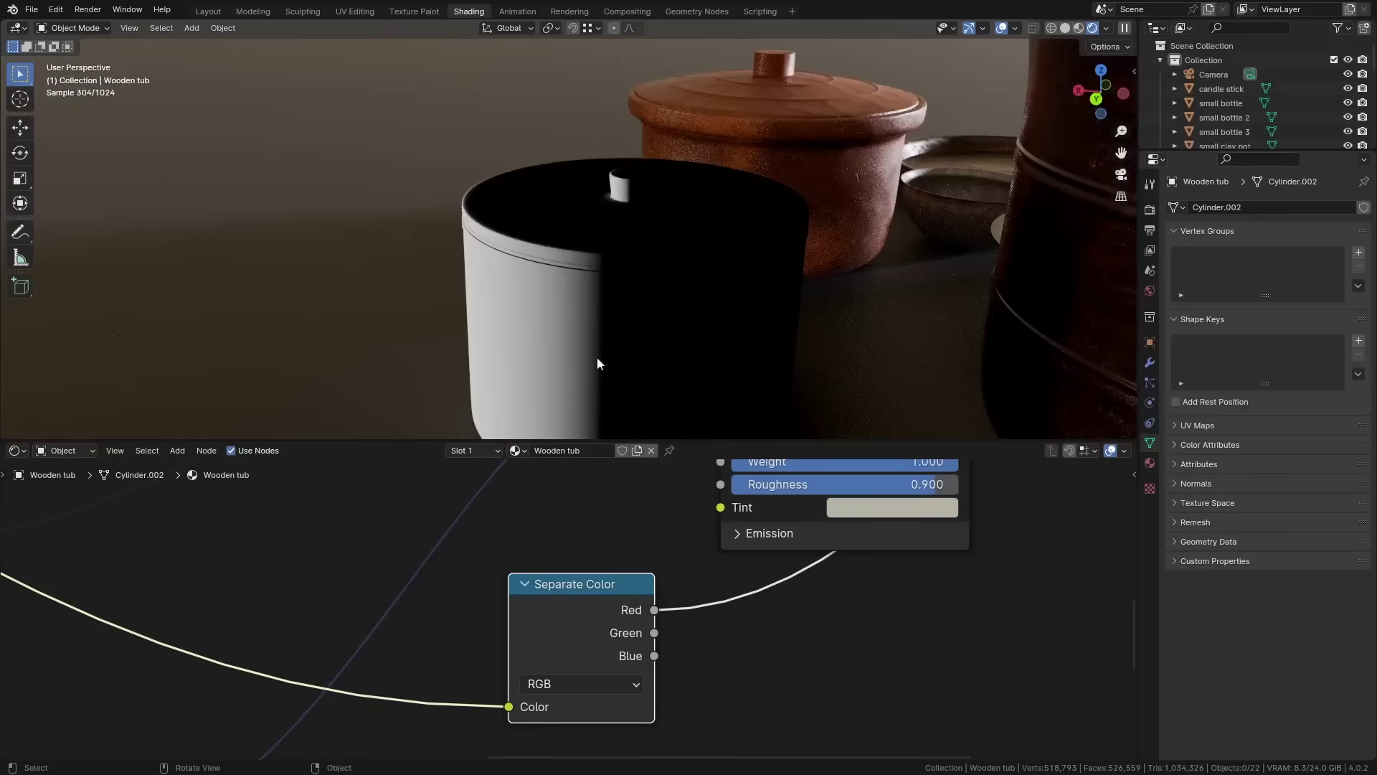
pyautogui.scroll(-2, 597, 359)
pyautogui.click(15, 236)
pyautogui.moveTo(703, 303)
pyautogui.mouseDown()
pyautogui.moveTo(454, 293)
pyautogui.moveTo(449, 217)
pyautogui.moveTo(438, 342)
pyautogui.mouseUp()
pyautogui.hotkey('ctrl', 'z')
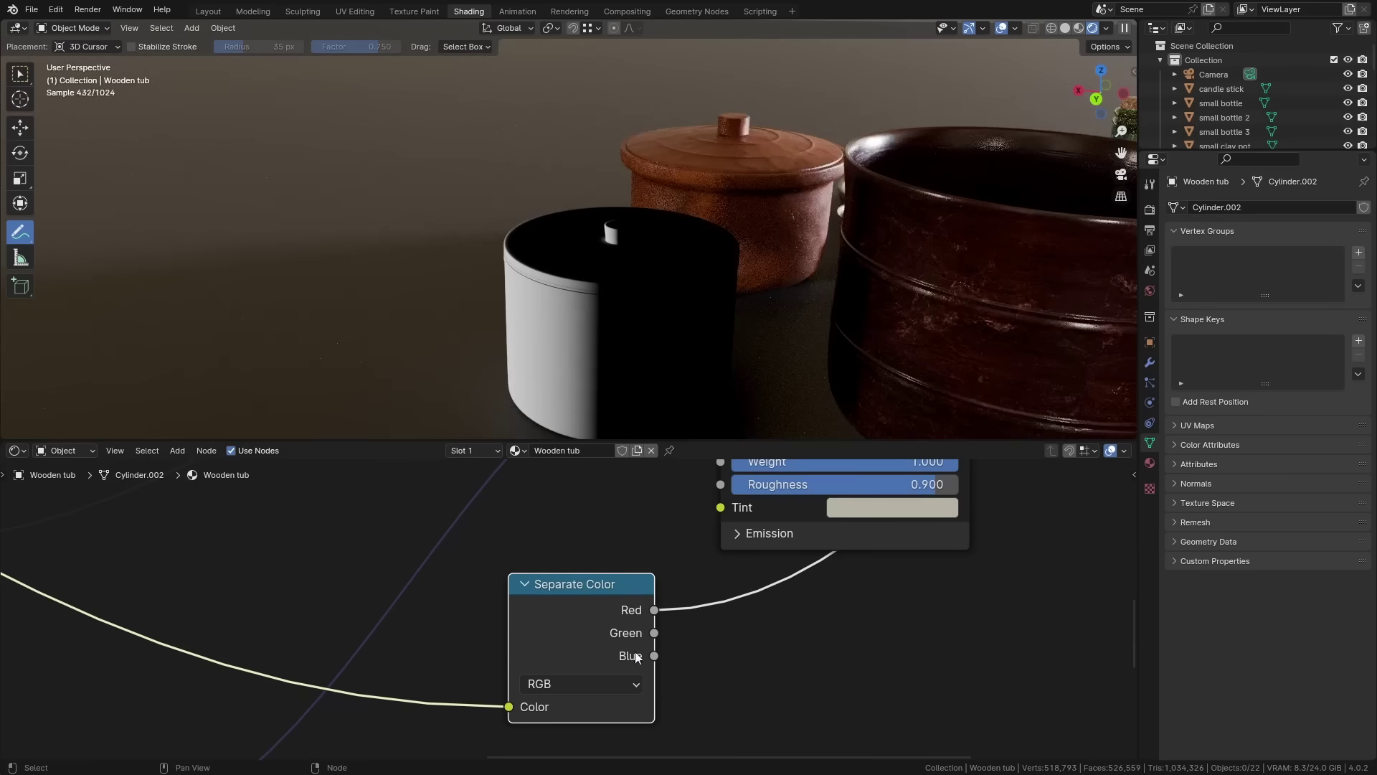
# Preview the Green channel on the tub, sketching and removing an annotation stroke
pyautogui.keyDown('ctrl'); pyautogui.keyDown('shift'); pyautogui.click(603, 622); pyautogui.keyUp('shift'); pyautogui.keyUp('ctrl')
pyautogui.moveTo(507, 294); pyautogui.dragTo(661, 291, button='middle')
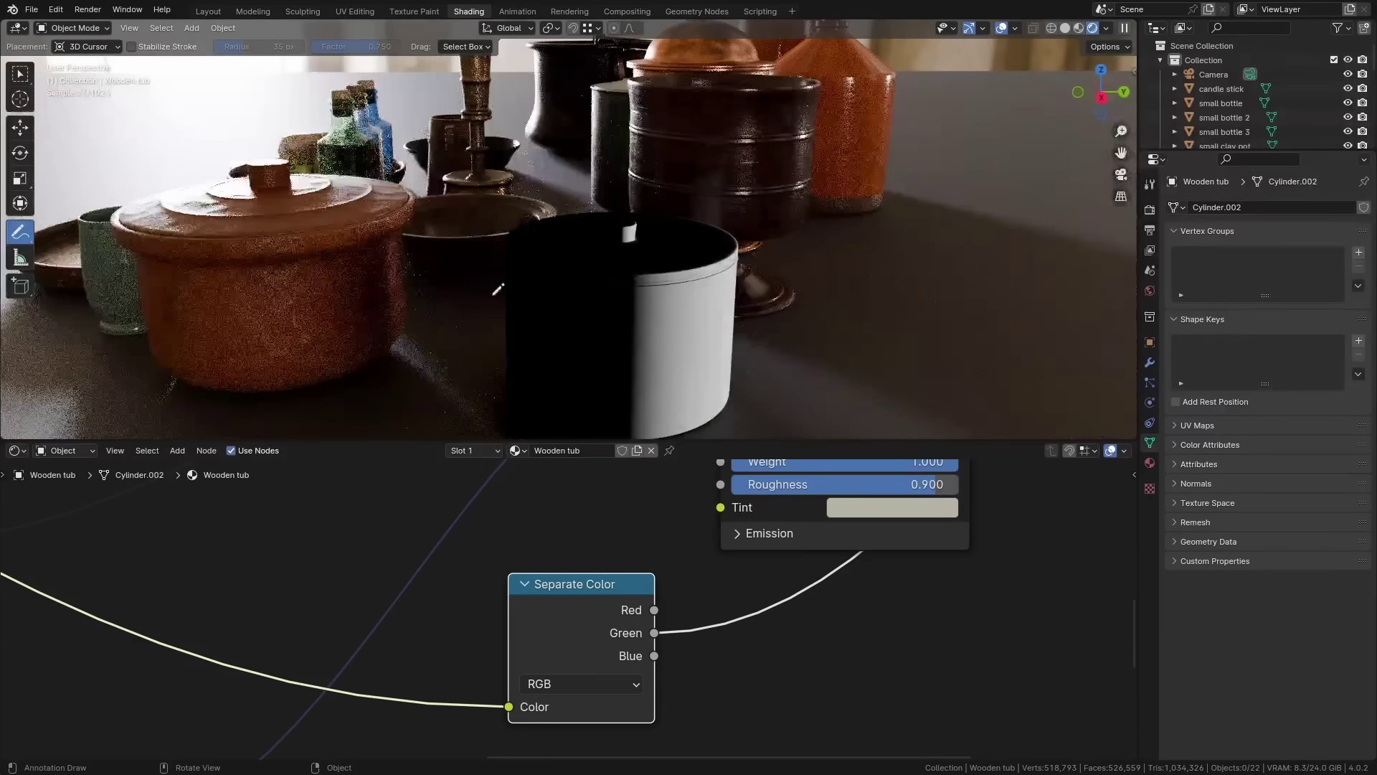
pyautogui.moveTo(490, 297); pyautogui.dragTo(719, 243)
pyautogui.hotkey('ctrl', 'z')
# Preview the Blue channel on the tub, clear the annotations and return to Select Box
pyautogui.keyDown('ctrl'); pyautogui.keyDown('shift'); pyautogui.click(621, 637); pyautogui.keyUp('shift'); pyautogui.keyUp('ctrl')
pyautogui.moveTo(617, 344); pyautogui.dragTo(637, 329, button='middle')
pyautogui.moveTo(777, 397); pyautogui.dragTo(781, 220)
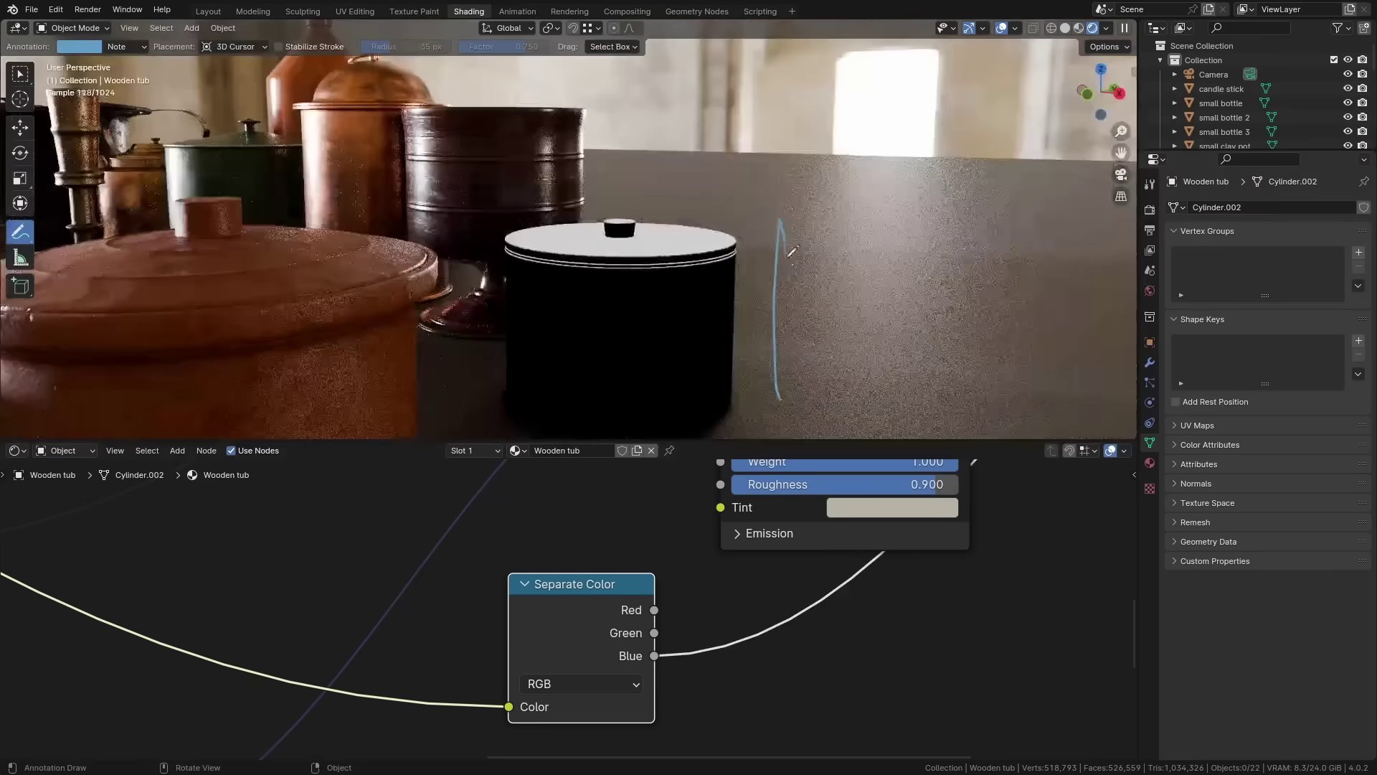
pyautogui.hotkey('ctrl', 'z')
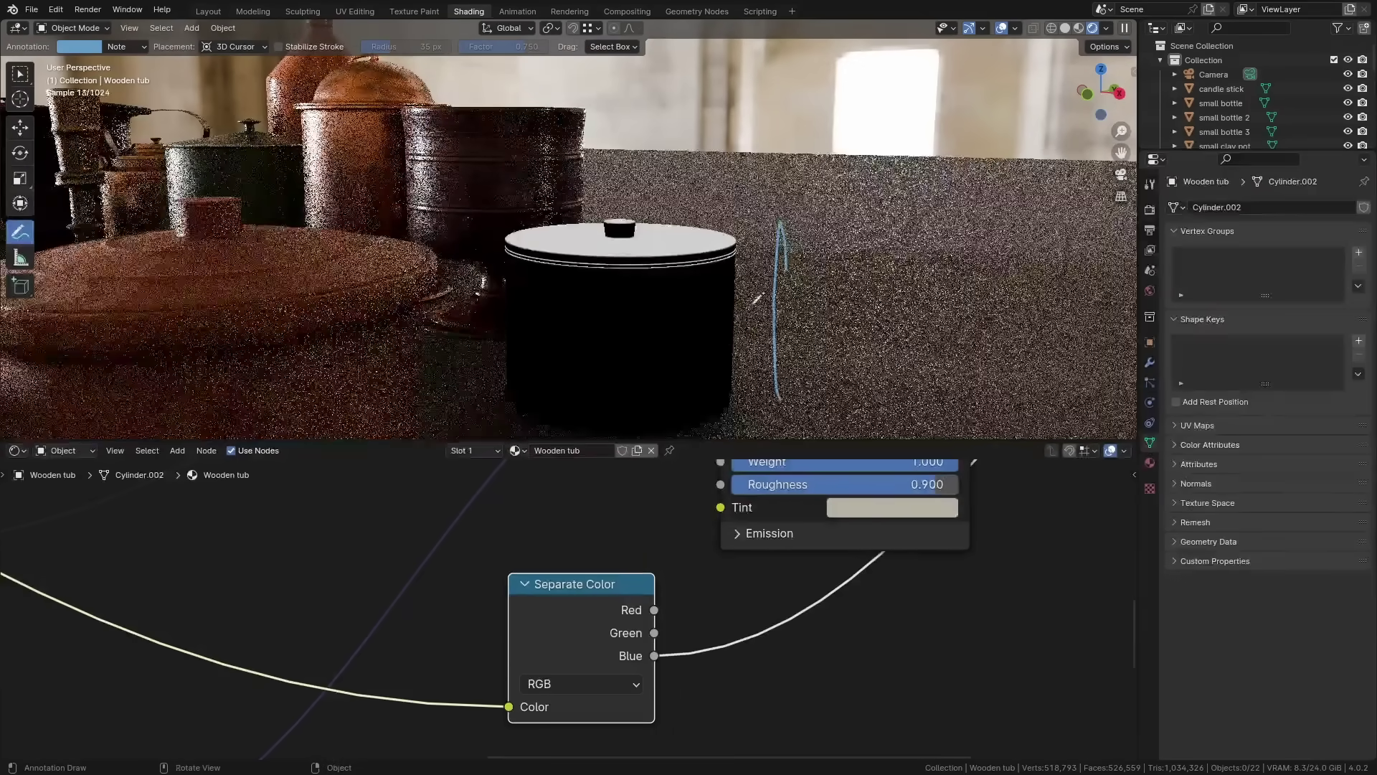
pyautogui.hotkey('ctrl', 'z')
pyautogui.moveTo(662, 218)
pyautogui.mouseDown(button='middle')
pyautogui.moveTo(639, 278)
pyautogui.moveTo(621, 213)
pyautogui.mouseUp(button='middle')
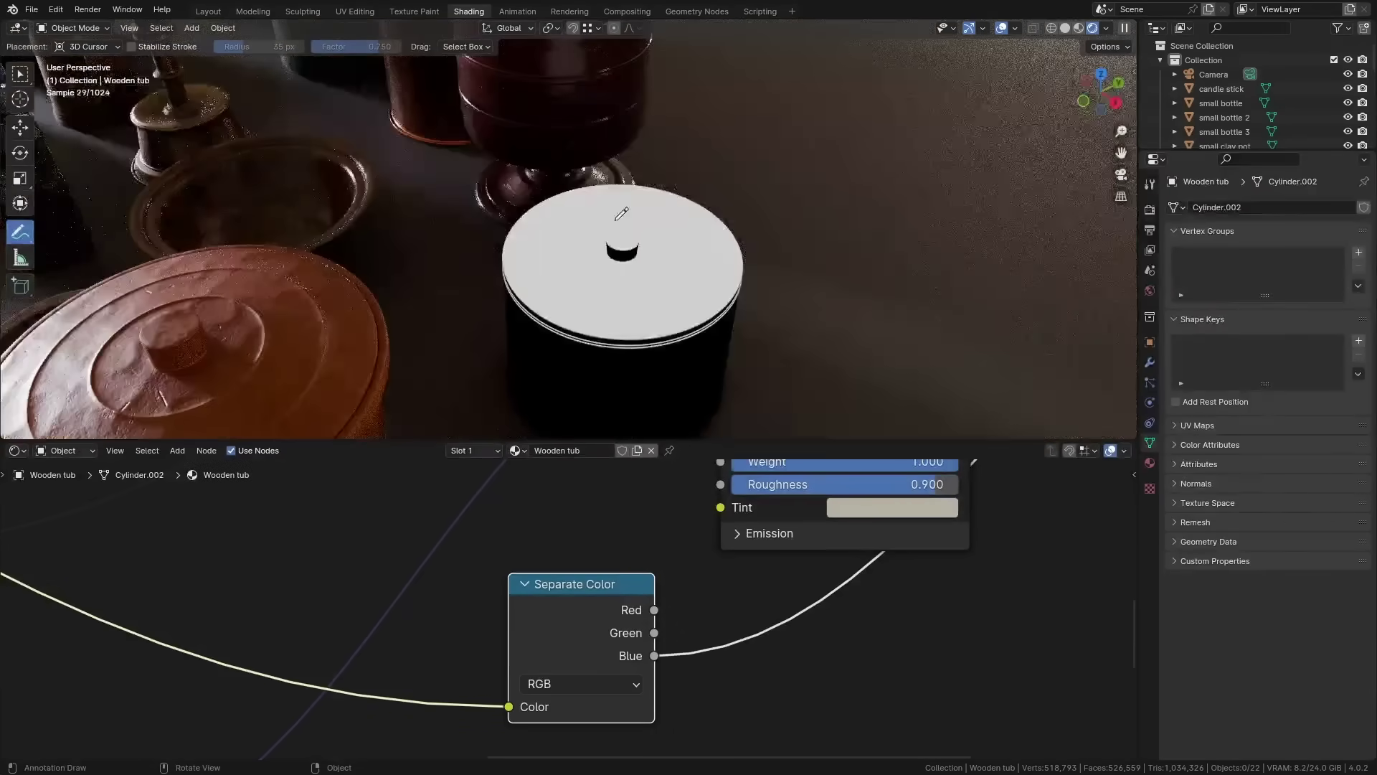
pyautogui.click(20, 74)
# Link the Separate Color Blue output to Sheen Weight and preview the full Principled material
pyautogui.scroll(-4, 819, 612)
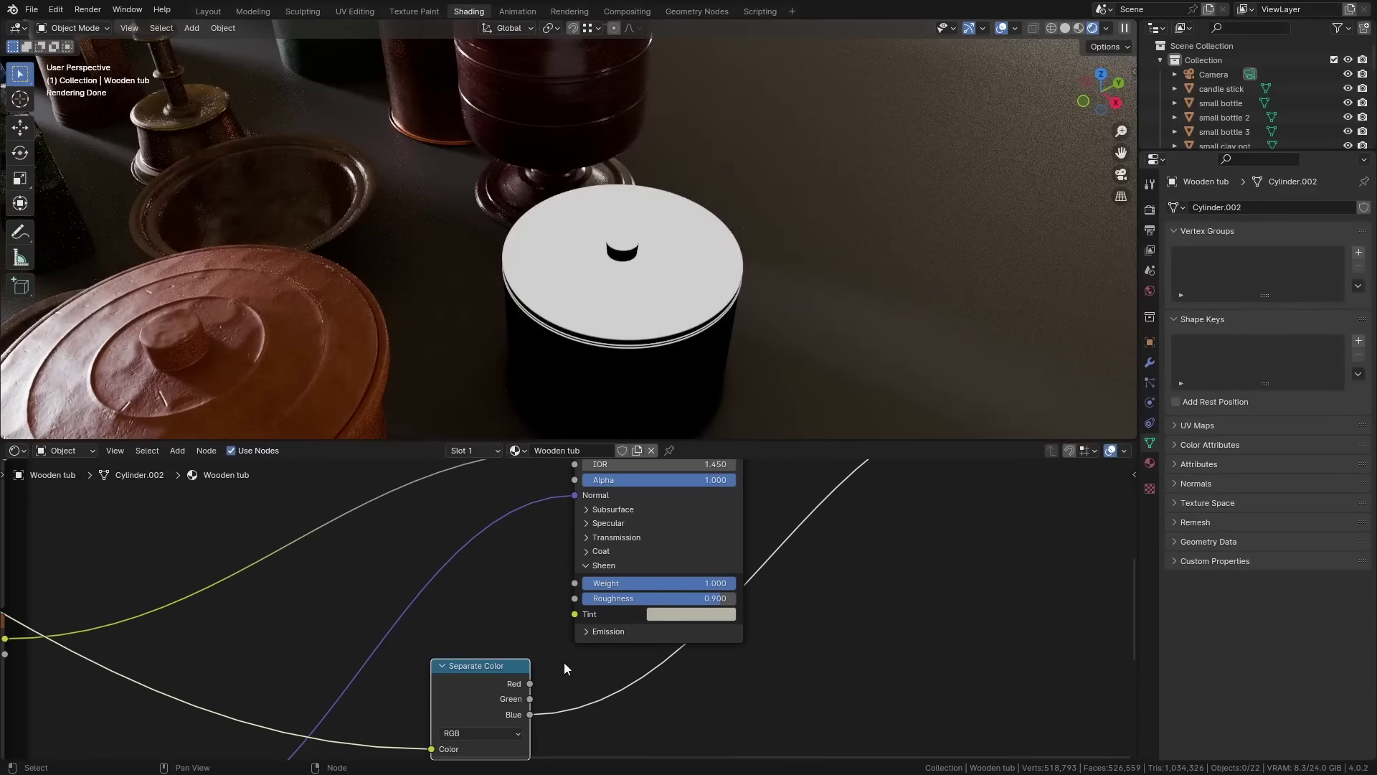
pyautogui.moveTo(568, 595); pyautogui.dragTo(576, 589)
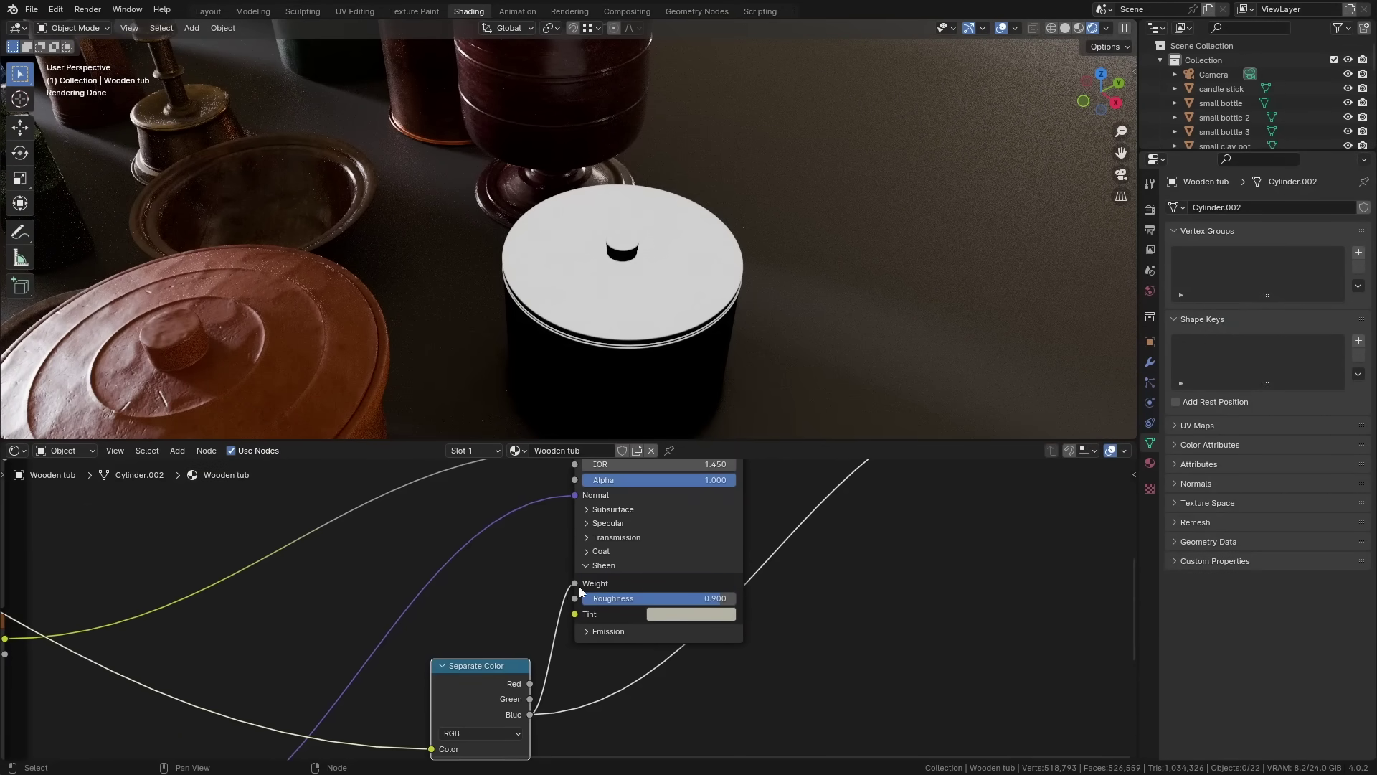
pyautogui.moveTo(660, 547); pyautogui.dragTo(621, 655, button='middle')
pyautogui.scroll(-1, 622, 656)
pyautogui.keyDown('ctrl'); pyautogui.keyDown('shift'); pyautogui.click(628, 535); pyautogui.keyUp('shift'); pyautogui.keyUp('ctrl')
pyautogui.moveTo(633, 527); pyautogui.dragTo(648, 513)
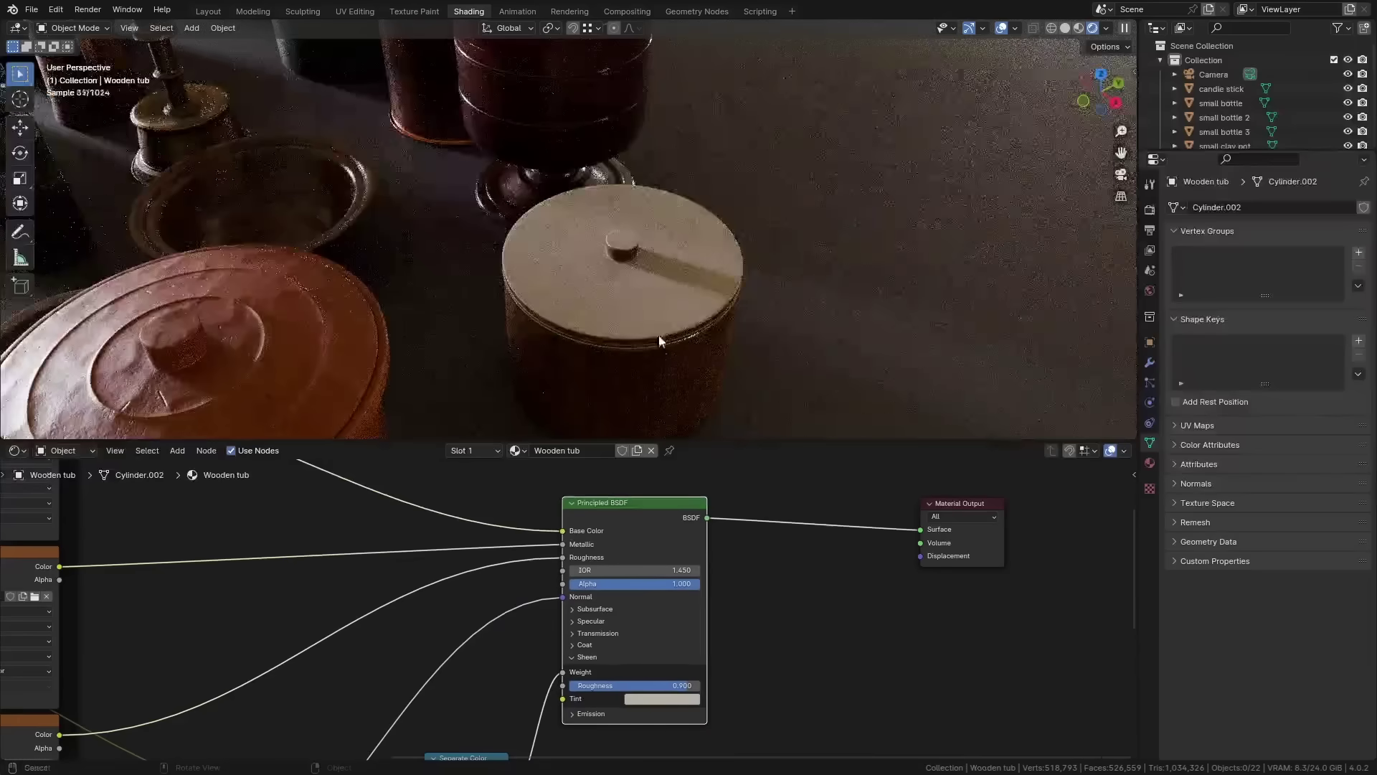
pyautogui.moveTo(659, 334); pyautogui.dragTo(657, 287, button='middle')
pyautogui.scroll(3, 658, 290)
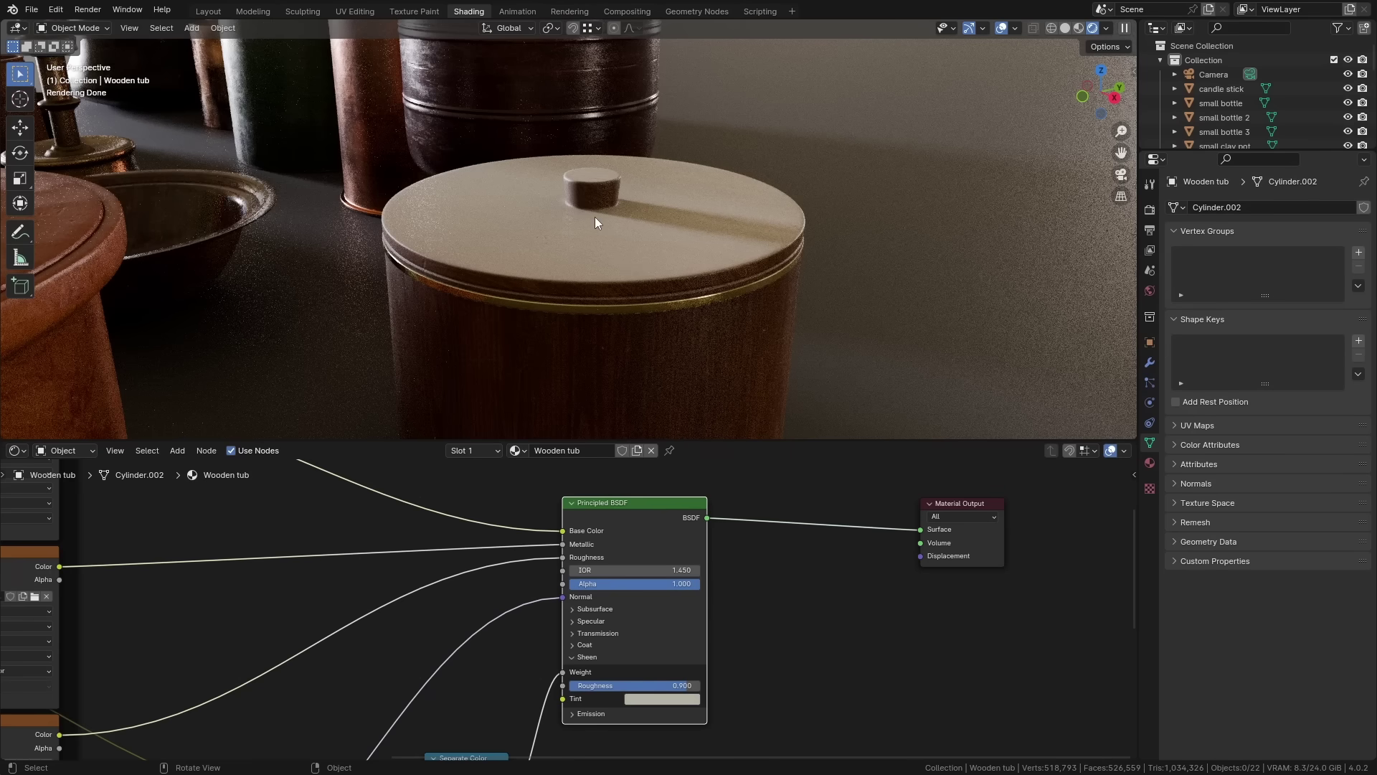
pyautogui.scroll(-1, 728, 480)
pyautogui.moveTo(630, 598); pyautogui.dragTo(692, 734, button='middle')
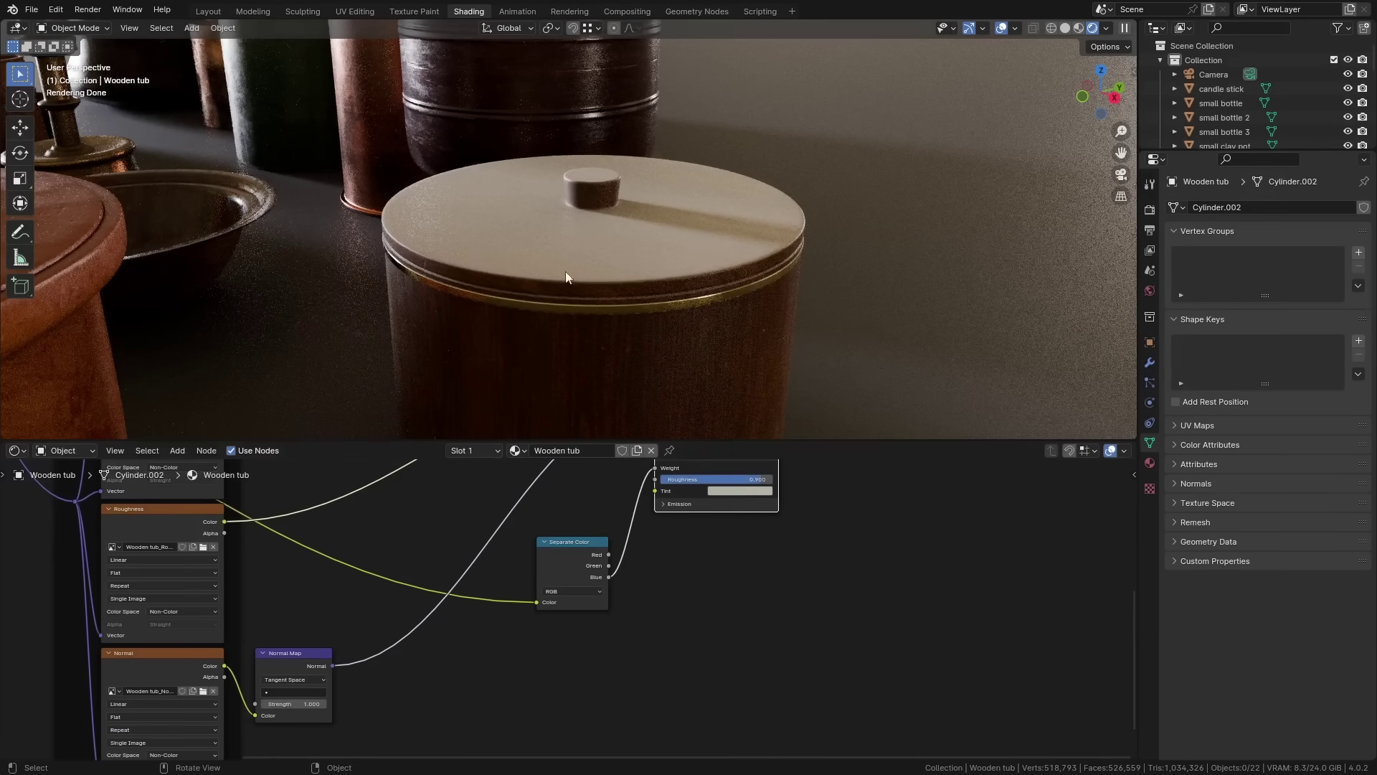
pyautogui.scroll(4, 589, 272)
pyautogui.moveTo(597, 270); pyautogui.dragTo(596, 305, button='middle')
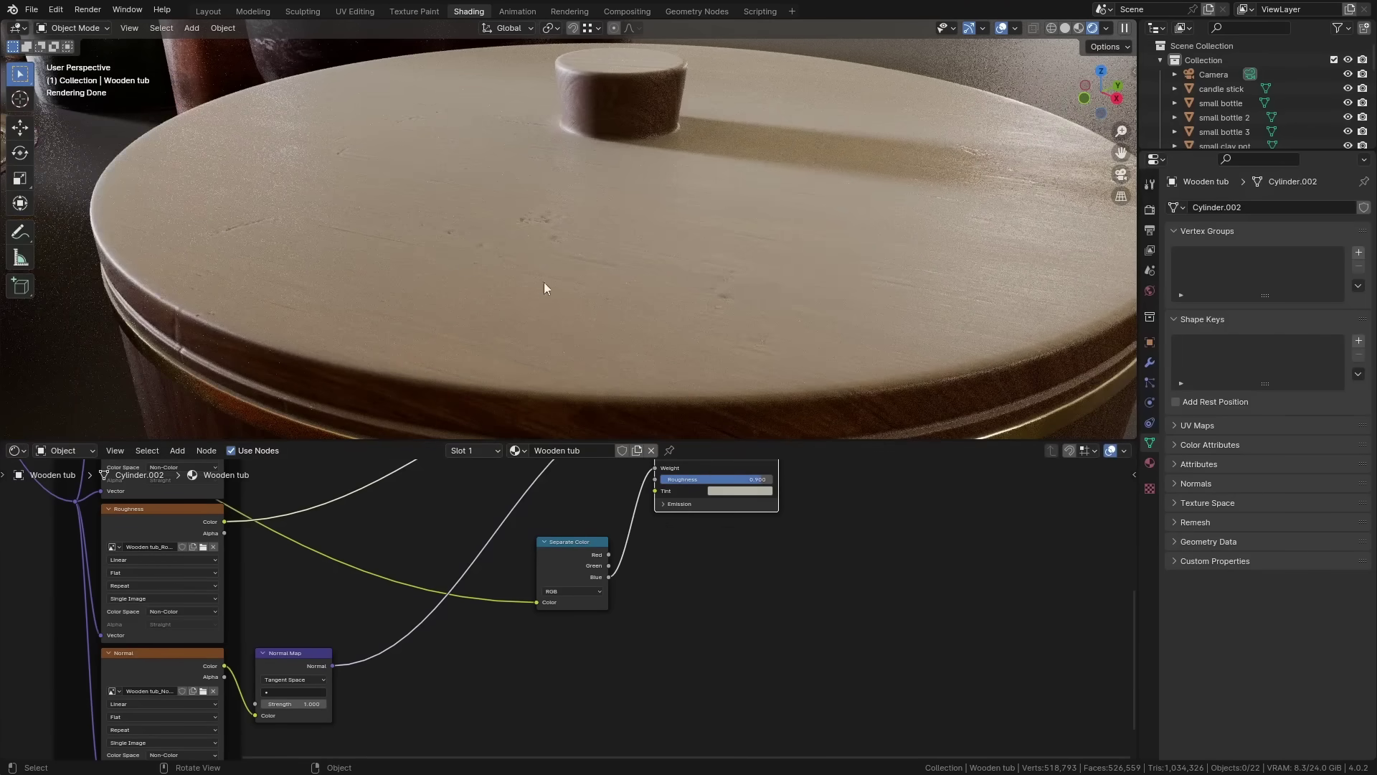
# Add a Noise Texture node and place it below the Separate Color node
pyautogui.scroll(-1, 599, 476)
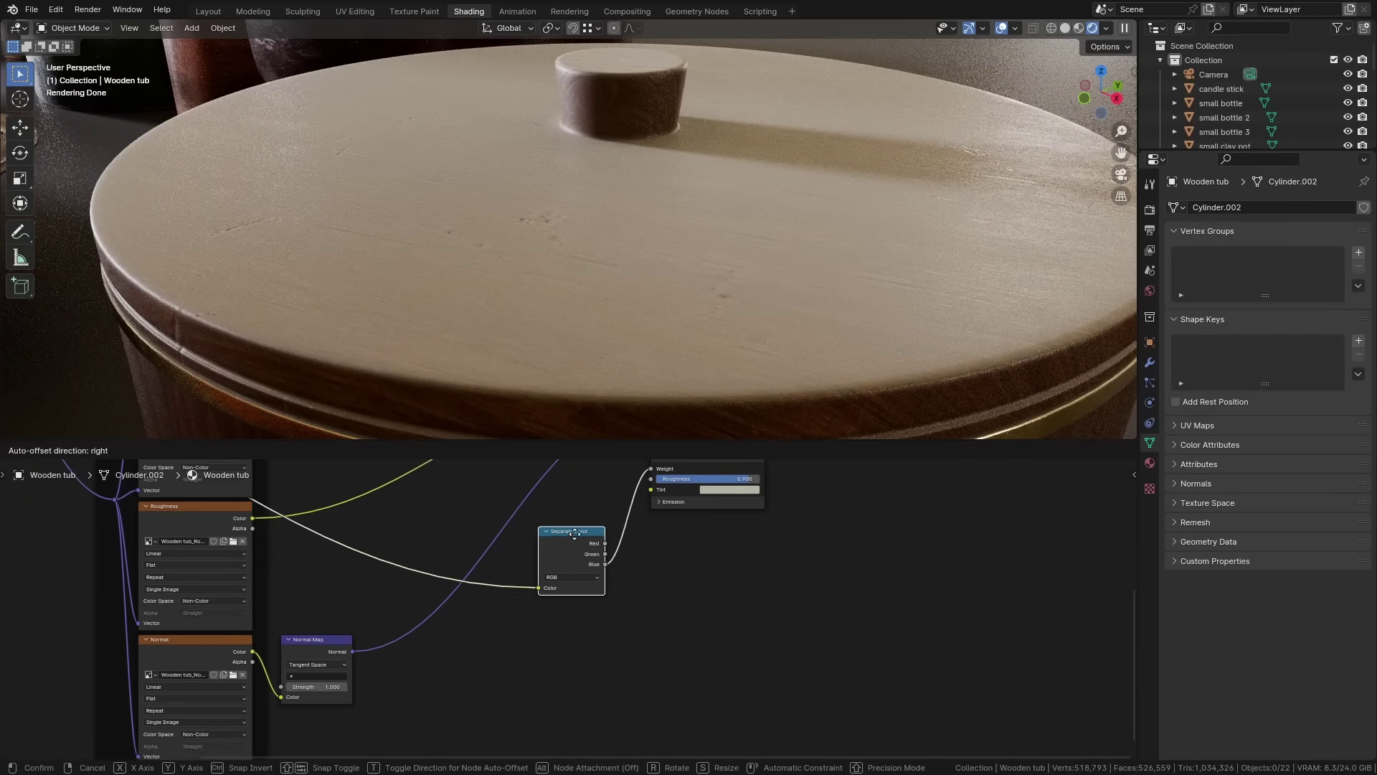
pyautogui.moveTo(567, 537); pyautogui.dragTo(573, 496)
pyautogui.hotkey('shift', 'a')
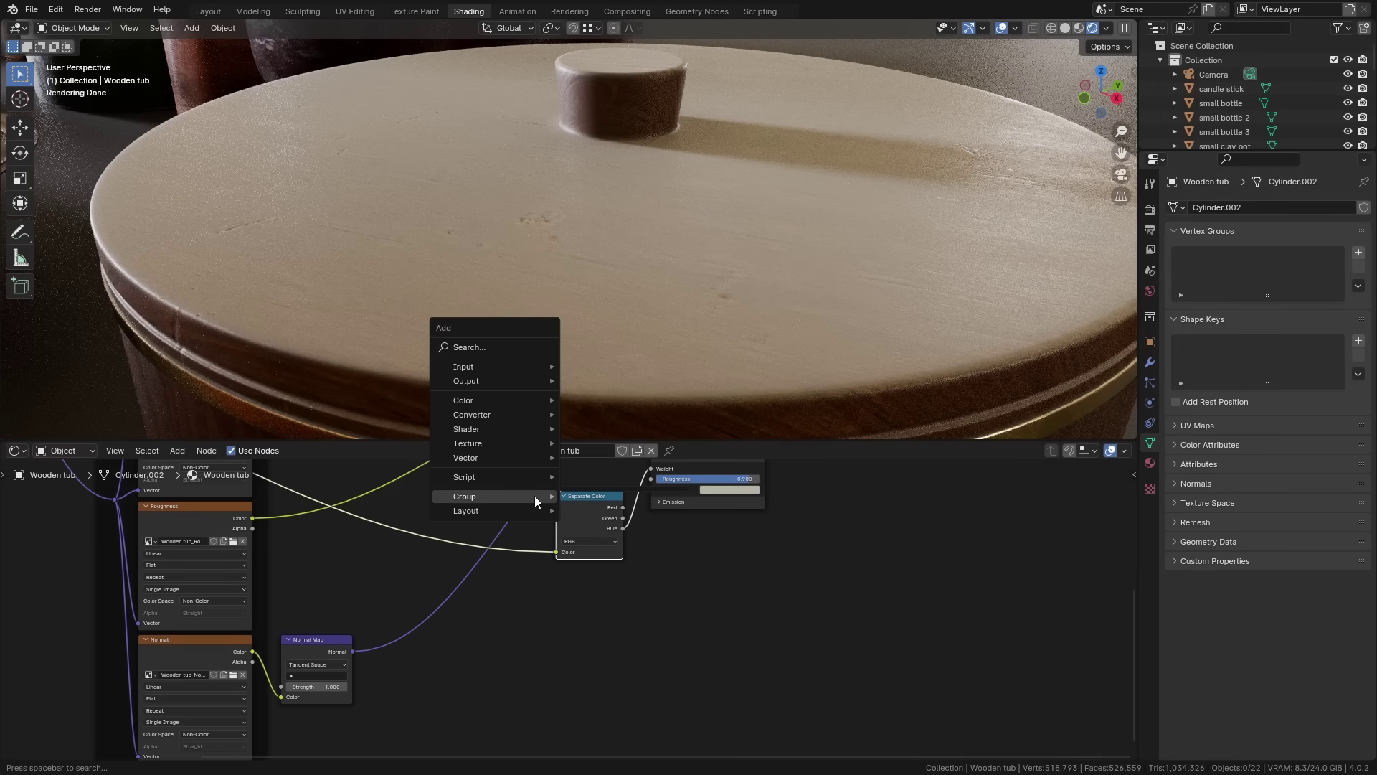
pyautogui.write('noise')
pyautogui.press('Return')
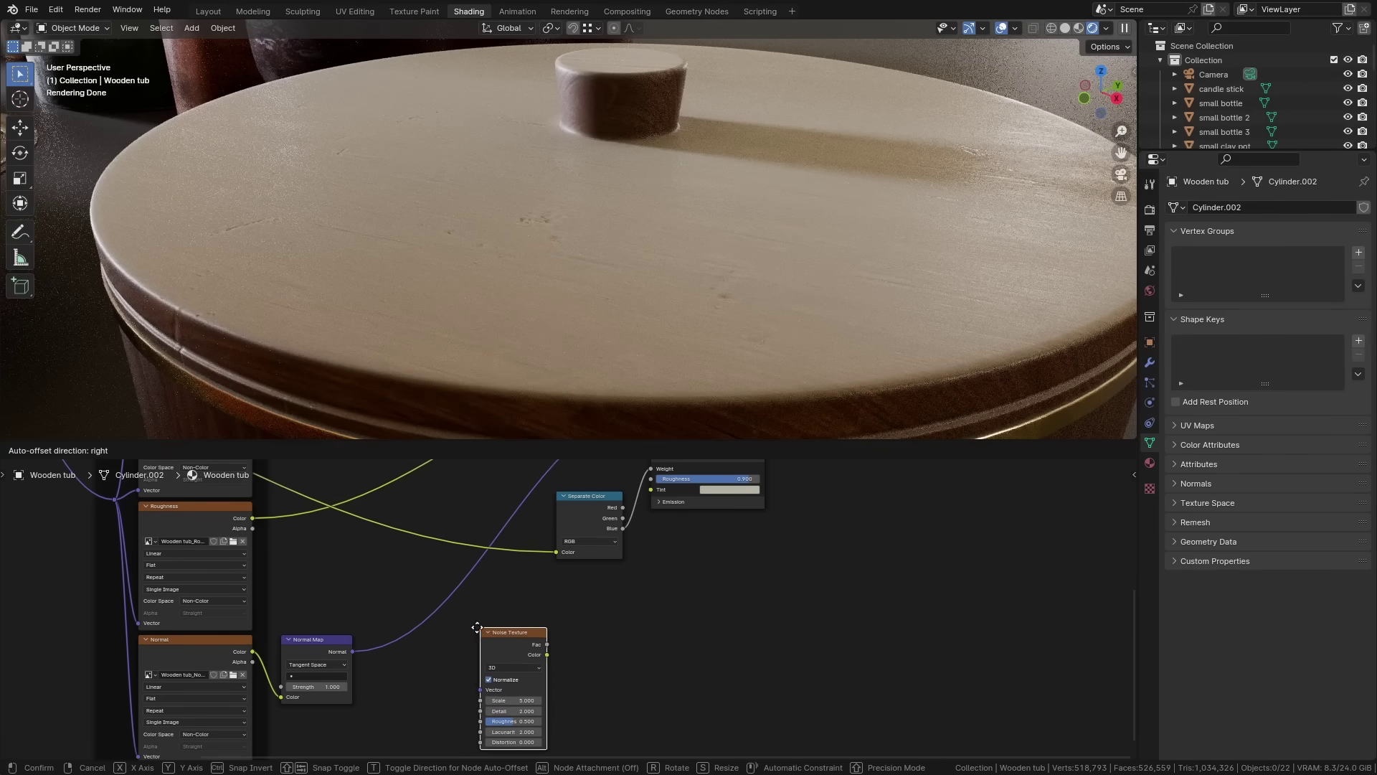
pyautogui.click(452, 611)
pyautogui.moveTo(583, 502); pyautogui.dragTo(540, 545)
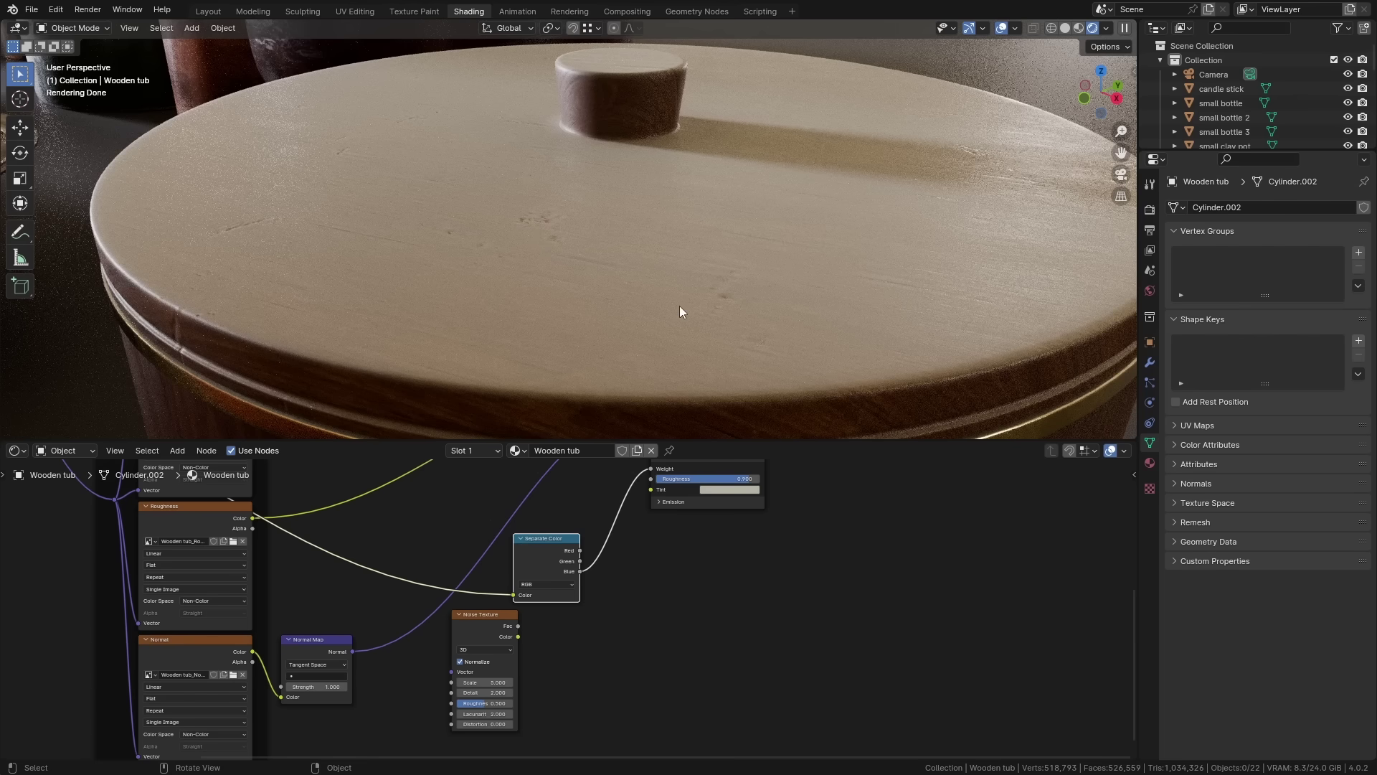
pyautogui.scroll(3, 593, 667)
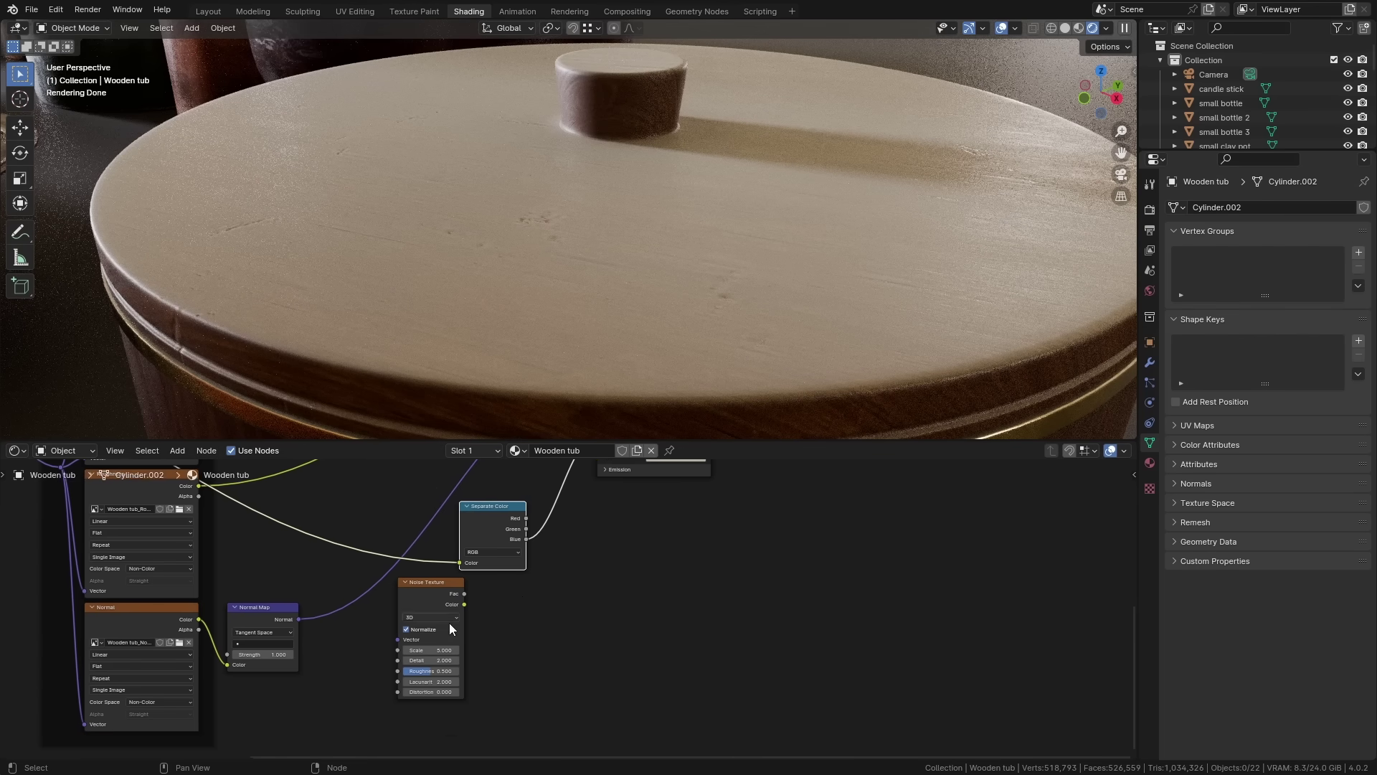
pyautogui.moveTo(435, 578); pyautogui.dragTo(426, 587)
pyautogui.click(427, 587)
pyautogui.moveTo(506, 530); pyautogui.dragTo(468, 544, button='middle')
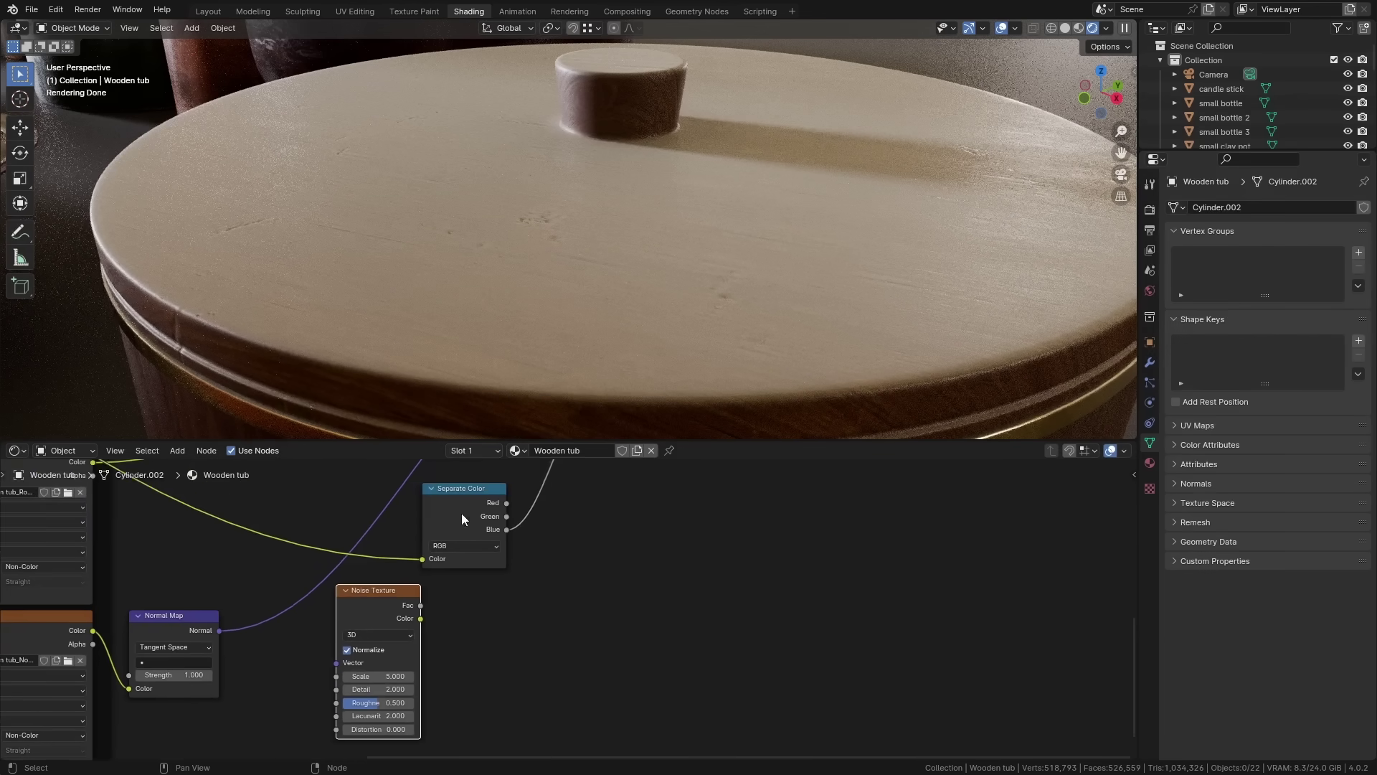
# Preview the Noise Texture on the tub with Scale 4.240, Detail 3.200 and Roughness 0.650
pyautogui.keyDown('ctrl'); pyautogui.keyDown('shift'); pyautogui.click(378, 589); pyautogui.keyUp('shift'); pyautogui.keyUp('ctrl')
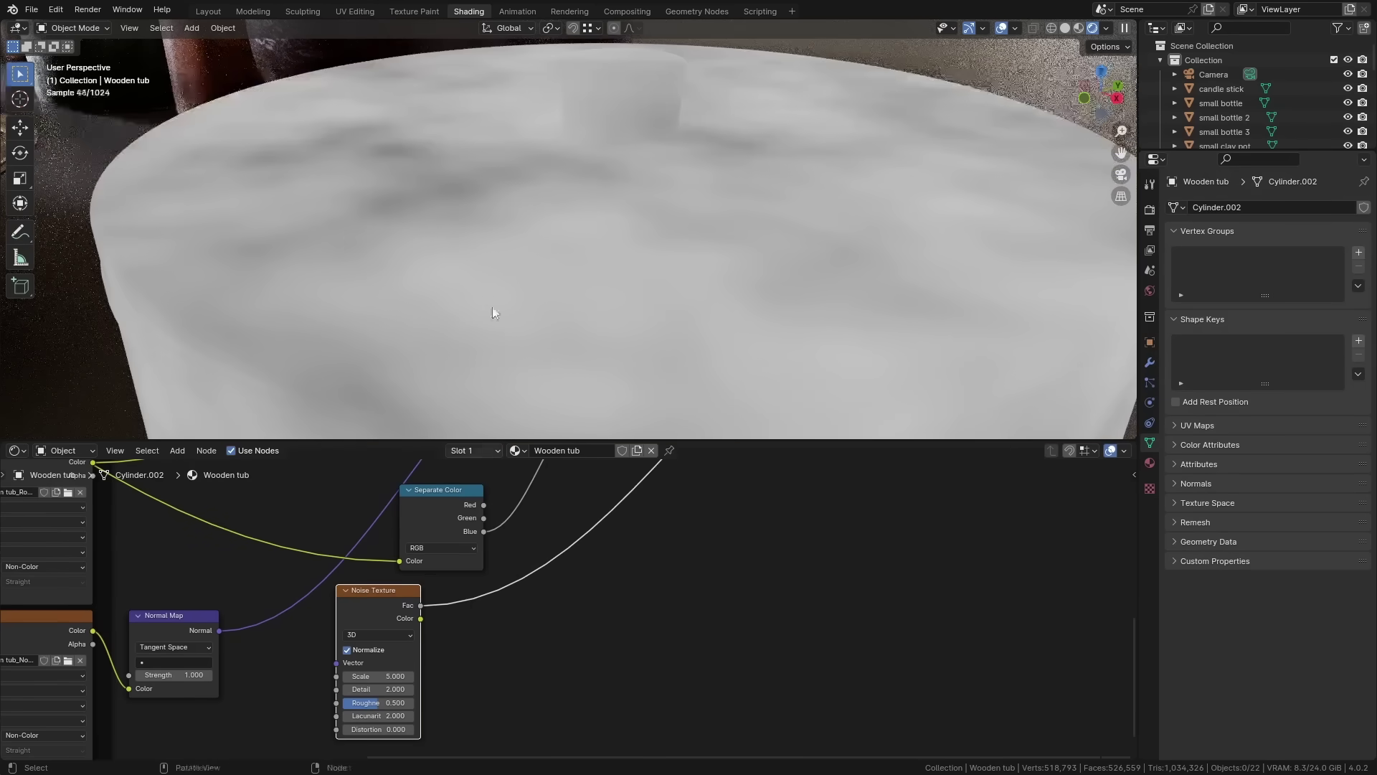
pyautogui.scroll(-7, 492, 313)
pyautogui.scroll(1, 486, 320)
pyautogui.scroll(1, 371, 701)
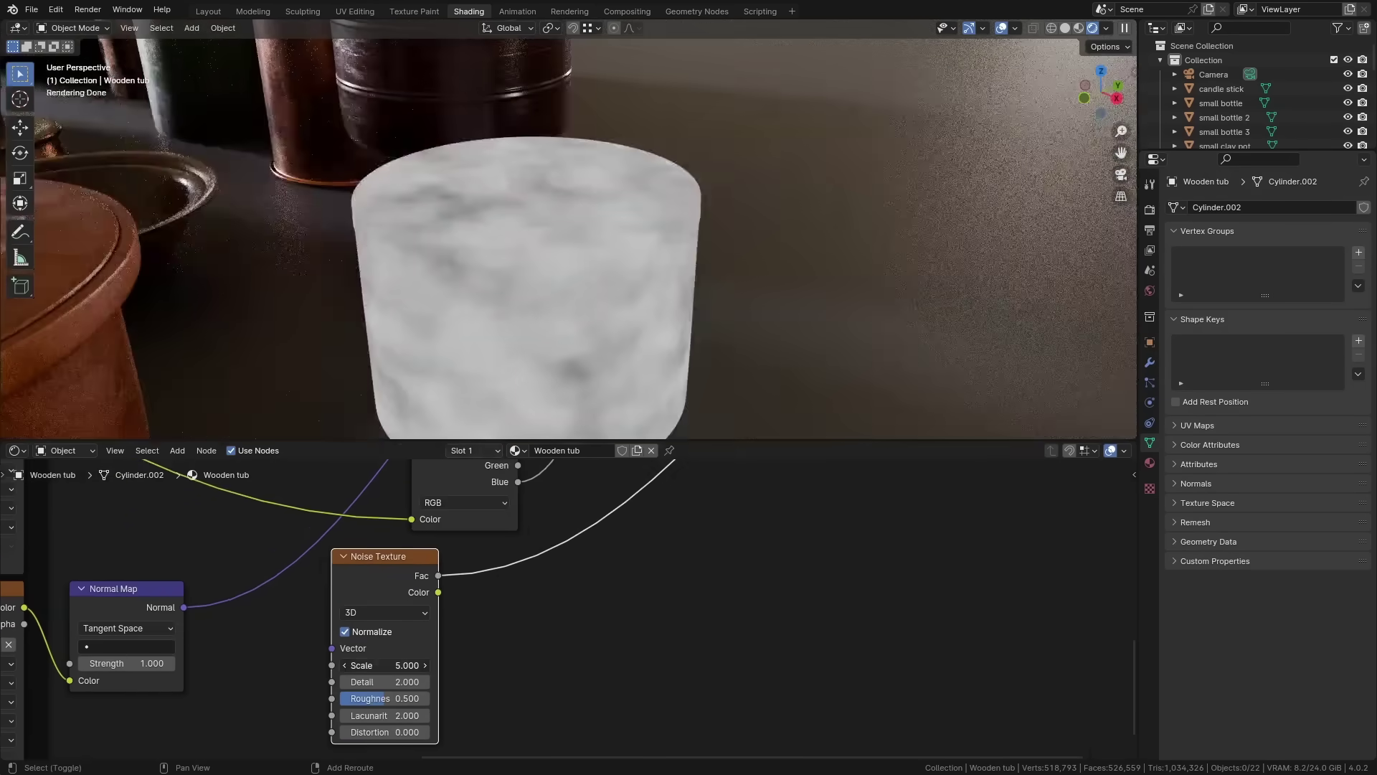
pyautogui.moveTo(387, 665); pyautogui.dragTo(562, 591)
pyautogui.scroll(1, 389, 694)
# Insert a Mix Color node on the link between the Blue channel and Sheen Weight
pyautogui.scroll(-2, 562, 590)
pyautogui.hotkey('shift', 'a')
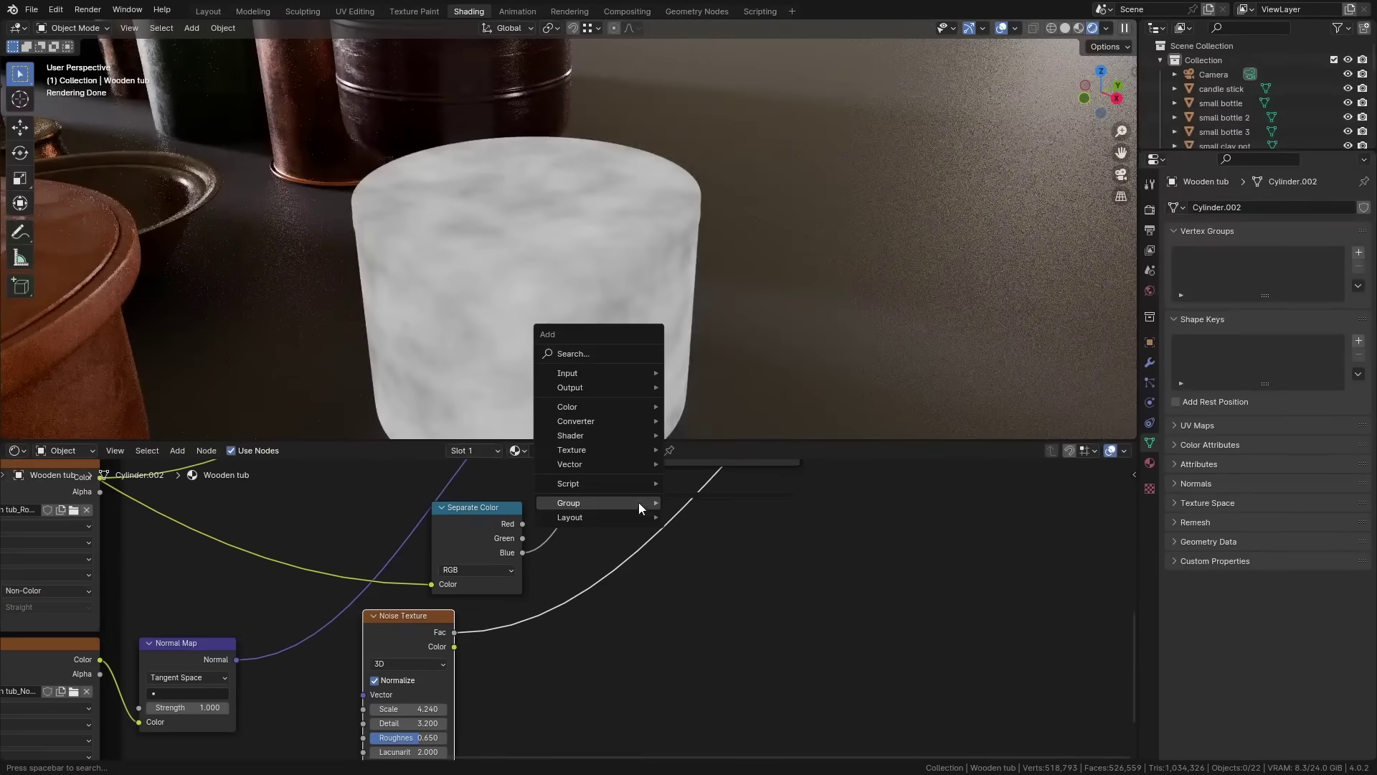
pyautogui.write('mix')
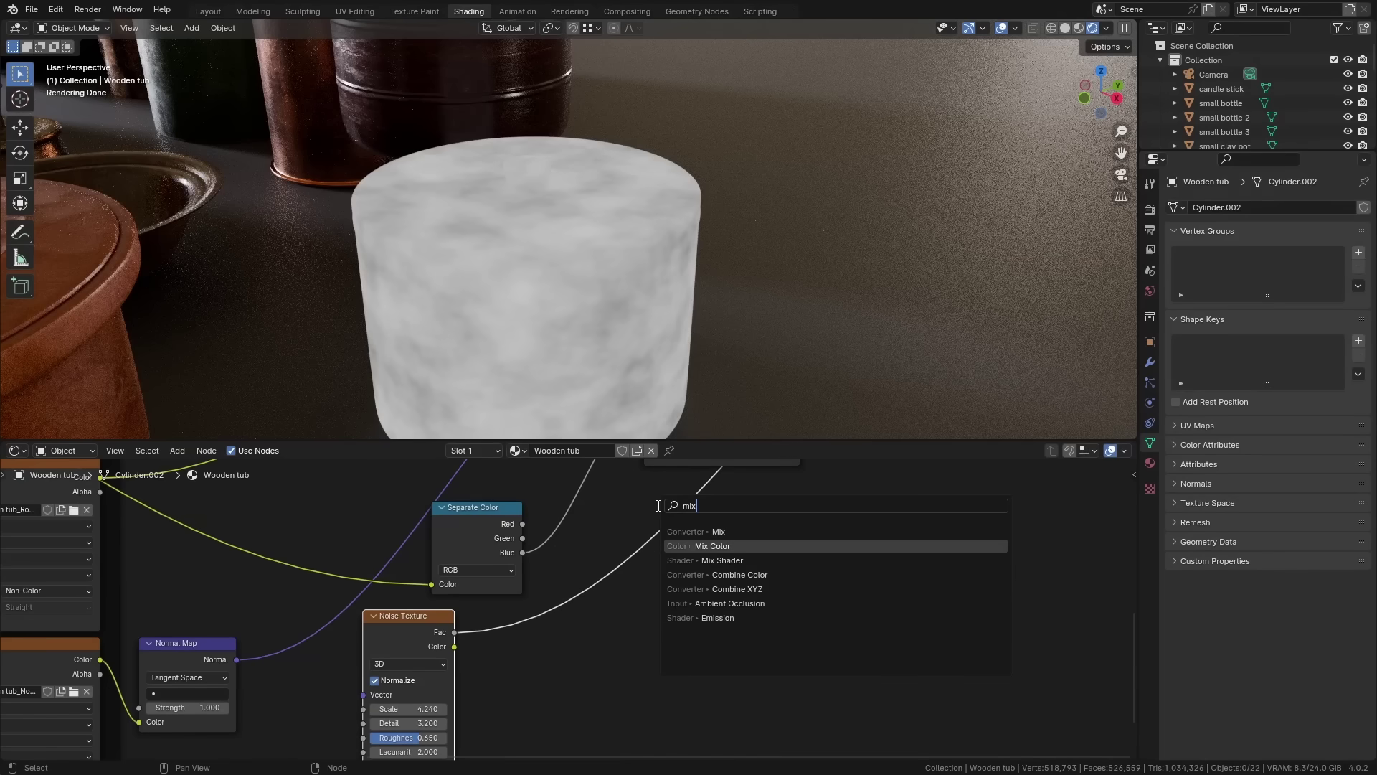
pyautogui.press('Return')
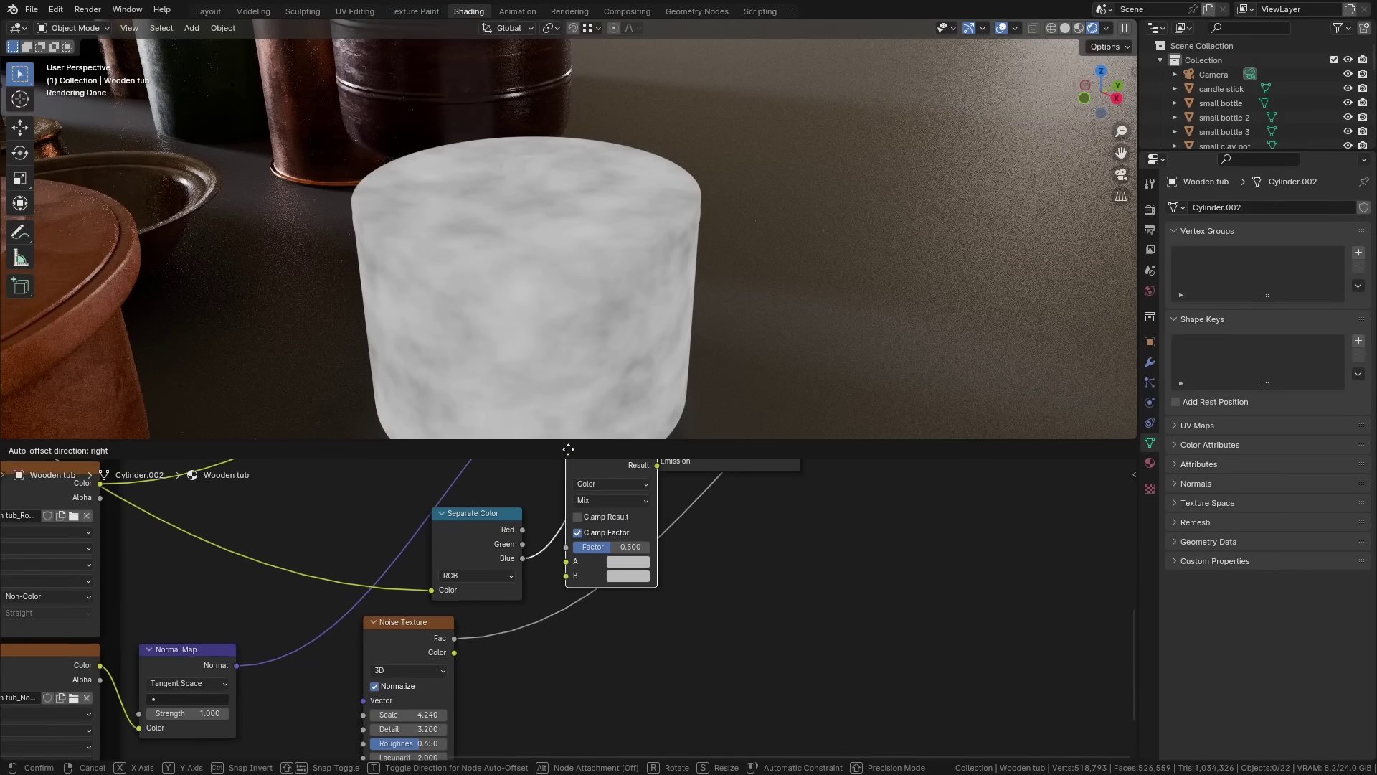
pyautogui.click(573, 517)
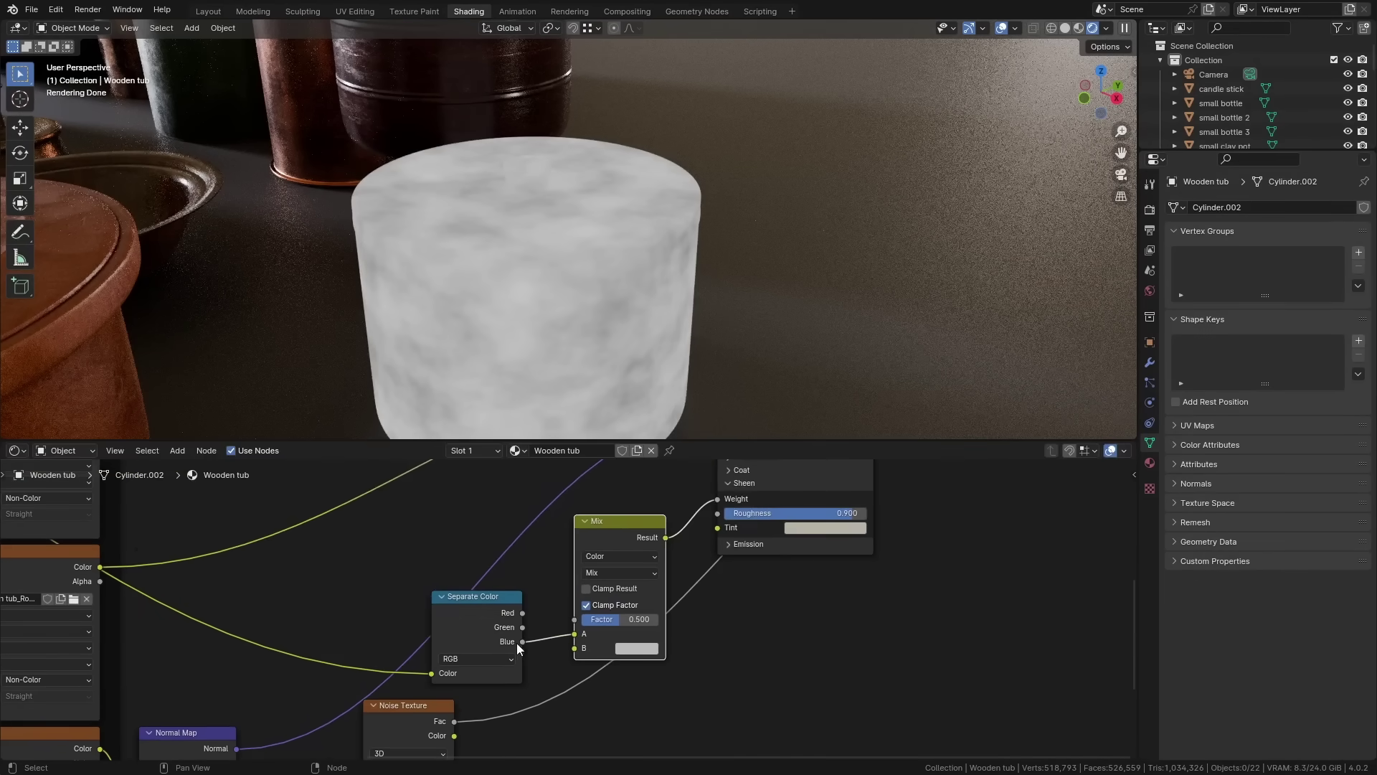
# Connect the Noise Texture Fac to the Mix Factor and preview the Mix result
pyautogui.moveTo(483, 723); pyautogui.dragTo(459, 653, button='middle')
pyautogui.moveTo(578, 549); pyautogui.dragTo(578, 550)
pyautogui.moveTo(589, 548); pyautogui.dragTo(553, 607, button='middle')
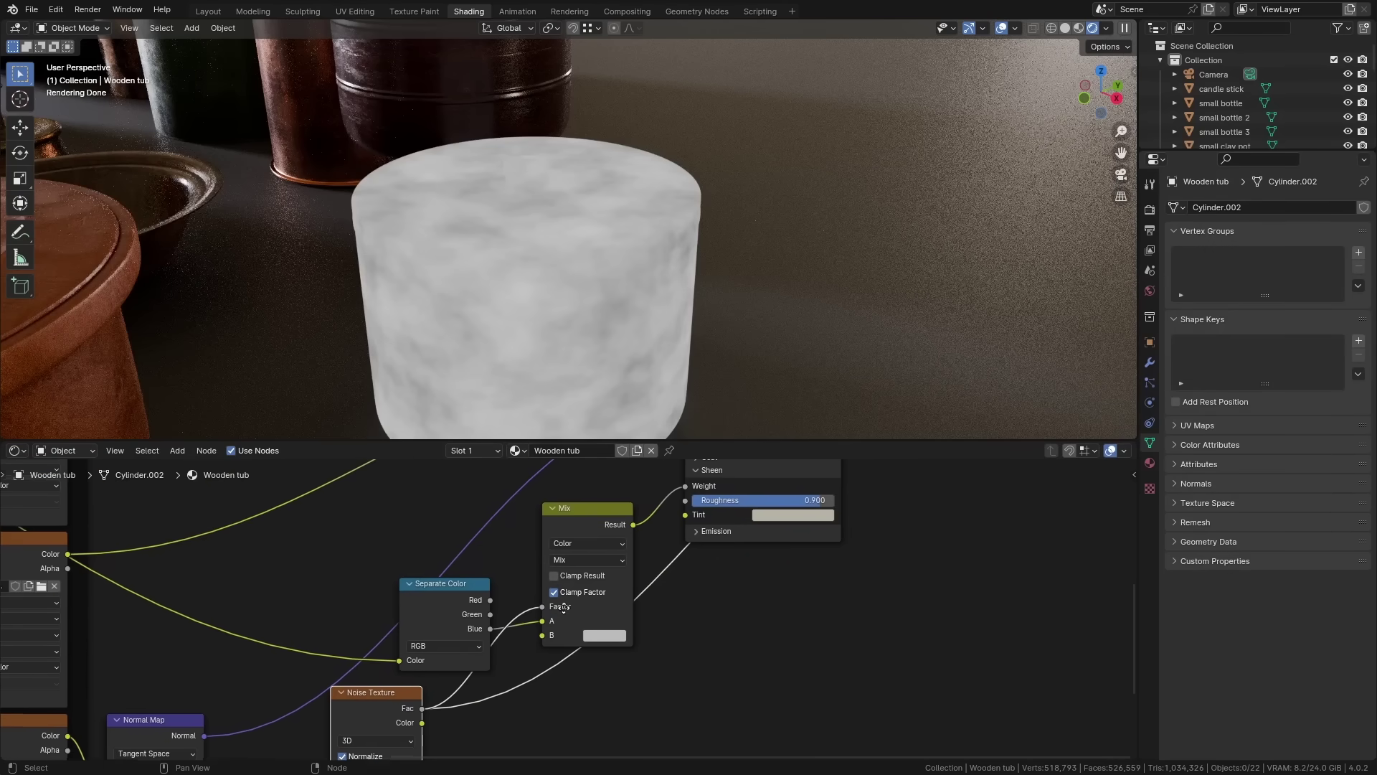
pyautogui.keyDown('ctrl'); pyautogui.keyDown('shift'); pyautogui.click(586, 514); pyautogui.keyUp('shift'); pyautogui.keyUp('ctrl')
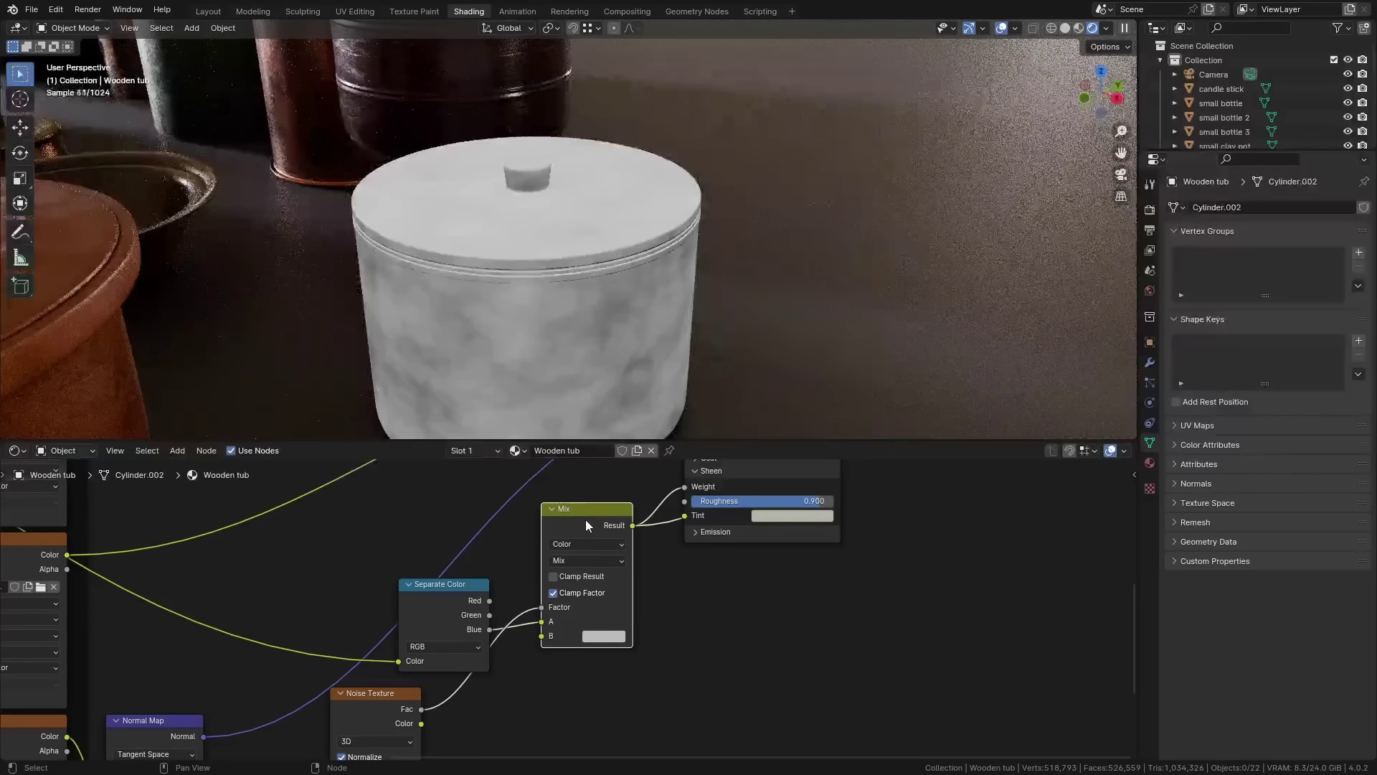
pyautogui.moveTo(584, 309); pyautogui.dragTo(582, 368, button='middle')
pyautogui.scroll(4, 528, 247)
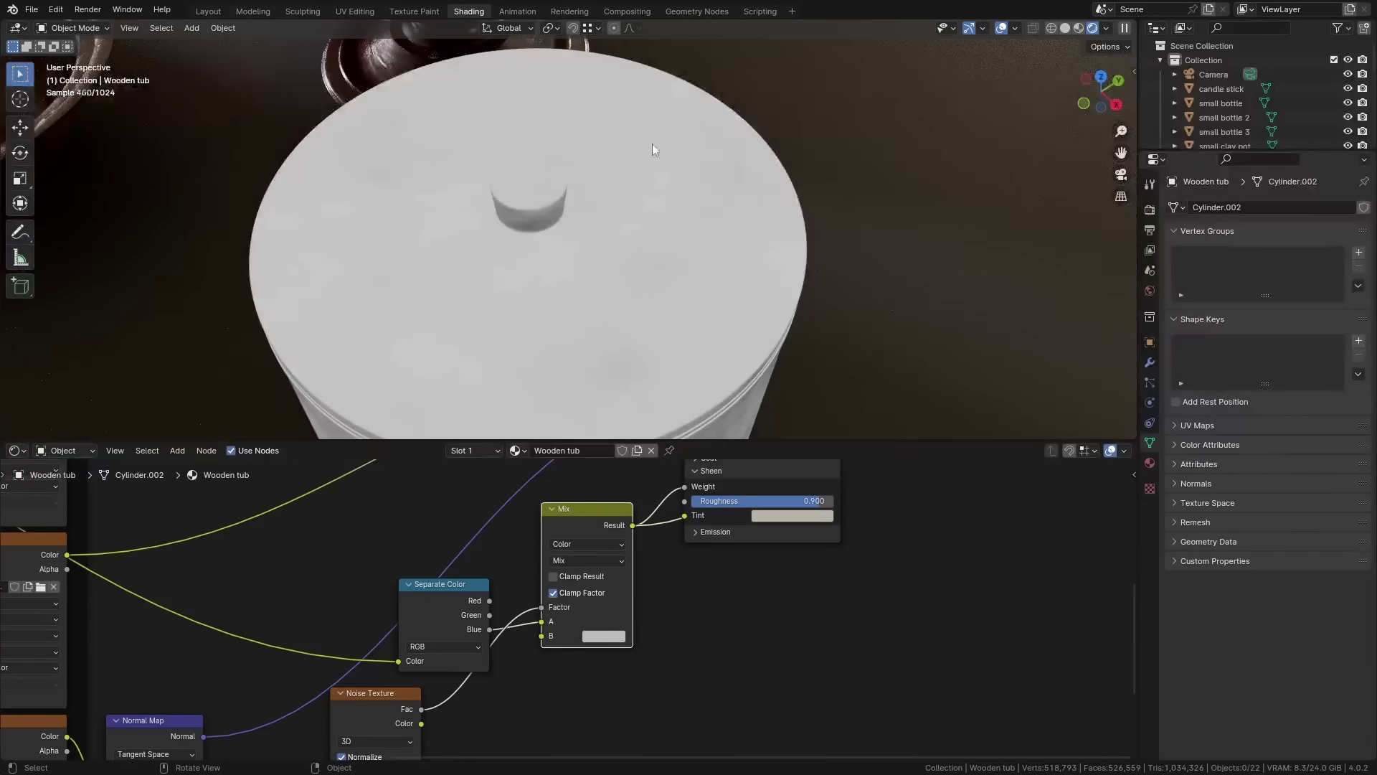
pyautogui.scroll(-6, 528, 277)
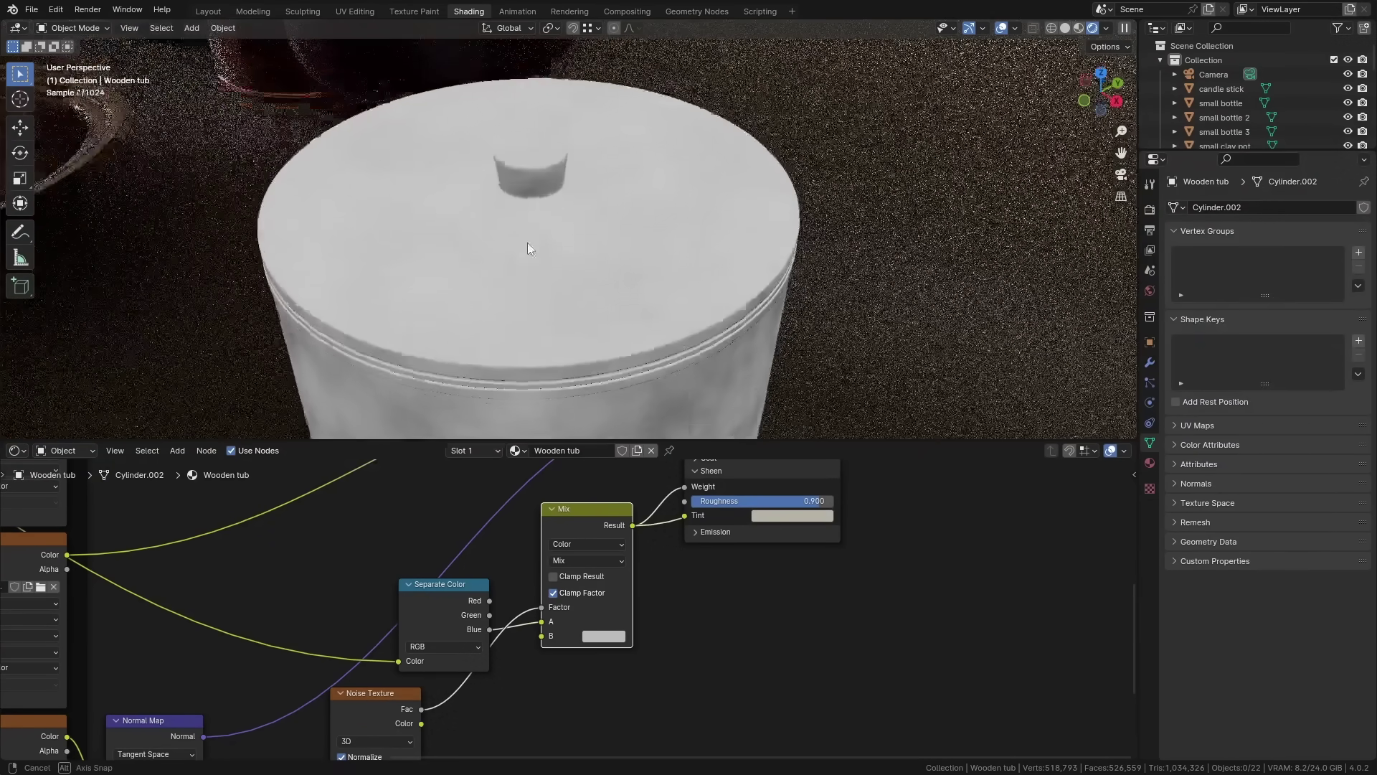
pyautogui.scroll(4, 582, 328)
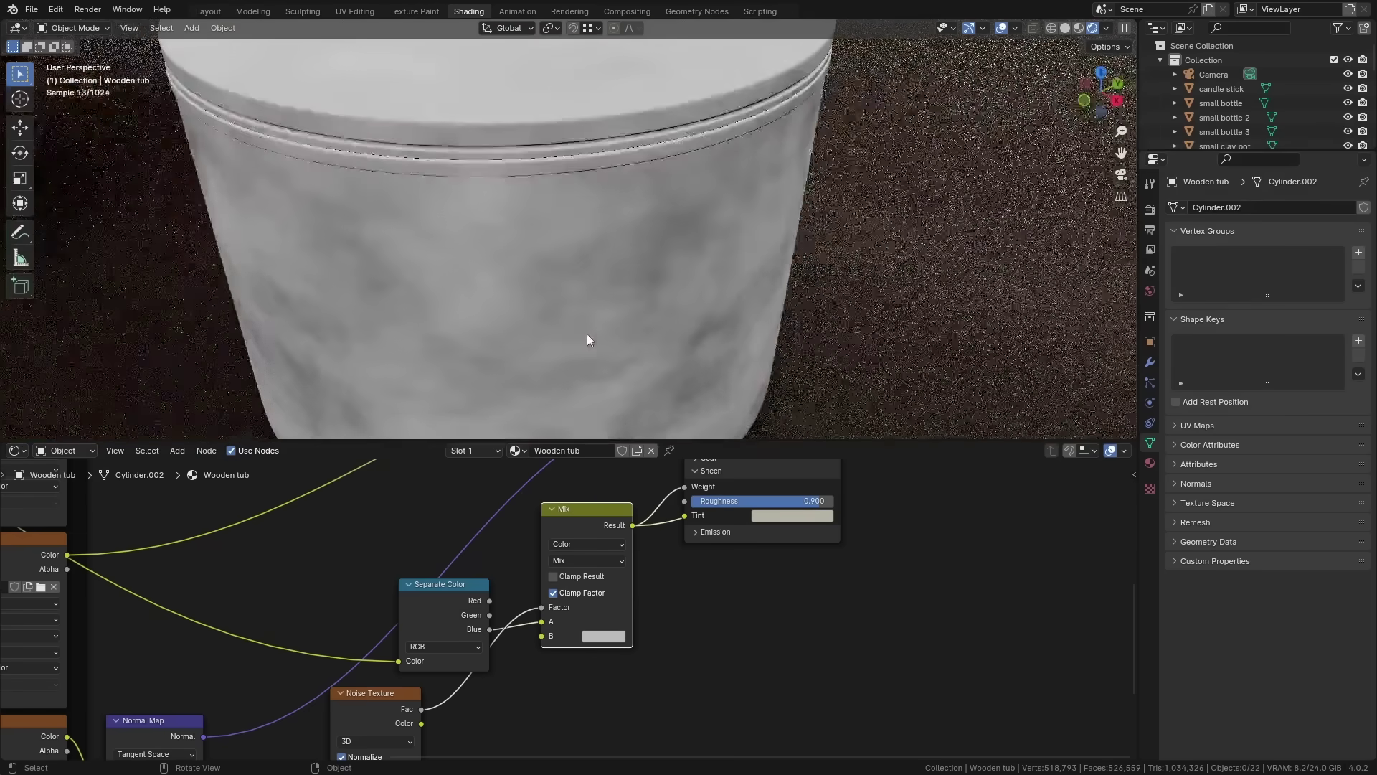
# Darken the Mix node's B colour to a Value of 0.045
pyautogui.scroll(-2, 651, 281)
pyautogui.scroll(1, 641, 526)
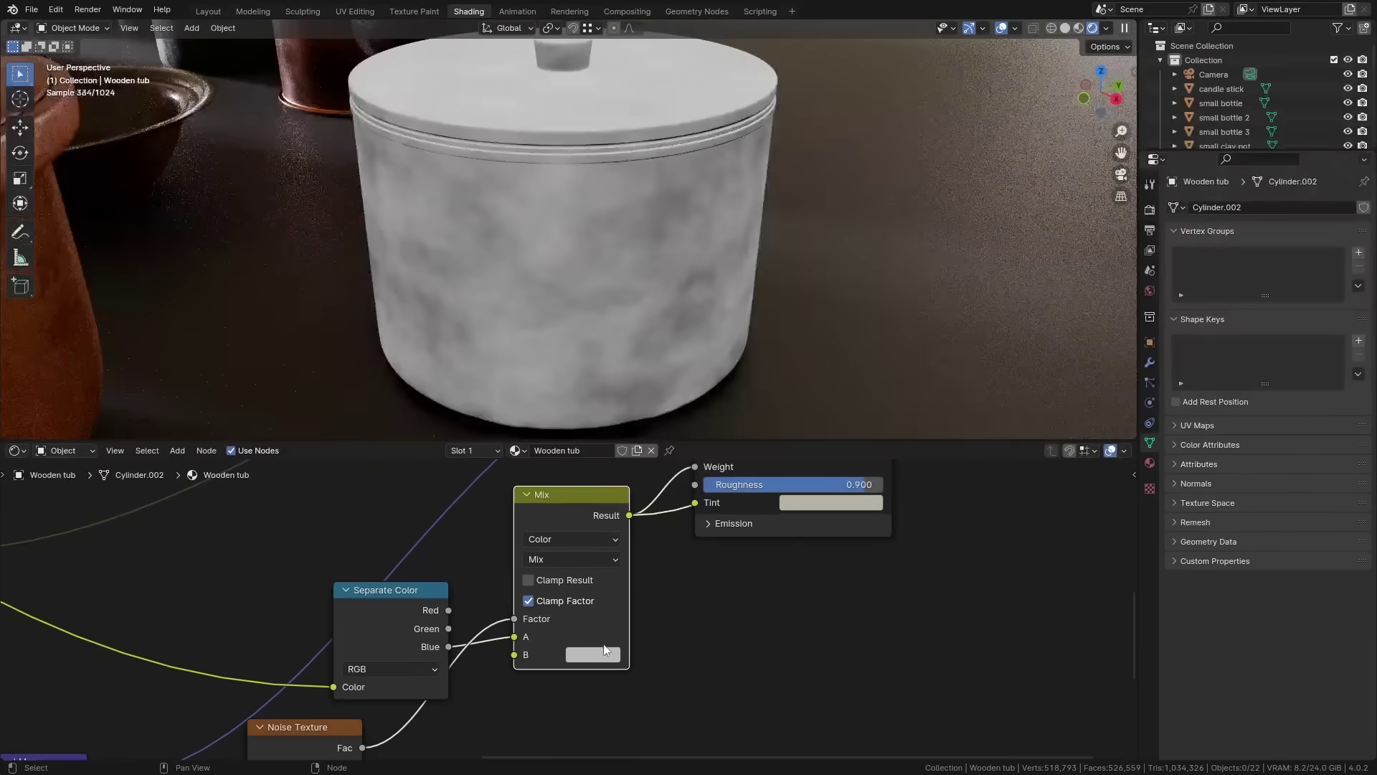
pyautogui.click(594, 654)
pyautogui.click(584, 661)
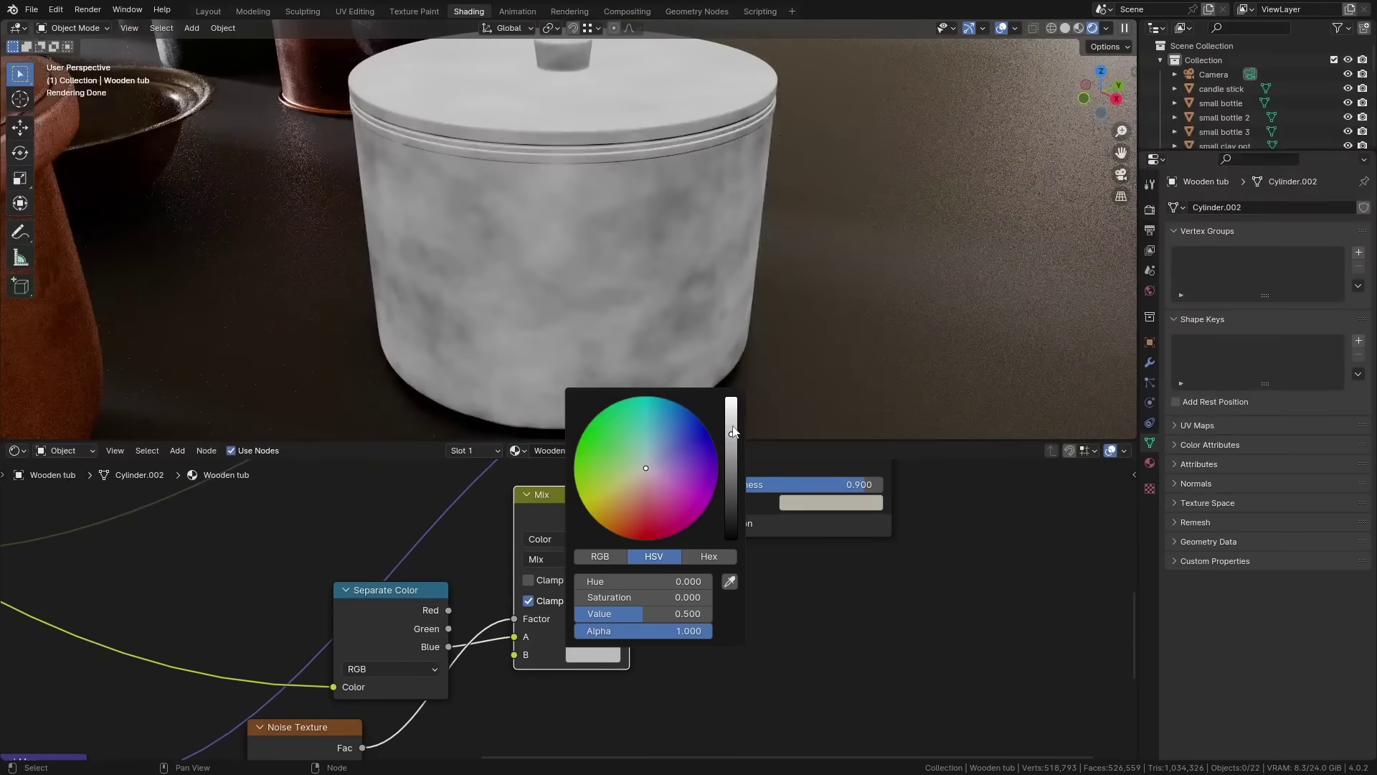
pyautogui.moveTo(732, 431); pyautogui.dragTo(731, 478)
pyautogui.scroll(-4, 617, 590)
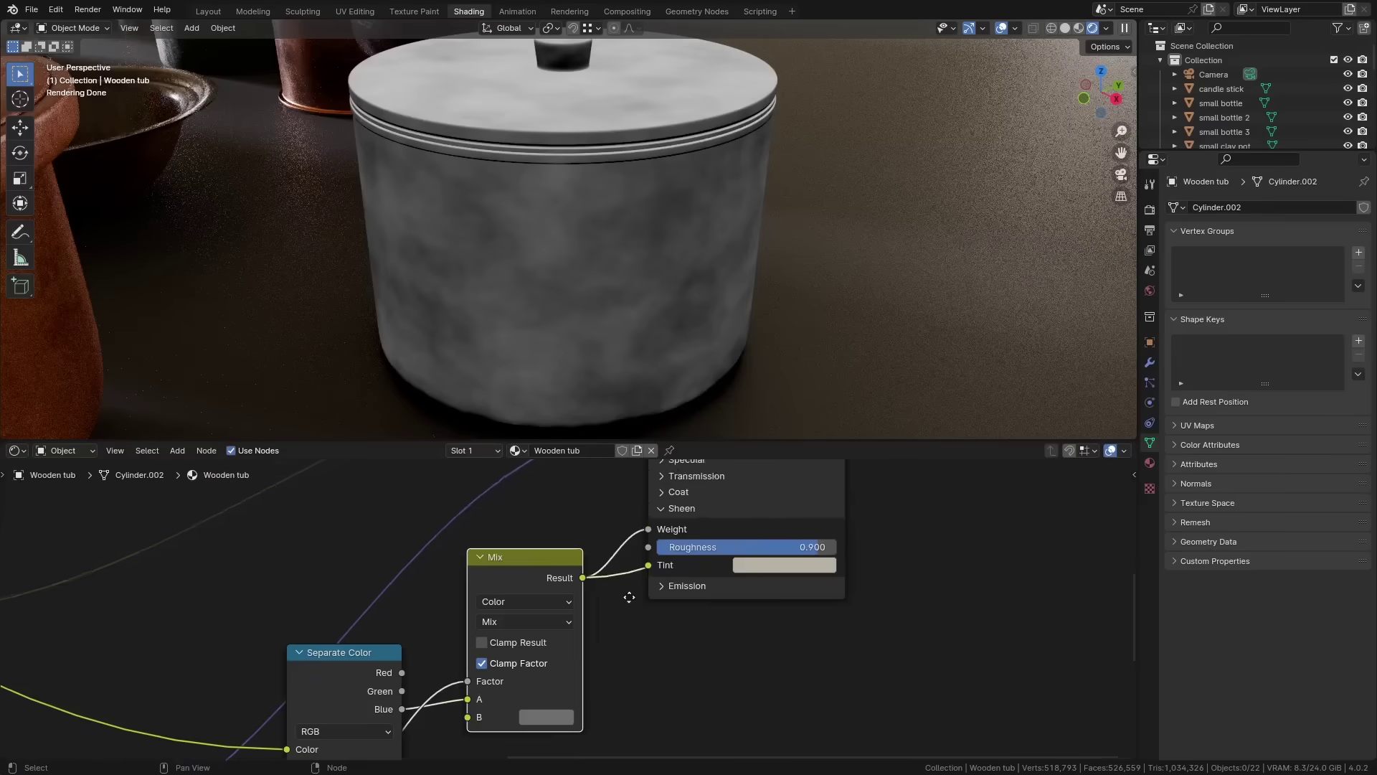
# Preview the full Principled BSDF wood material and inspect the dusty sheen on the lid
pyautogui.moveTo(845, 631); pyautogui.dragTo(673, 553)
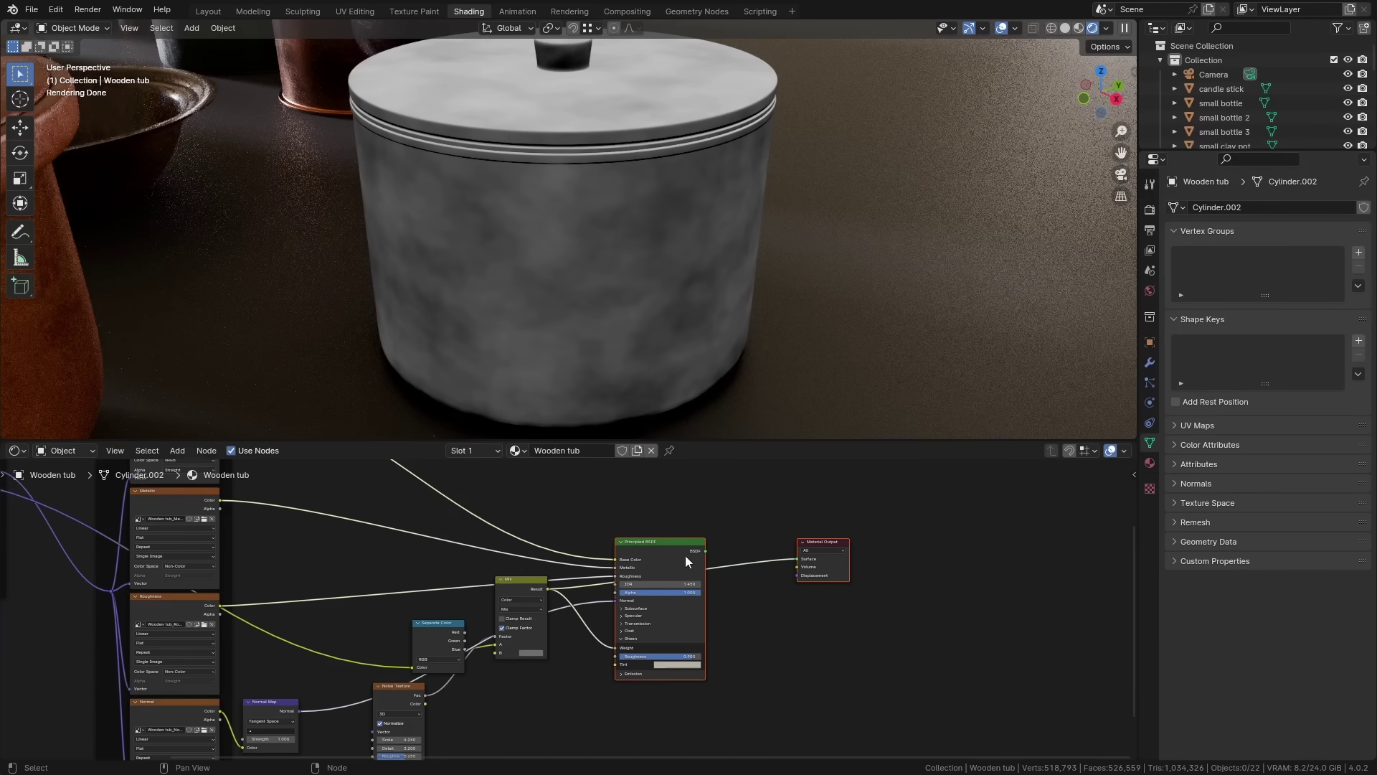
pyautogui.keyDown('ctrl'); pyautogui.keyDown('shift'); pyautogui.click(672, 555); pyautogui.keyUp('shift'); pyautogui.keyUp('ctrl')
pyautogui.scroll(9, 673, 685)
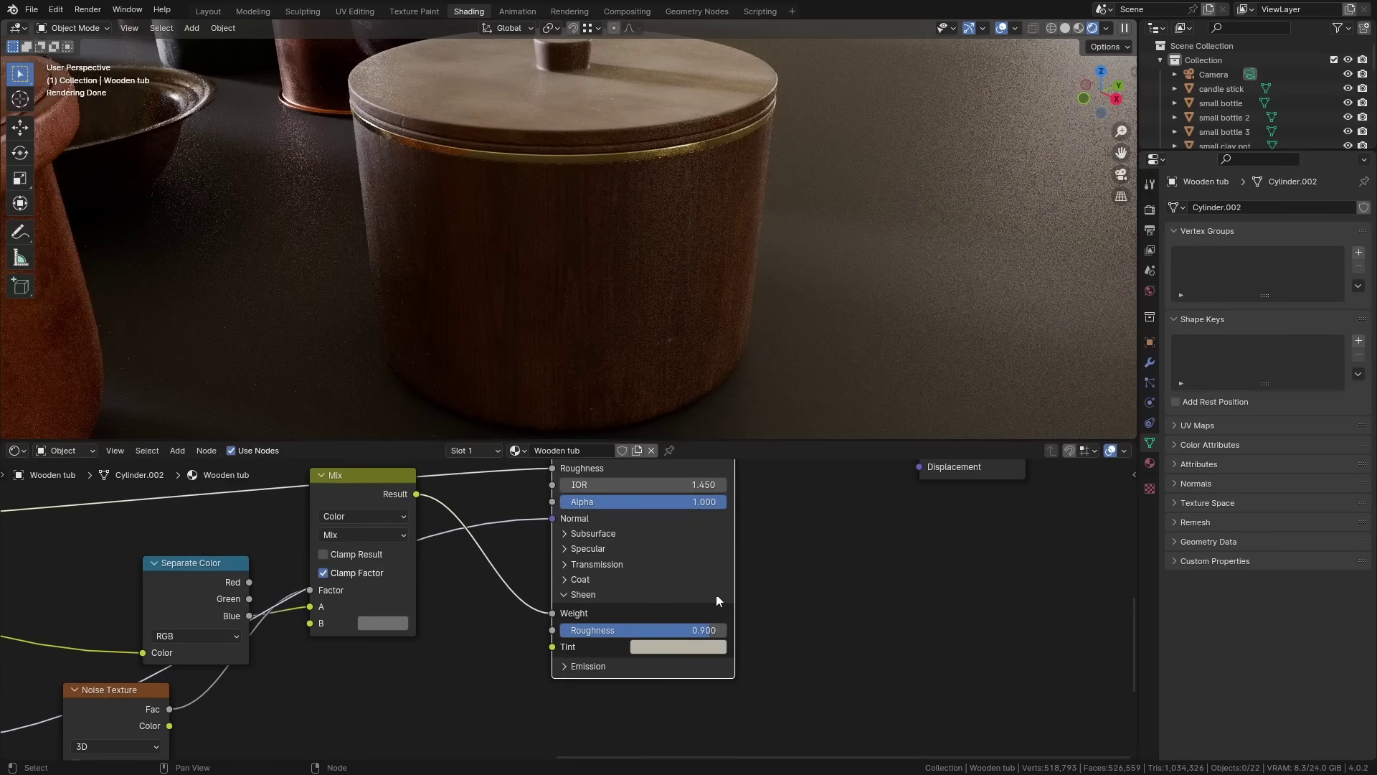
pyautogui.moveTo(667, 153); pyautogui.dragTo(669, 231, button='middle')
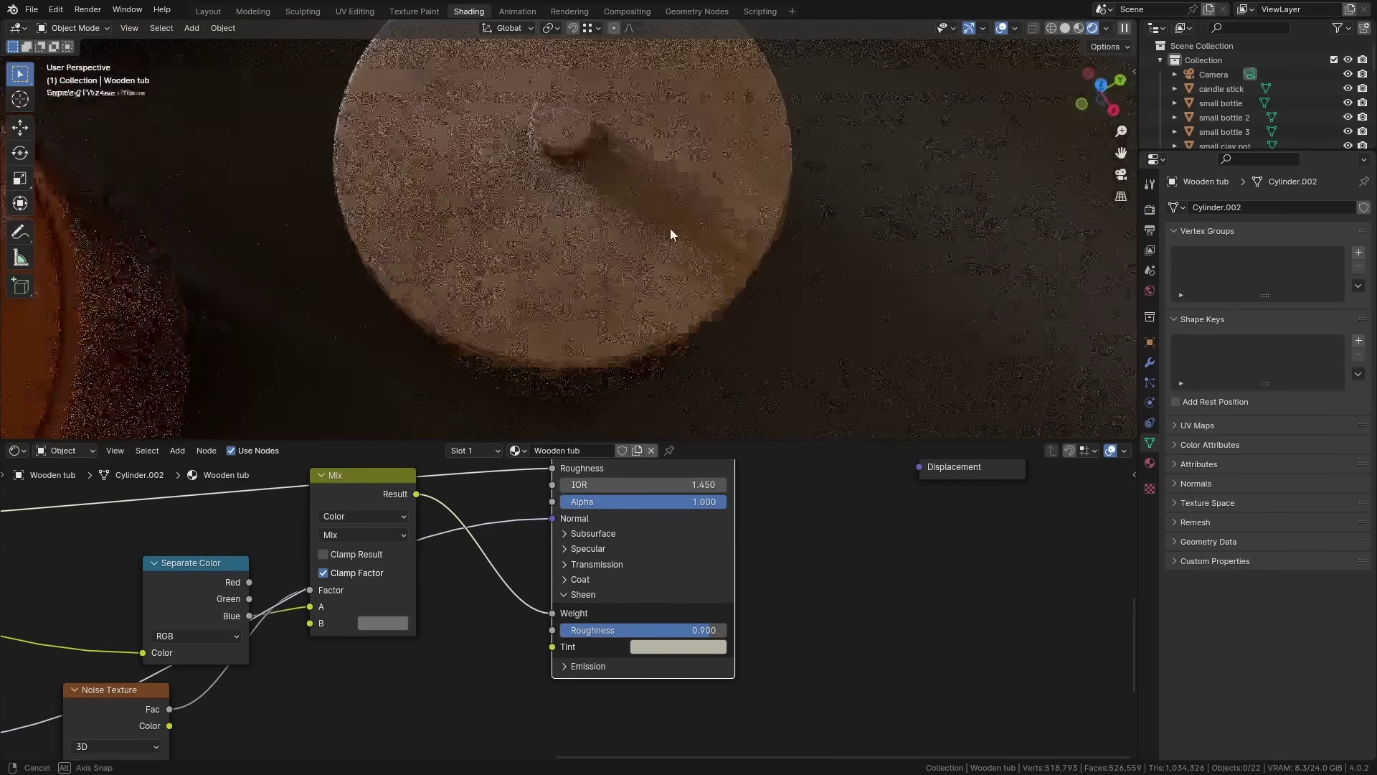
pyautogui.moveTo(617, 123); pyautogui.dragTo(597, 234, button='middle')
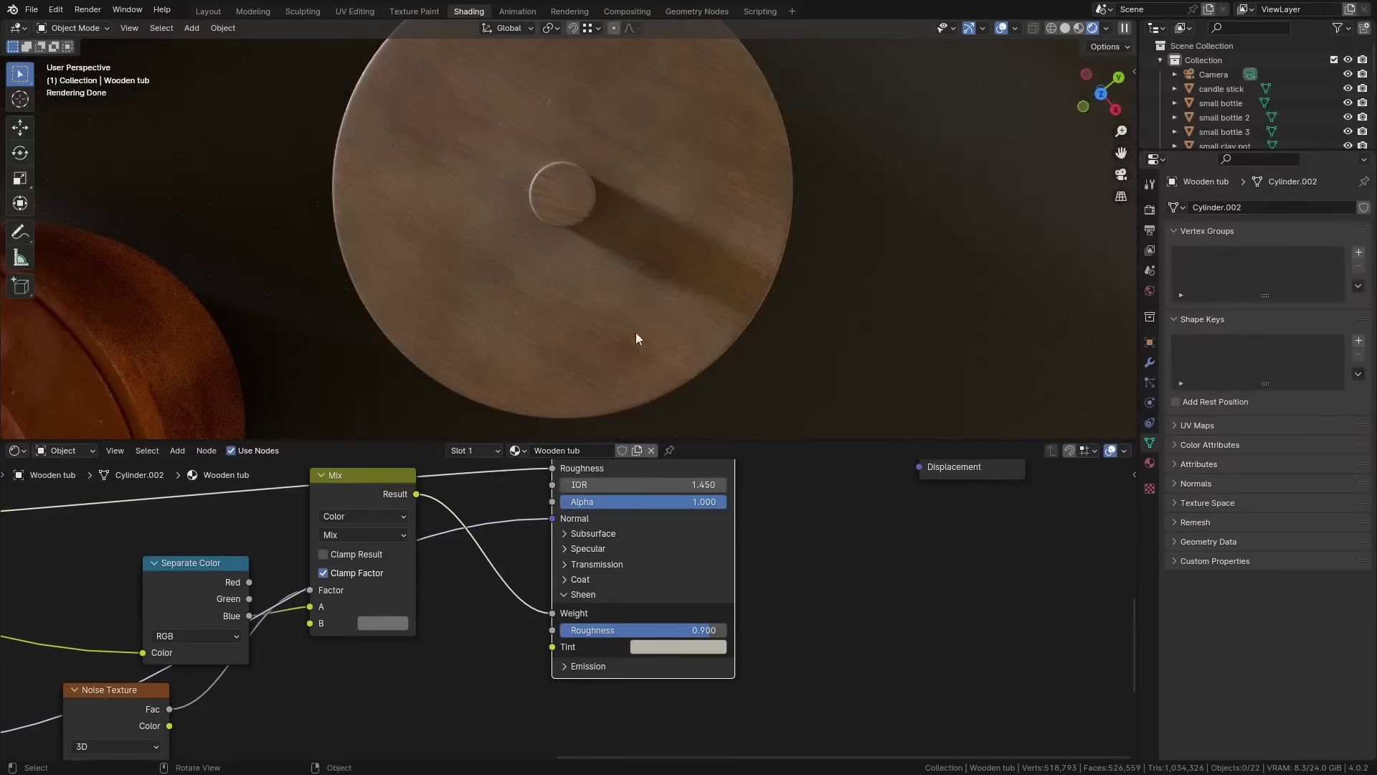
pyautogui.moveTo(635, 333)
pyautogui.mouseDown(button='middle')
pyautogui.moveTo(652, 310)
pyautogui.moveTo(652, 217)
pyautogui.moveTo(645, 297)
pyautogui.moveTo(631, 311)
pyautogui.mouseUp(button='middle')
# Set the dust Noise Texture Scale to 3.940
pyautogui.scroll(3, 462, 330)
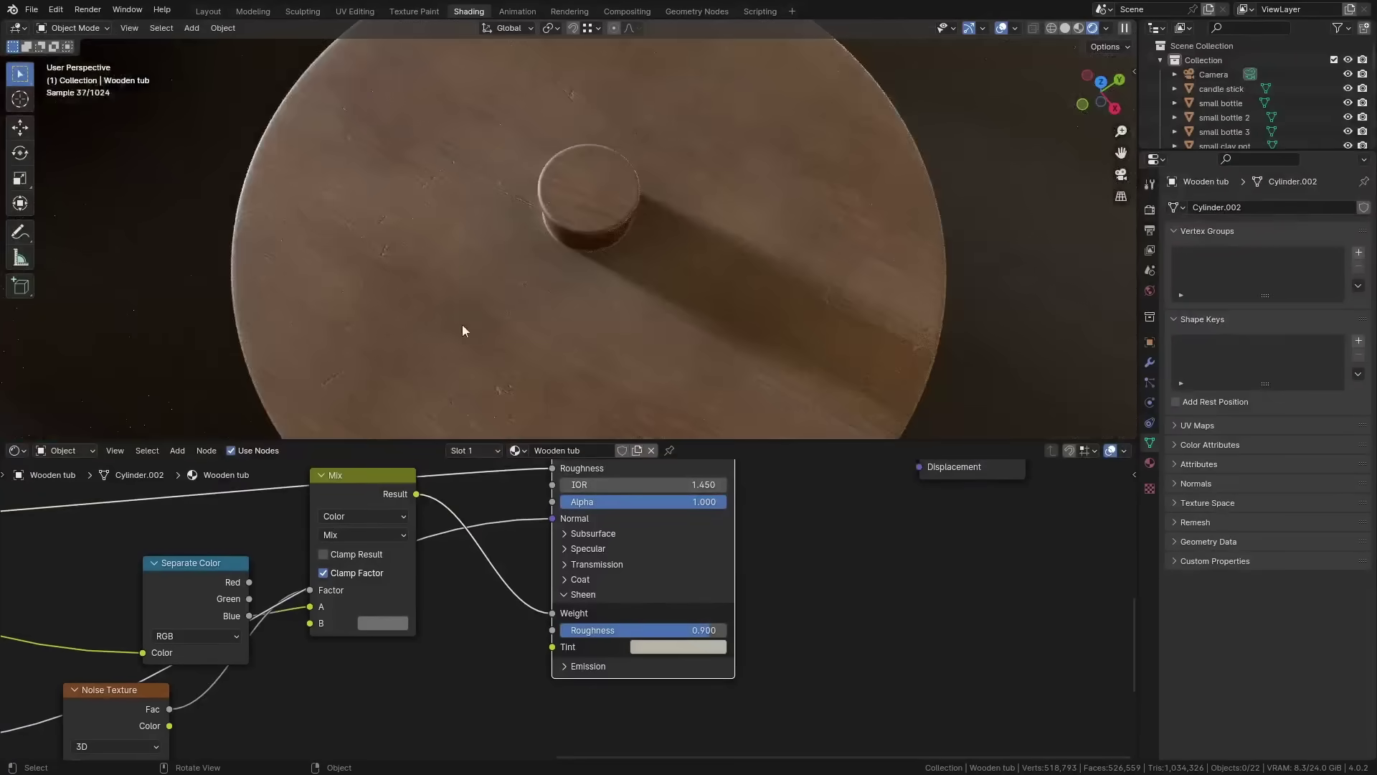
pyautogui.scroll(-3, 459, 197)
pyautogui.moveTo(210, 703); pyautogui.dragTo(417, 571, button='middle')
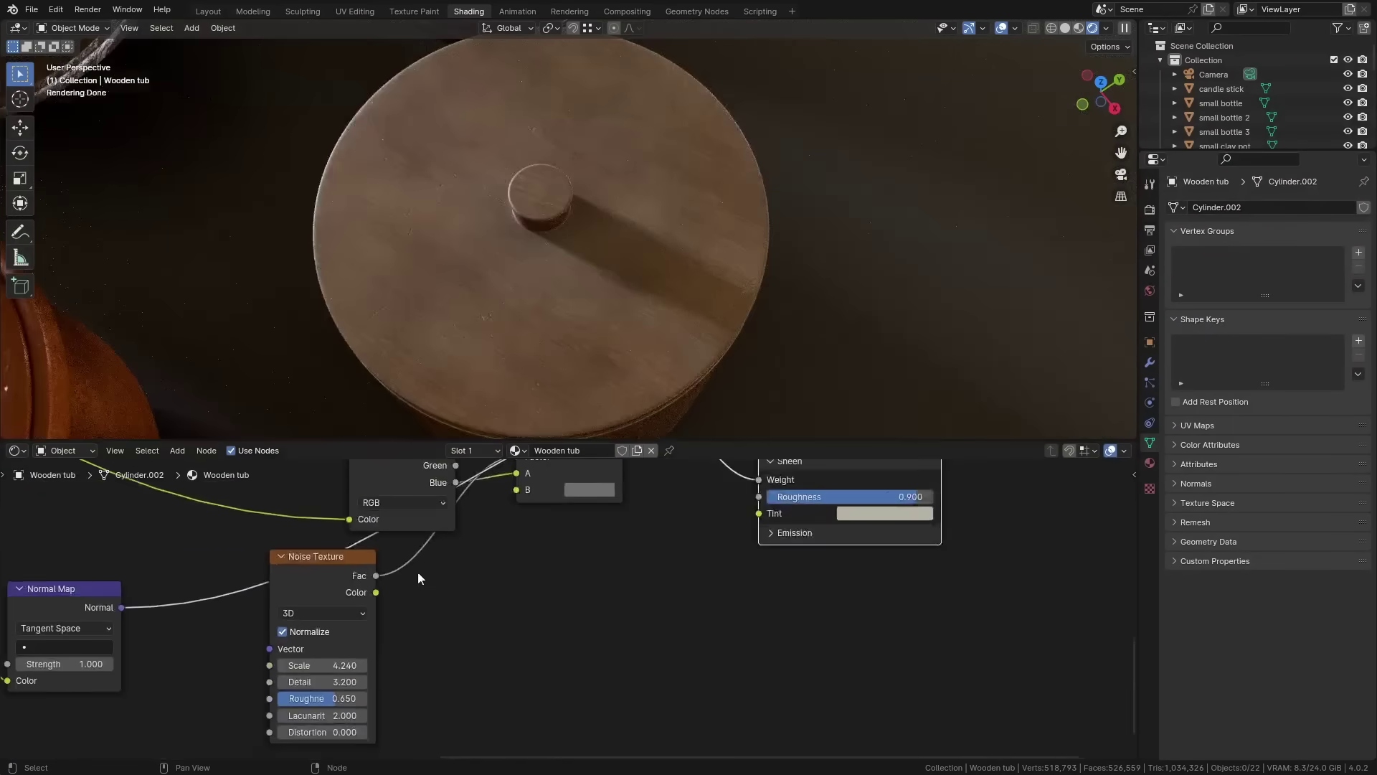
pyautogui.scroll(4, 417, 573)
pyautogui.moveTo(413, 631); pyautogui.dragTo(506, 574, button='middle')
pyautogui.scroll(3, 459, 610)
pyautogui.moveTo(385, 649); pyautogui.dragTo(405, 649)
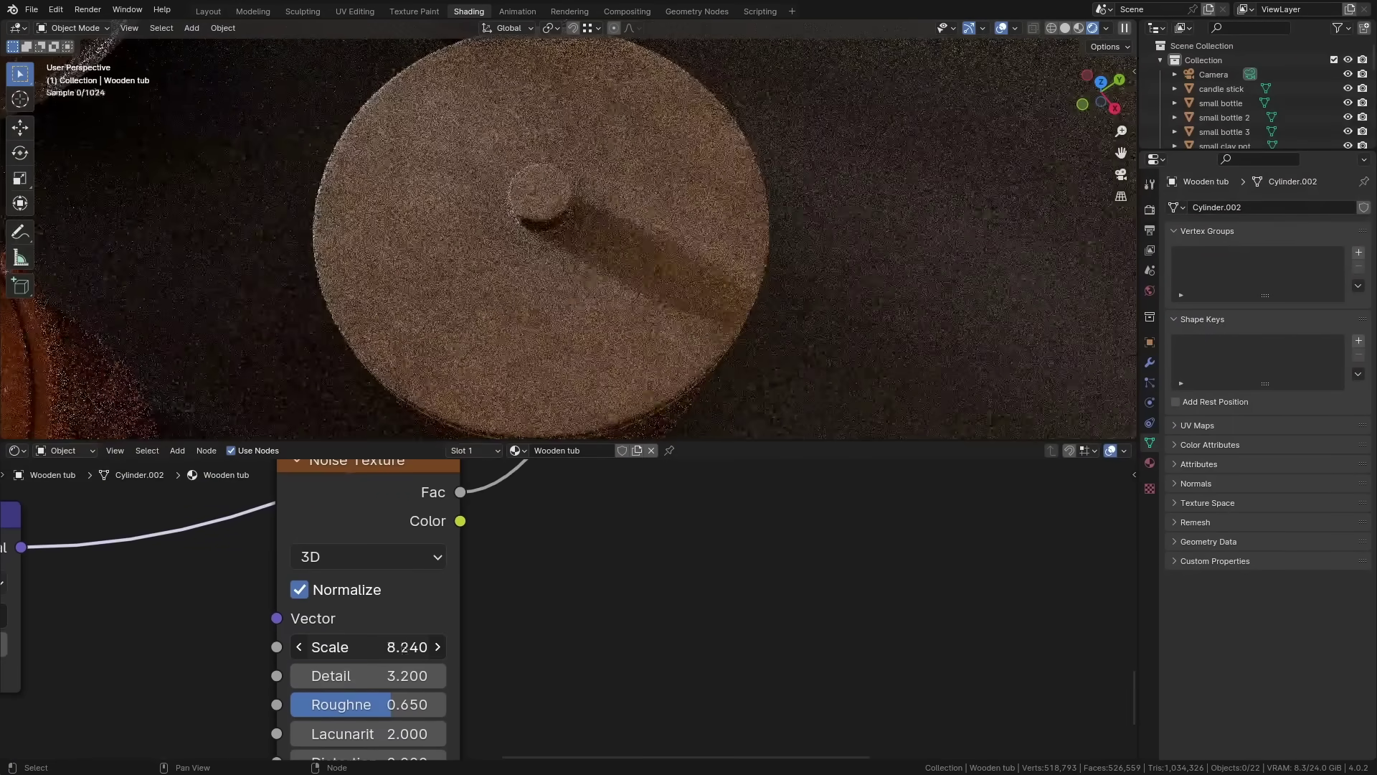
pyautogui.scroll(-3, 498, 621)
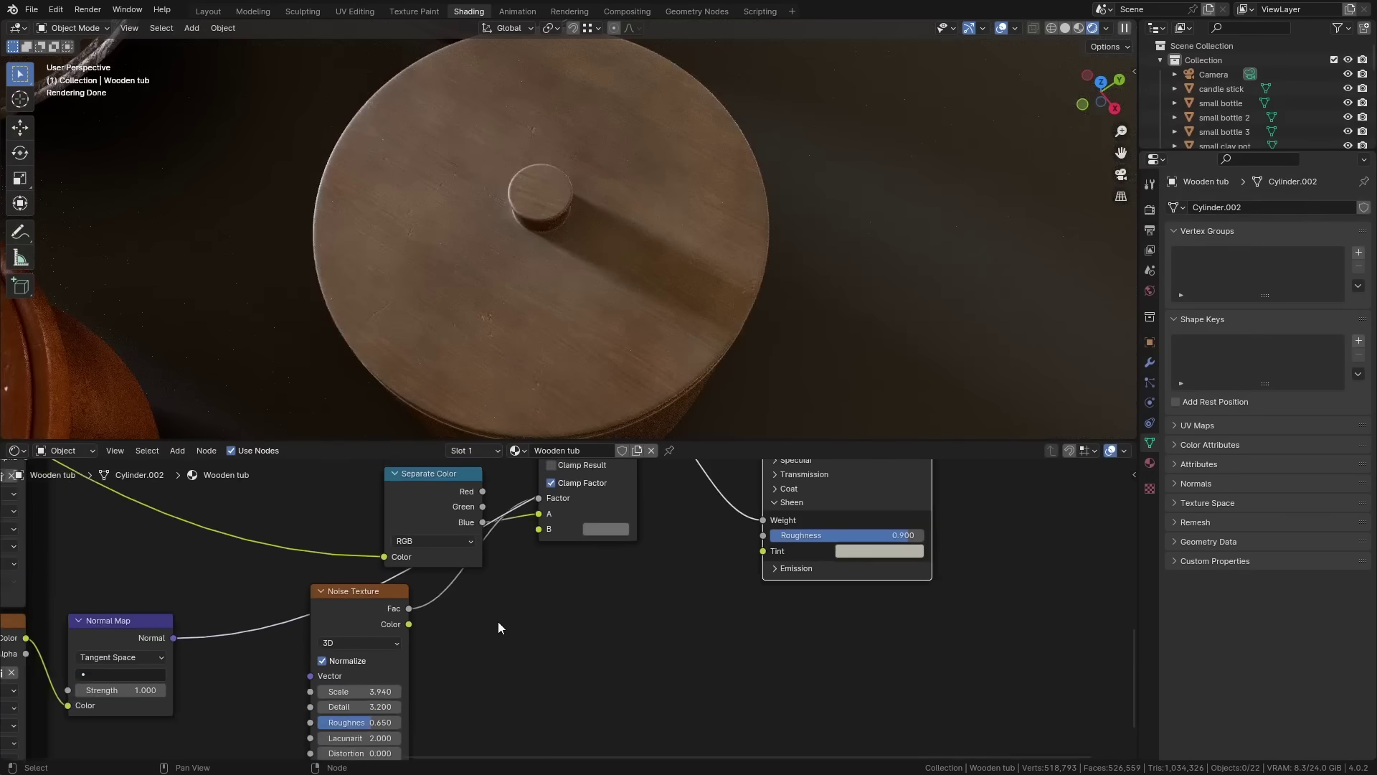
pyautogui.moveTo(618, 385); pyautogui.dragTo(642, 214, button='middle')
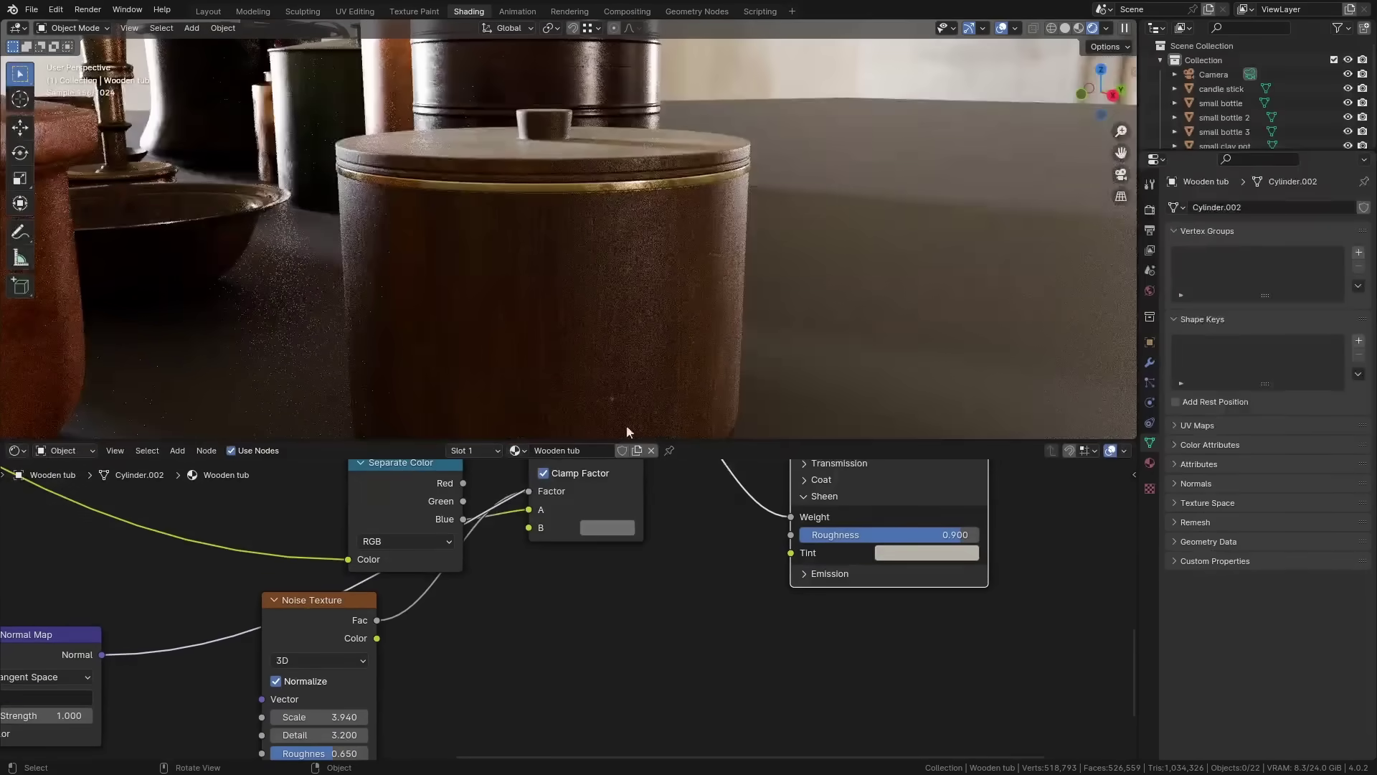
# Lighten the Mix node's B colour to Value 0.158 and check the paler dust on the lid
pyautogui.click(607, 528)
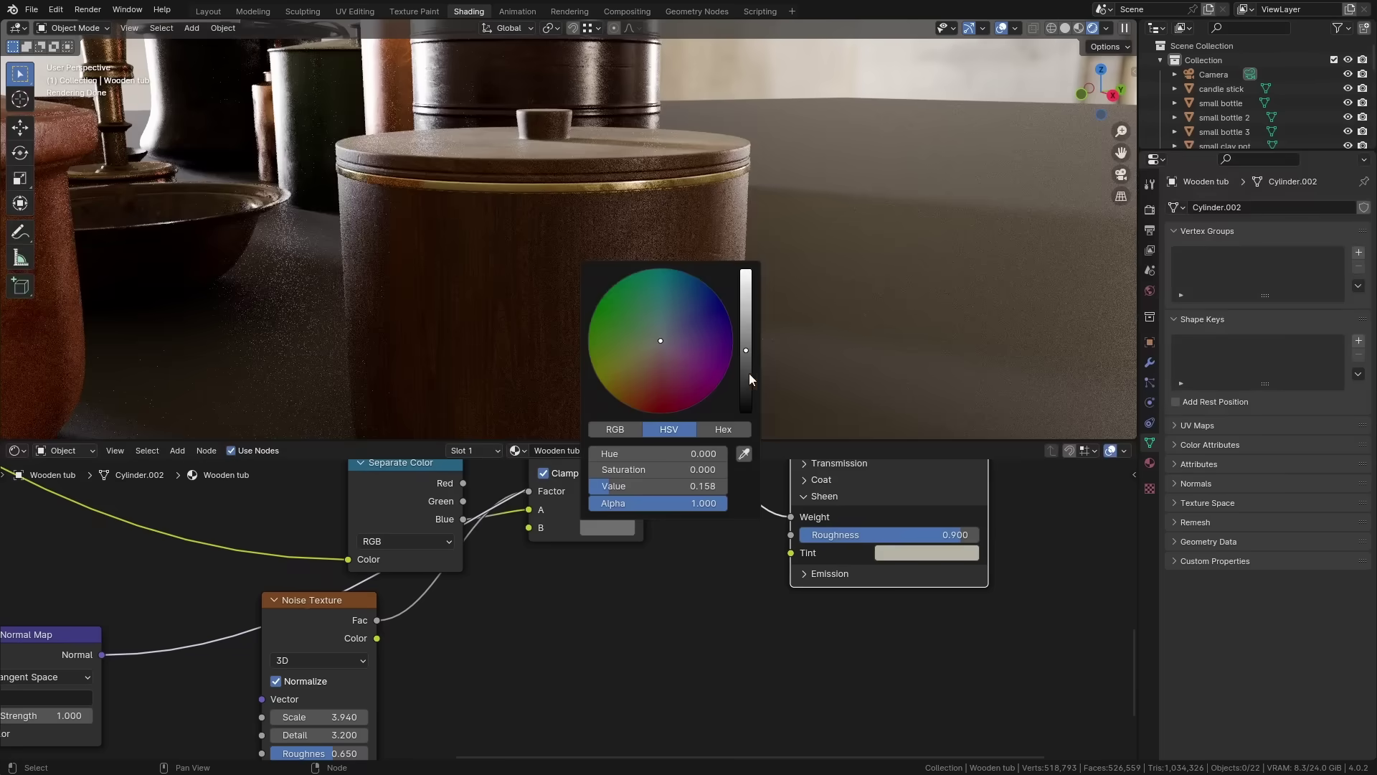
pyautogui.moveTo(749, 373); pyautogui.dragTo(747, 294)
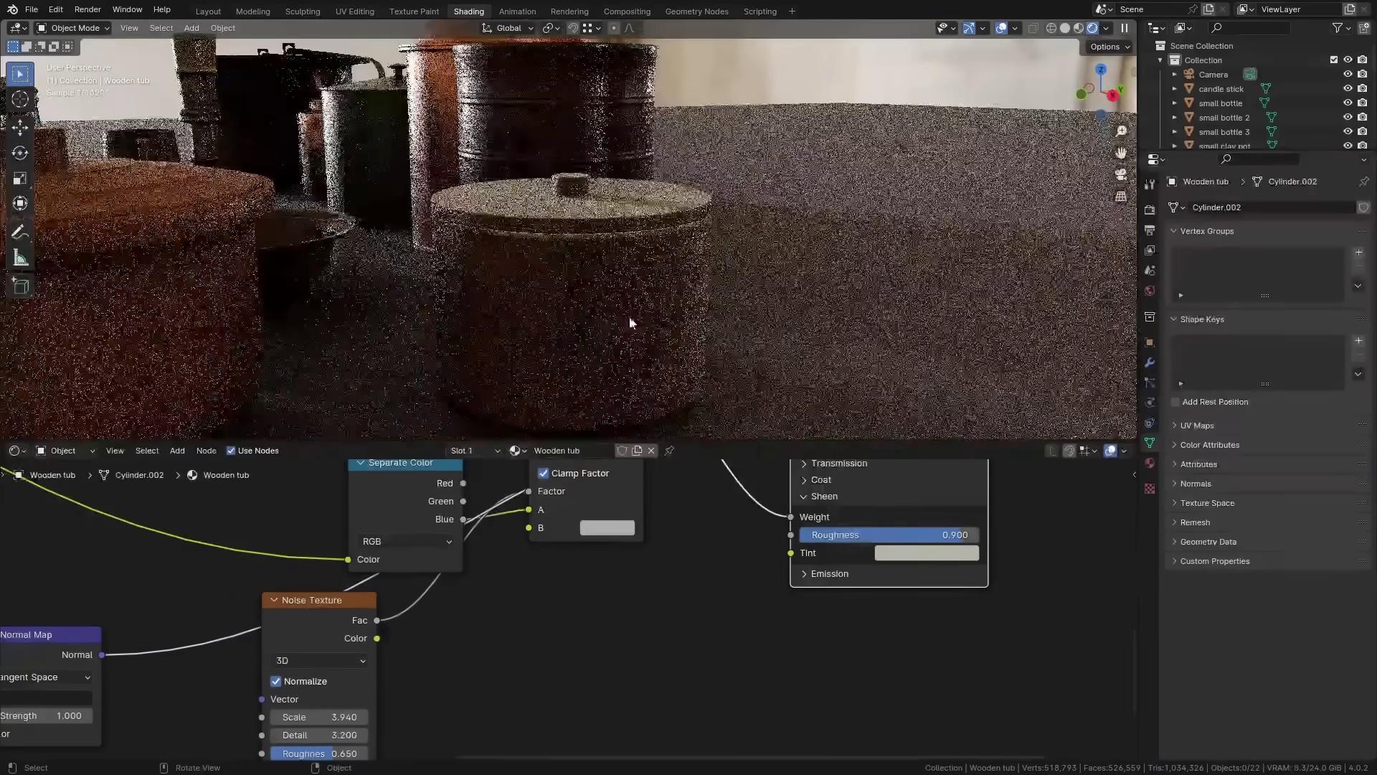
pyautogui.moveTo(643, 339); pyautogui.dragTo(586, 271, button='middle')
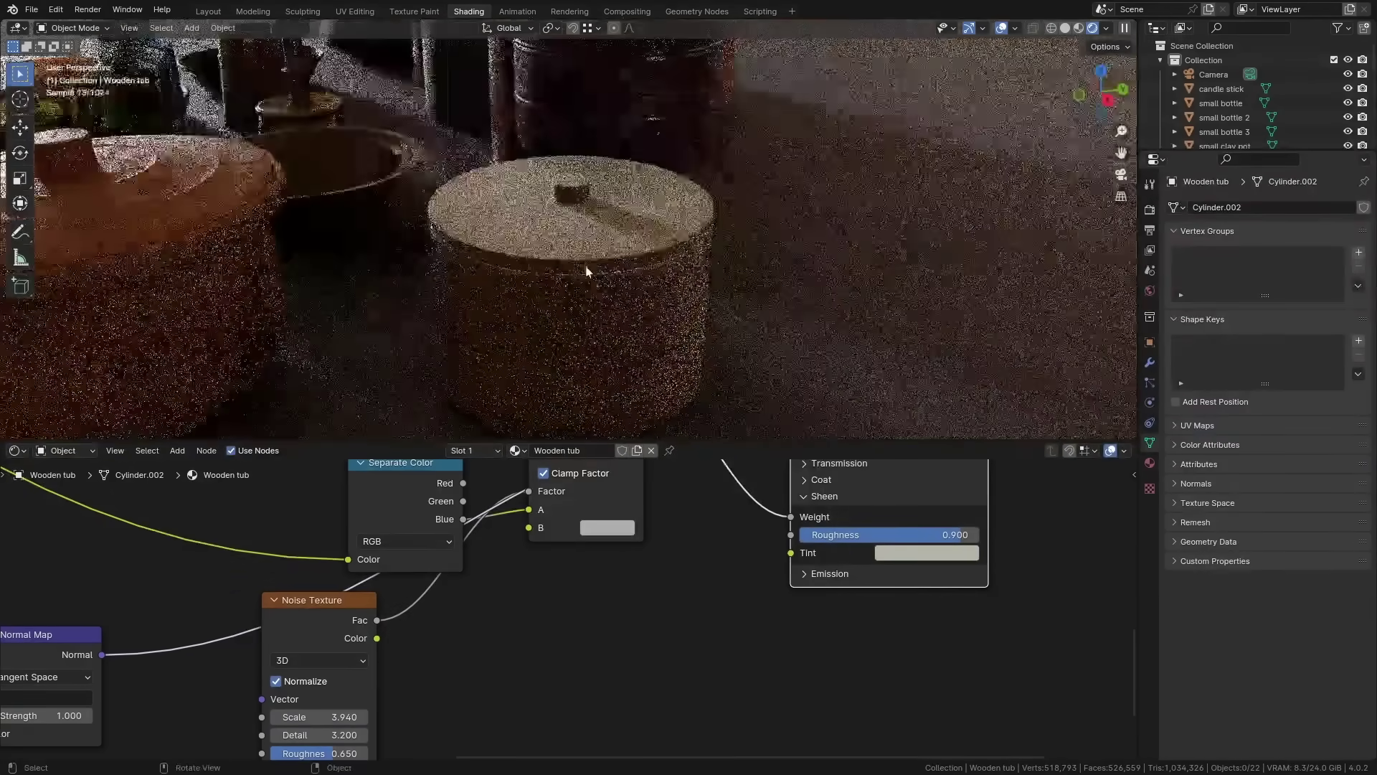
pyautogui.scroll(3, 587, 269)
pyautogui.scroll(-2, 648, 357)
pyautogui.moveTo(649, 357); pyautogui.dragTo(679, 388, button='middle')
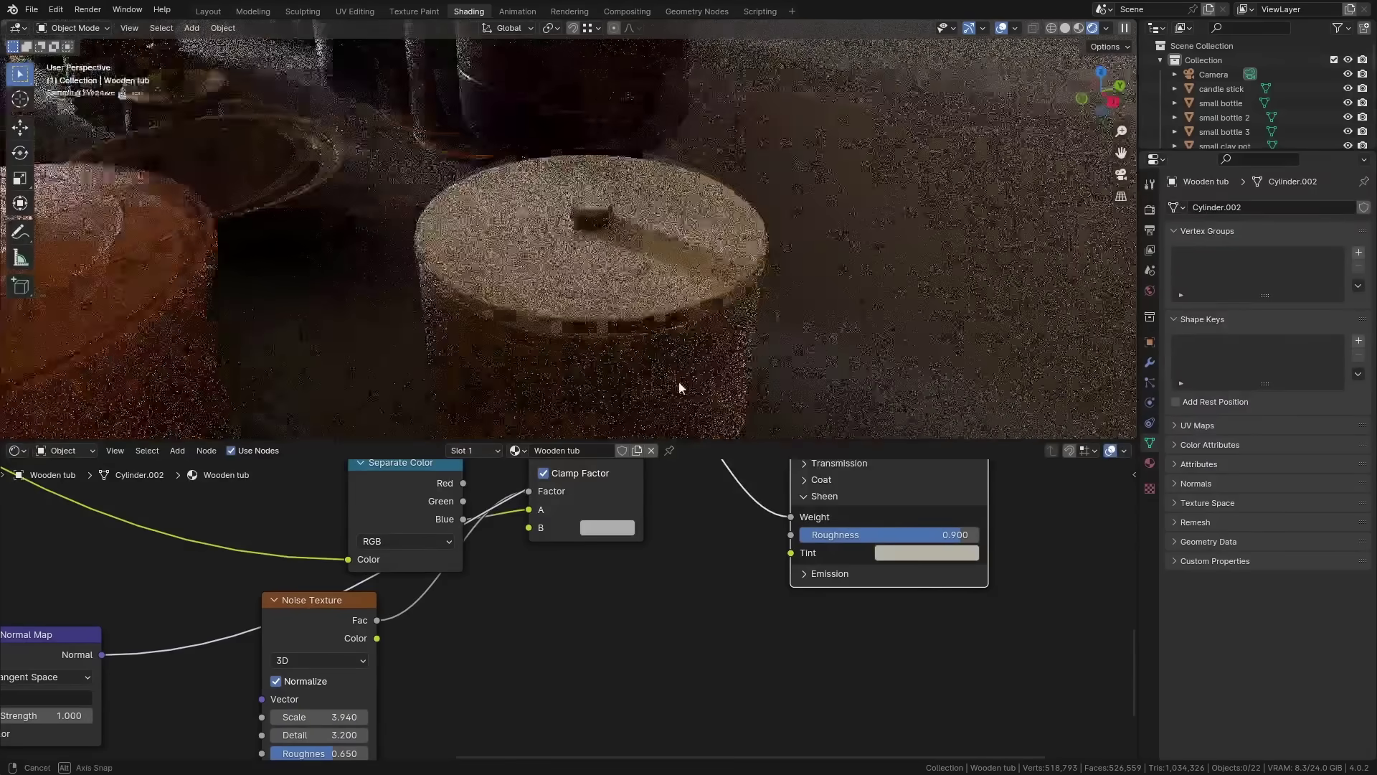
pyautogui.scroll(-3, 679, 388)
pyautogui.scroll(-4, 678, 587)
pyautogui.moveTo(678, 587); pyautogui.dragTo(712, 551, button='middle')
pyautogui.scroll(-2, 712, 551)
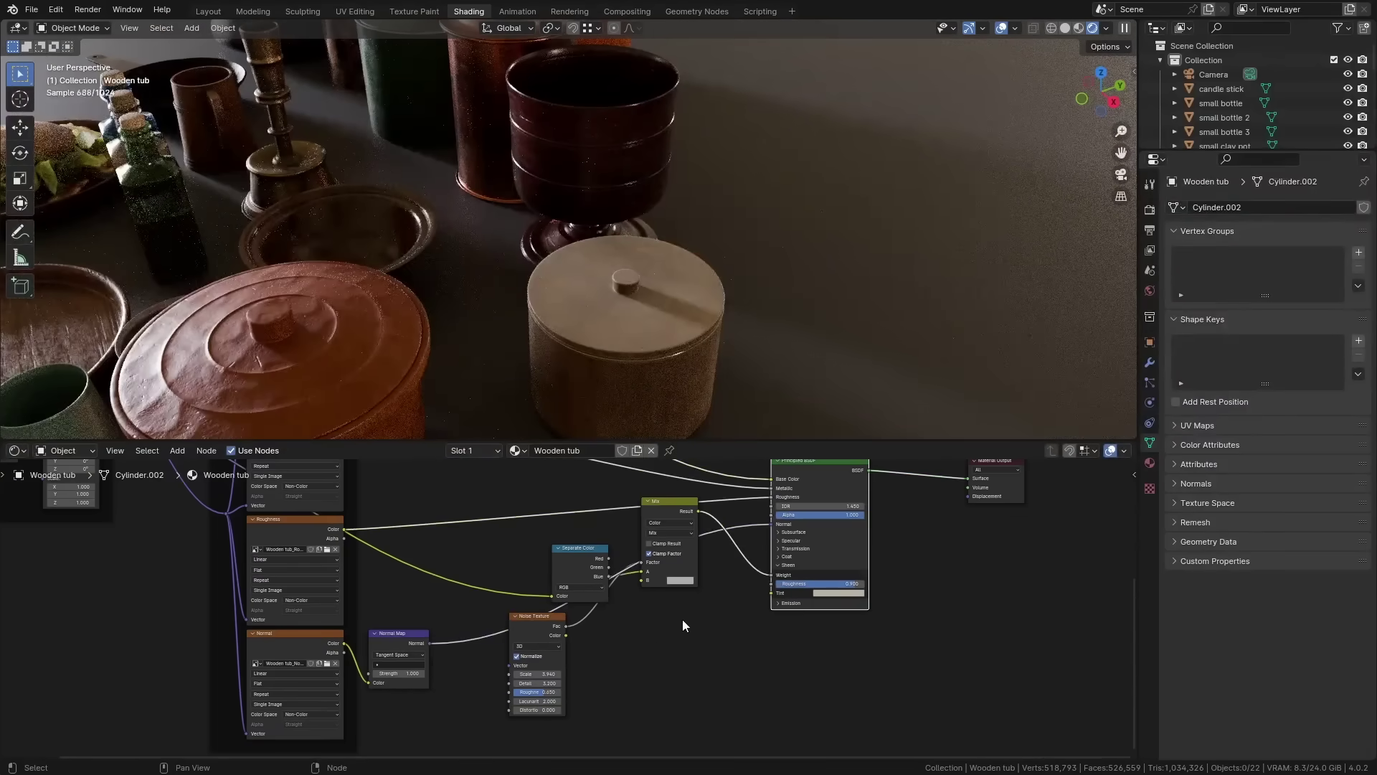
# Group the Separate Color, Mix and Noise Texture nodes with Ctrl+G and rename the group Dust
pyautogui.moveTo(718, 724); pyautogui.dragTo(520, 531)
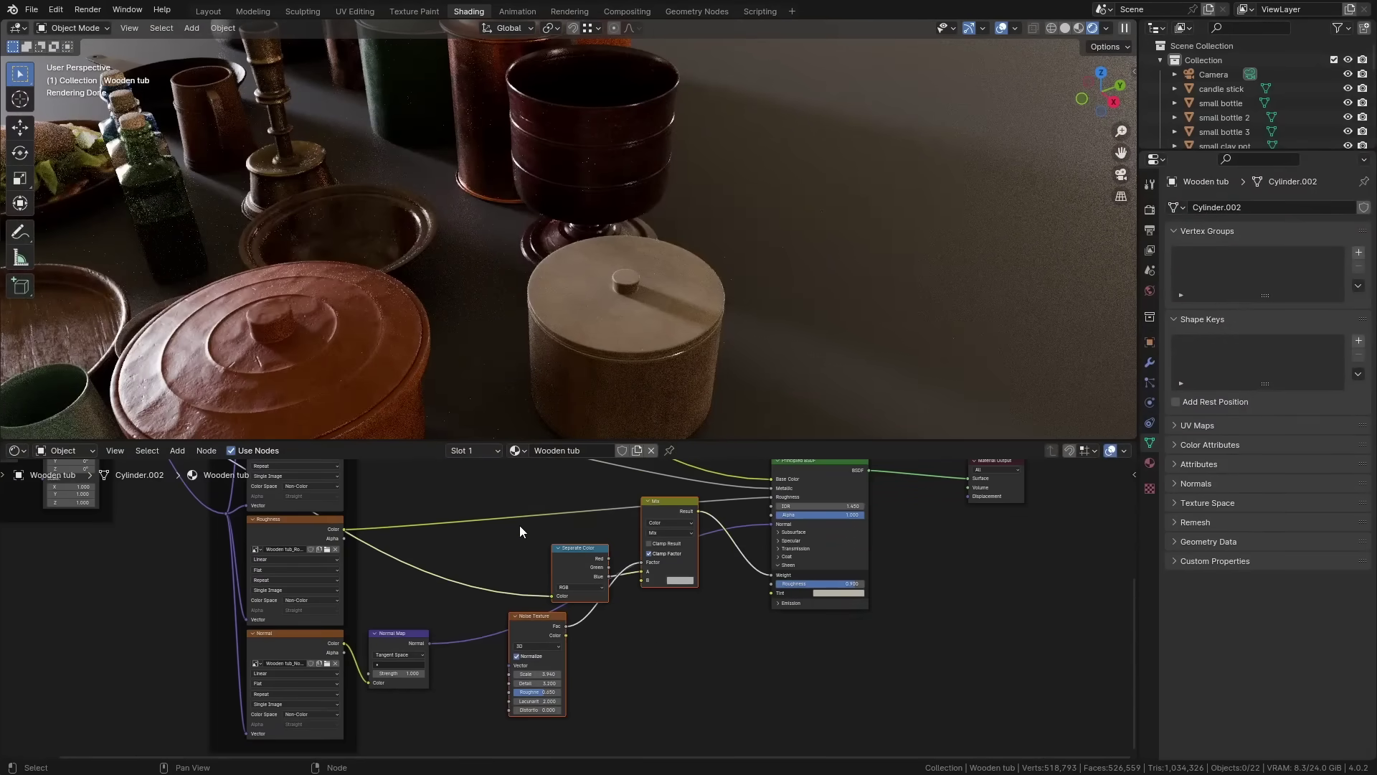
pyautogui.hotkey('ctrl', 'g')
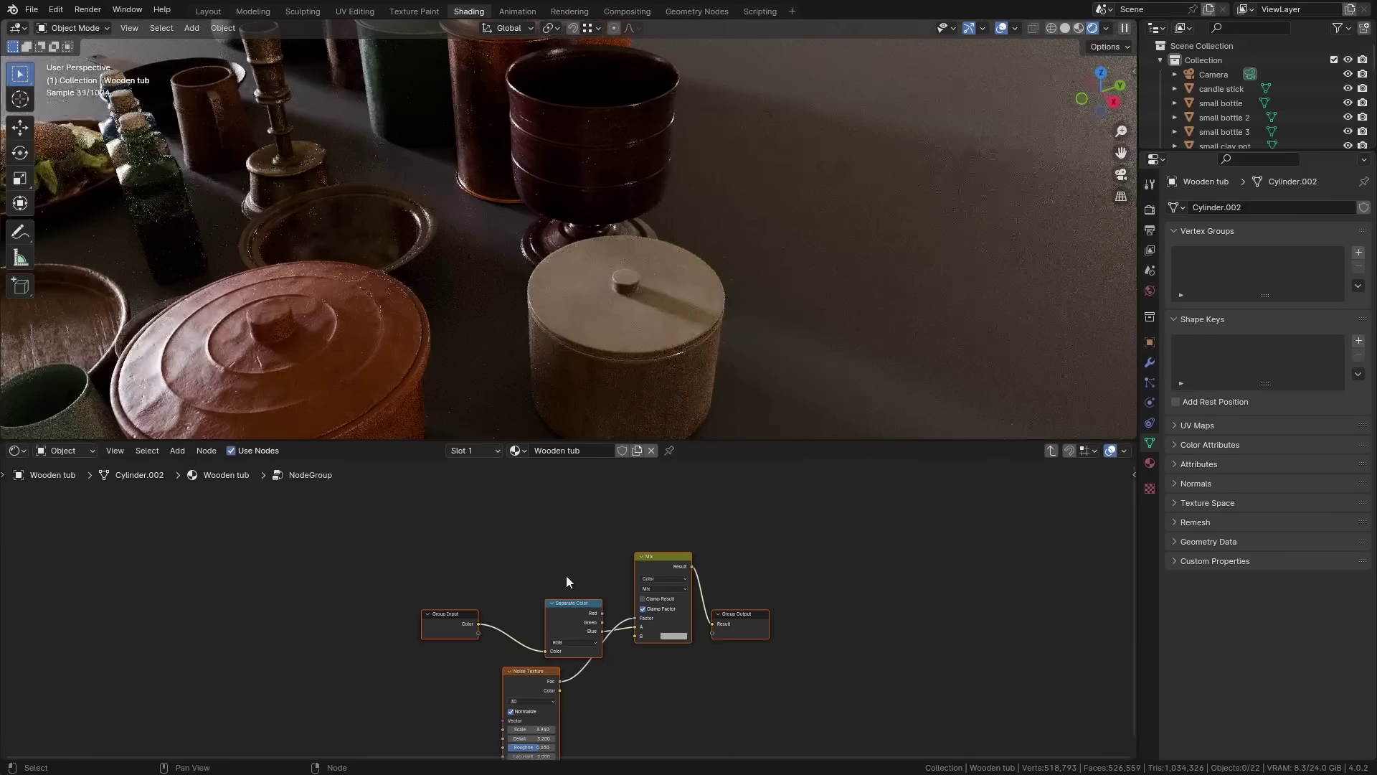
pyautogui.press('Tab')
pyautogui.scroll(2, 615, 575)
pyautogui.doubleClick(603, 576)
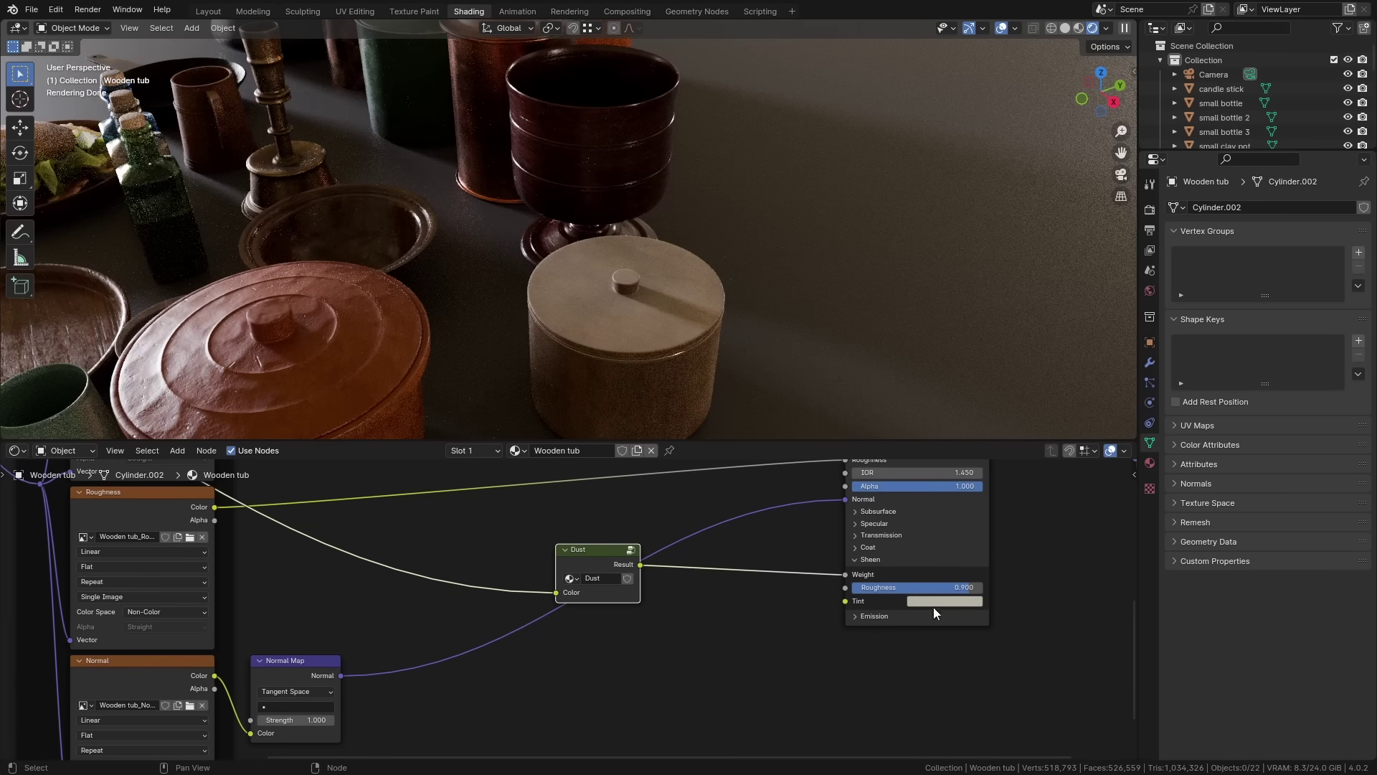
pyautogui.scroll(-2, 884, 588)
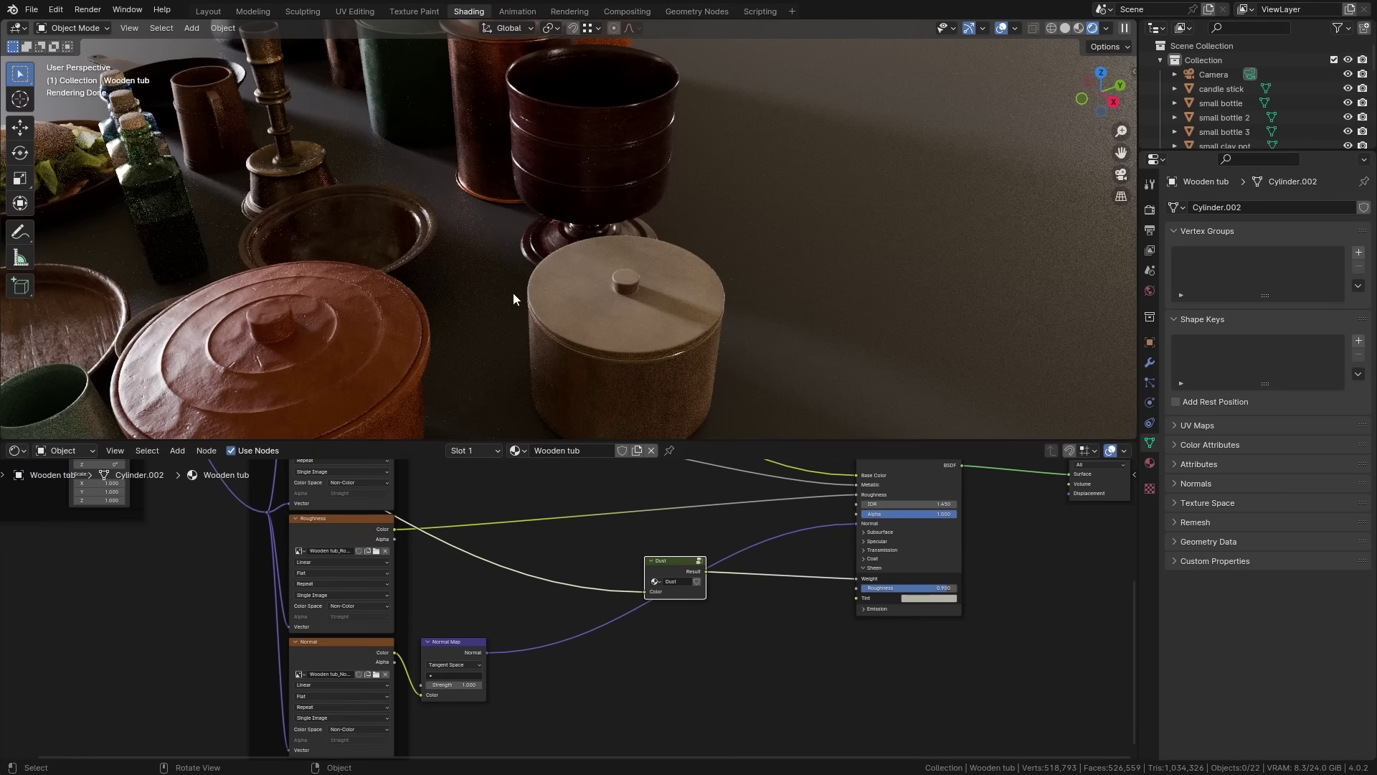
# Select the clay pot and give its material a greyish sheen tint, roughness and weight
pyautogui.click(403, 336)
pyautogui.keyDown('shift'); pyautogui.moveTo(451, 350); pyautogui.dragTo(531, 285, button='middle'); pyautogui.keyUp('shift')
pyautogui.moveTo(559, 562); pyautogui.dragTo(627, 624, button='middle')
pyautogui.scroll(3, 638, 545)
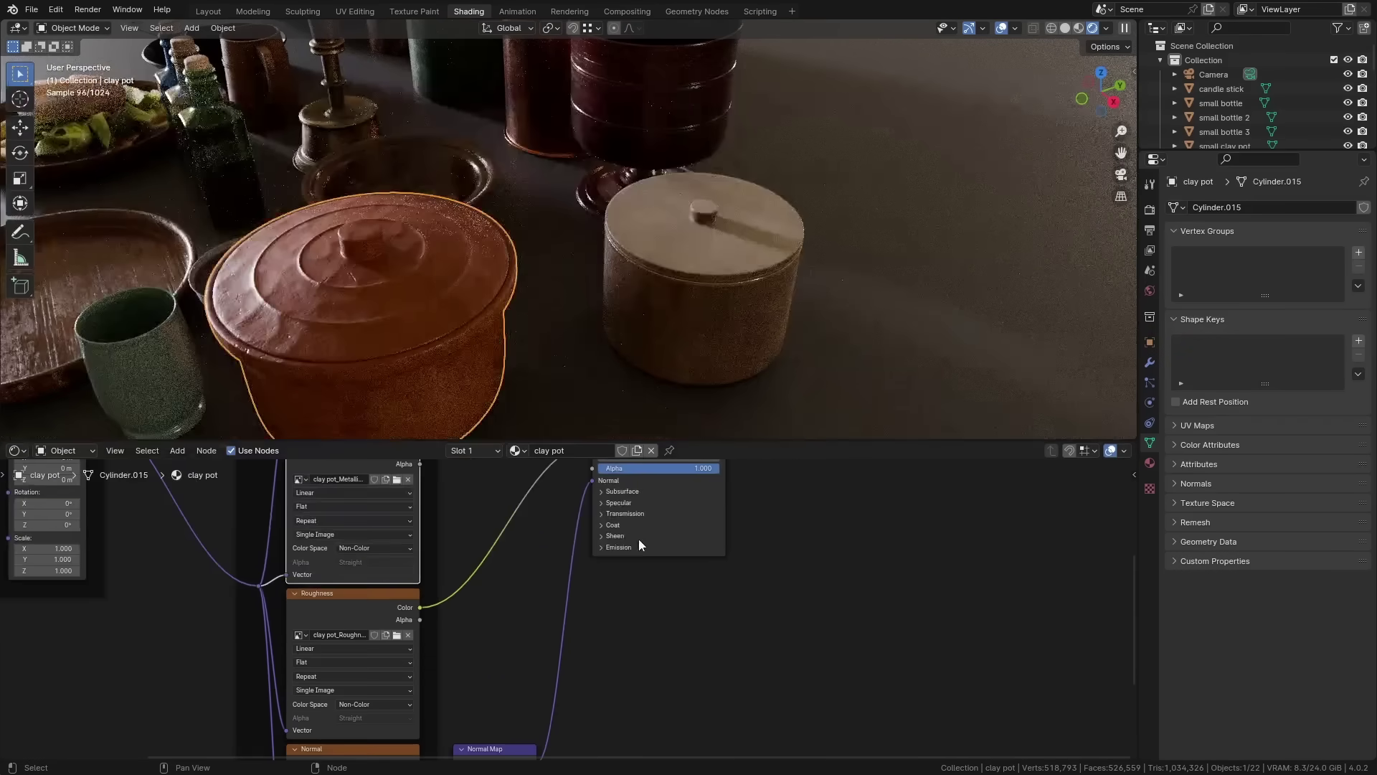
pyautogui.hotkey('ctrl', 'v')
pyautogui.moveTo(681, 563); pyautogui.dragTo(783, 551)
pyautogui.moveTo(487, 569); pyautogui.dragTo(634, 565, button='middle')
# Add the Dust group, linking its Result to Sheen Weight and Texture Coordinate Normal to Color
pyautogui.hotkey('shift', 'a')
pyautogui.moveTo(636, 583)
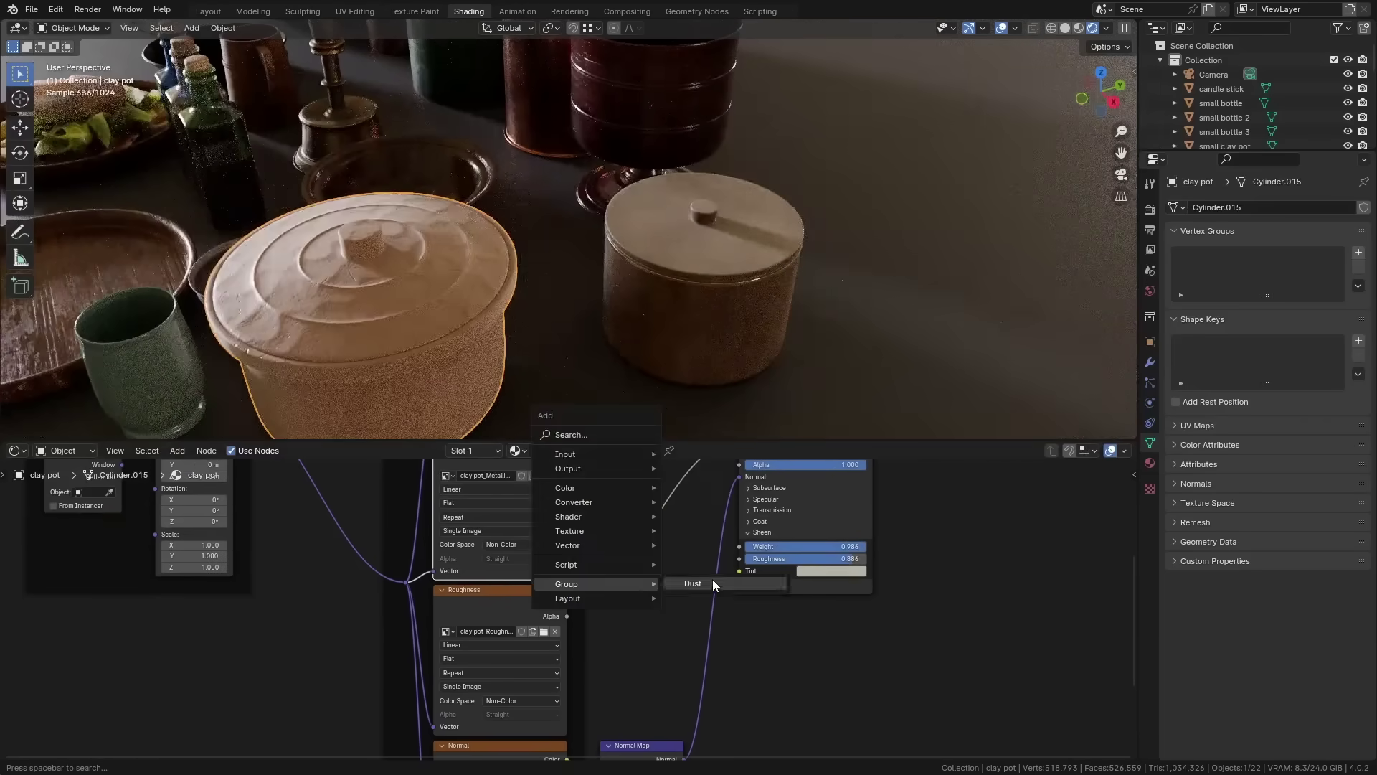
pyautogui.click(717, 579)
pyautogui.click(605, 599)
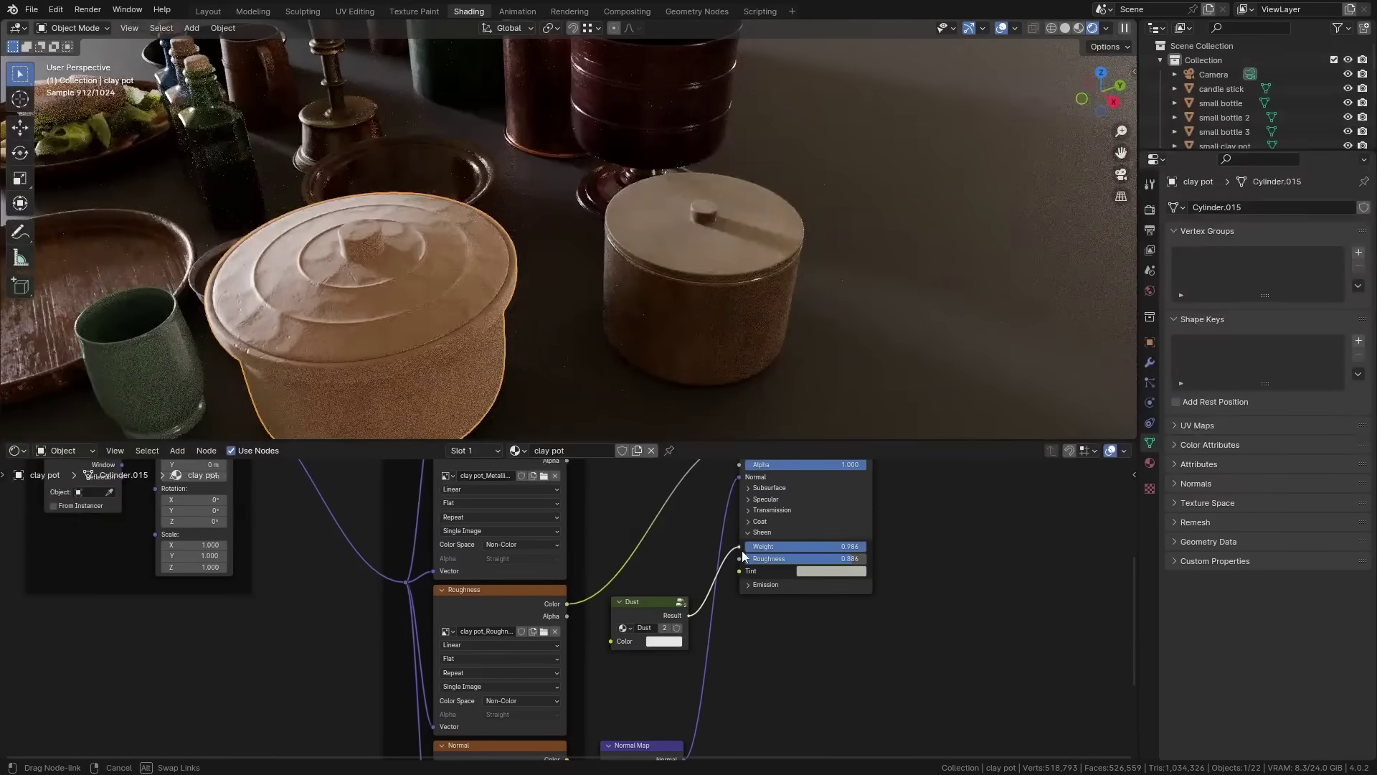
pyautogui.moveTo(741, 549); pyautogui.dragTo(742, 550)
pyautogui.scroll(-1, 273, 506)
pyautogui.moveTo(272, 505); pyautogui.dragTo(435, 576, button='middle')
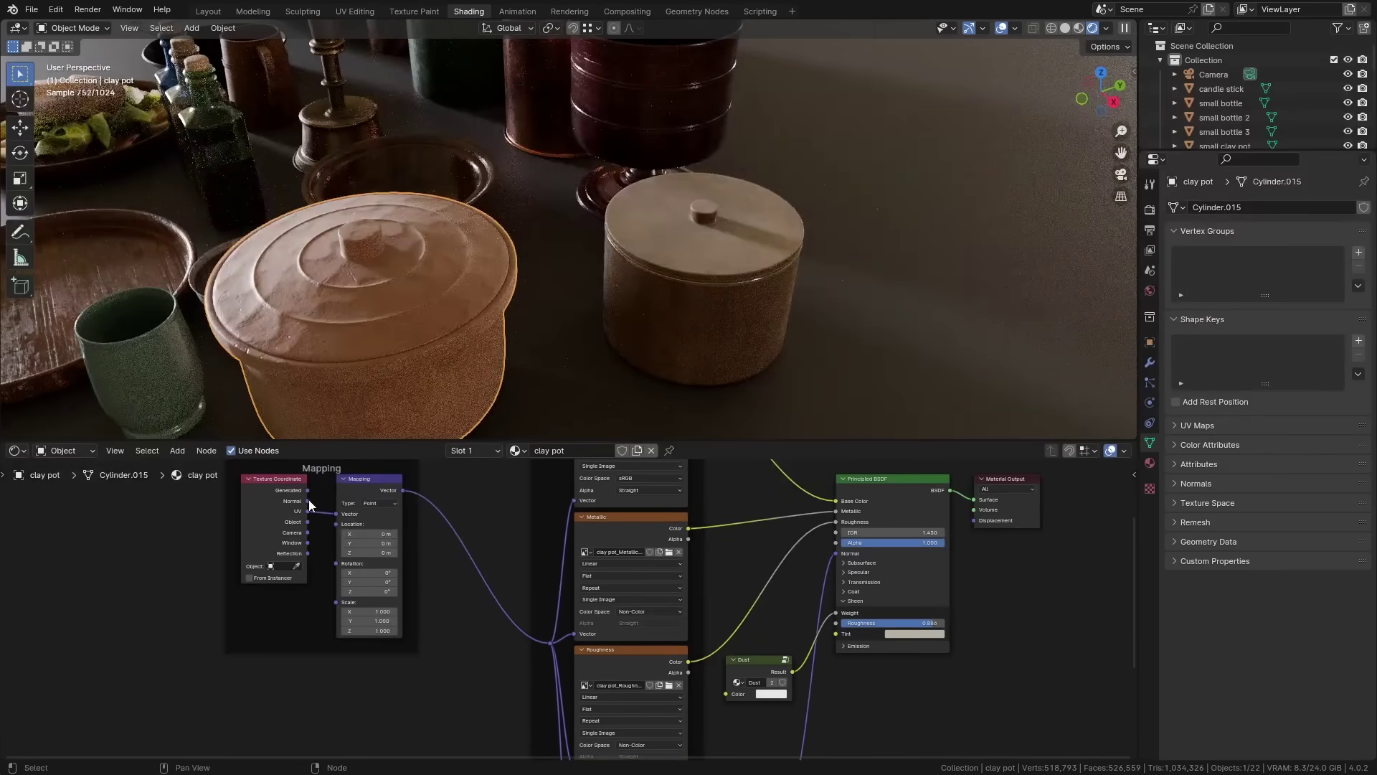
pyautogui.moveTo(309, 499); pyautogui.dragTo(727, 694)
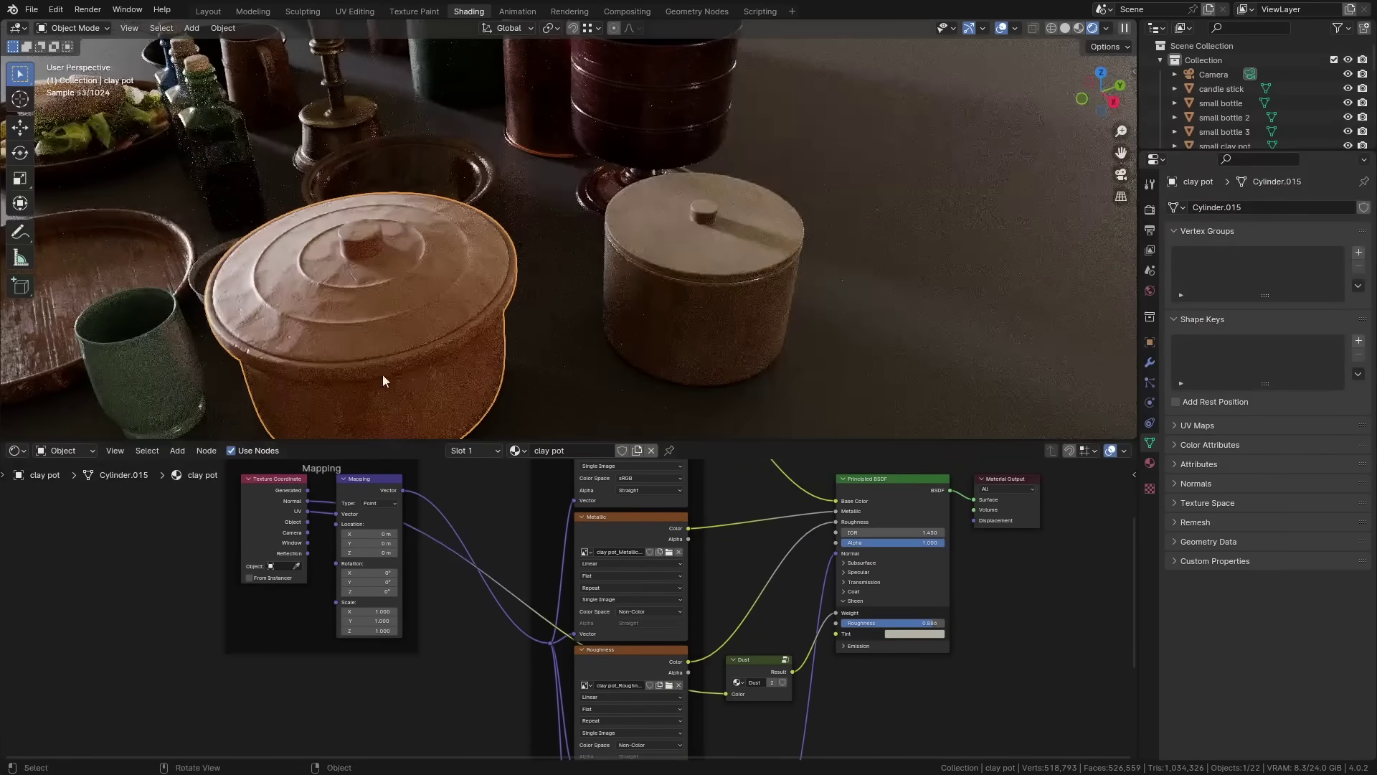
pyautogui.scroll(1, 387, 373)
pyautogui.scroll(-2, 427, 351)
pyautogui.scroll(-2, 576, 345)
pyautogui.keyDown('shift'); pyautogui.moveTo(433, 345); pyautogui.dragTo(625, 340, button='middle'); pyautogui.keyUp('shift')
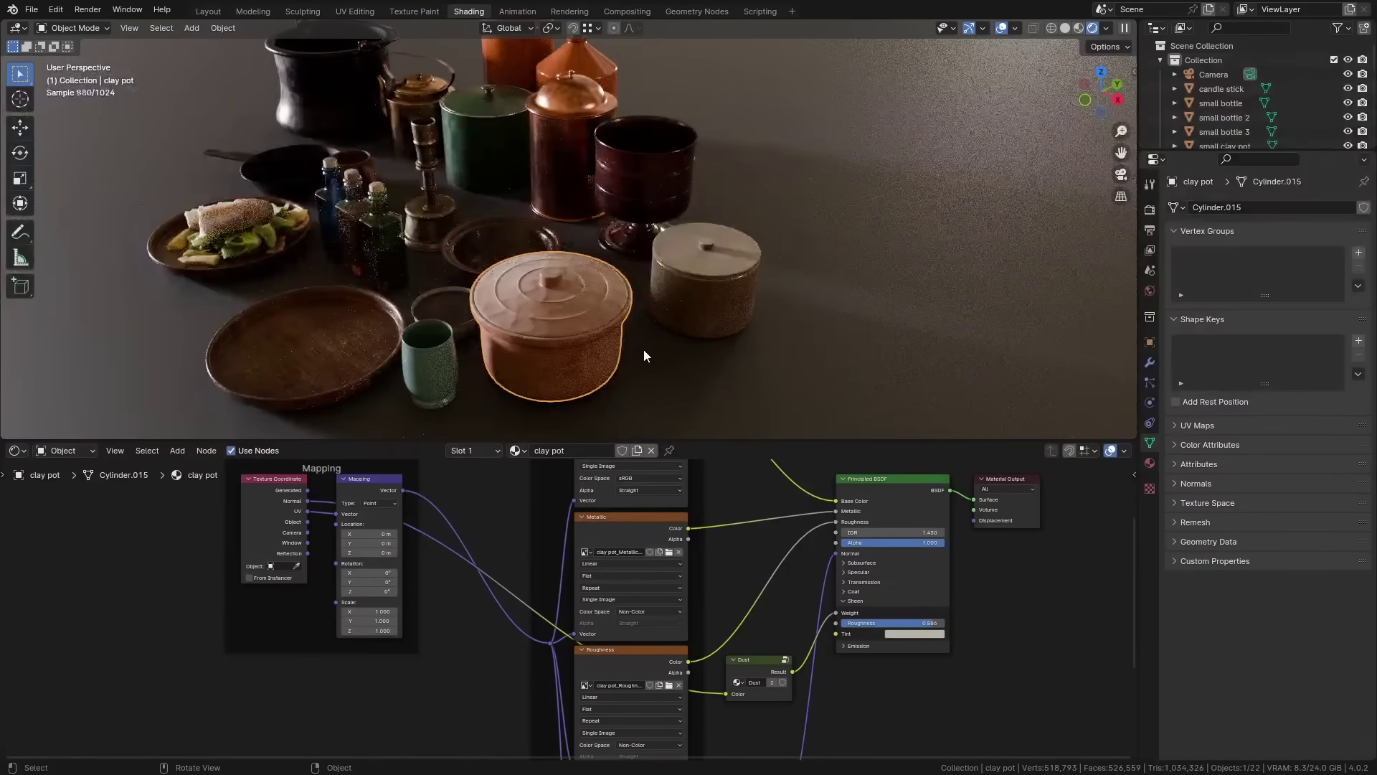